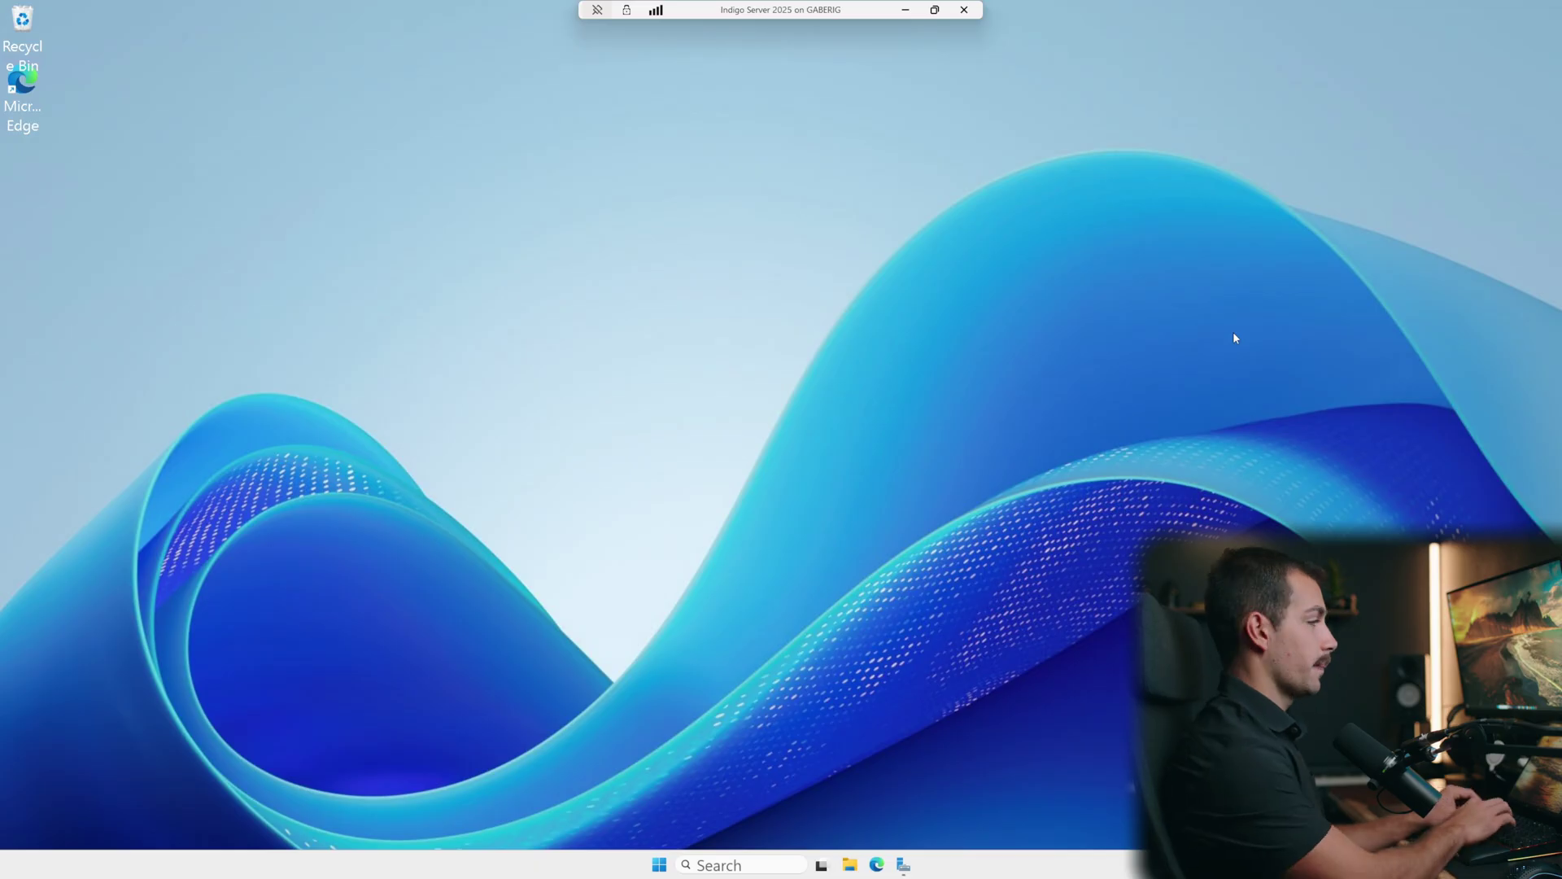
# In msinfo32, confirm Secure Boot State is Unsupported and VBS Not enabled, then minimize
pyautogui.press('super')
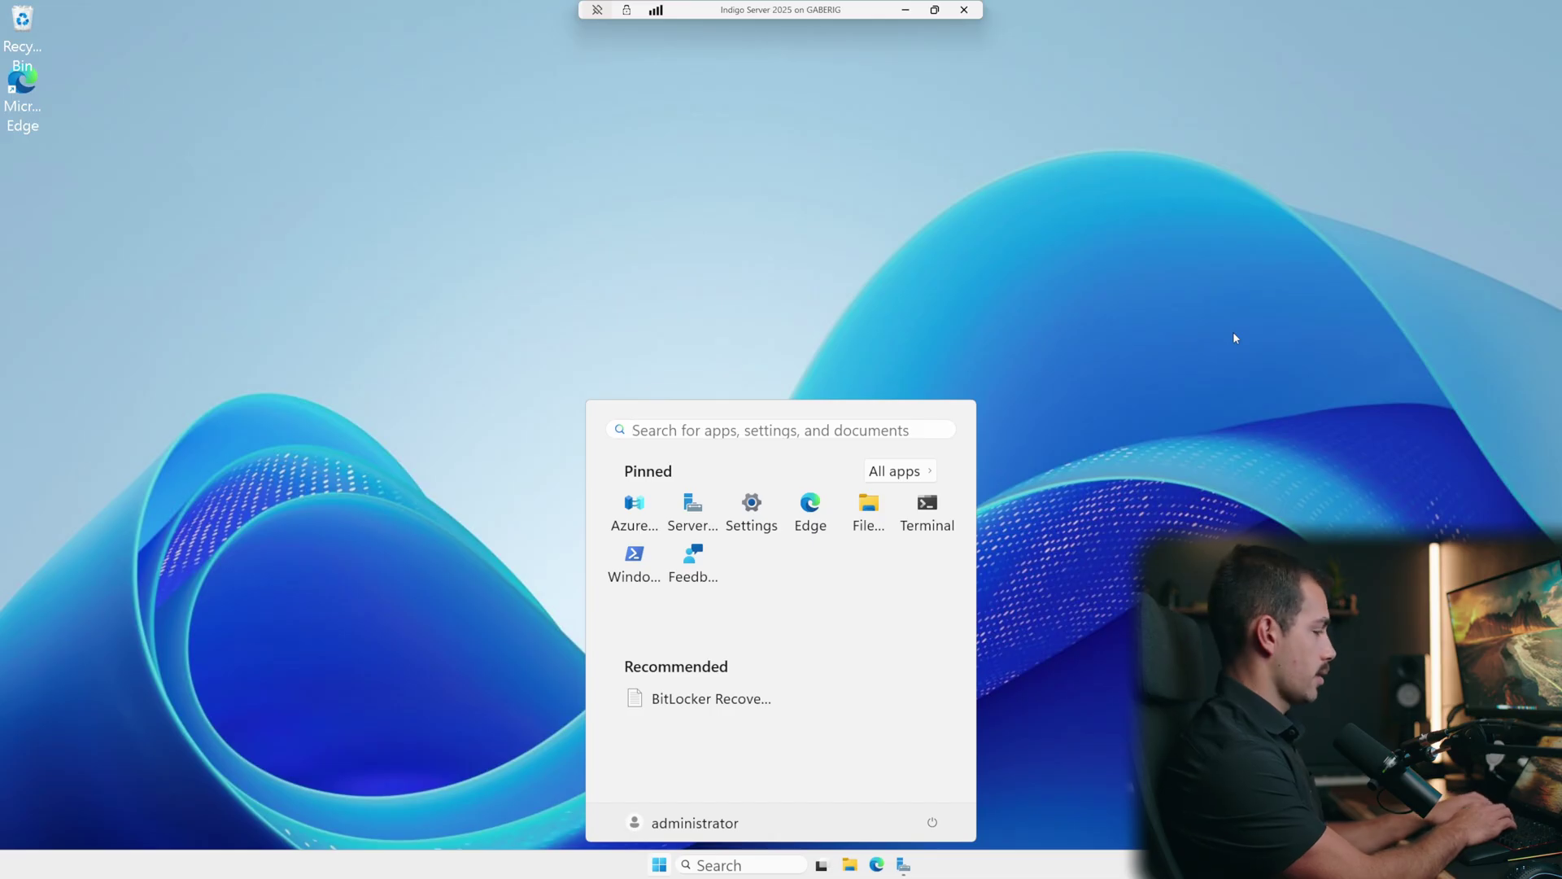
pyautogui.write('msinfo')
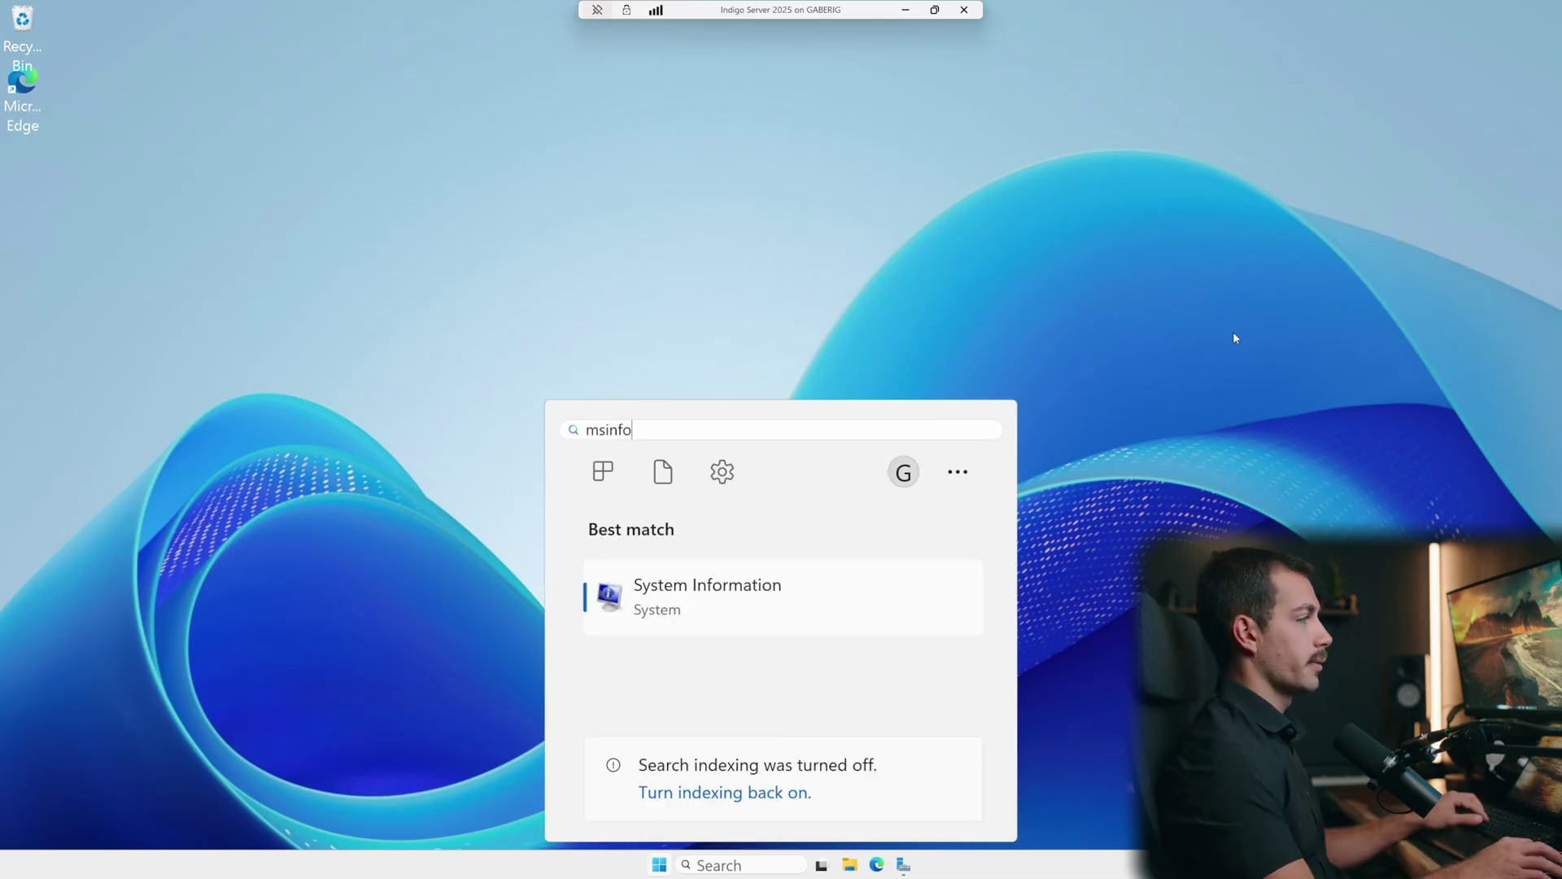
pyautogui.write('32')
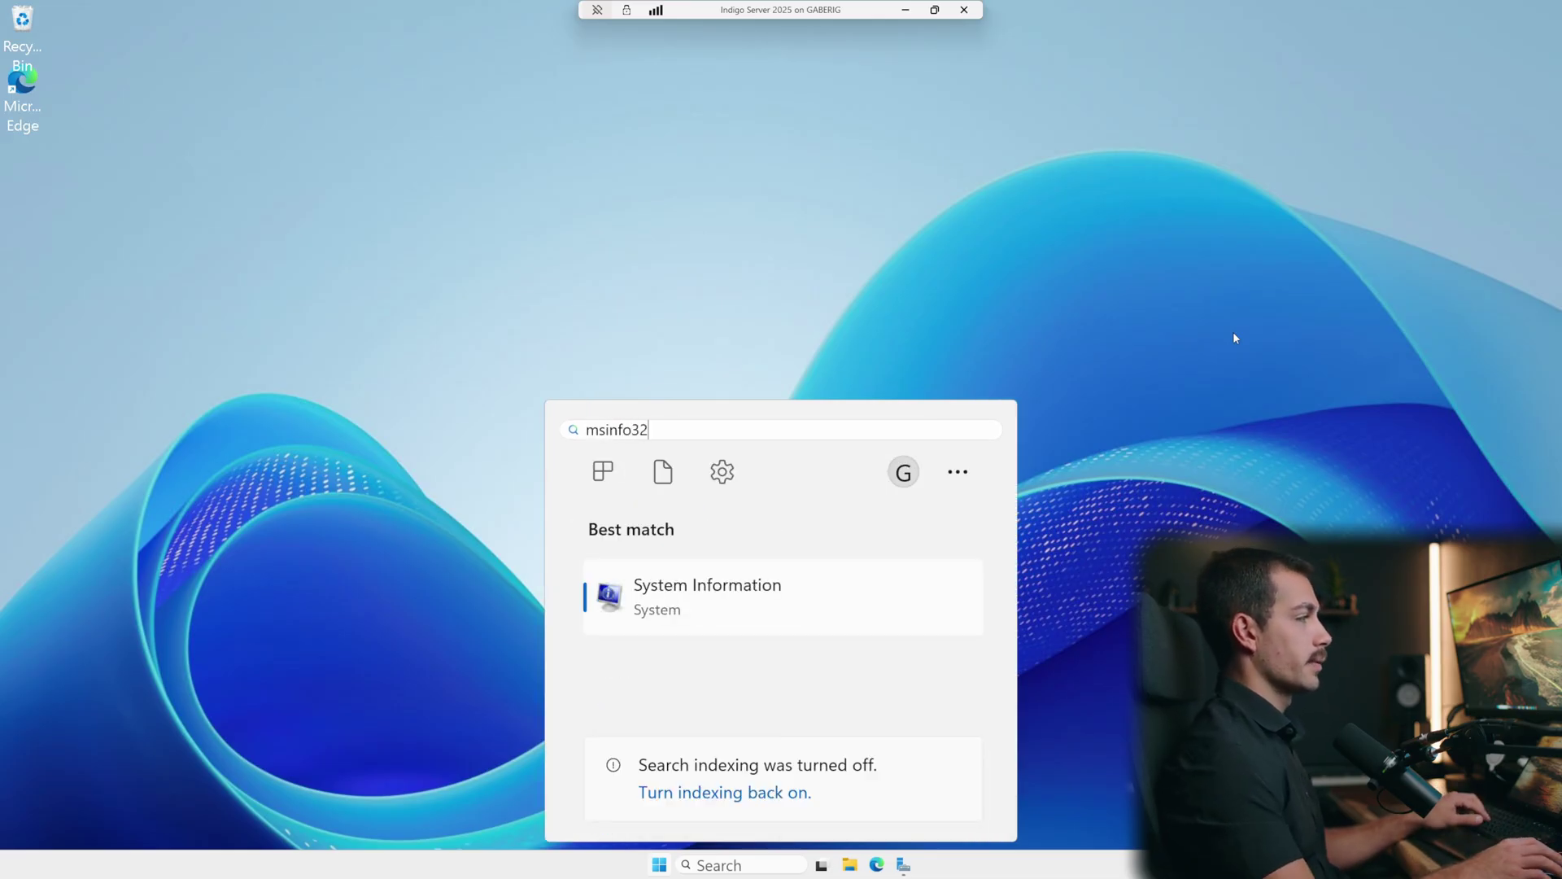
pyautogui.click(724, 597)
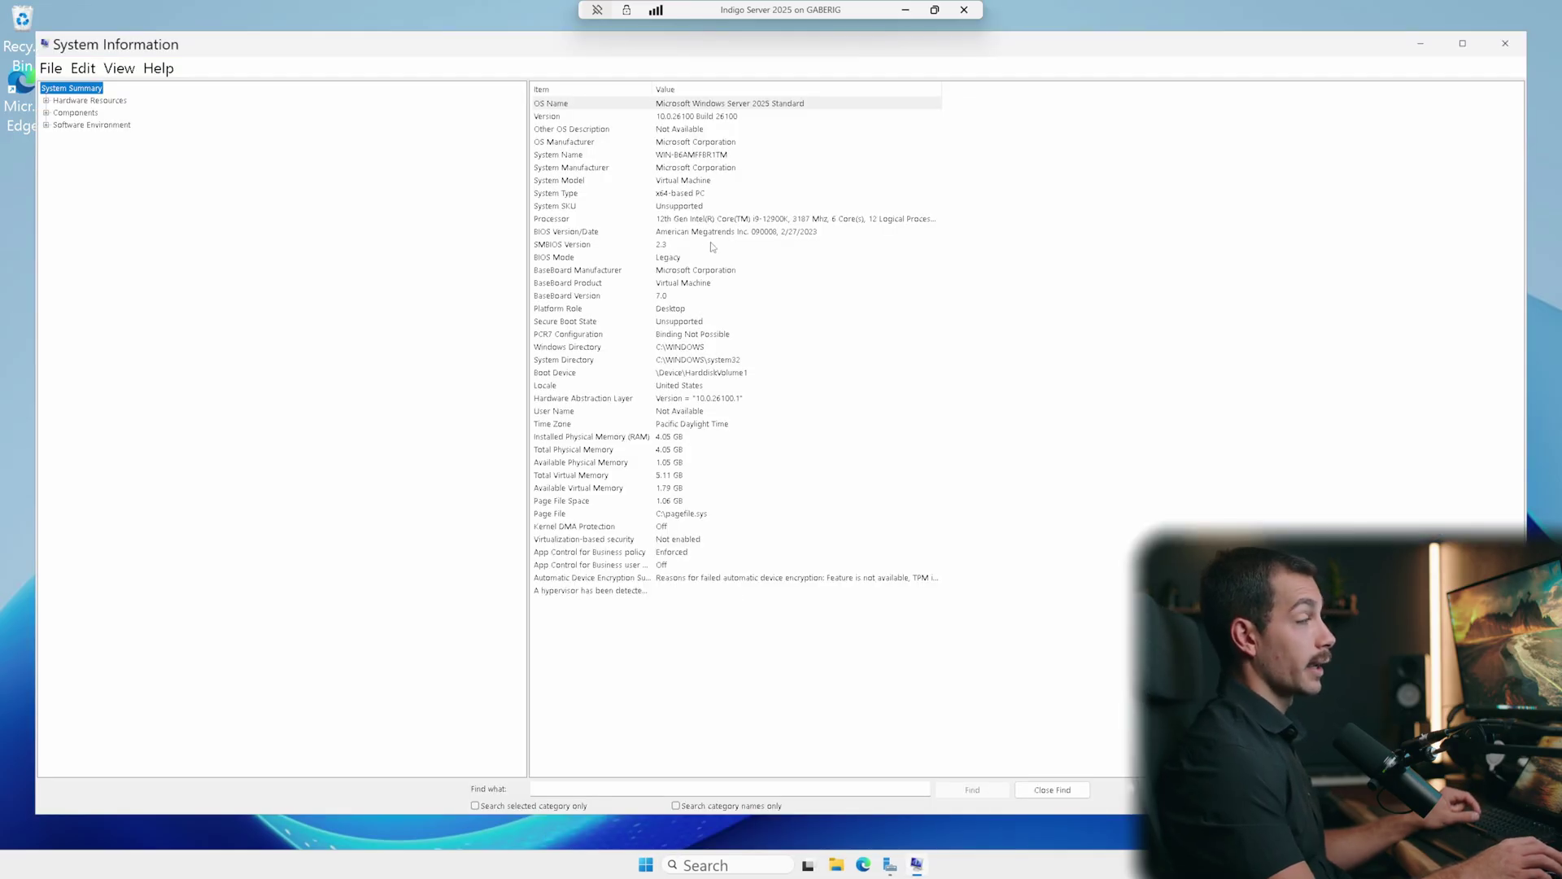
pyautogui.click(605, 326)
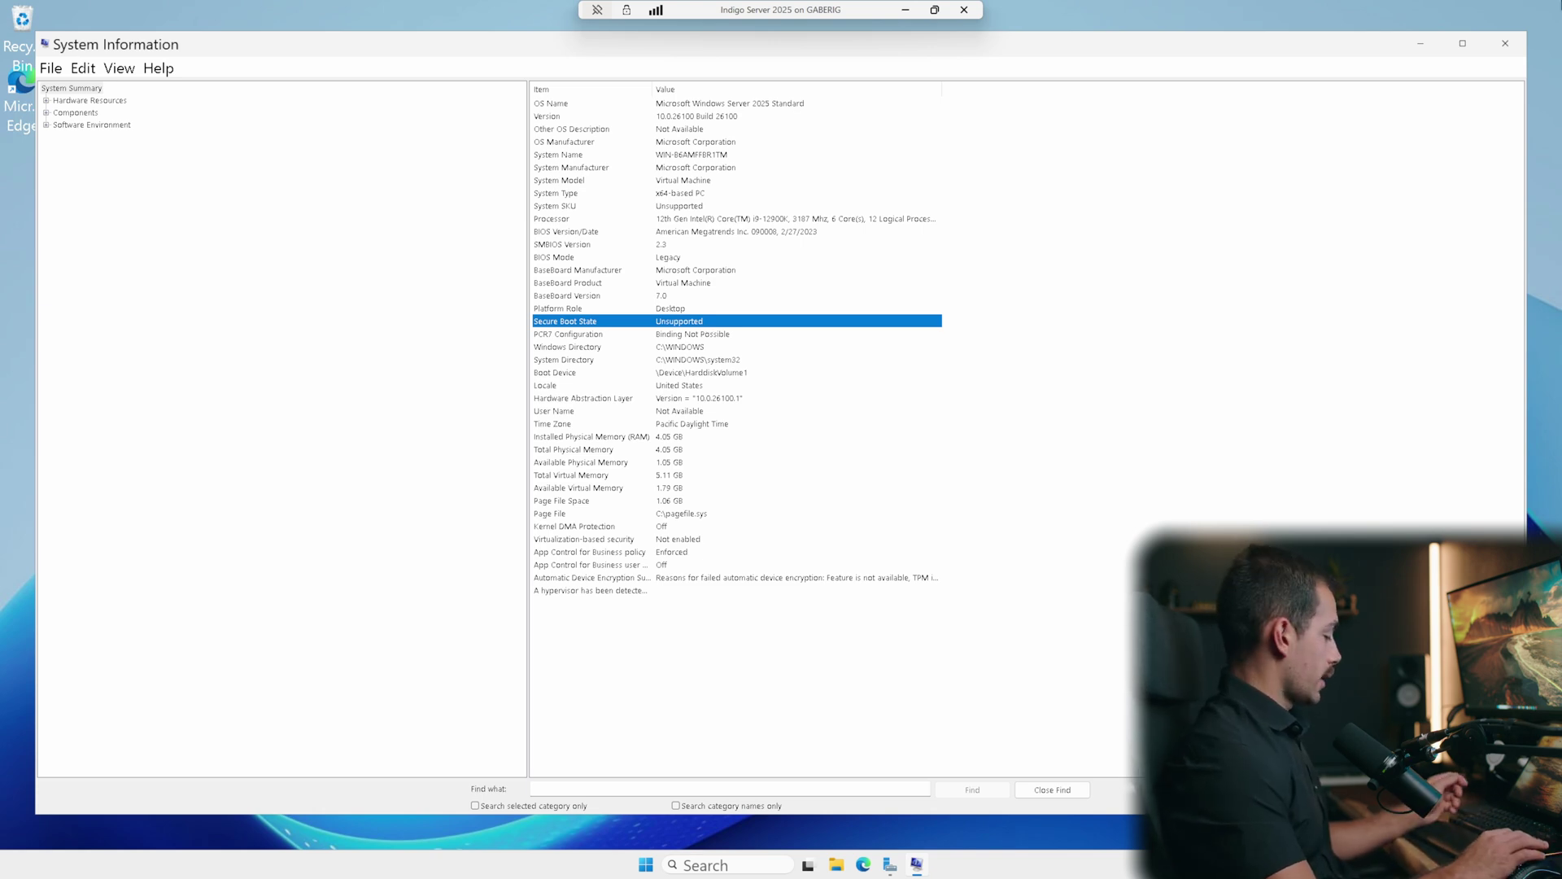
pyautogui.click(1416, 42)
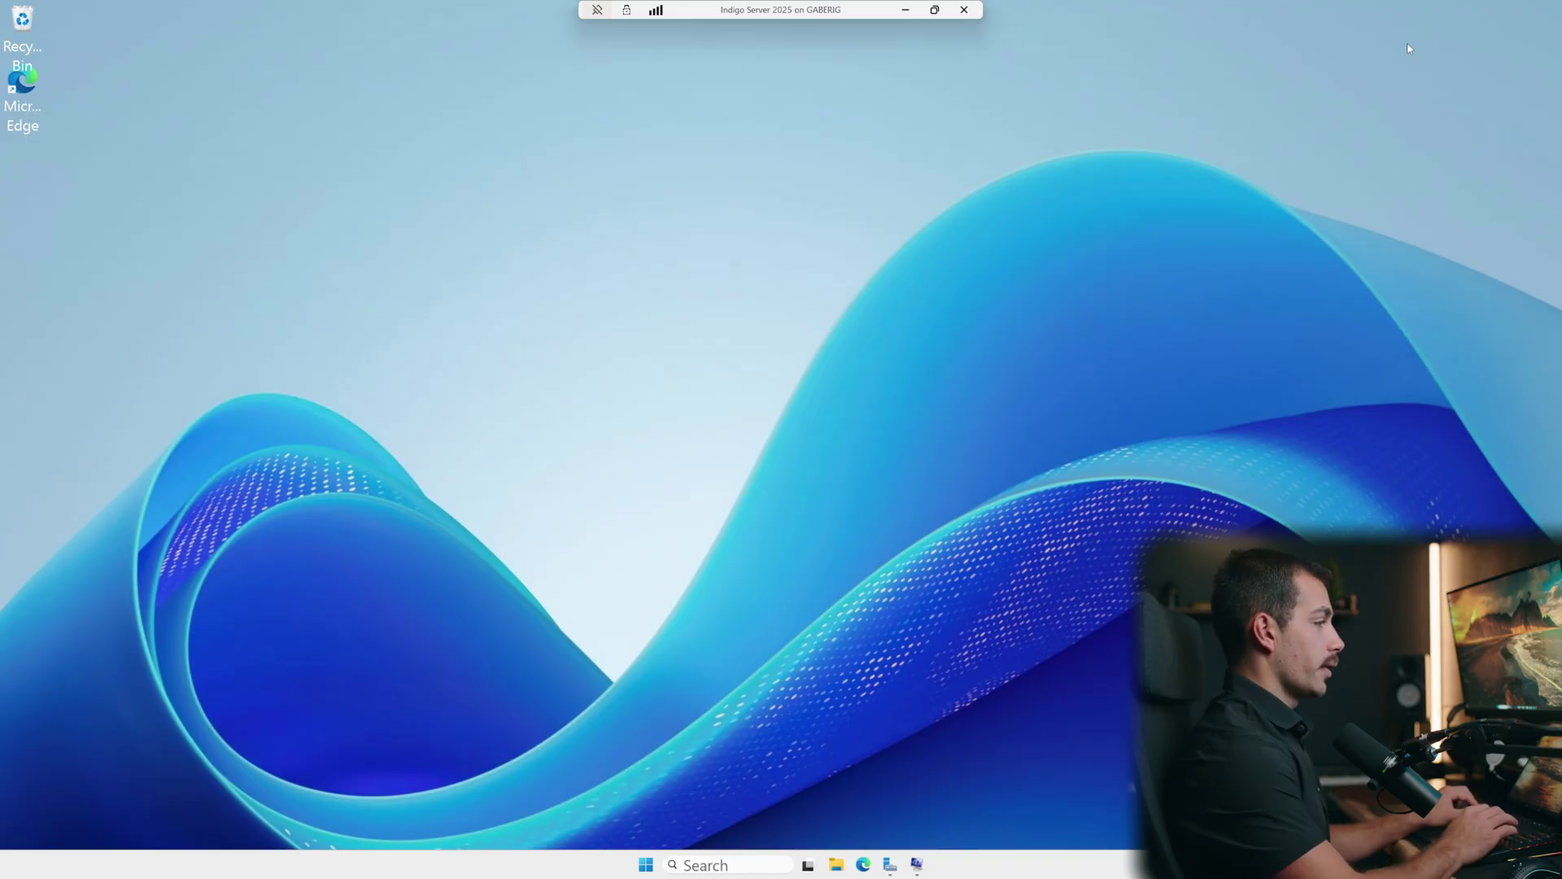
# Launch the Group Policy Editor maximized and navigate to Administrative Templates > System > Device Guard
pyautogui.press('super')
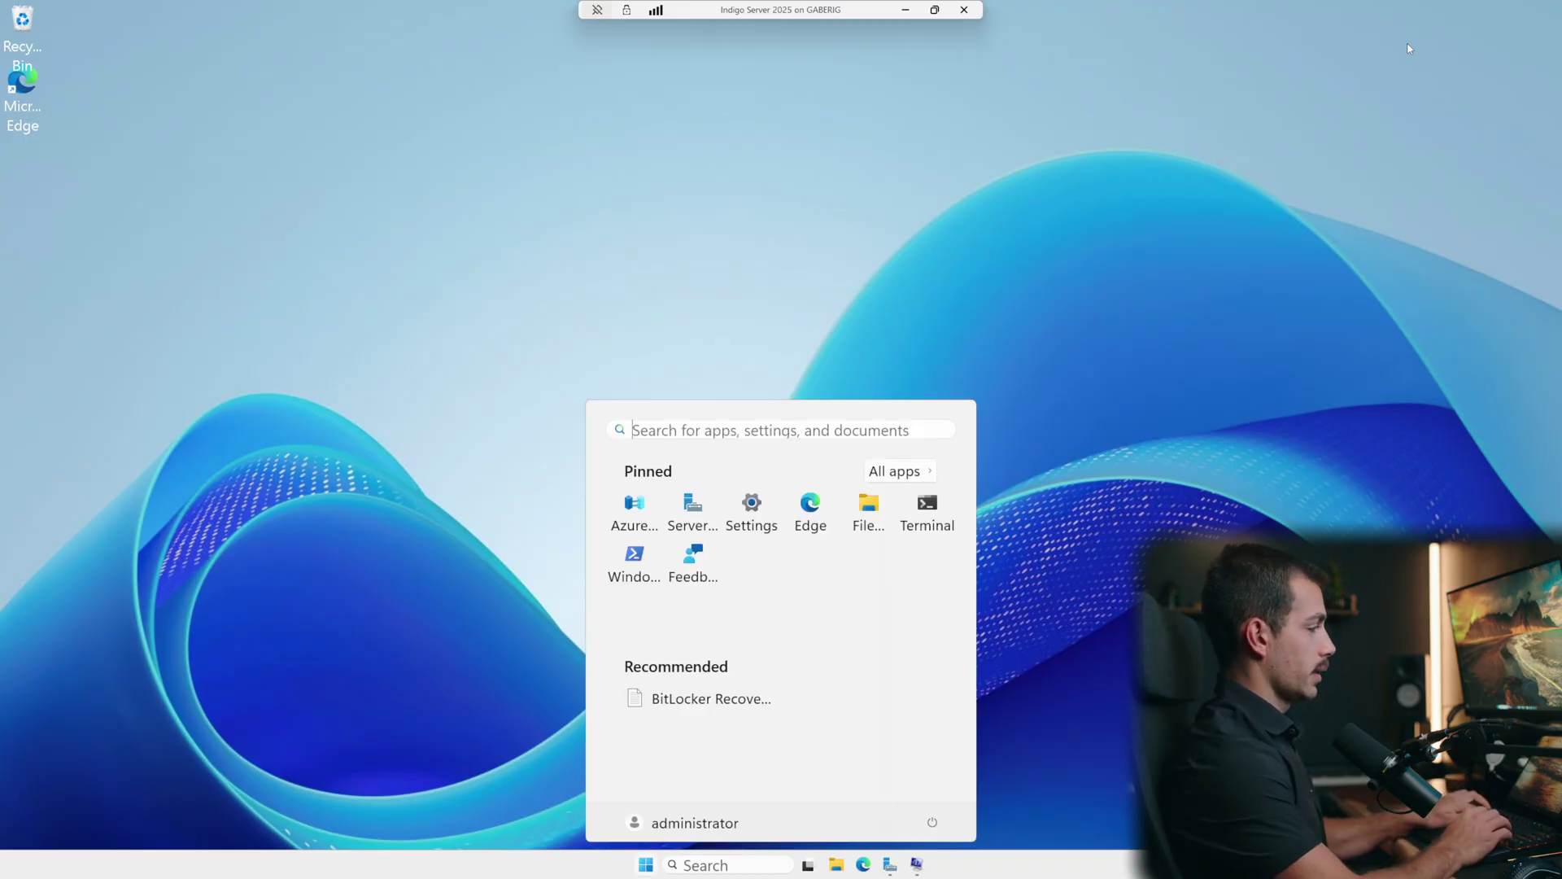
pyautogui.press('Escape')
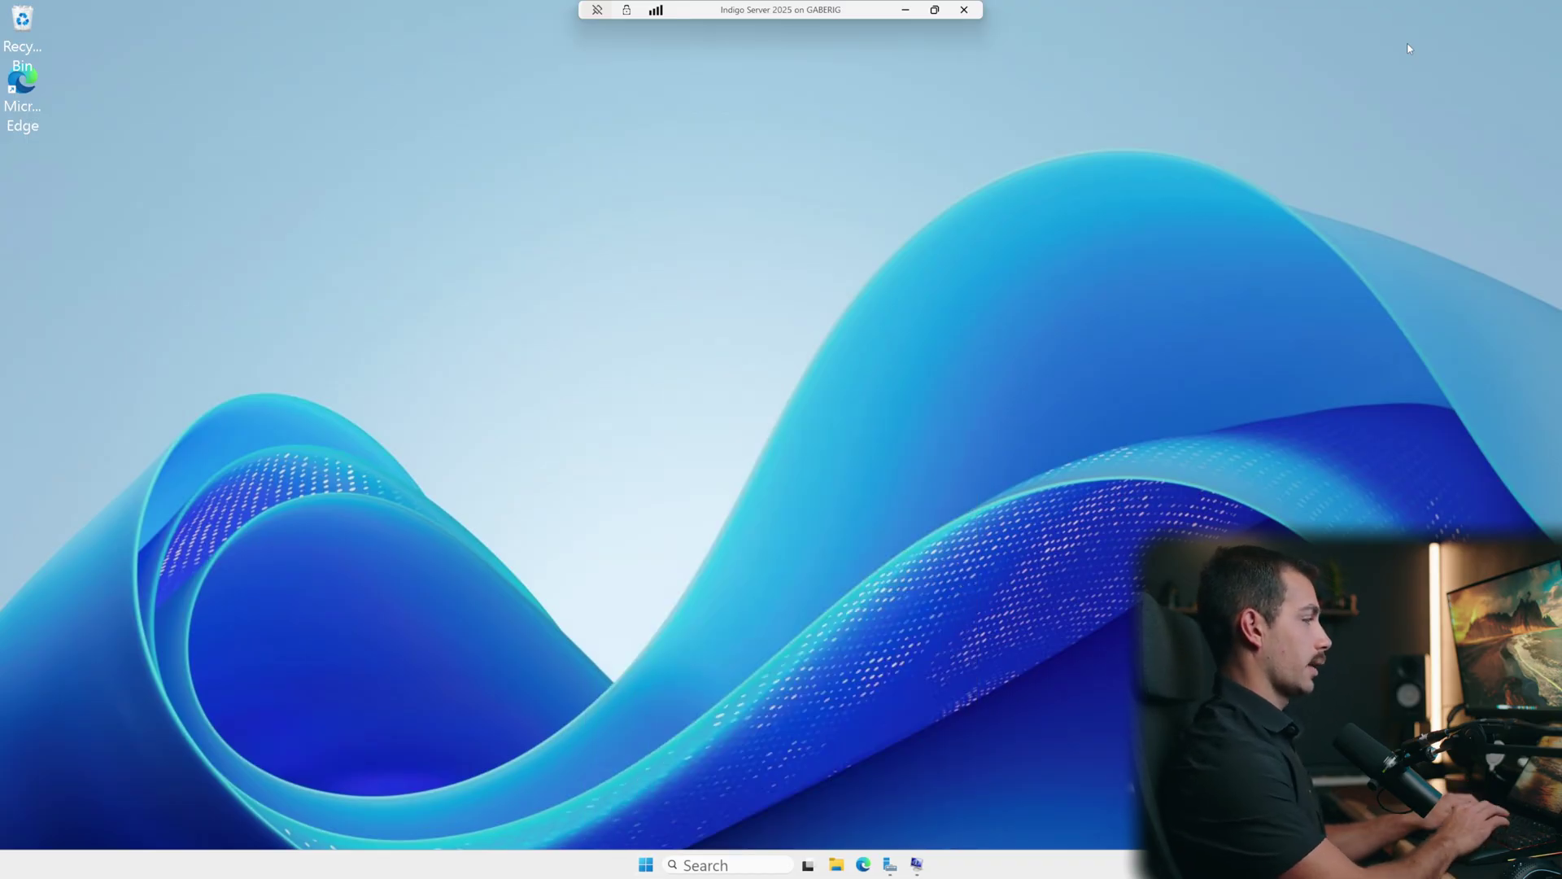
pyautogui.press('super+r')
pyautogui.write('ms')
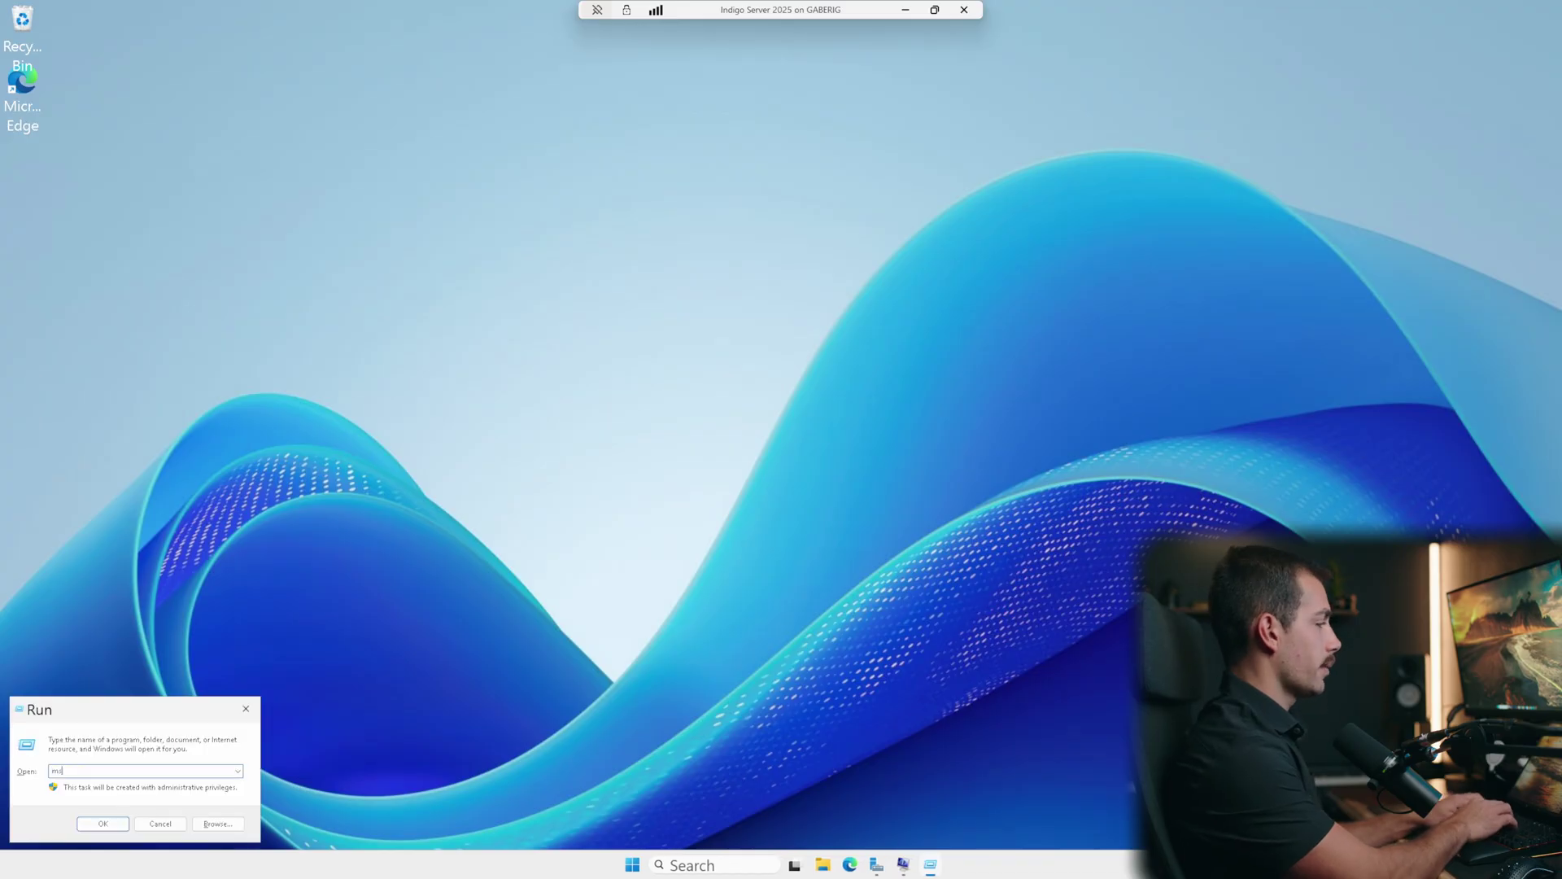
pyautogui.press('Return')
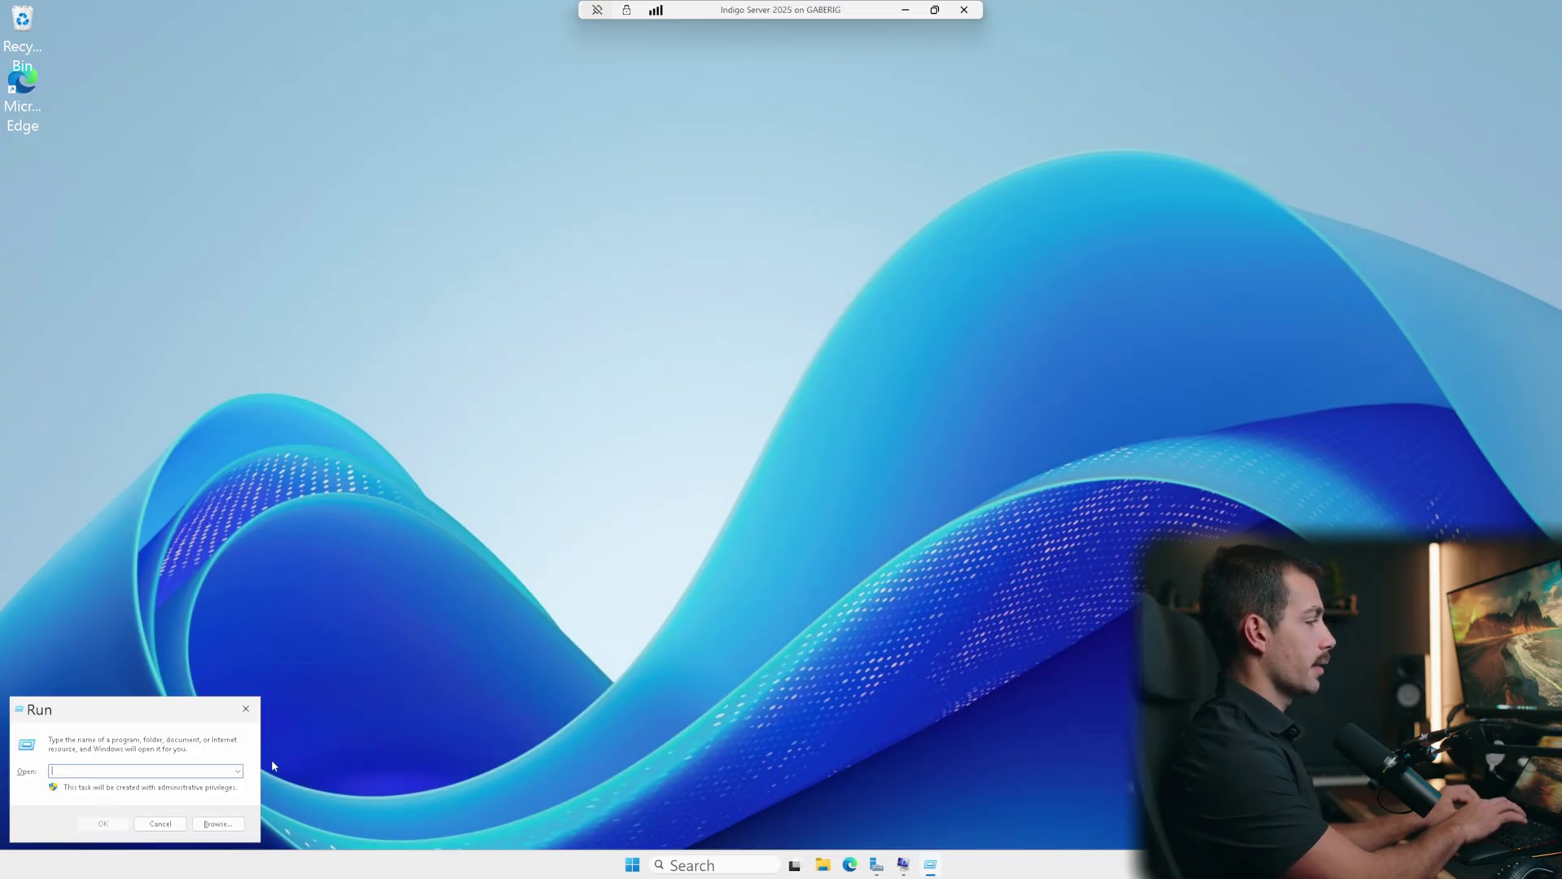
pyautogui.press('super+Up')
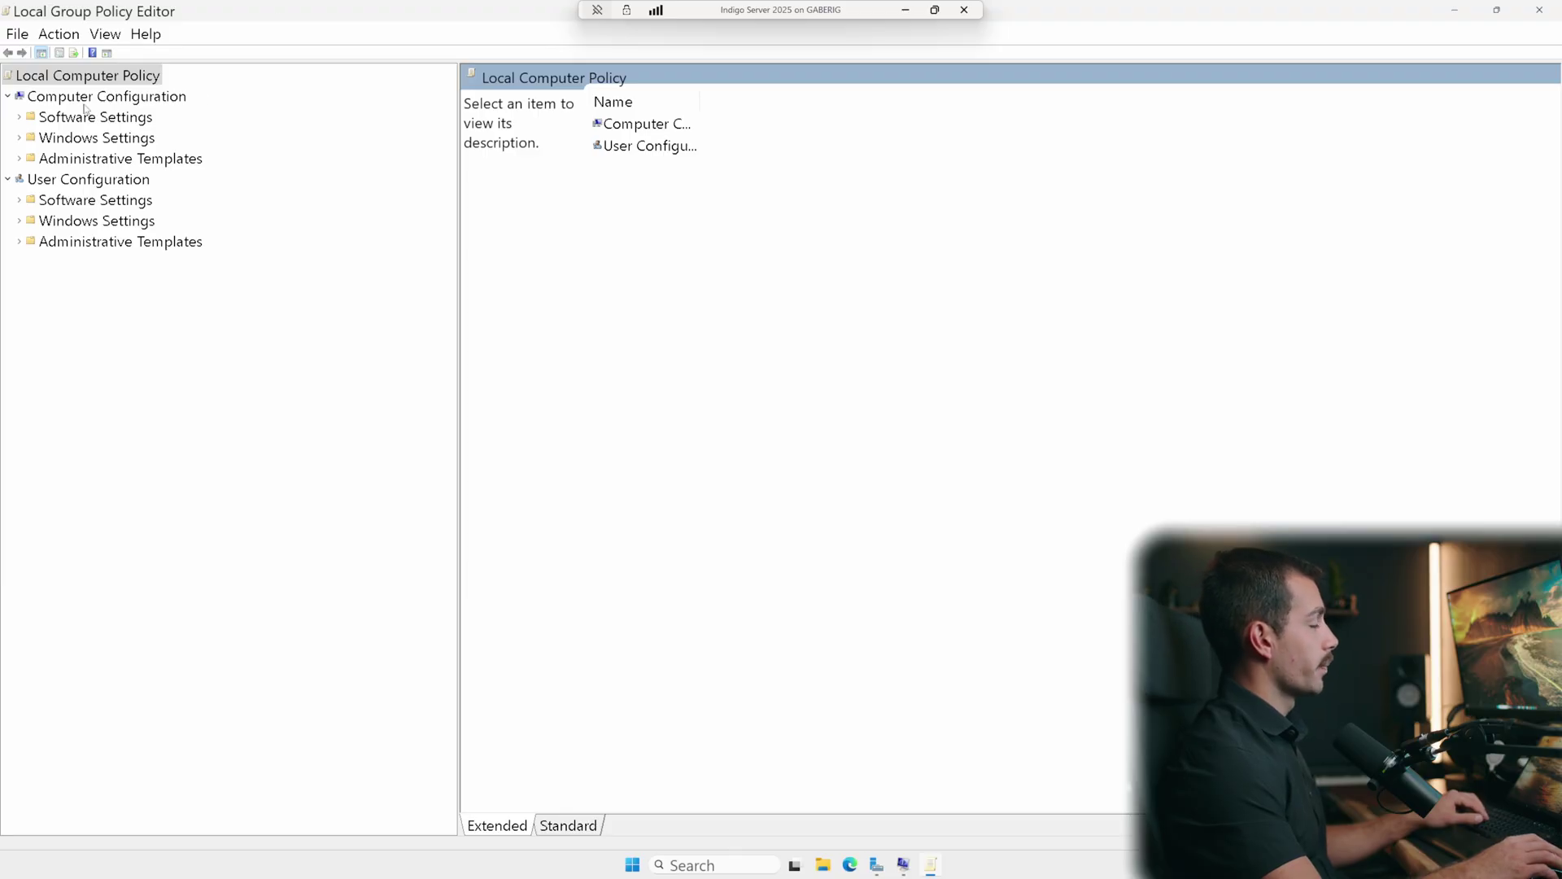
pyautogui.click(18, 158)
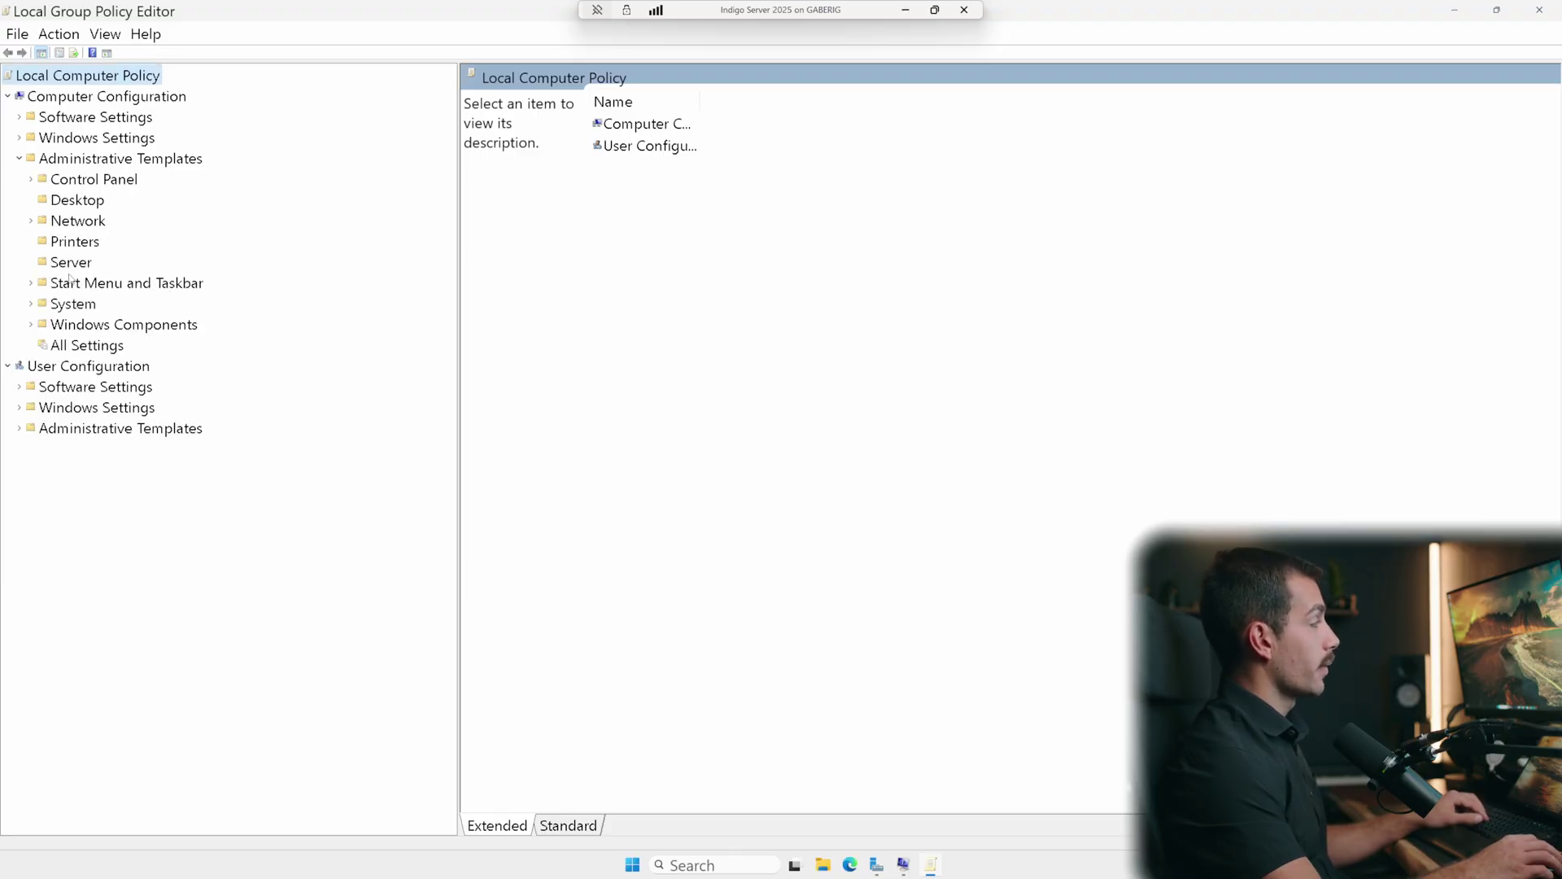
pyautogui.click(32, 303)
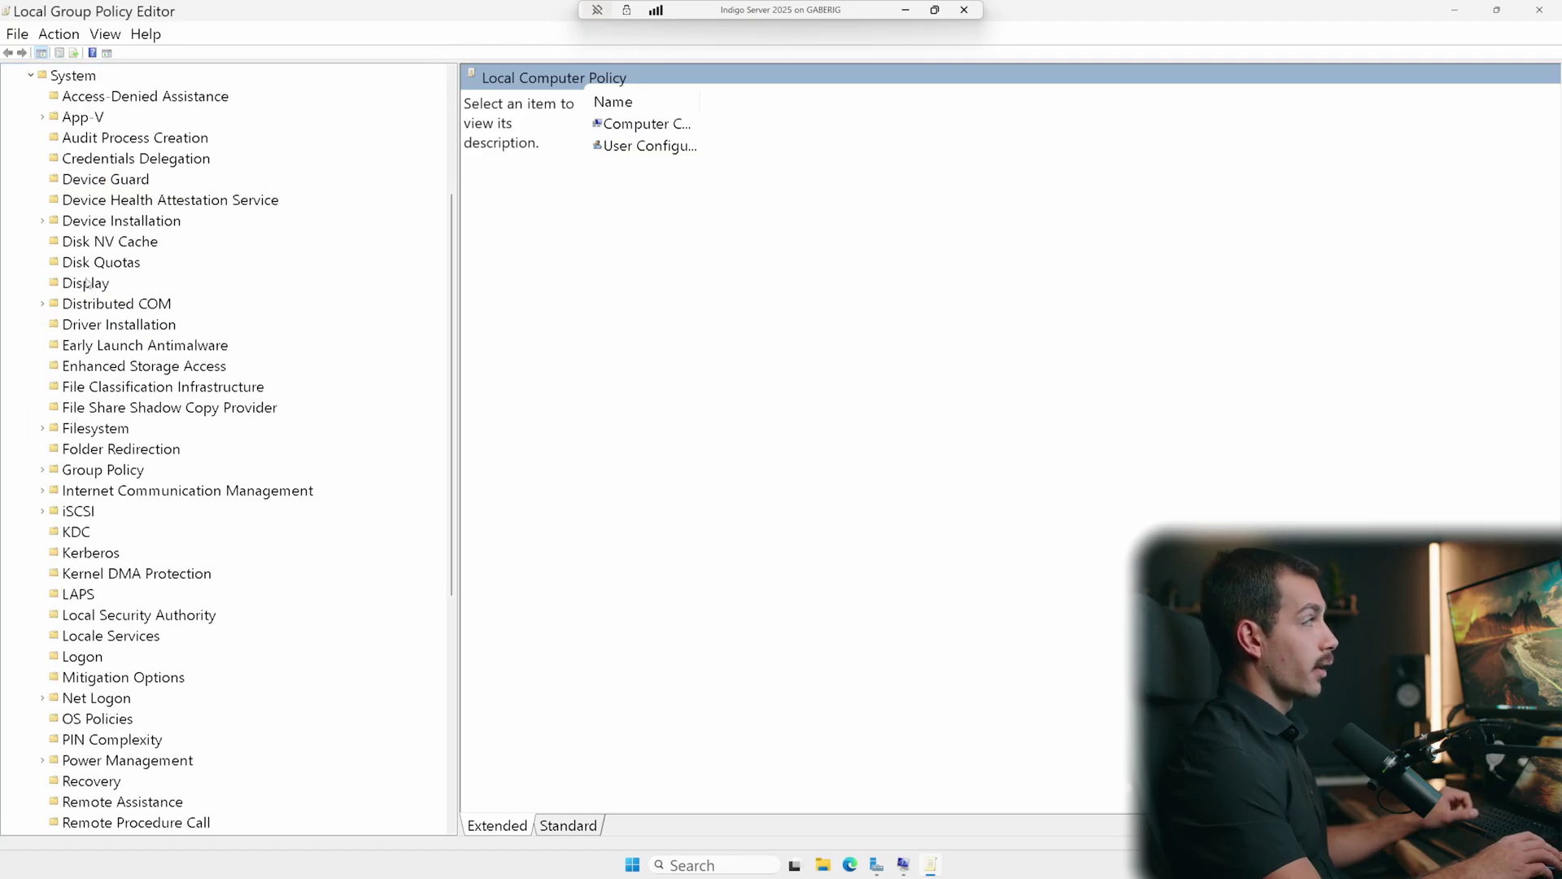
pyautogui.click(96, 180)
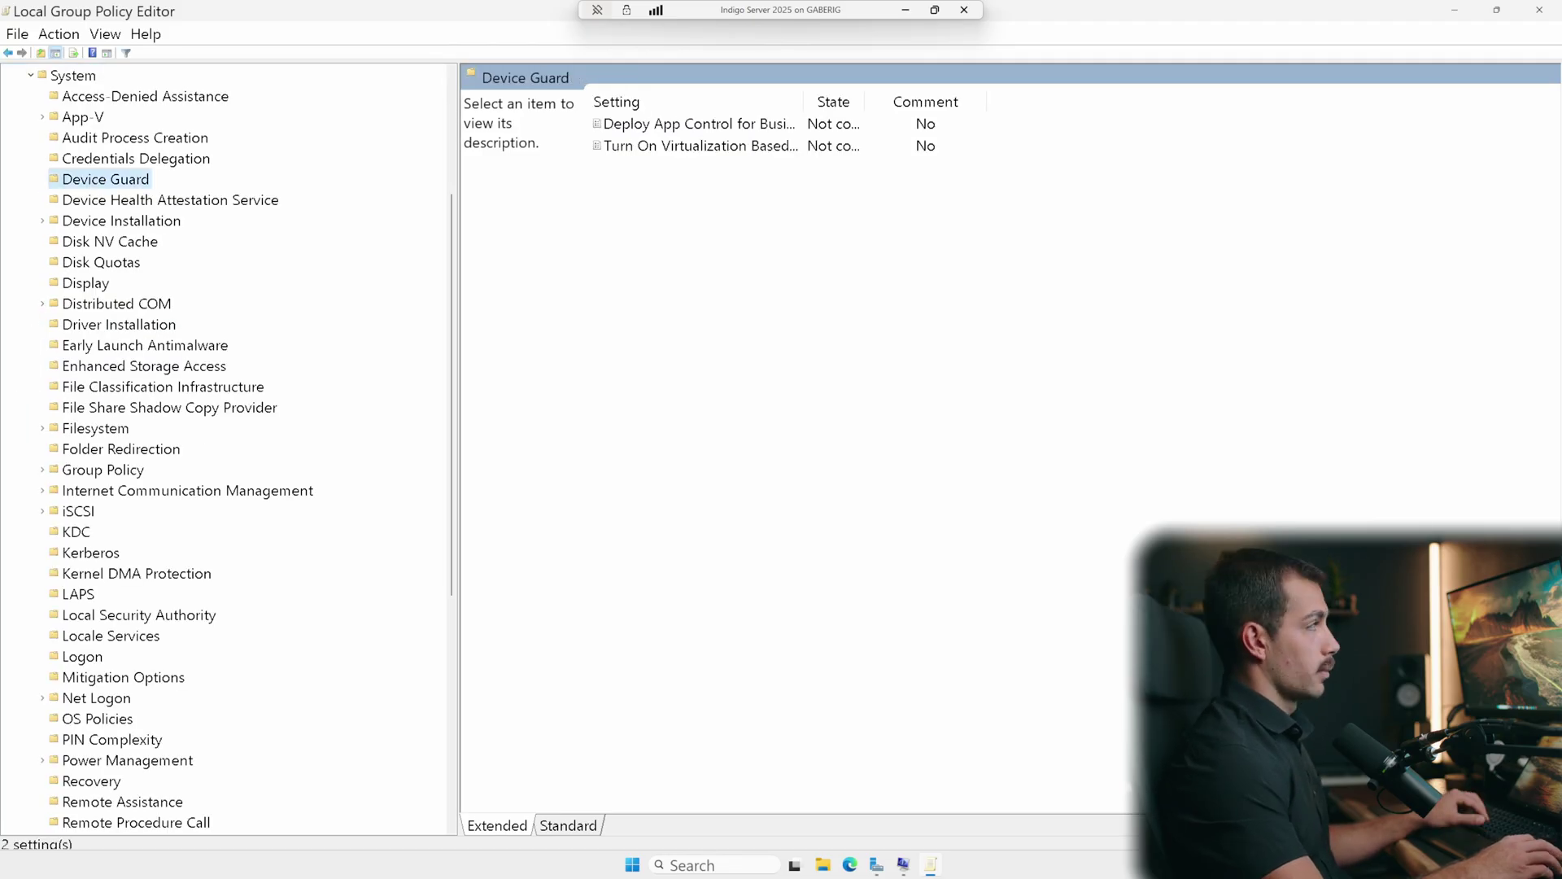
pyautogui.click(713, 307)
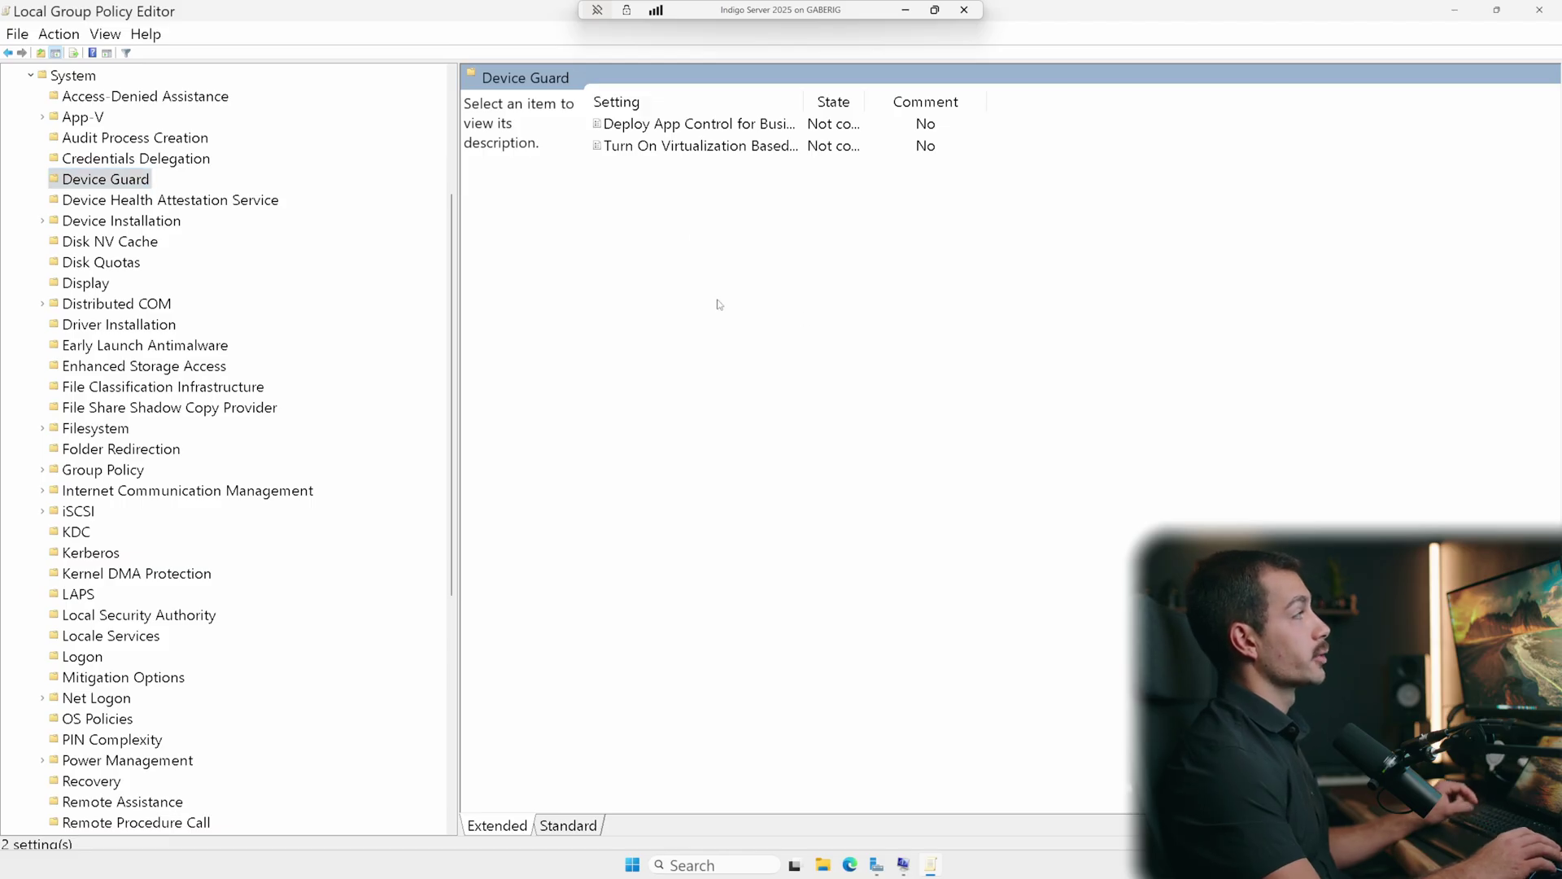
# Enable Turn On Virtualization Based Security with Secure Boot and DMA Protection
pyautogui.click(628, 147)
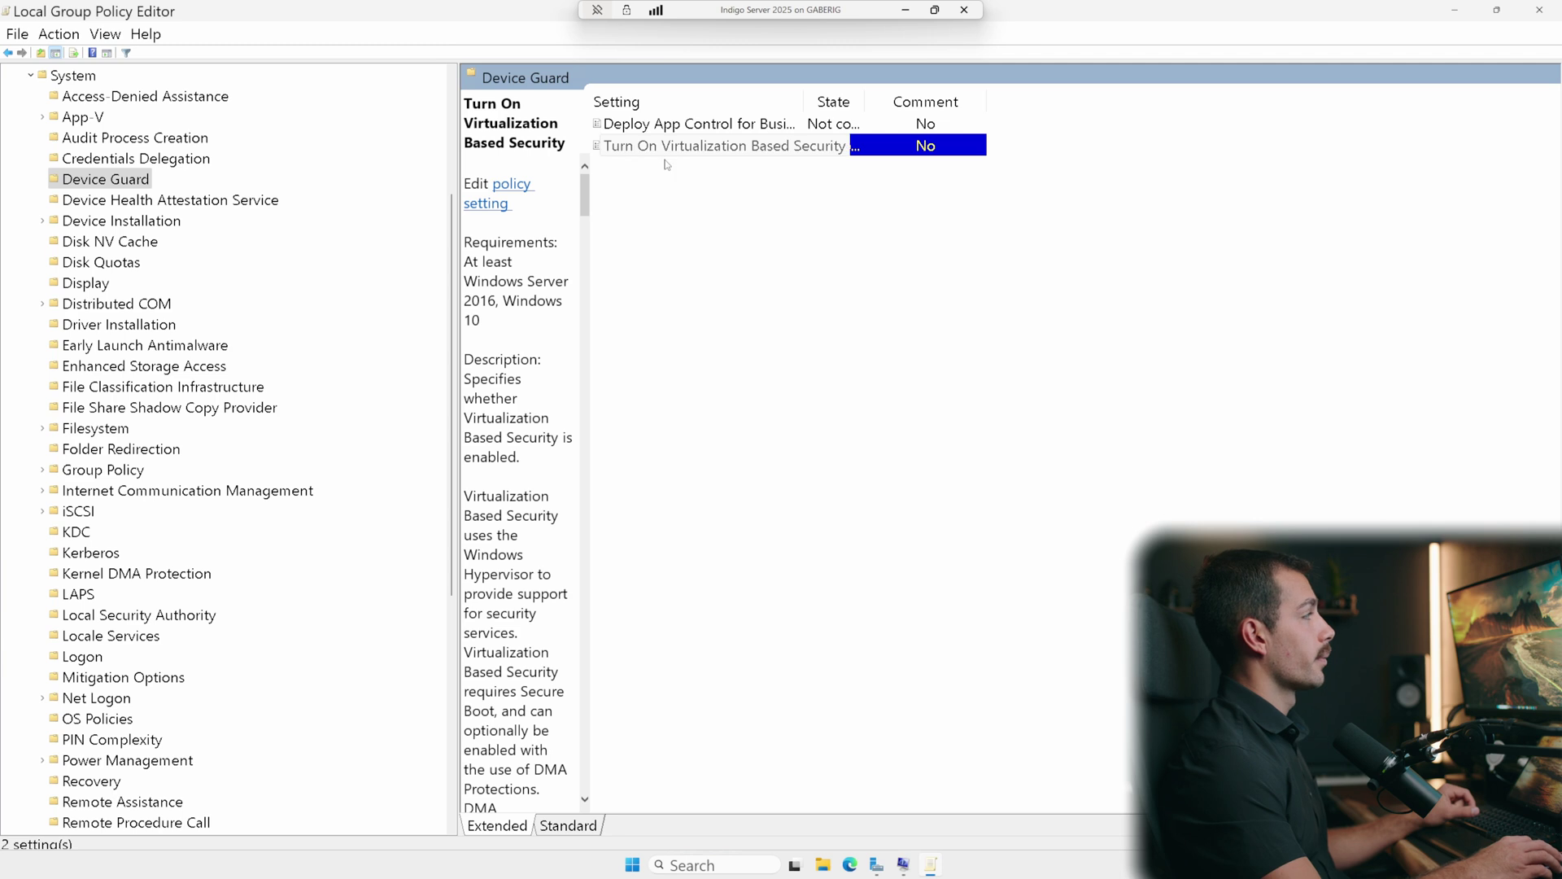
pyautogui.doubleClick(626, 146)
pyautogui.moveTo(272, 152); pyautogui.dragTo(731, 229)
pyautogui.click(608, 352)
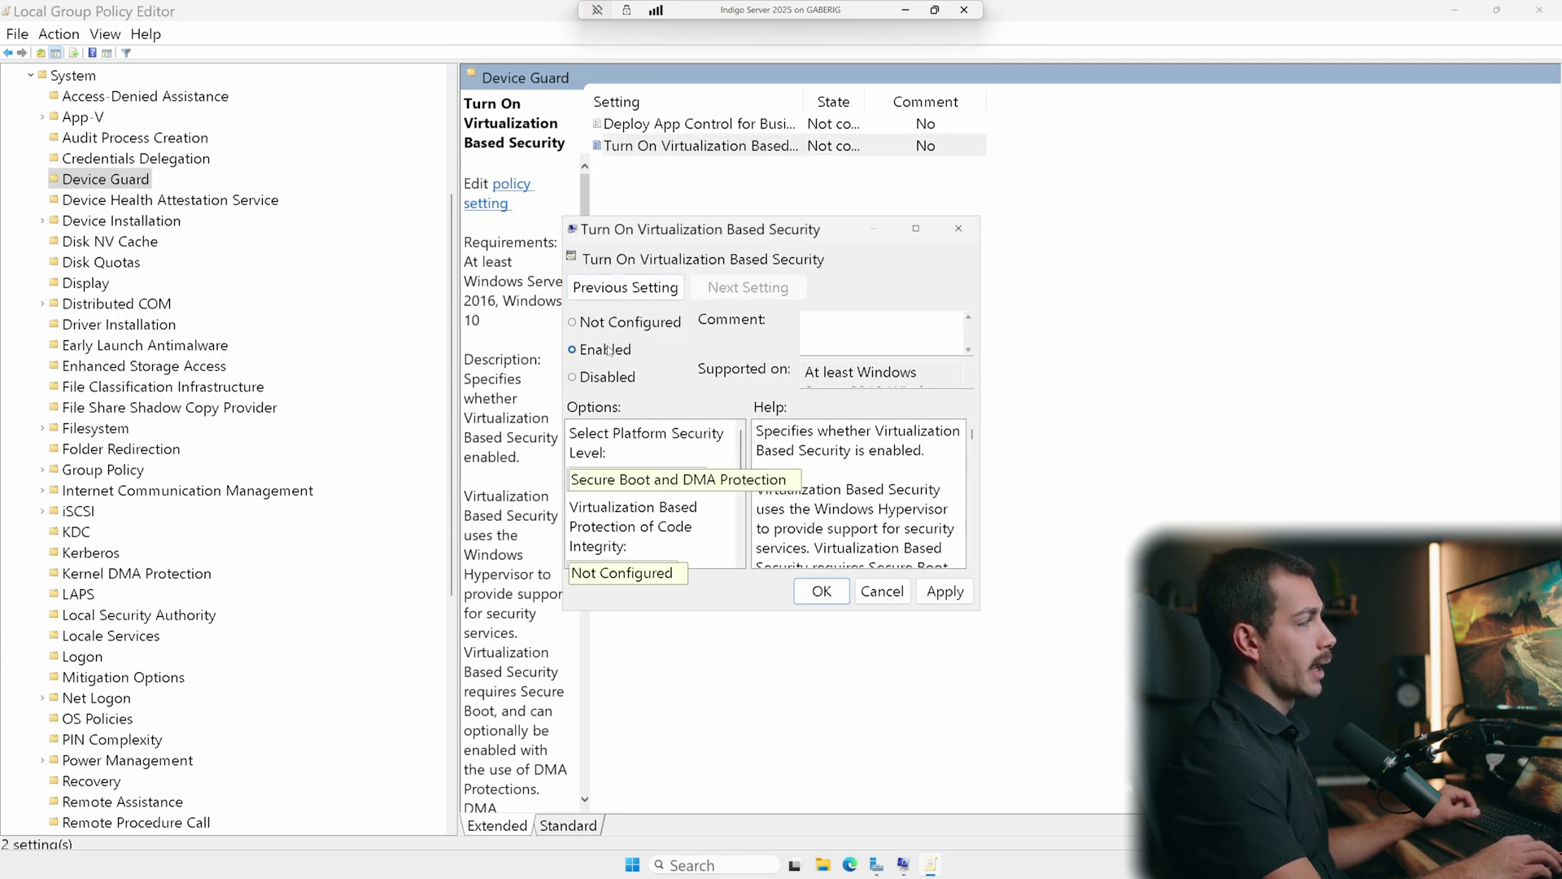
pyautogui.click(674, 486)
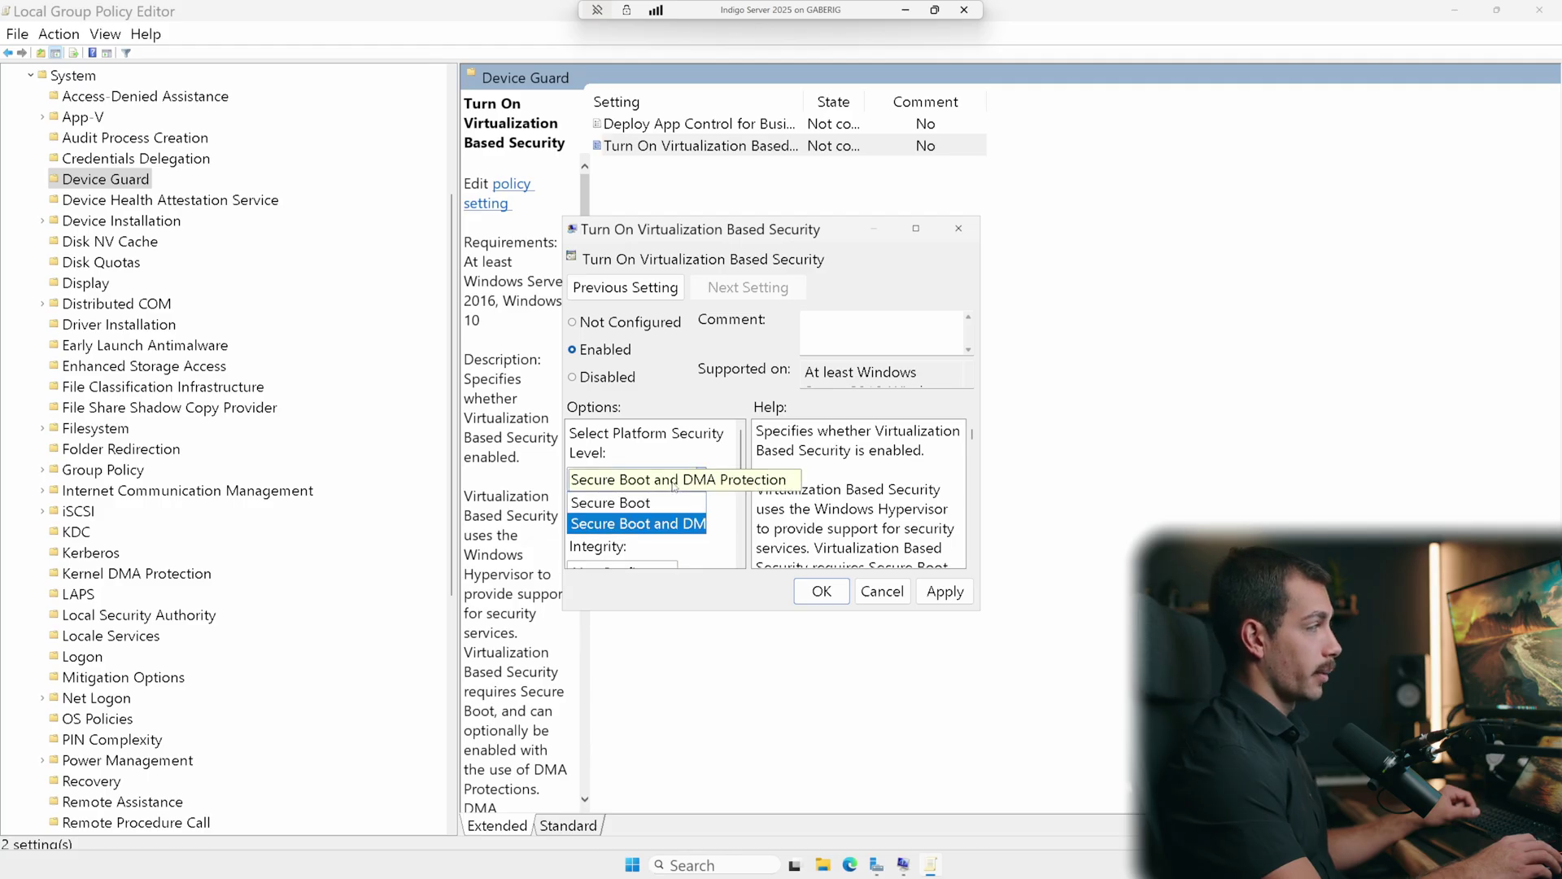
pyautogui.scroll(-3, 683, 488)
pyautogui.scroll(3, 692, 505)
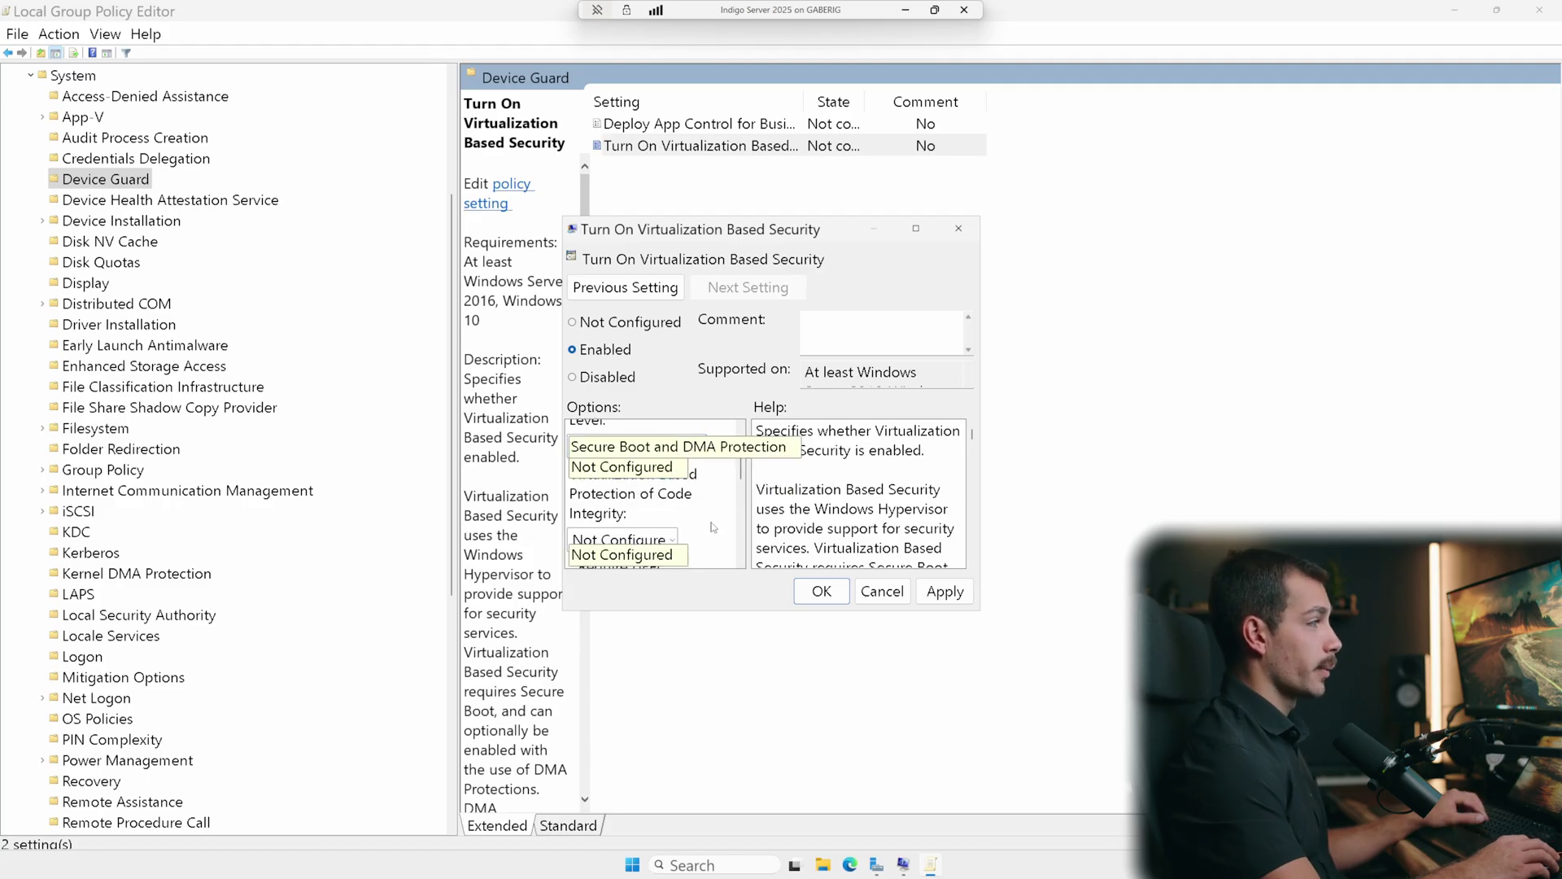
pyautogui.press('Return')
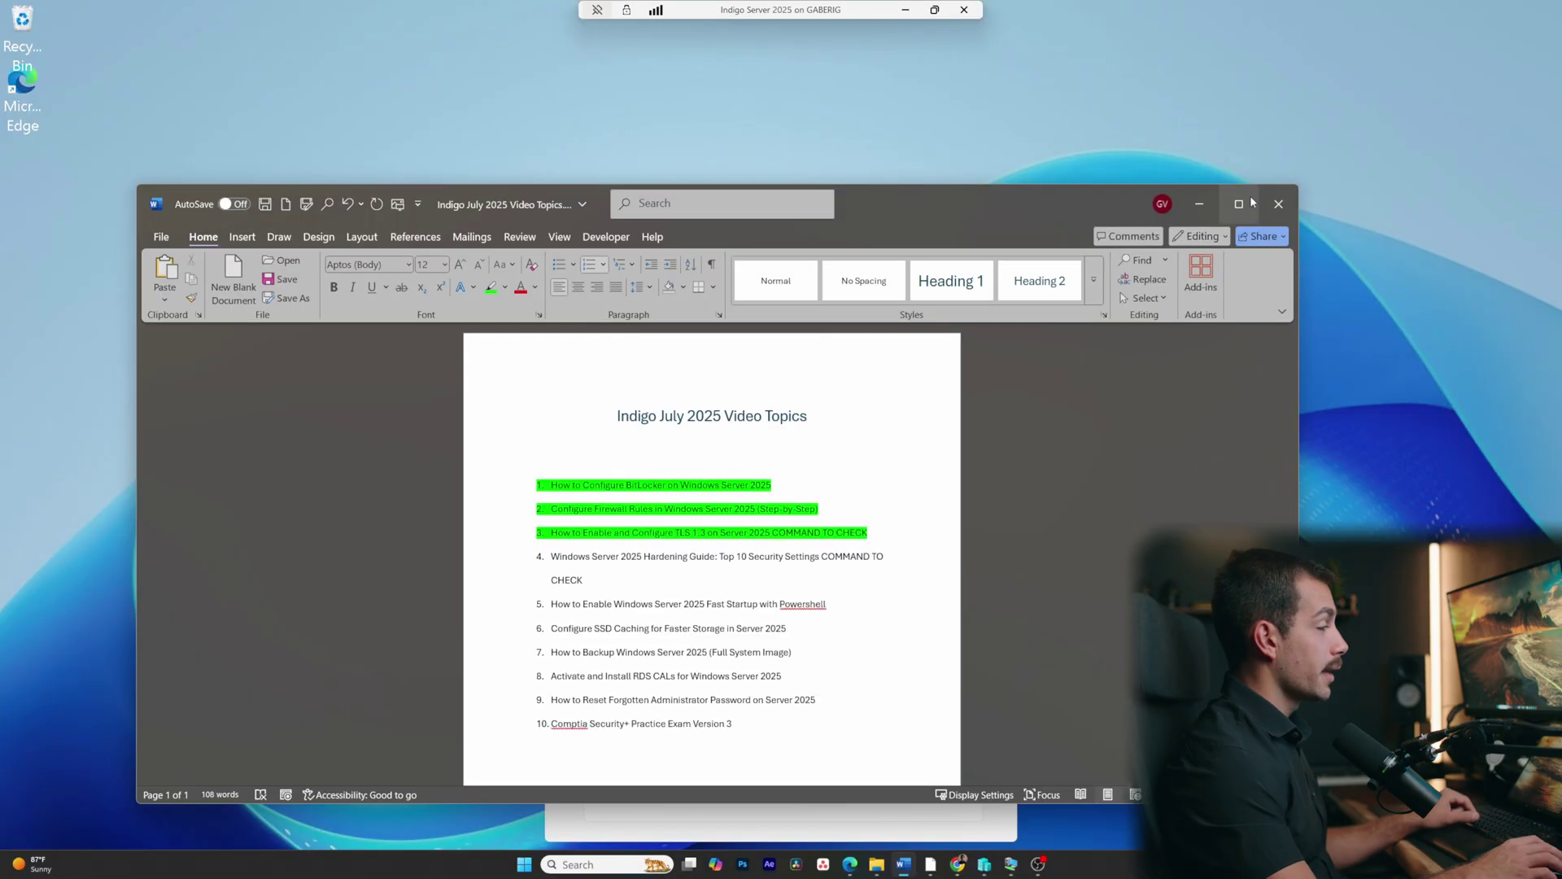
# Run systeminfo | findstr /i "Virtualization" in Command Prompt, see VBS Not enabled, then close it
pyautogui.click(1199, 204)
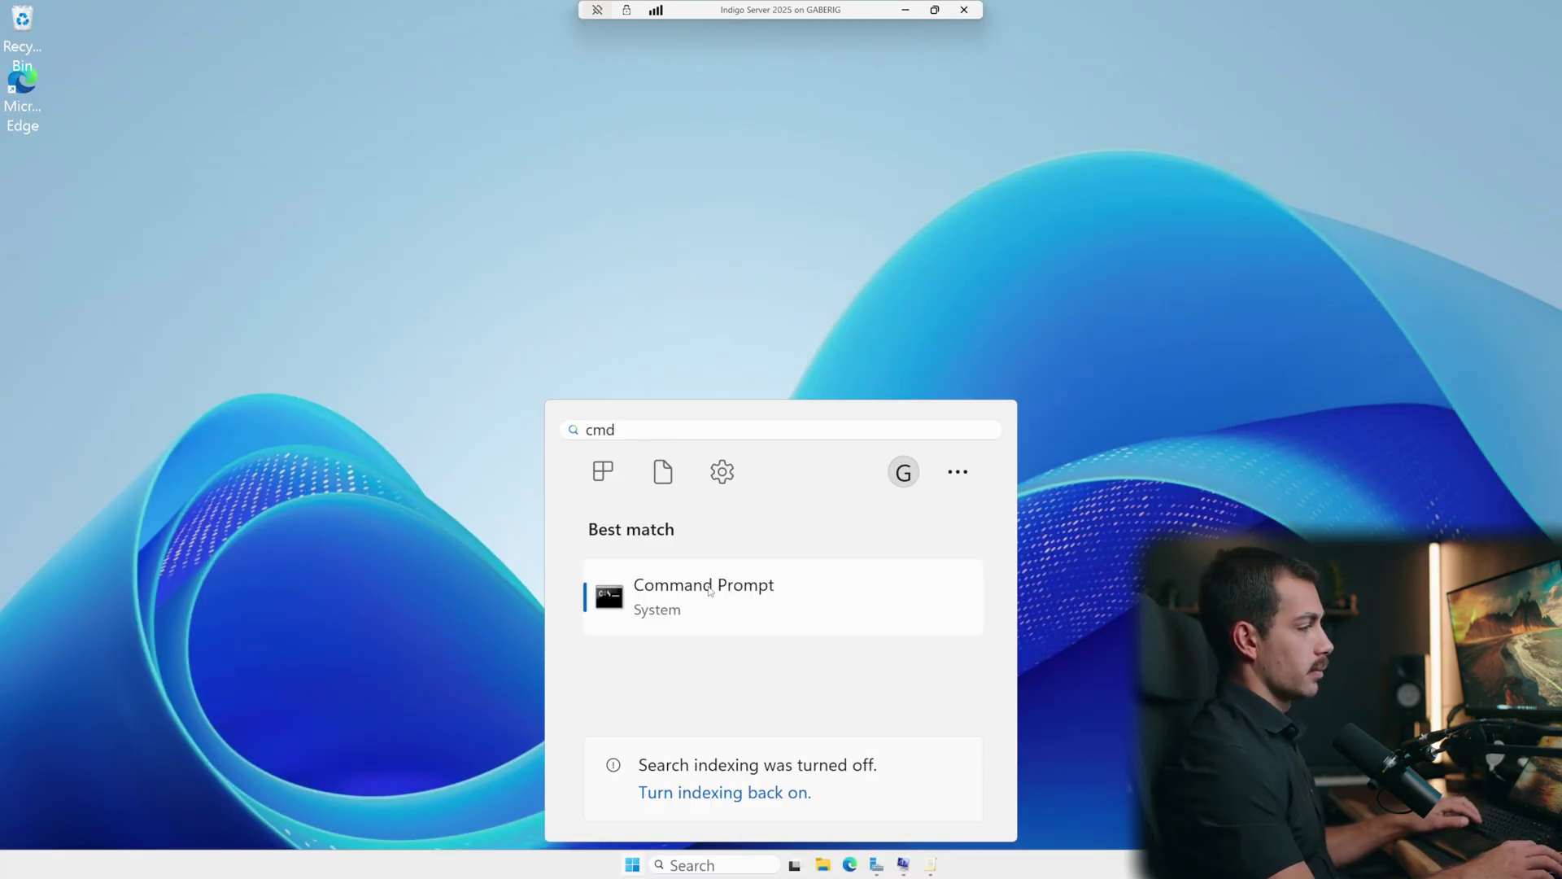
pyautogui.click(696, 629)
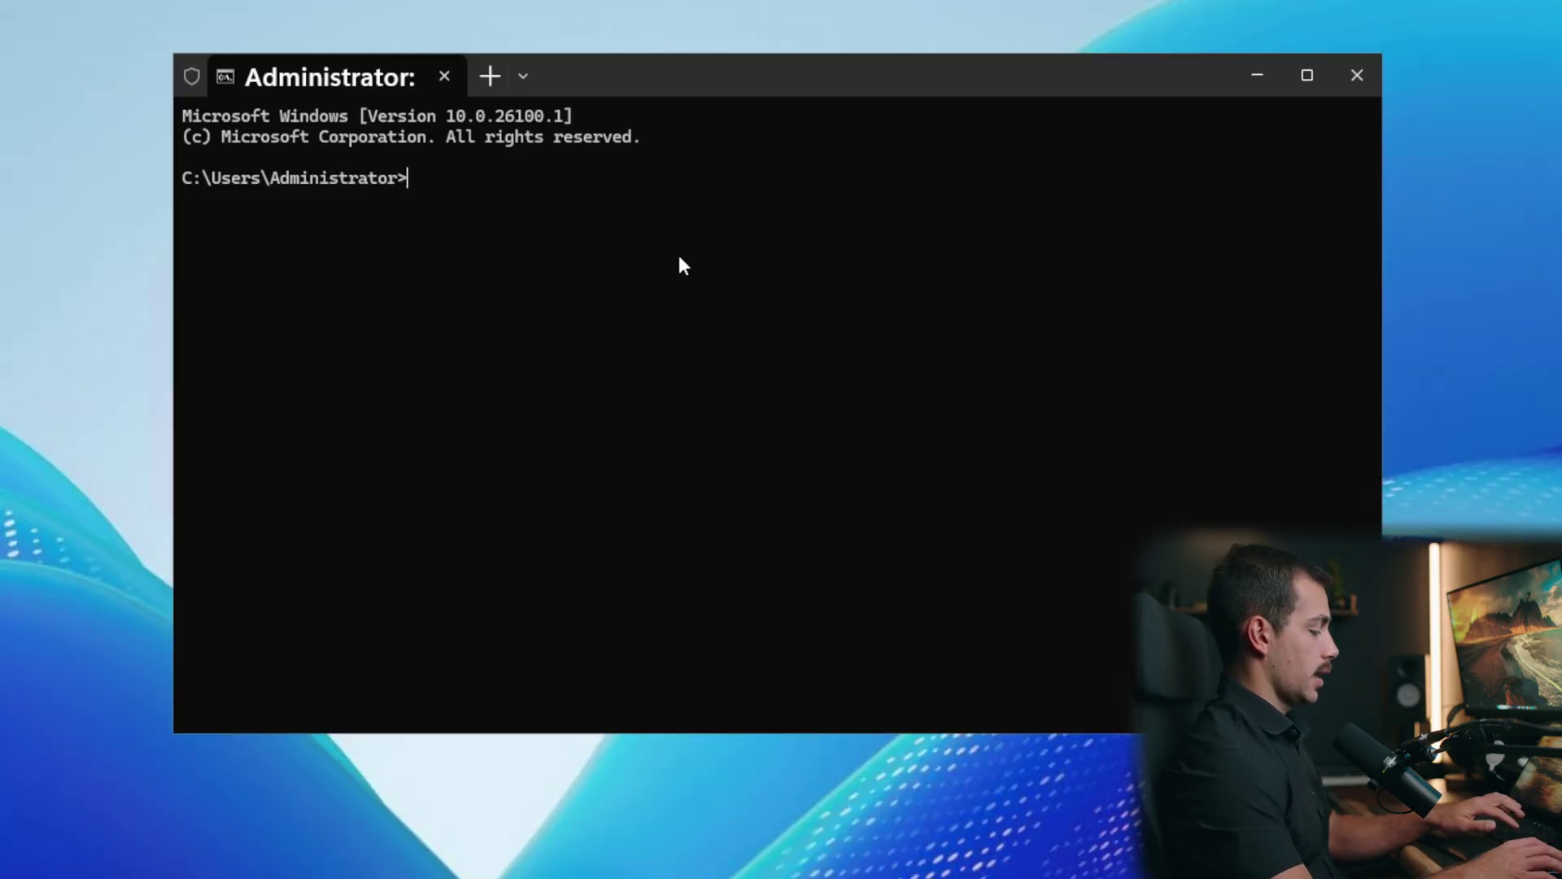
pyautogui.write('systeminfo | findstr /i "Virtualization"')
pyautogui.press('Return')
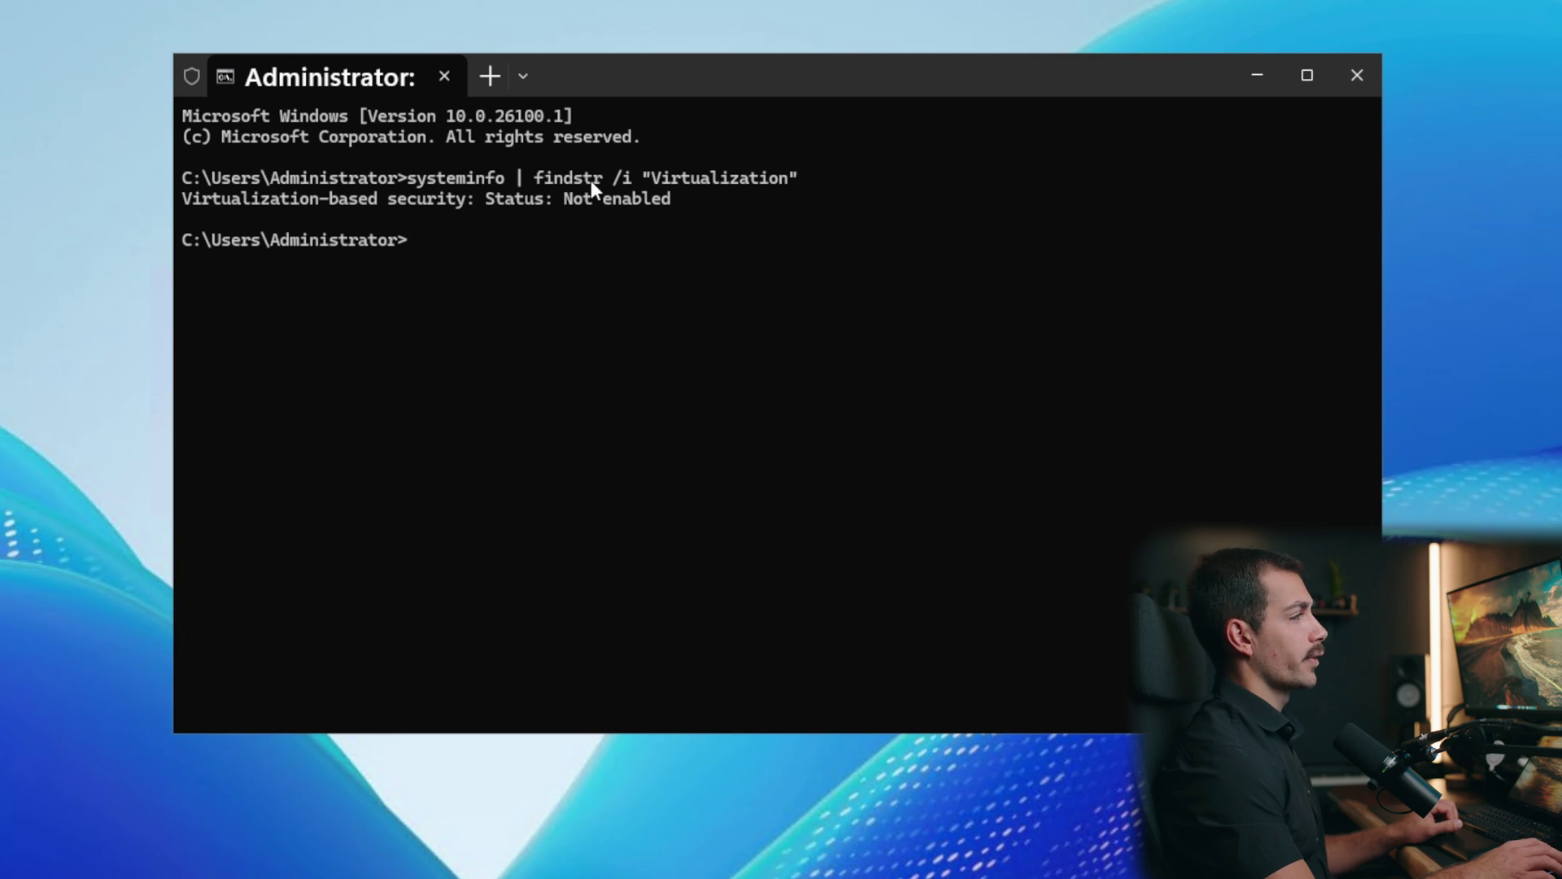
pyautogui.hotkey('alt', 'F4')
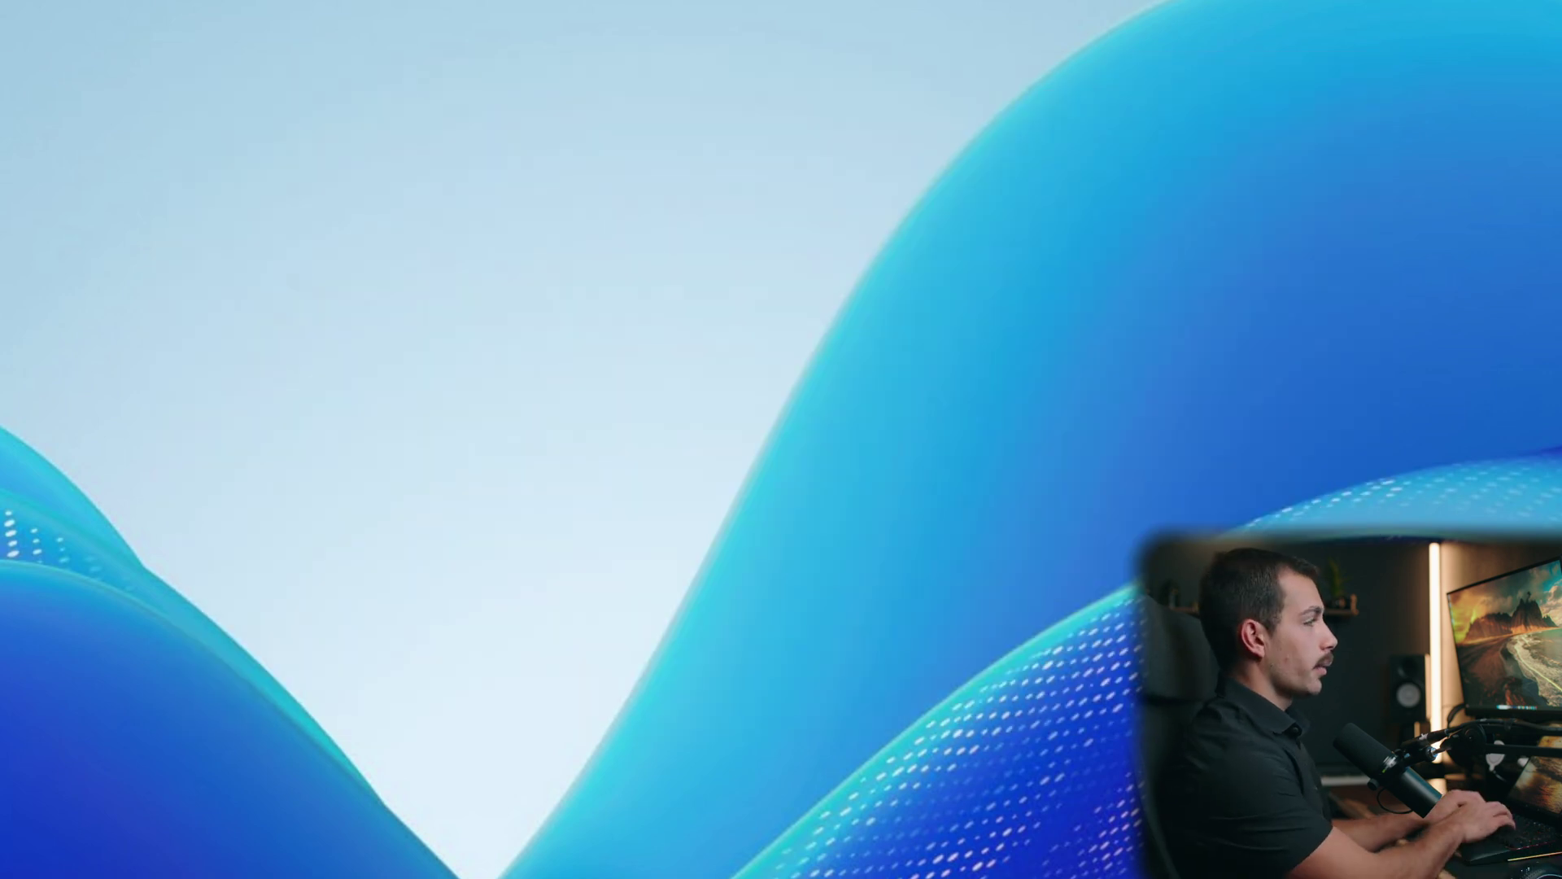
# Go to Control Panel > System and Security > BitLocker Drive Encryption to view drive C:
pyautogui.press('super')
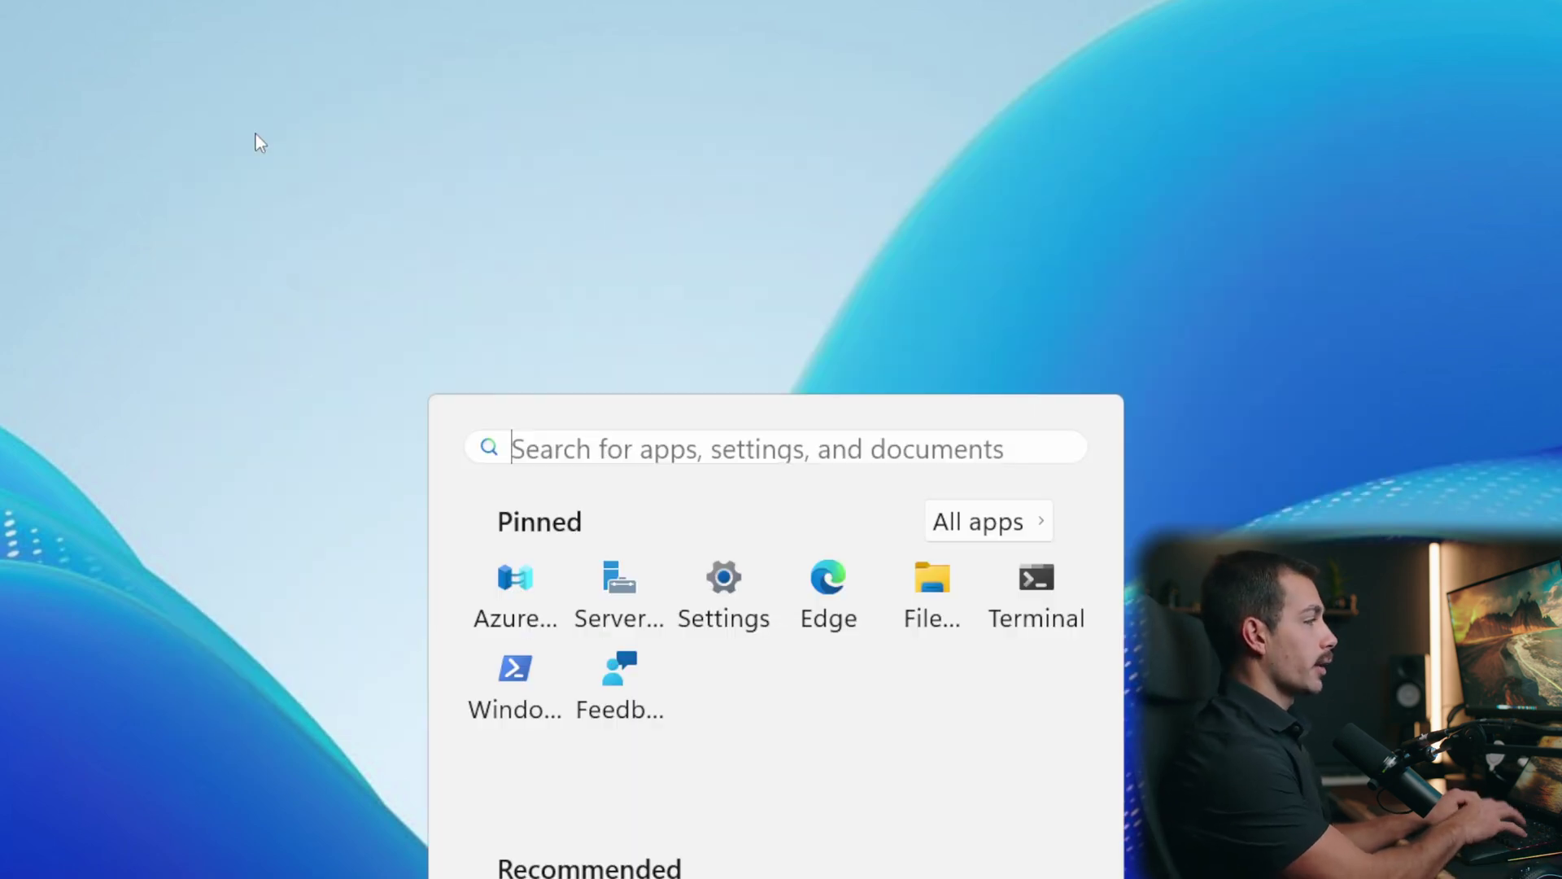
pyautogui.write('con')
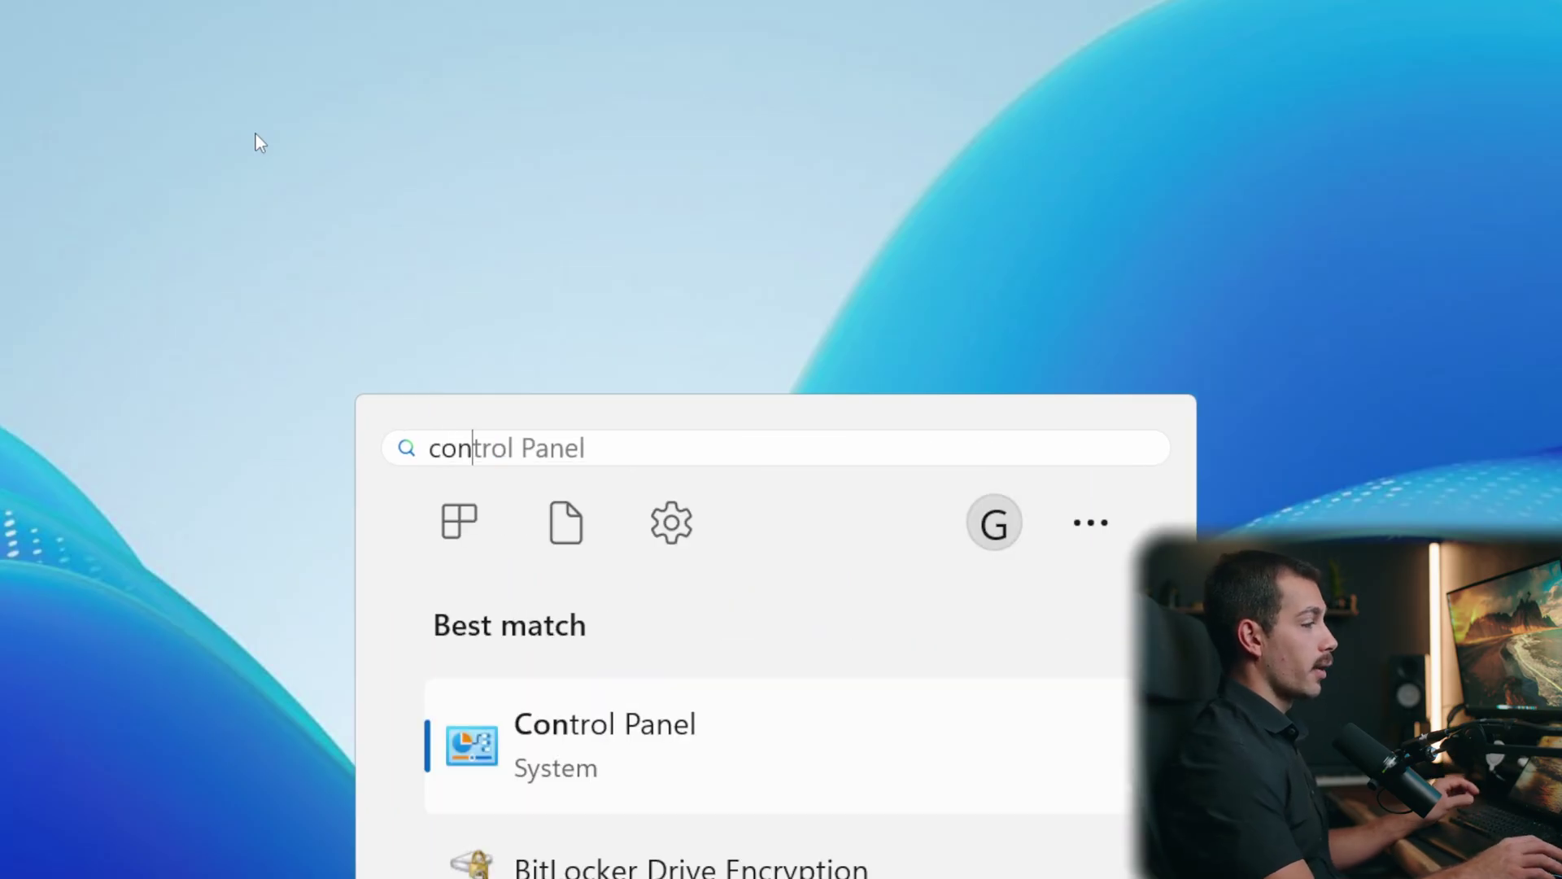
pyautogui.press('Return')
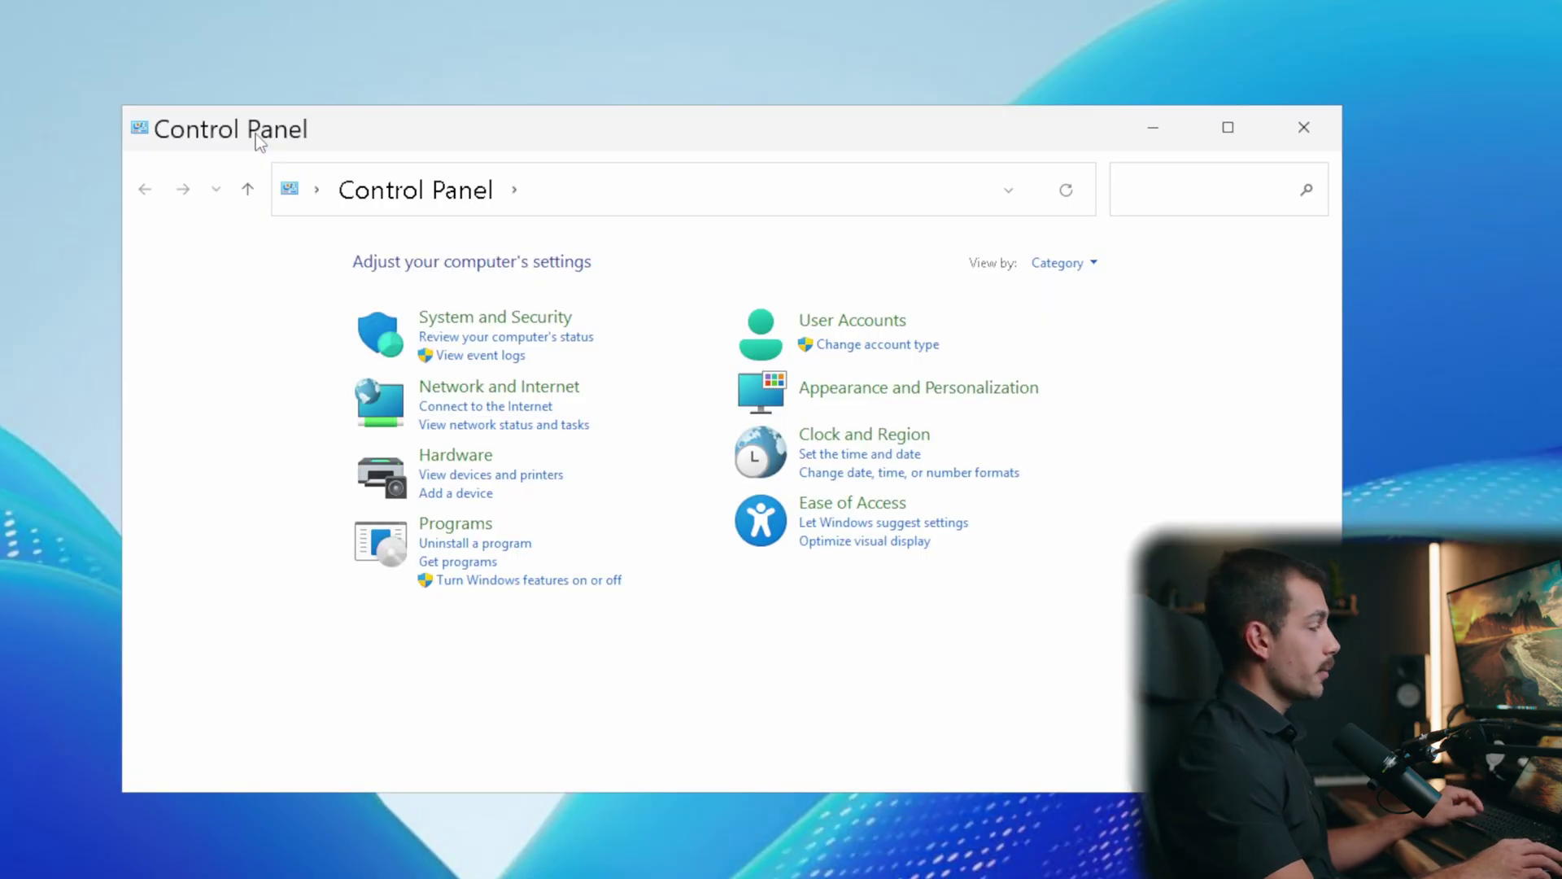
pyautogui.click(444, 321)
pyautogui.click(675, 502)
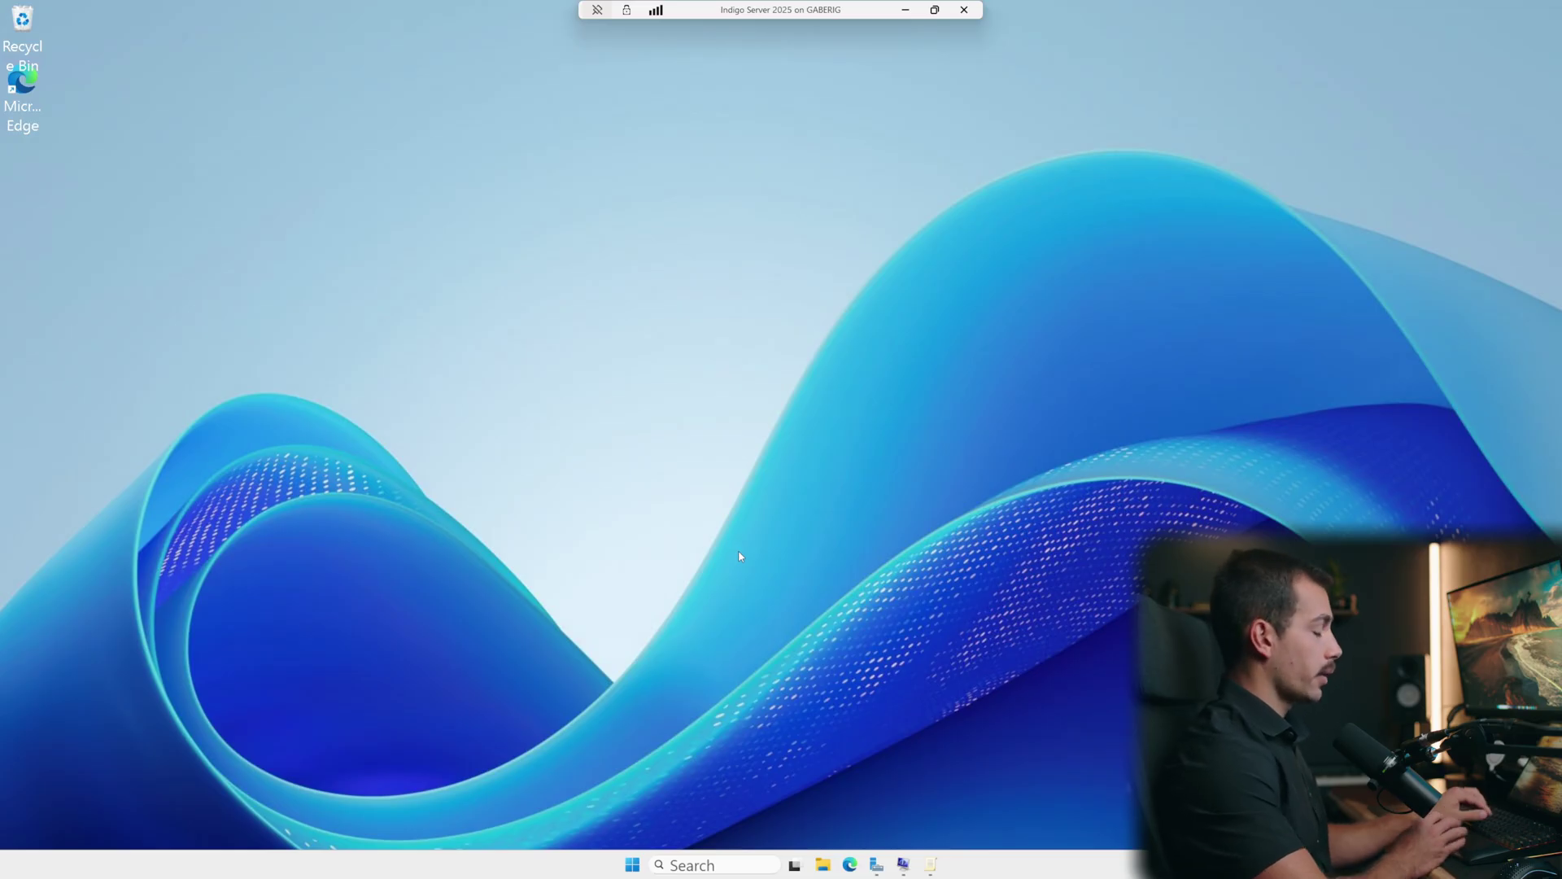
# Run Disable-WindowsOptionalFeature for SMB1Protocol in an administrator PowerShell terminal
pyautogui.press('super')
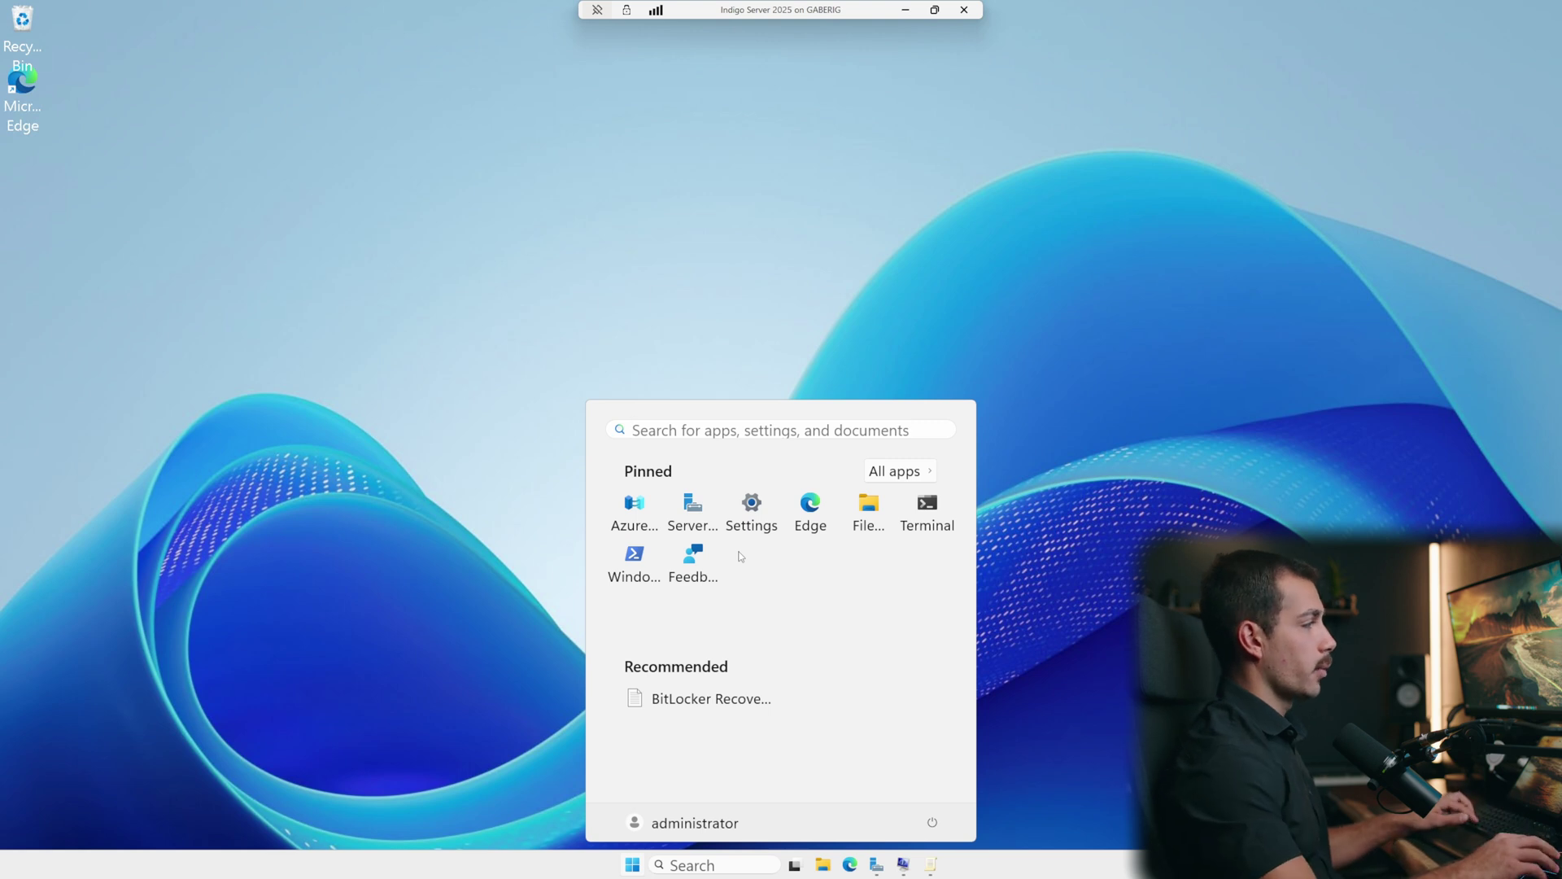
pyautogui.click(634, 557)
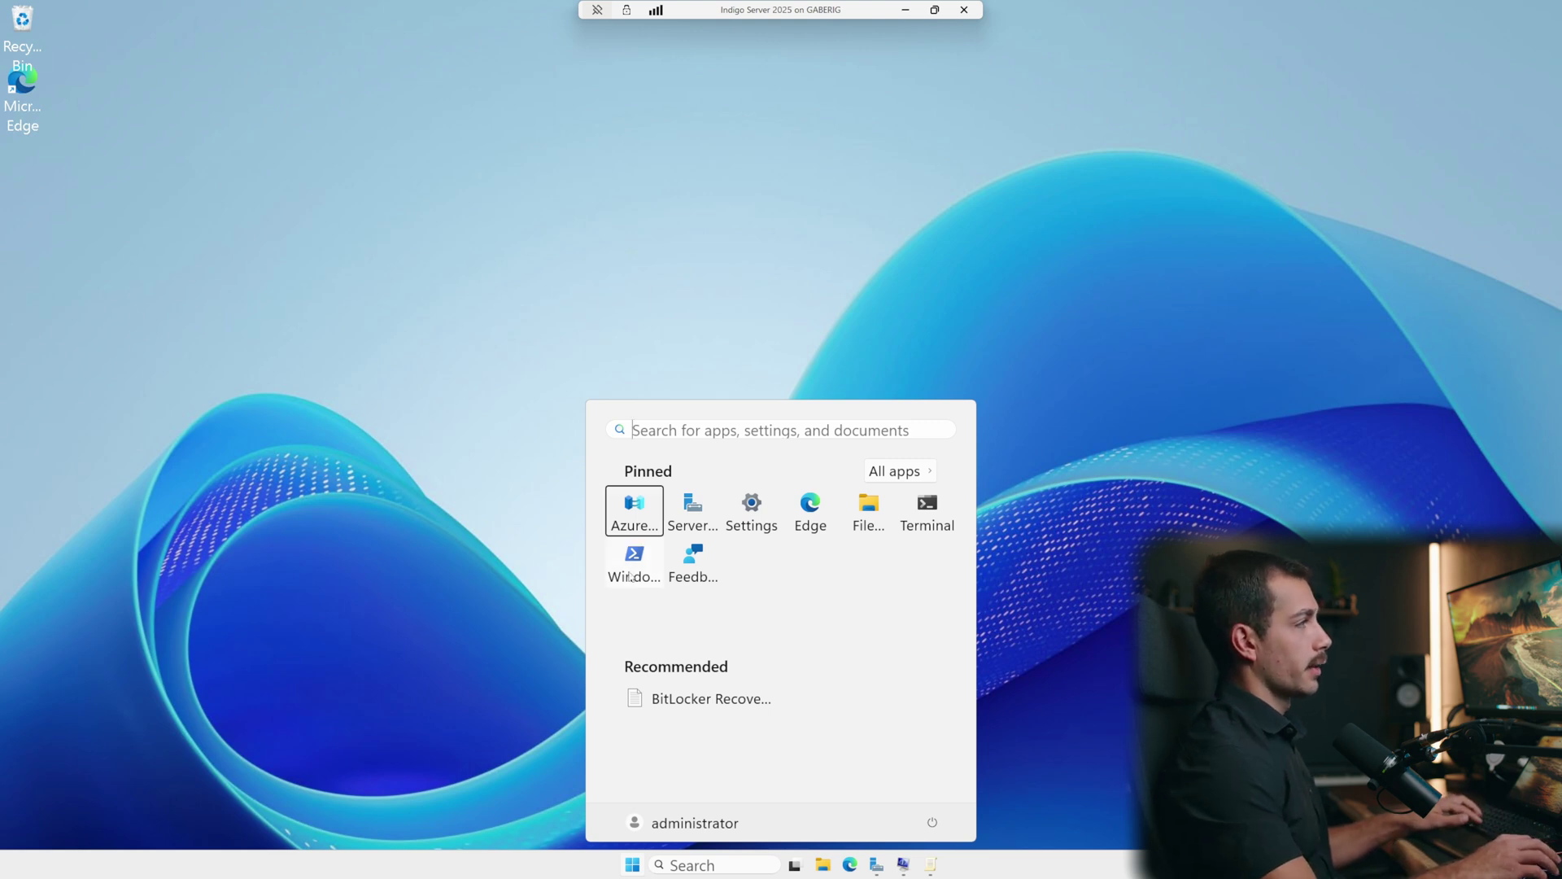
pyautogui.moveTo(540, 203); pyautogui.dragTo(821, 222)
pyautogui.rightClick(742, 466)
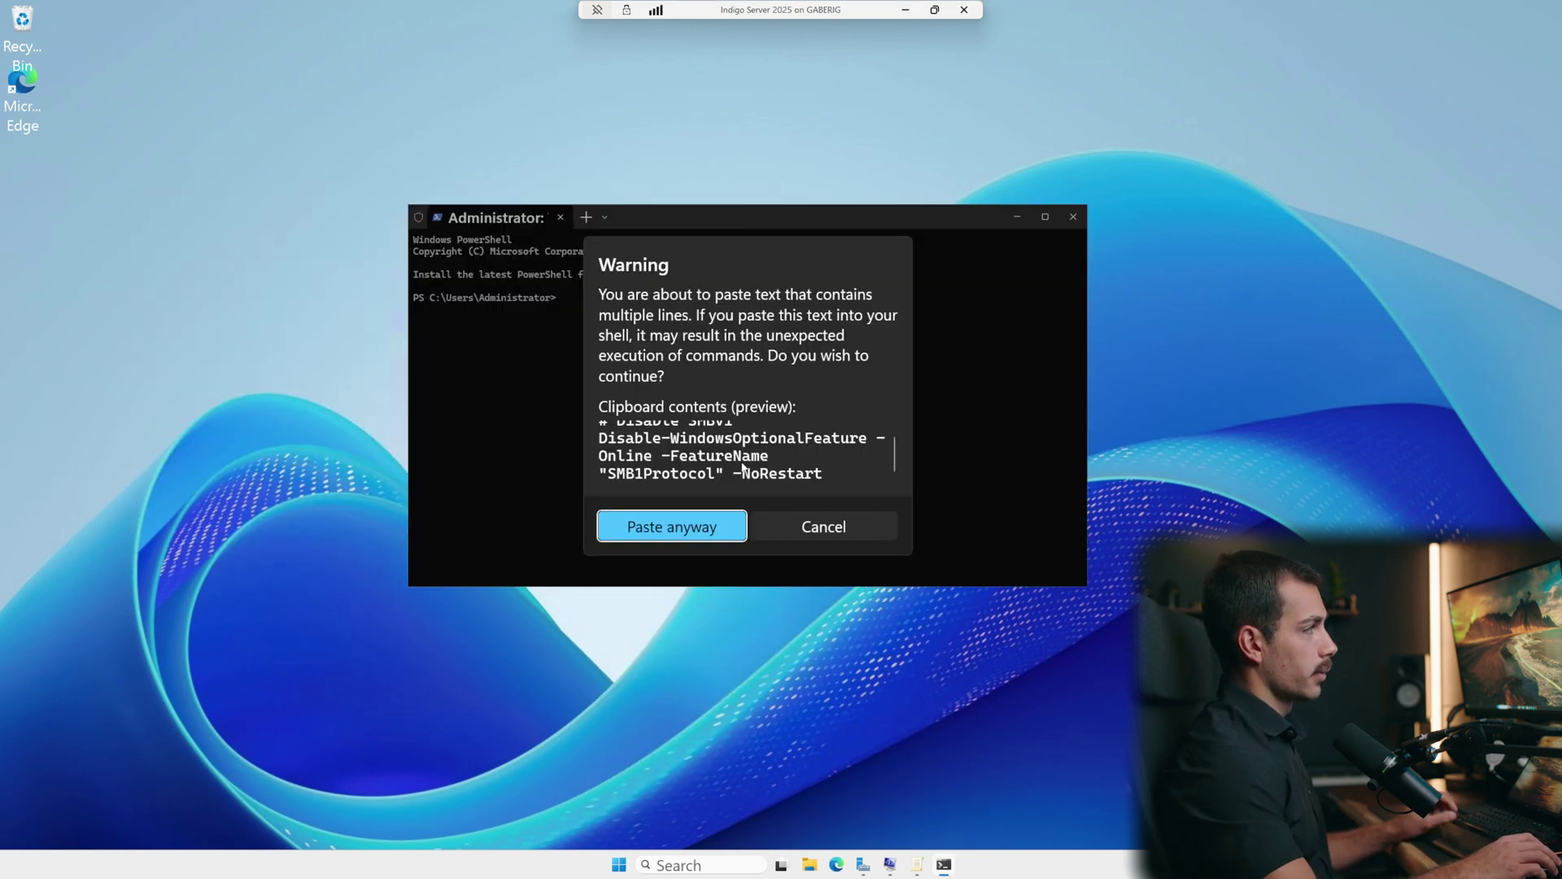
pyautogui.press('Return')
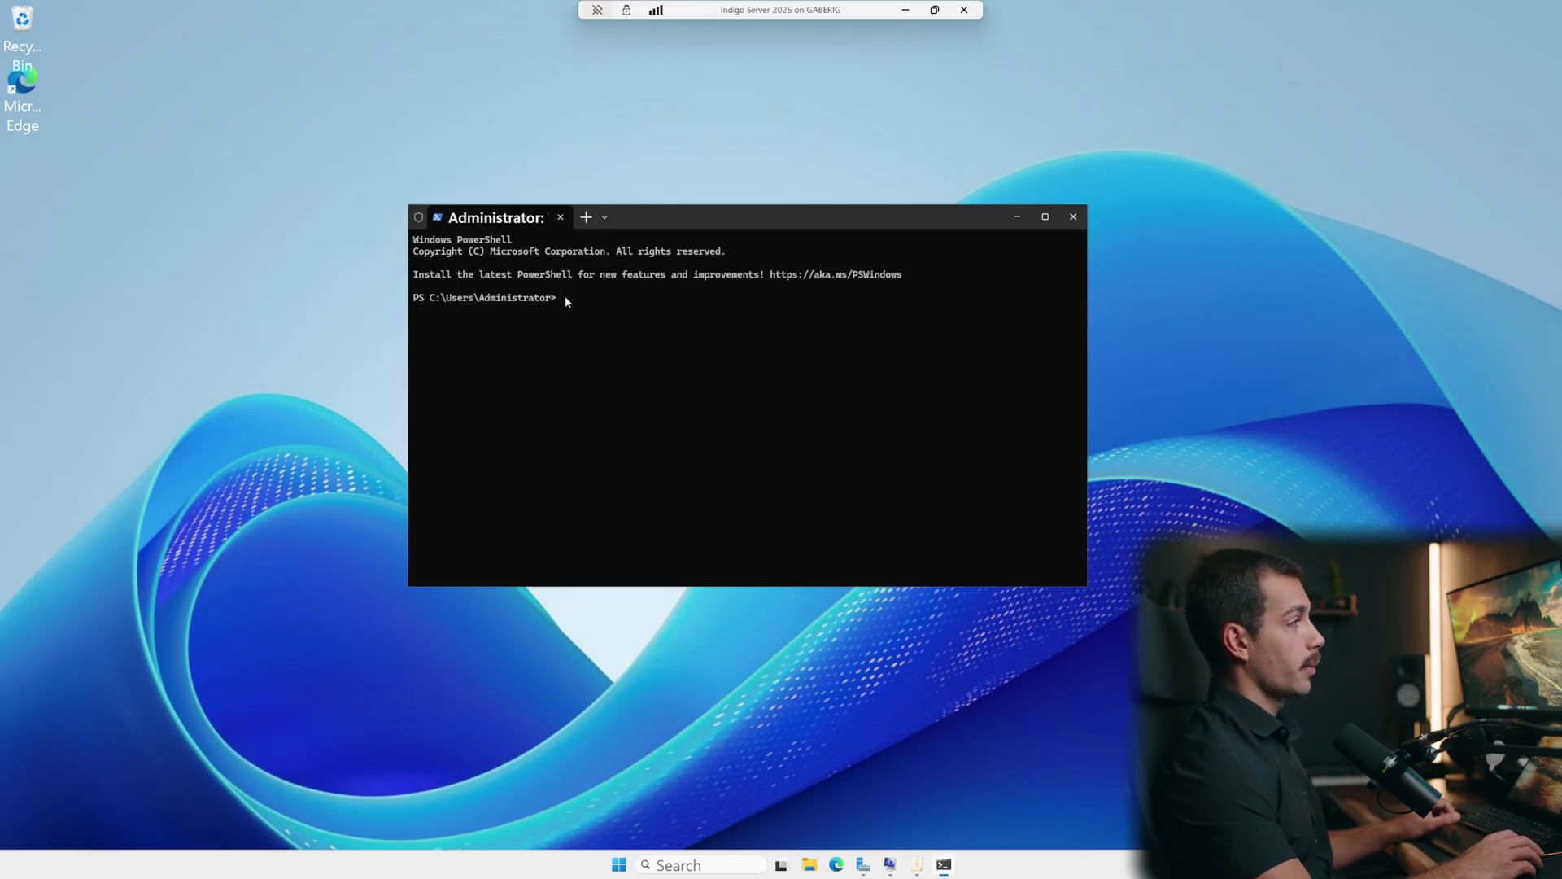
pyautogui.write('Disable-WindowsOptionalFeature -Online -FeatureName "SMB1Protocol" -NoRestart')
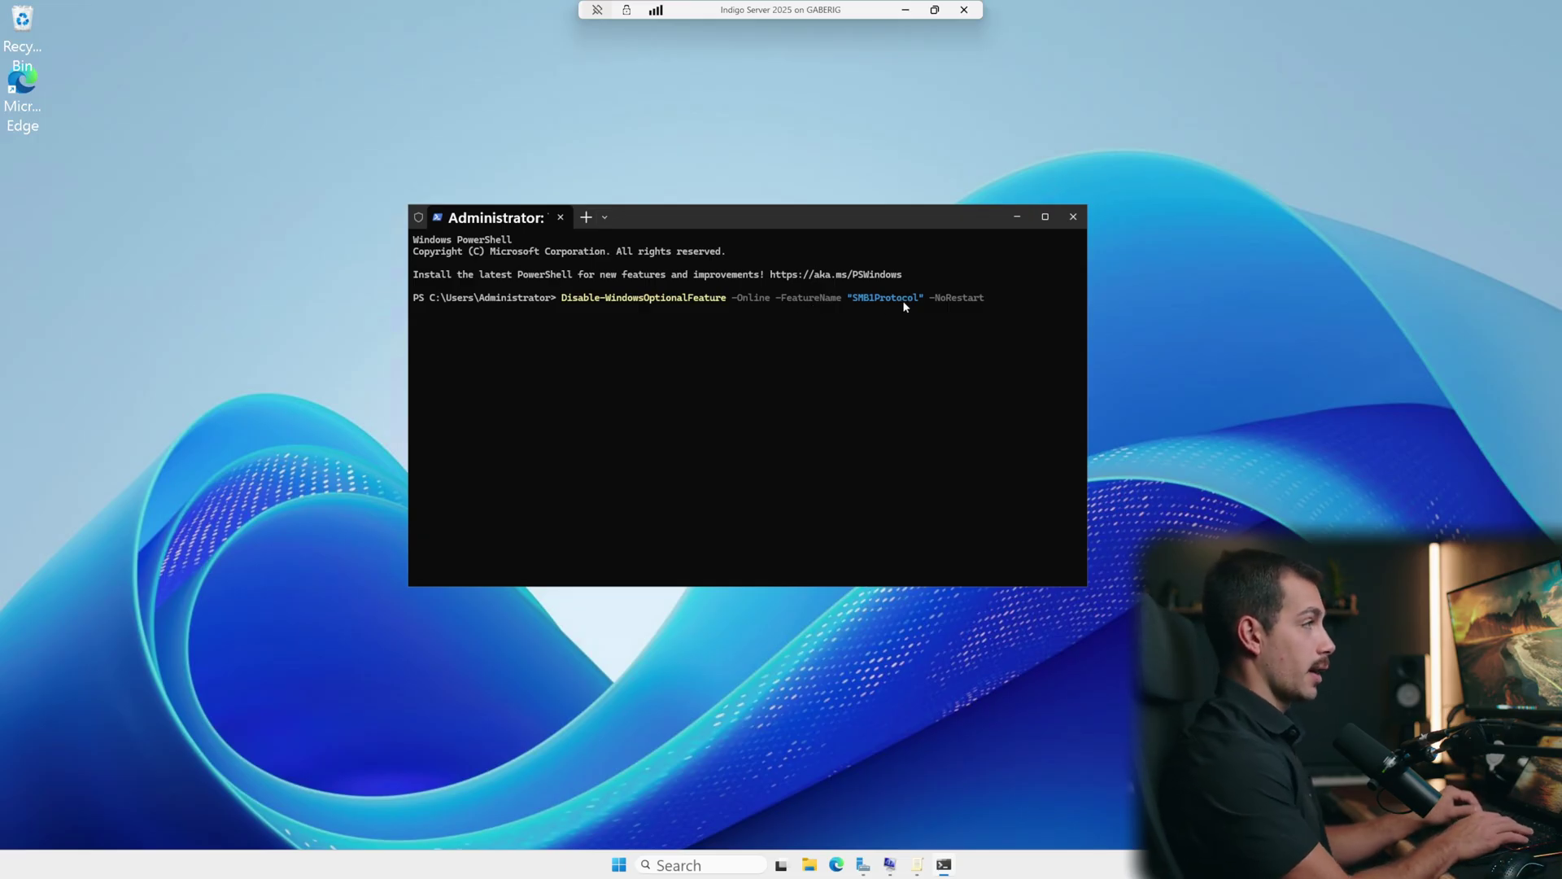
pyautogui.press('Return')
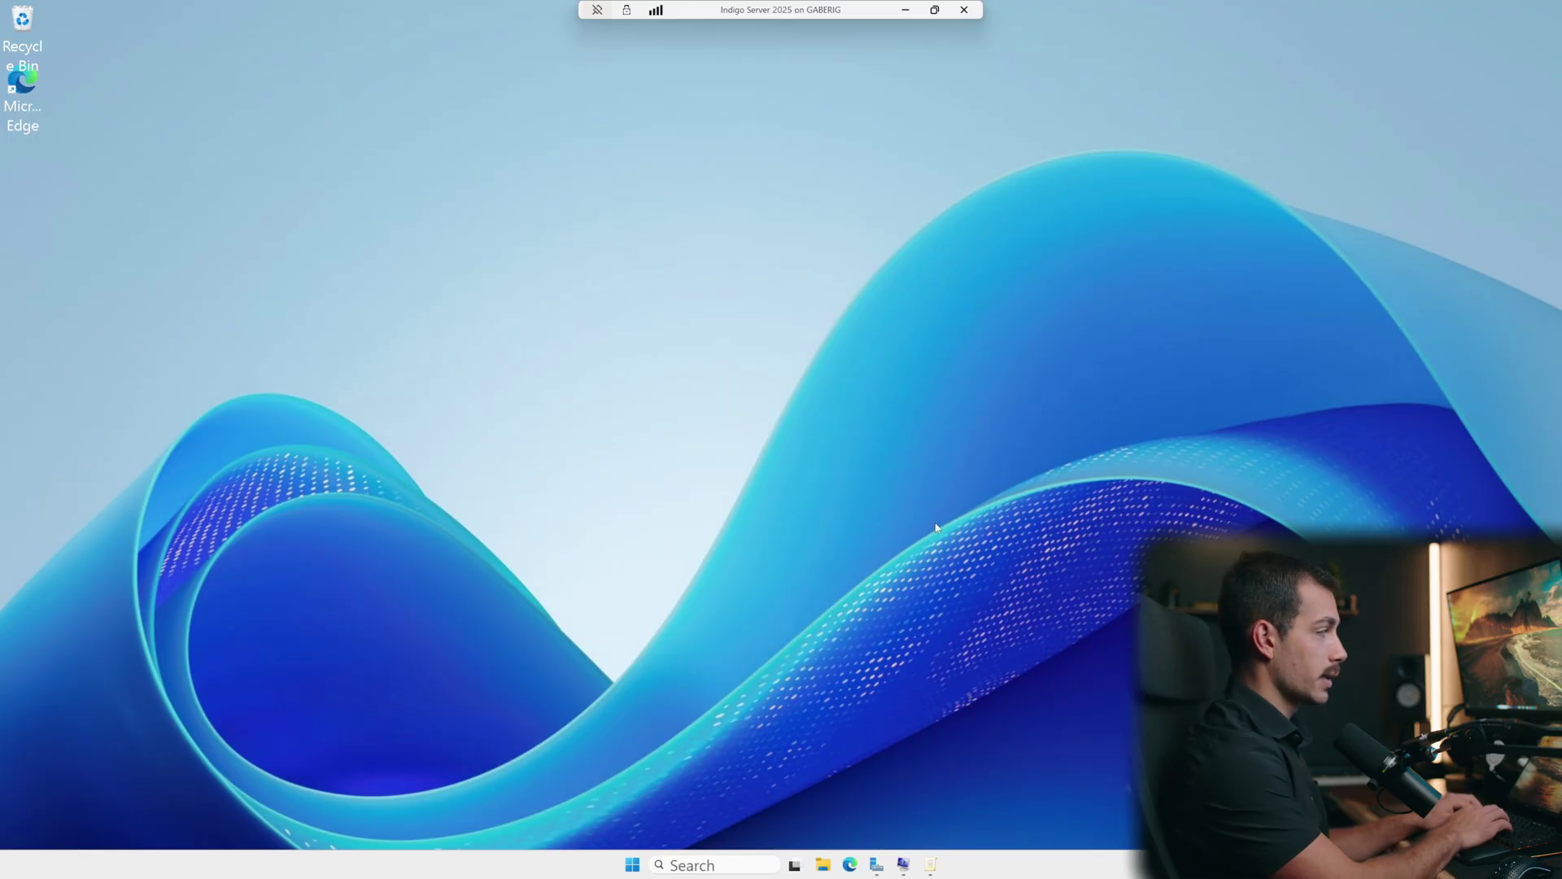
# In secpol, review minimum password length (7, unchanged) and account lockout threshold (0)
pyautogui.press('super+r')
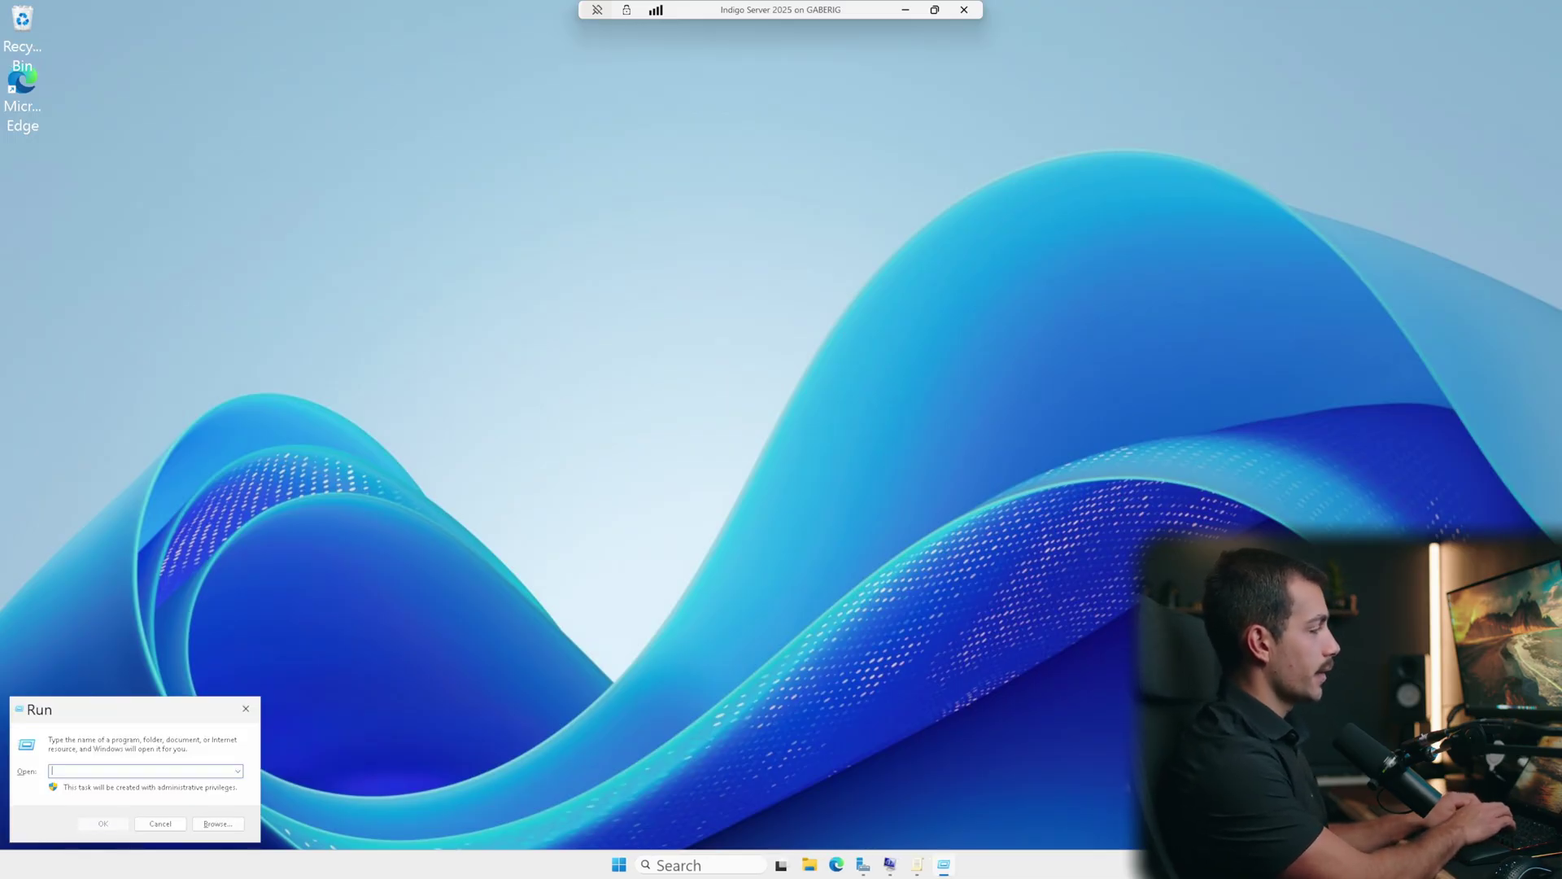
pyautogui.write('secpol.')
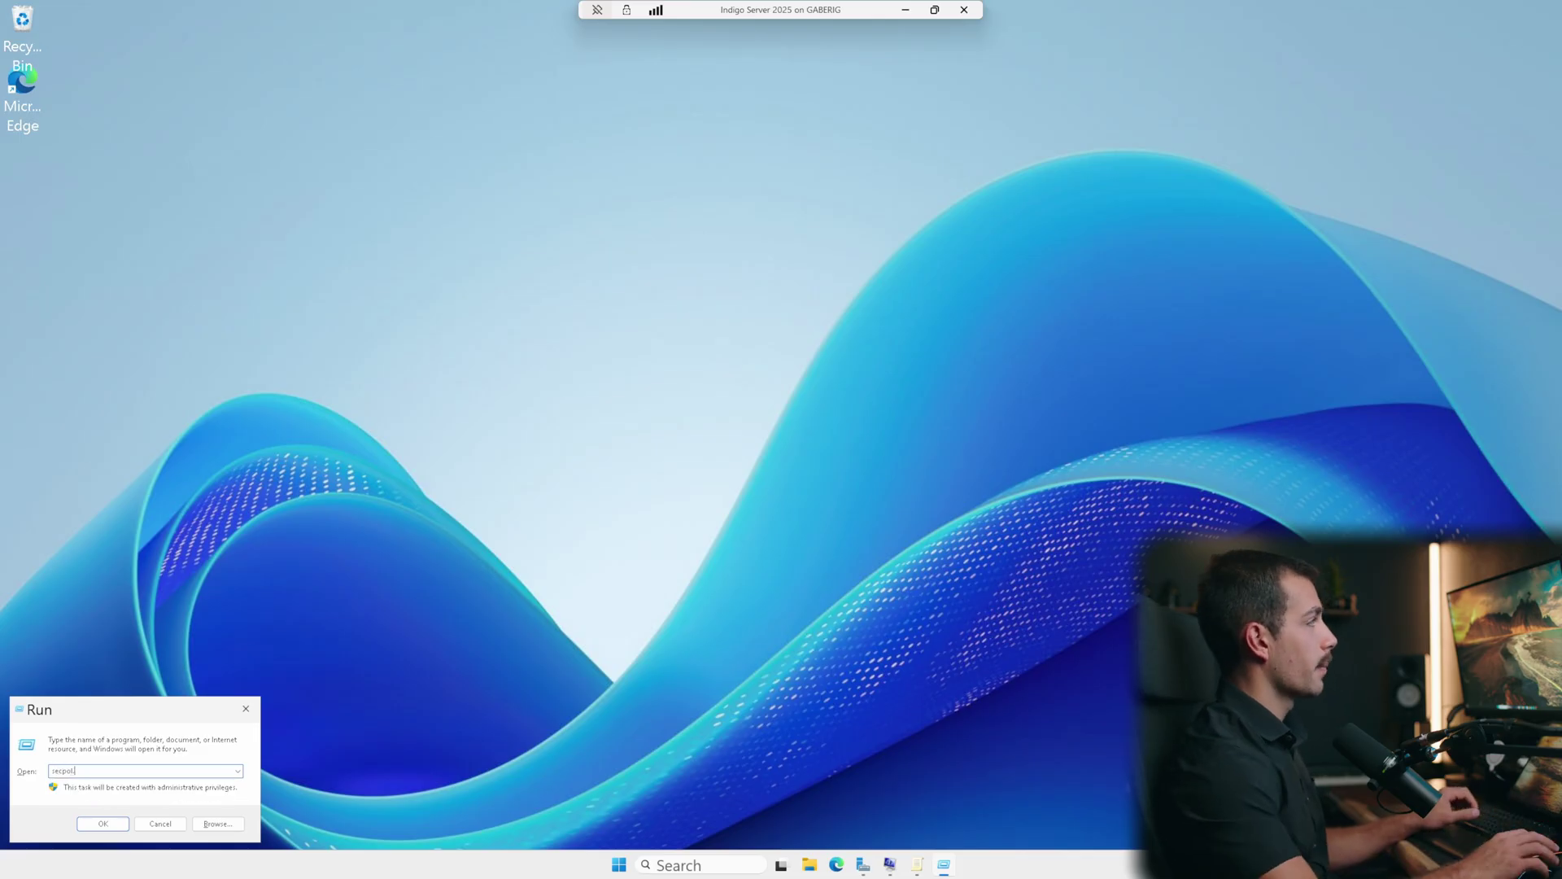
pyautogui.press('Return')
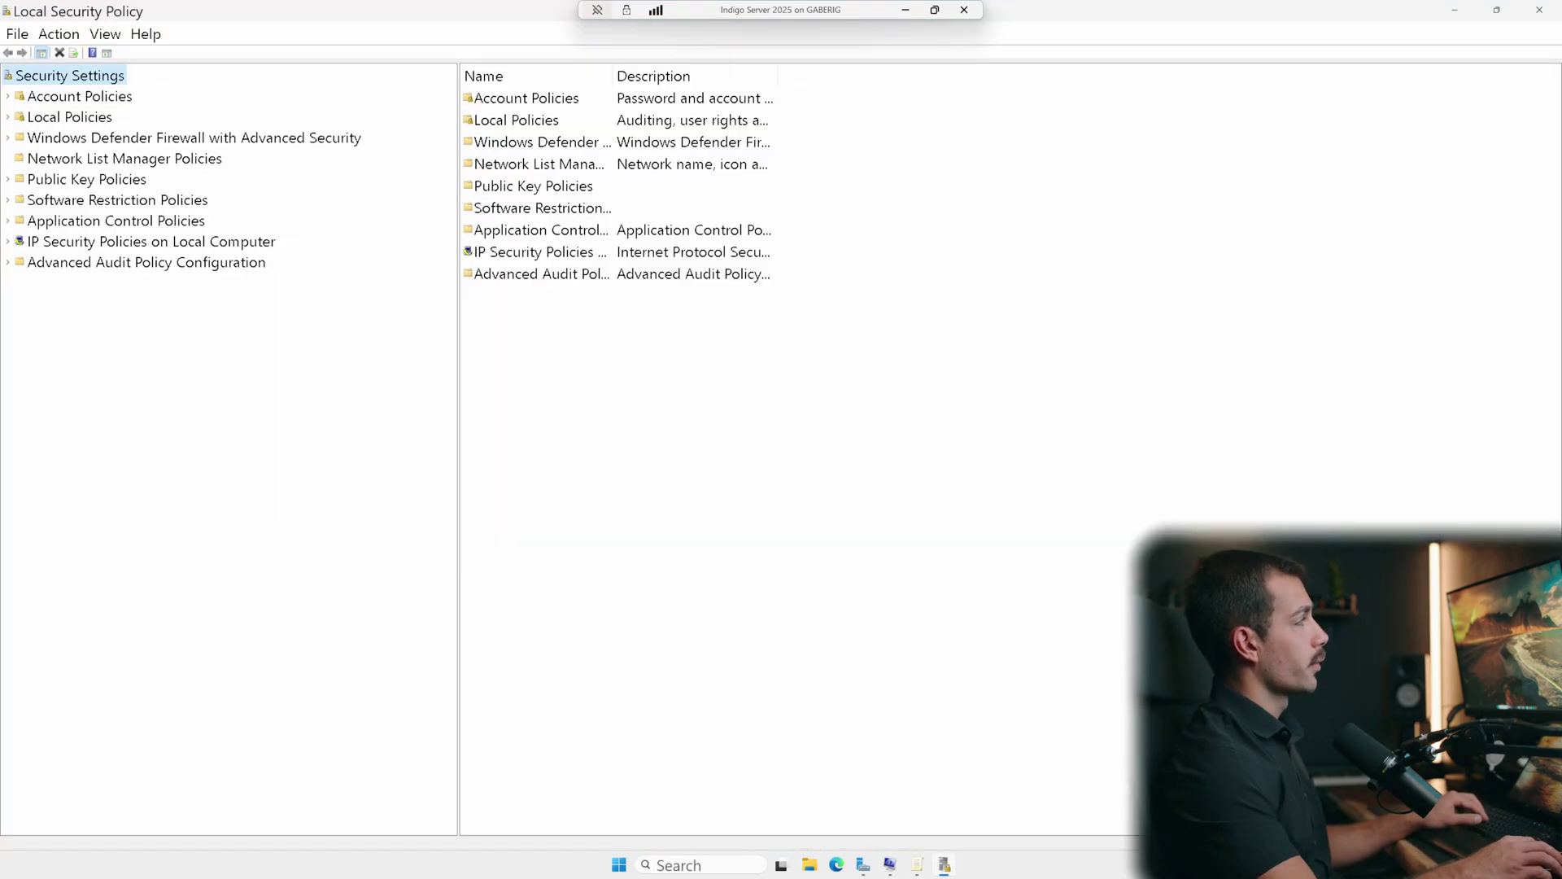
pyautogui.click(7, 96)
pyautogui.click(90, 116)
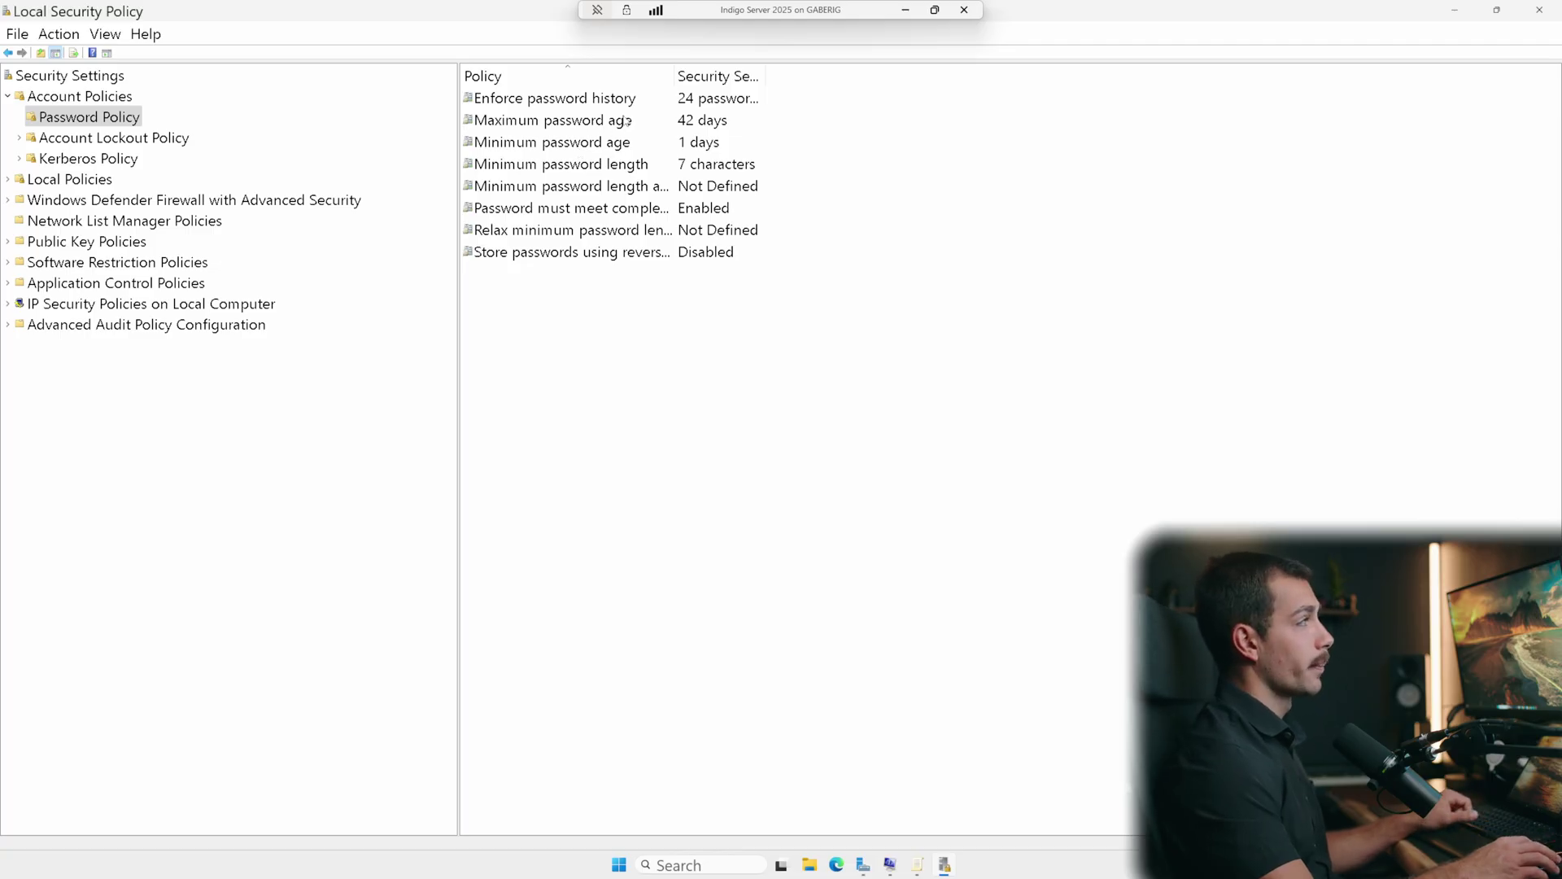
pyautogui.doubleClick(617, 170)
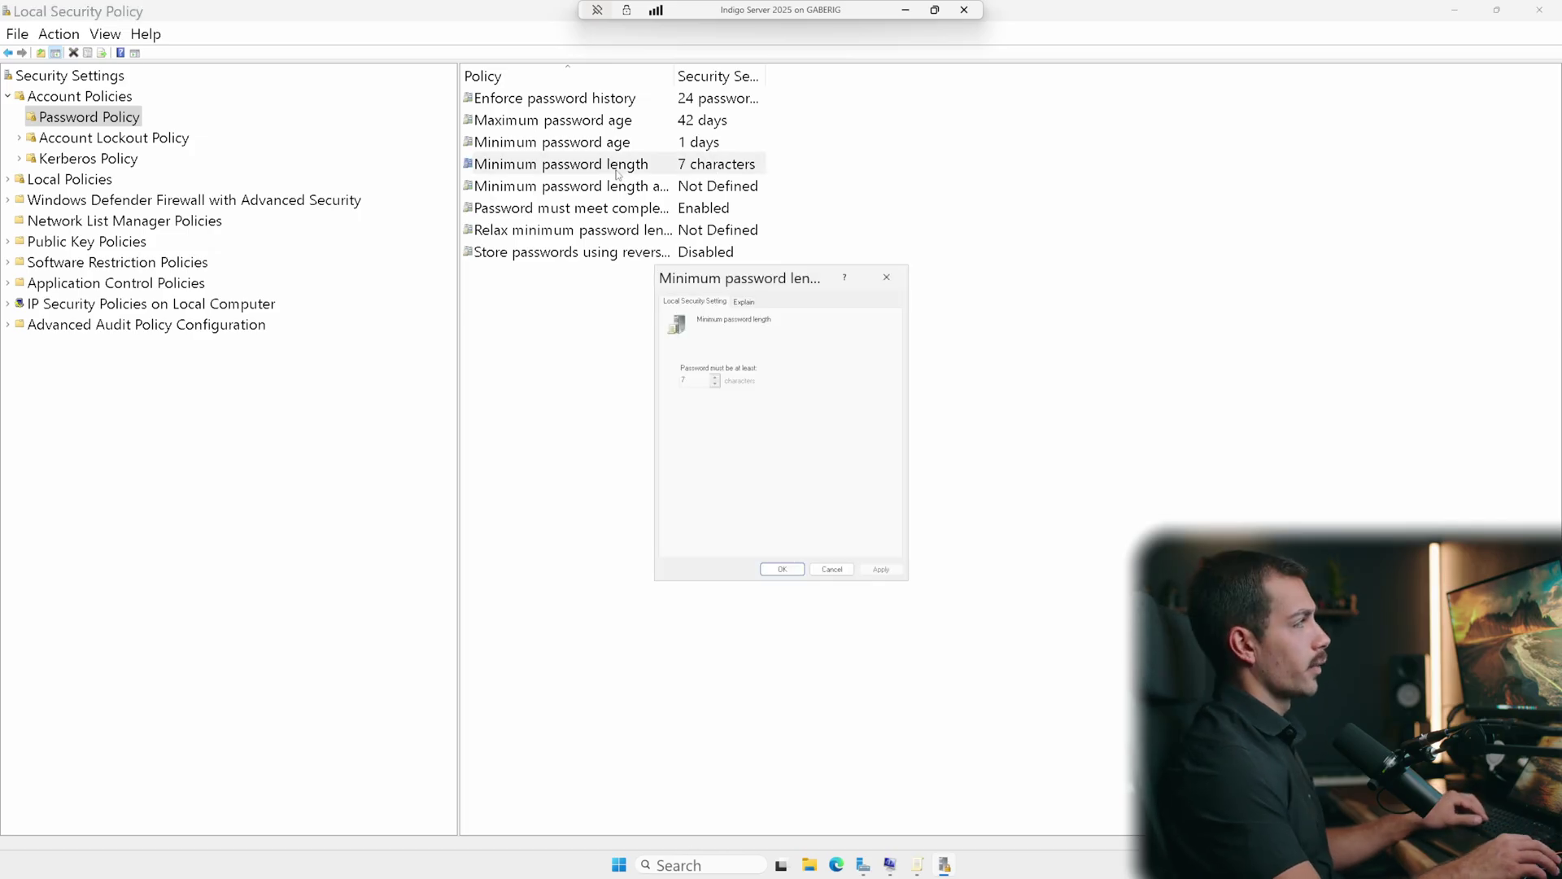
pyautogui.click(833, 569)
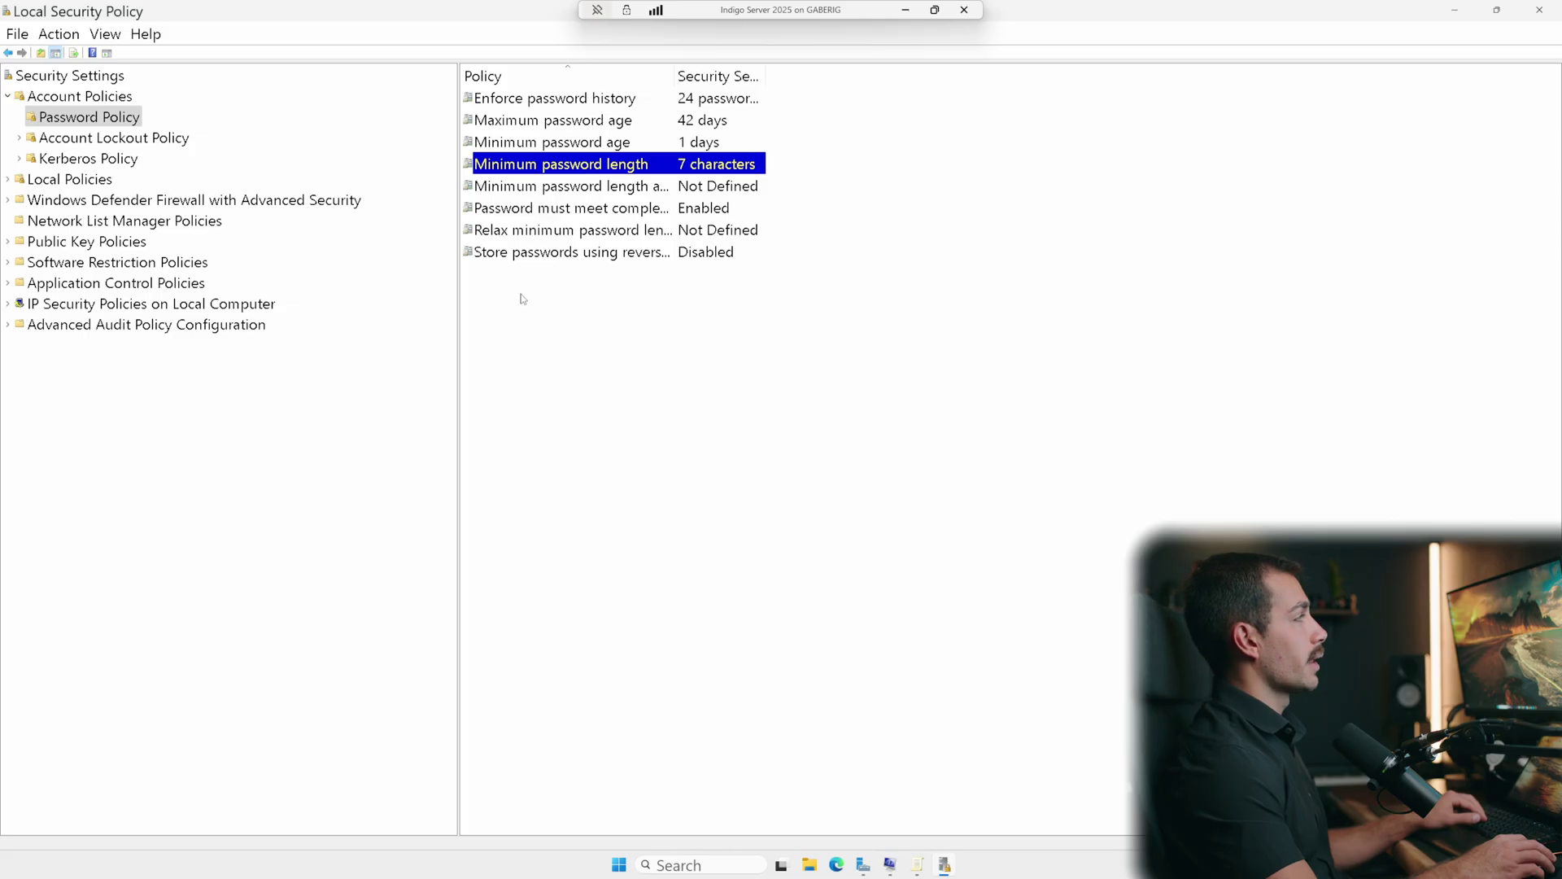
pyautogui.click(65, 144)
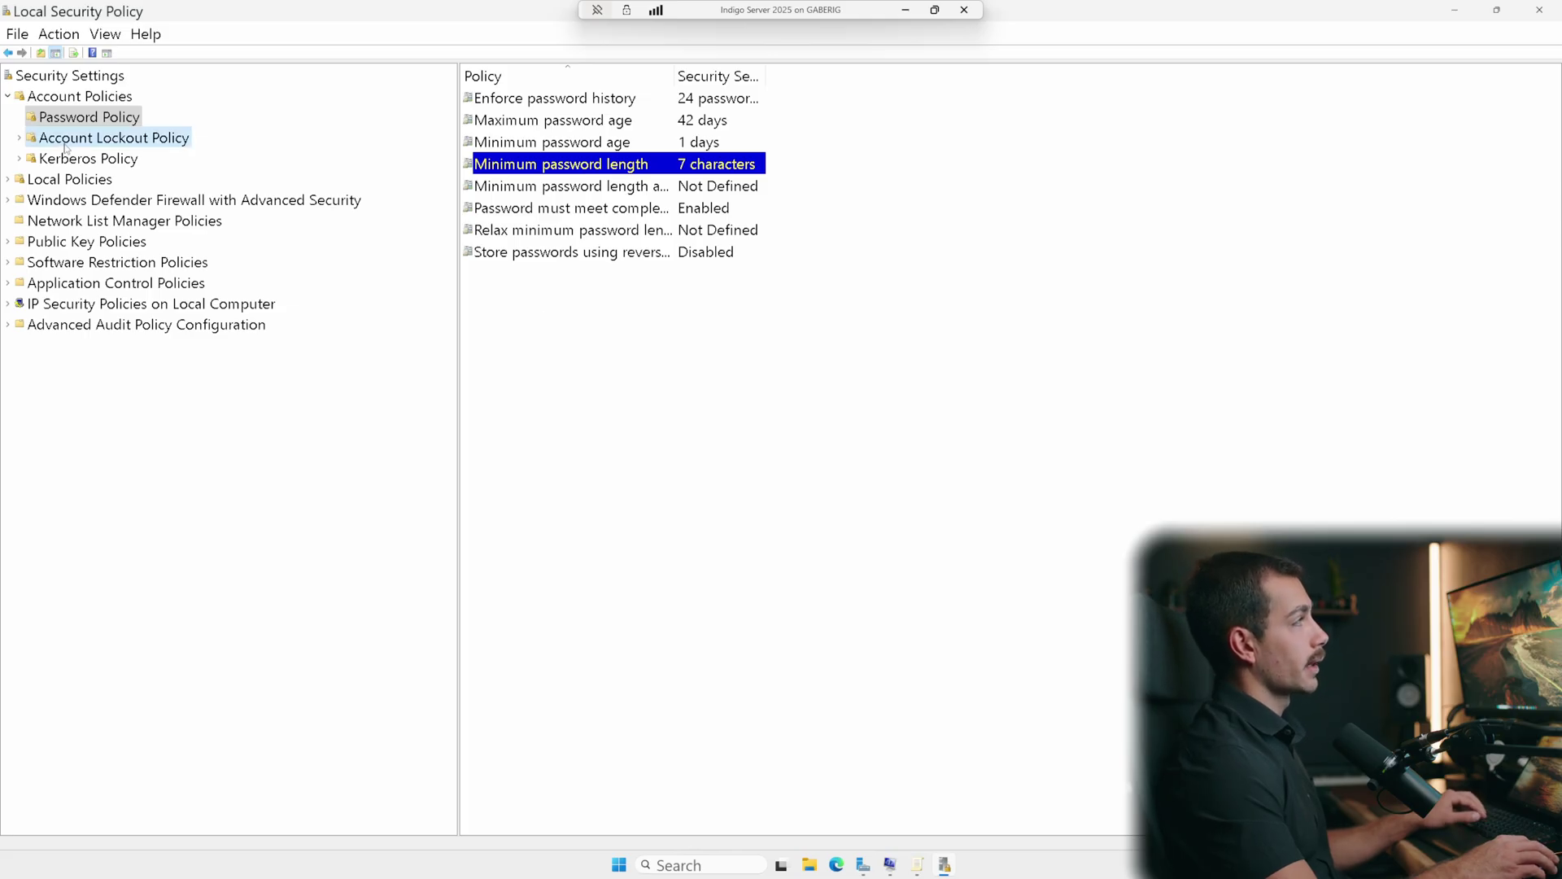
pyautogui.doubleClick(631, 119)
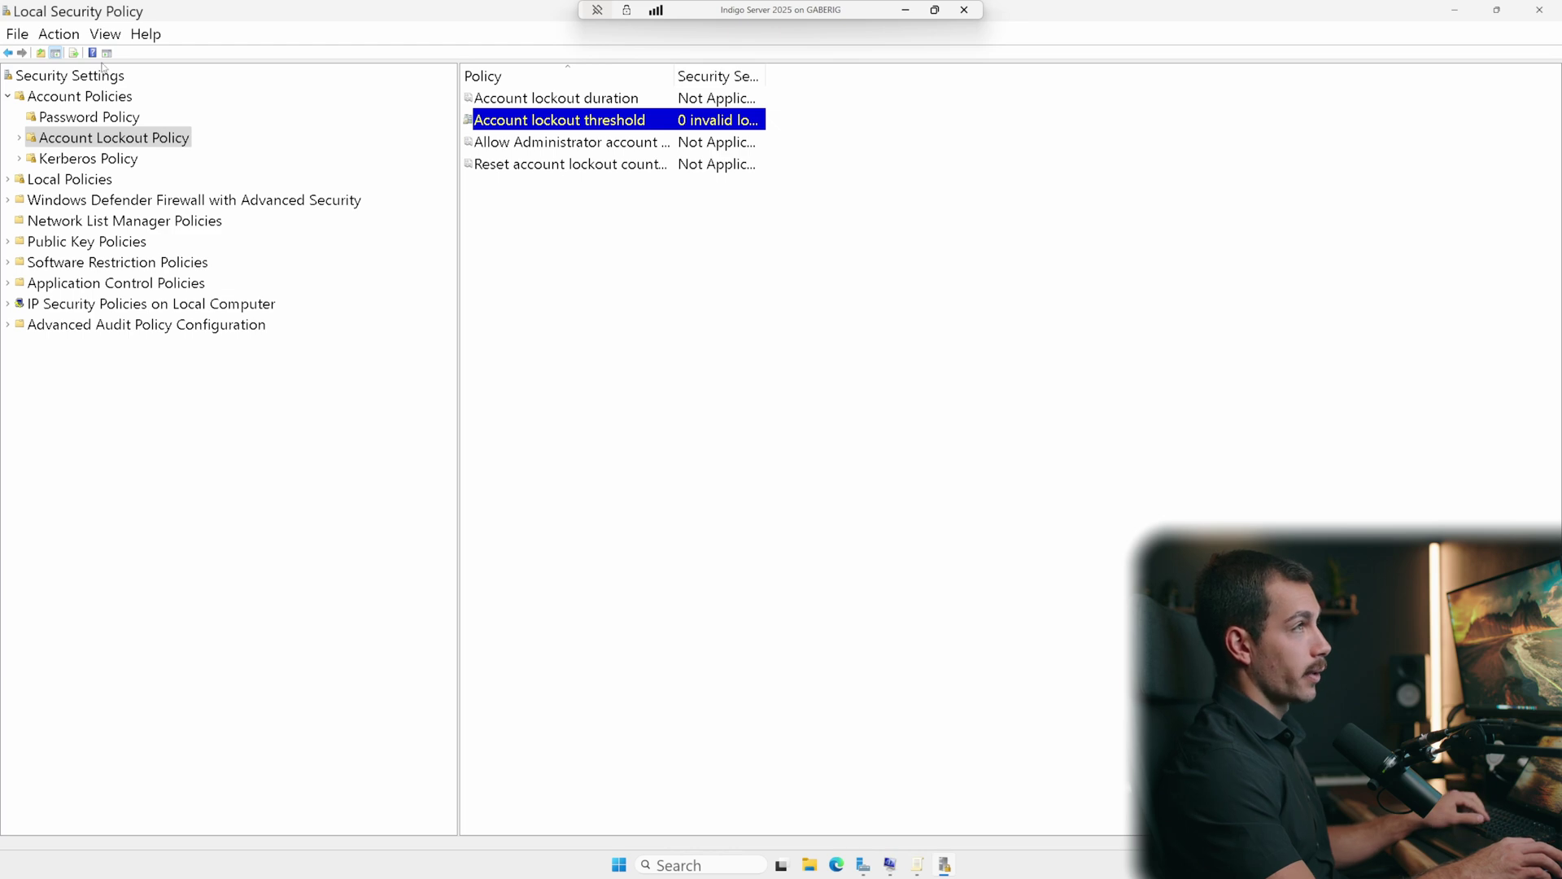
# Close Local Security Policy and edit the indigosoftware.com Default Domain Policy in Group Policy Management
pyautogui.hotkey('alt', 'F4')
pyautogui.press('super+r')
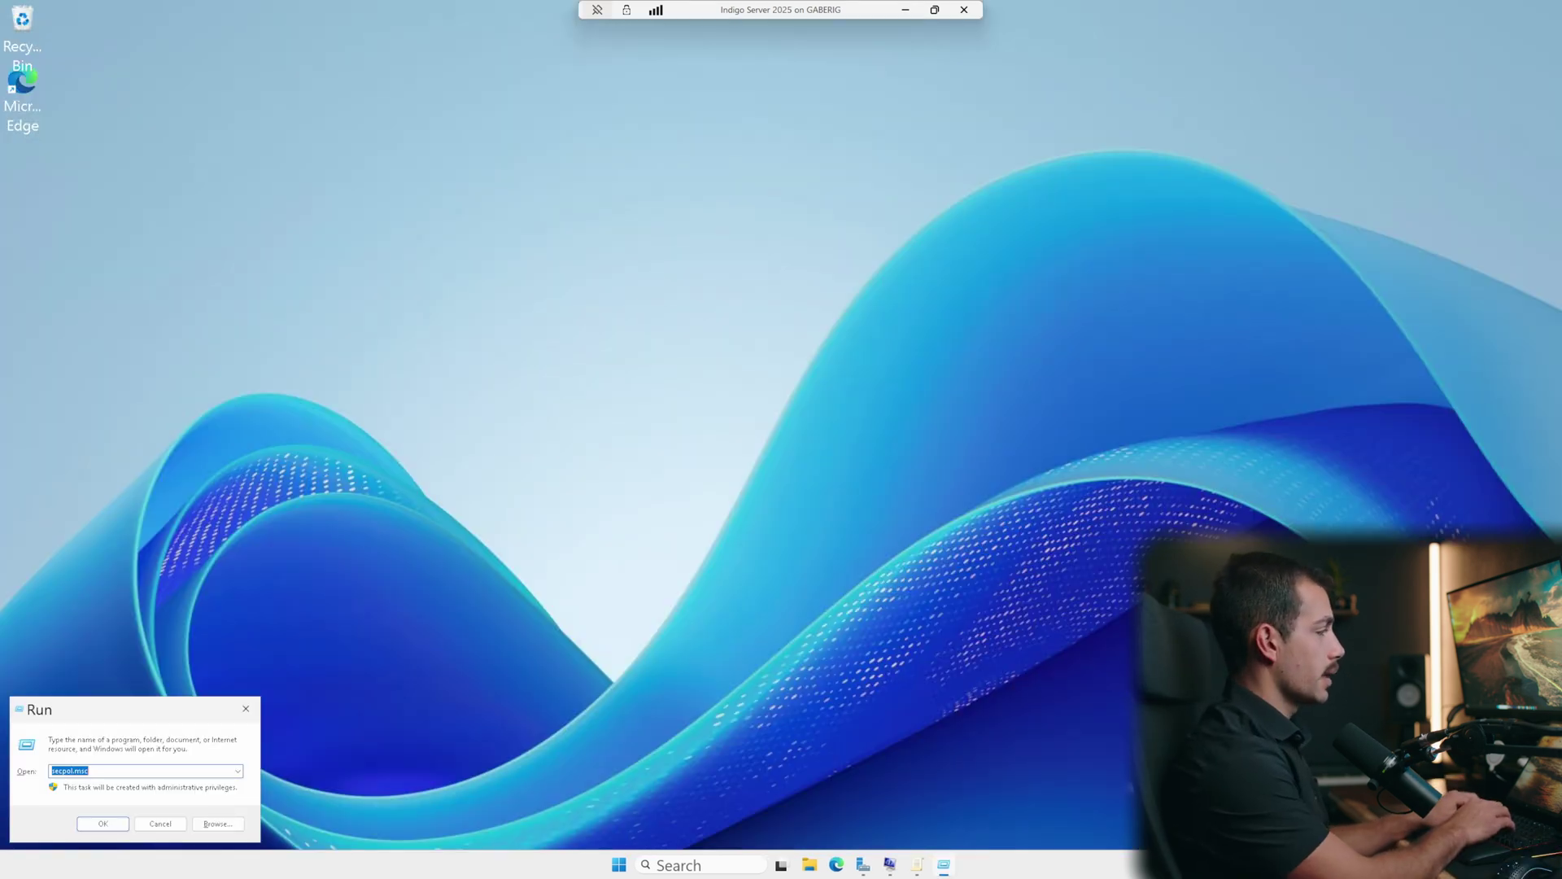
pyautogui.write('gpupdate /force')
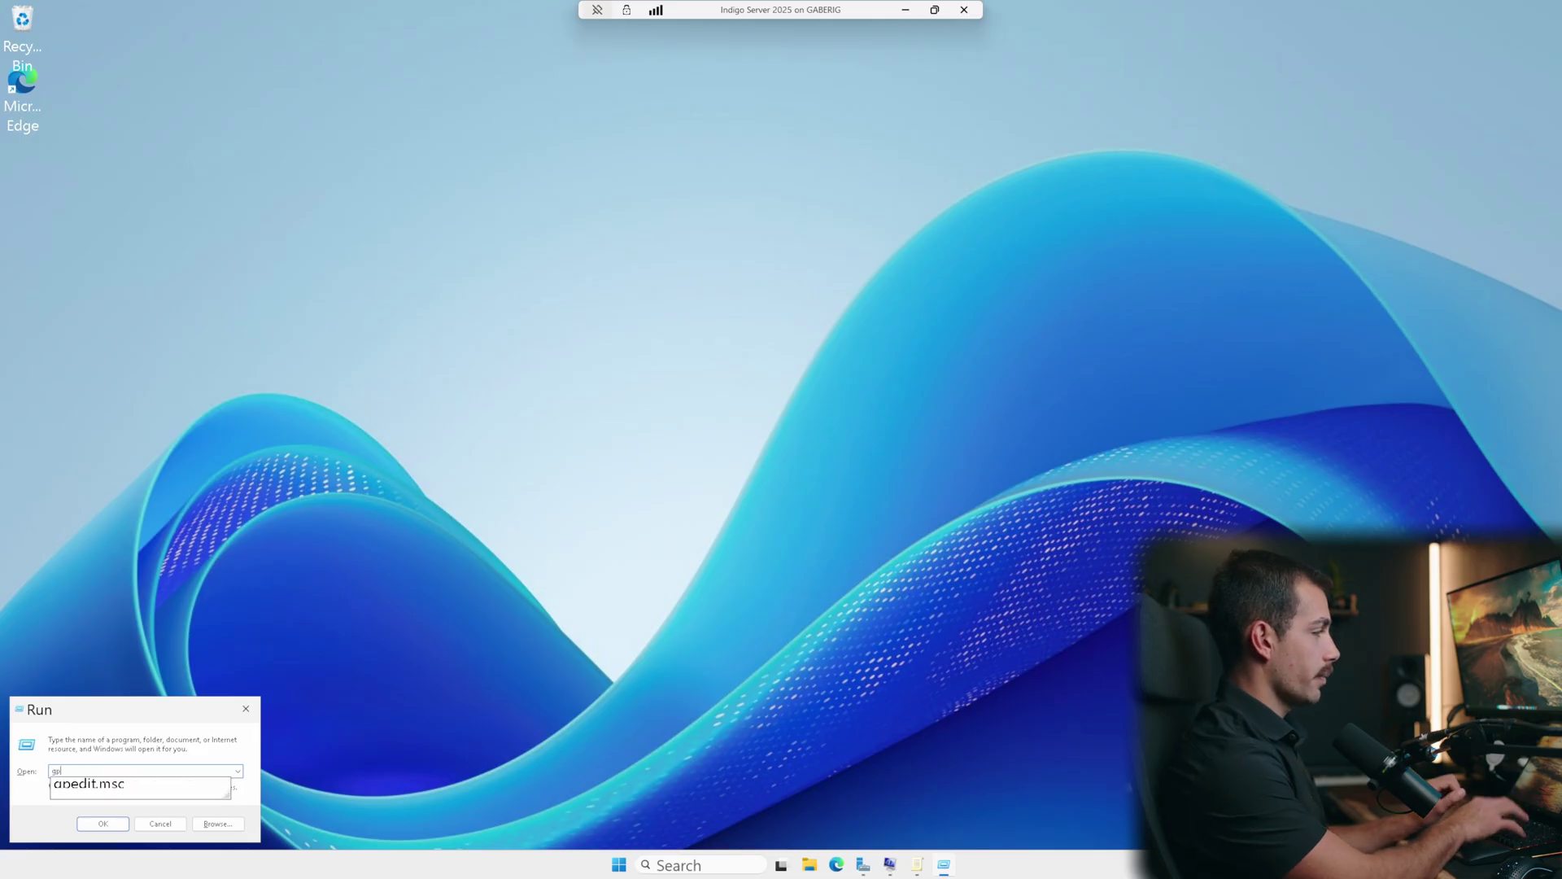
pyautogui.press('Return')
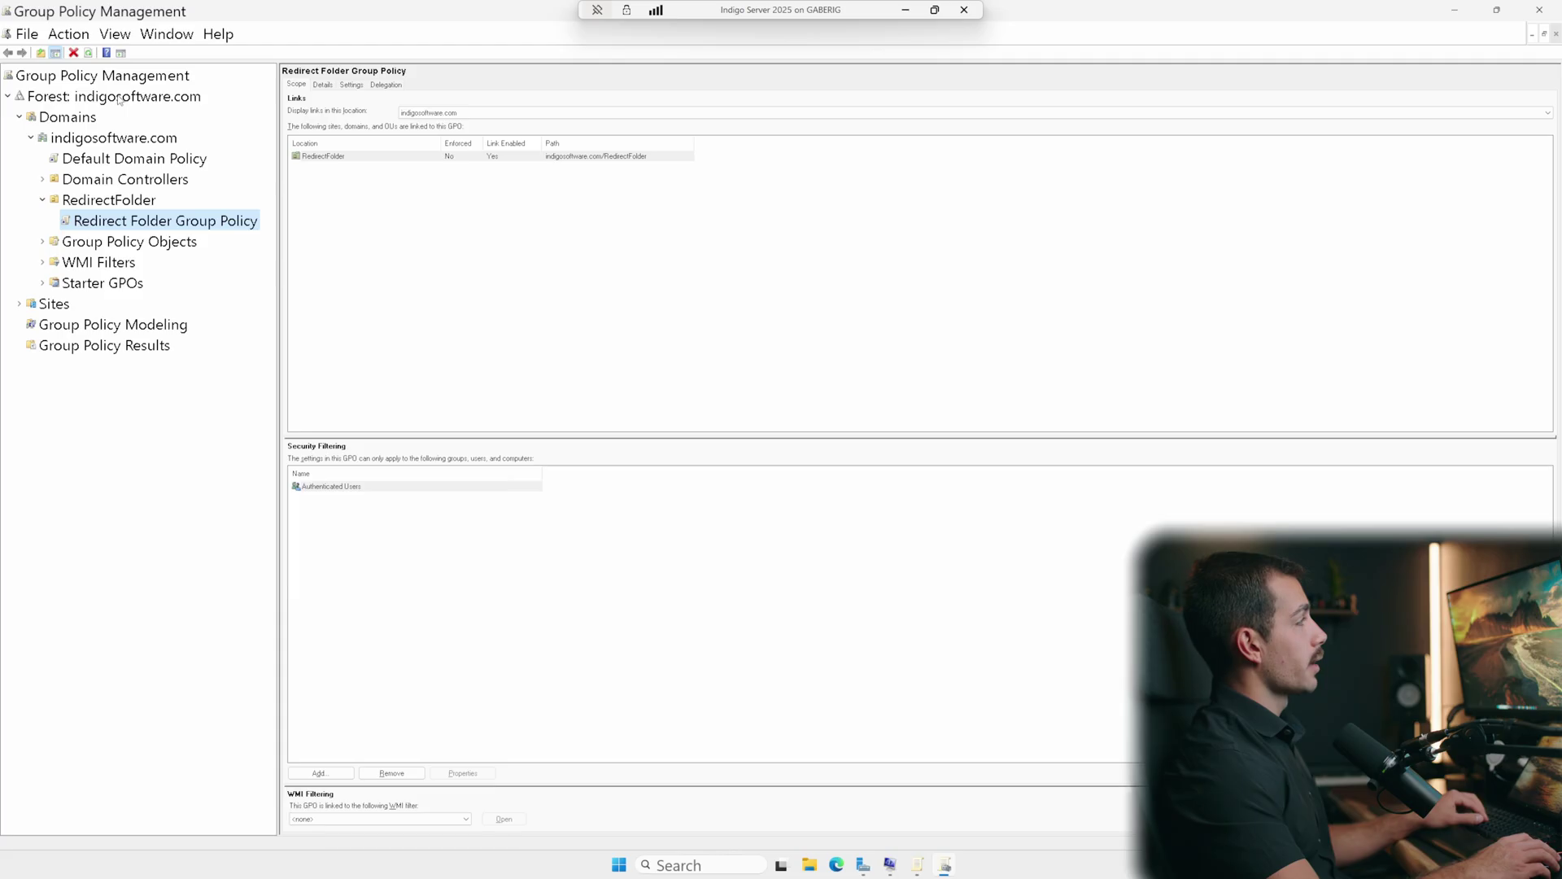
pyautogui.rightClick(122, 138)
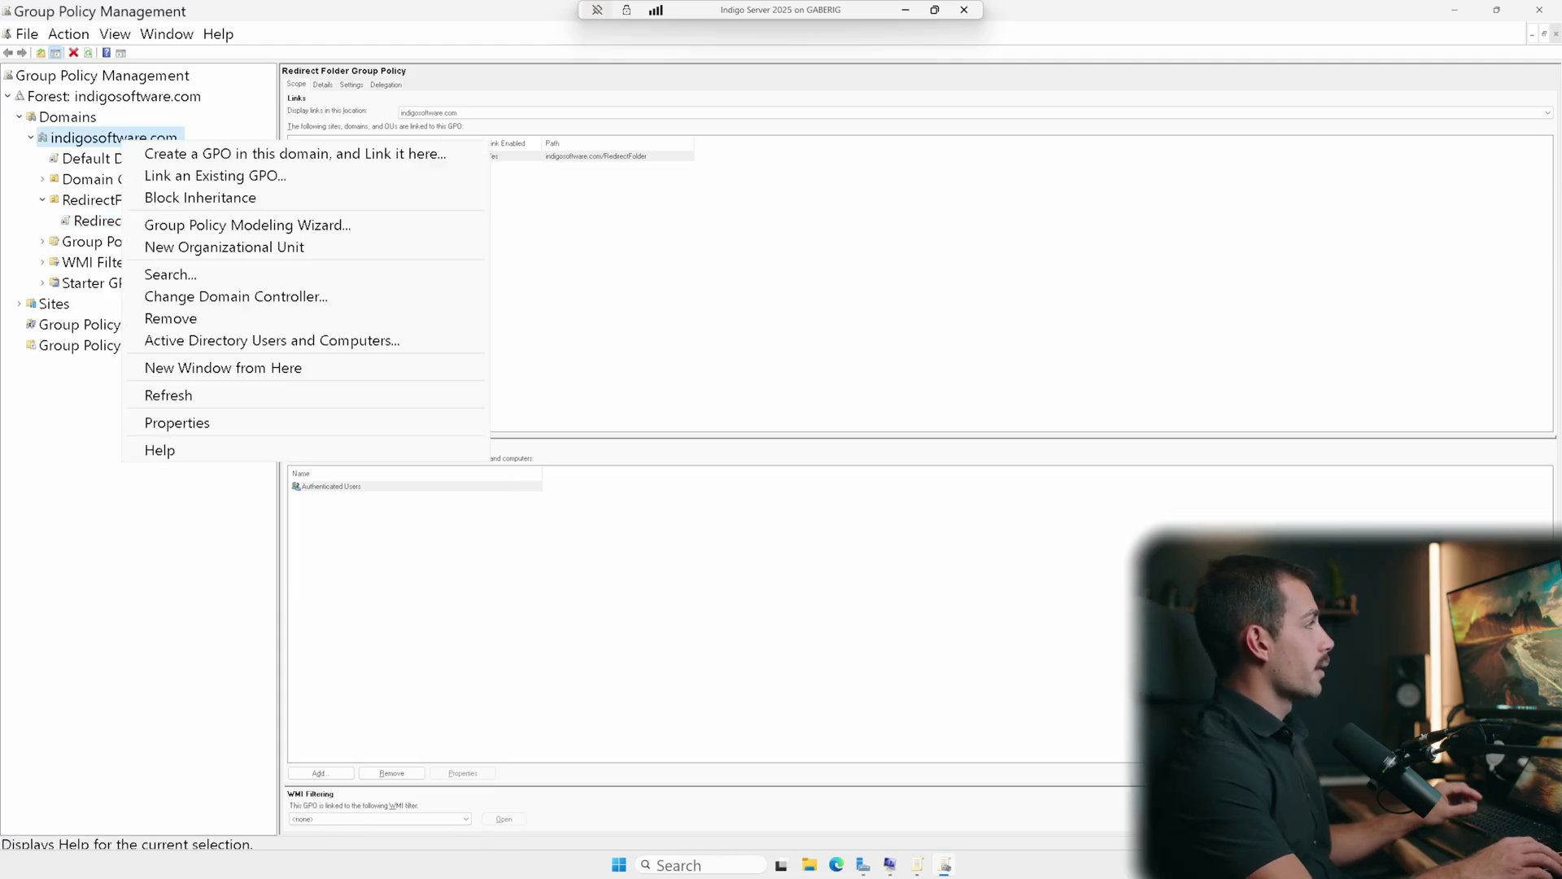
pyautogui.click(101, 450)
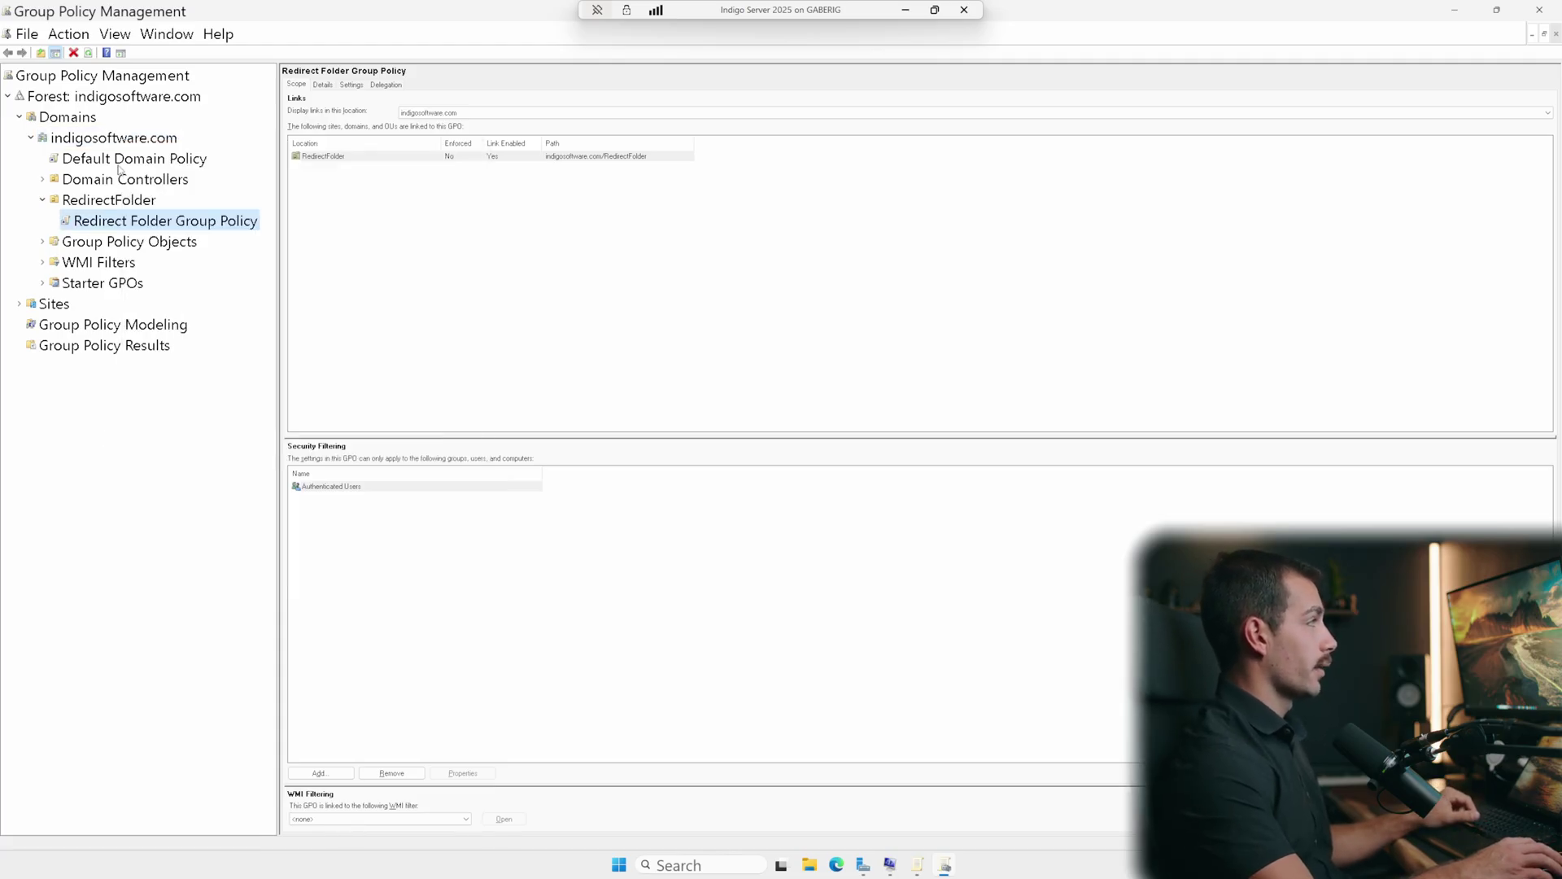
pyautogui.rightClick(118, 161)
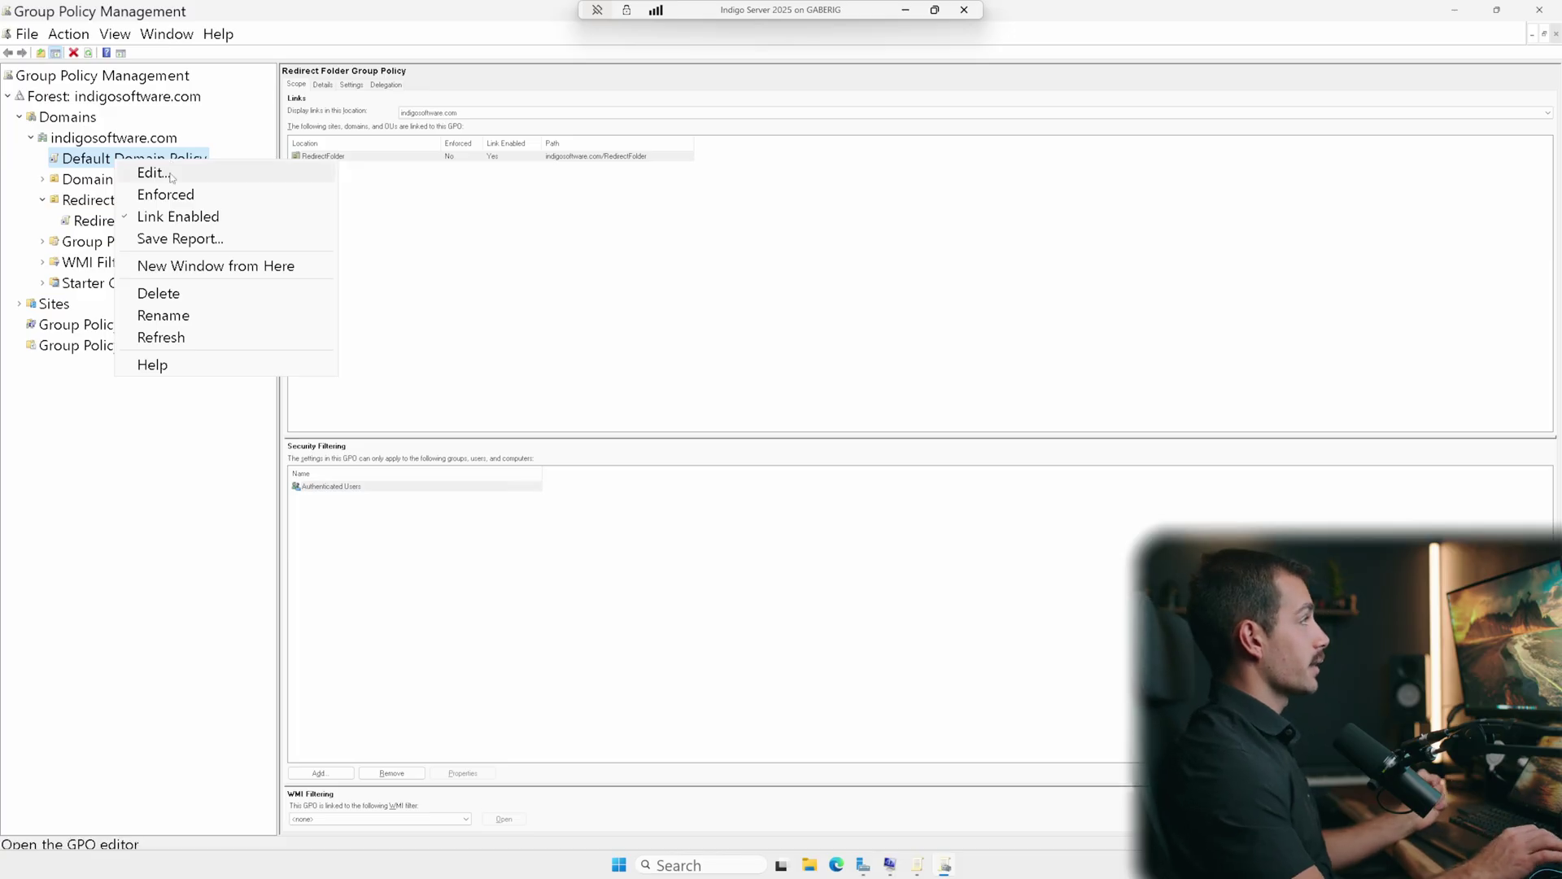
pyautogui.click(153, 172)
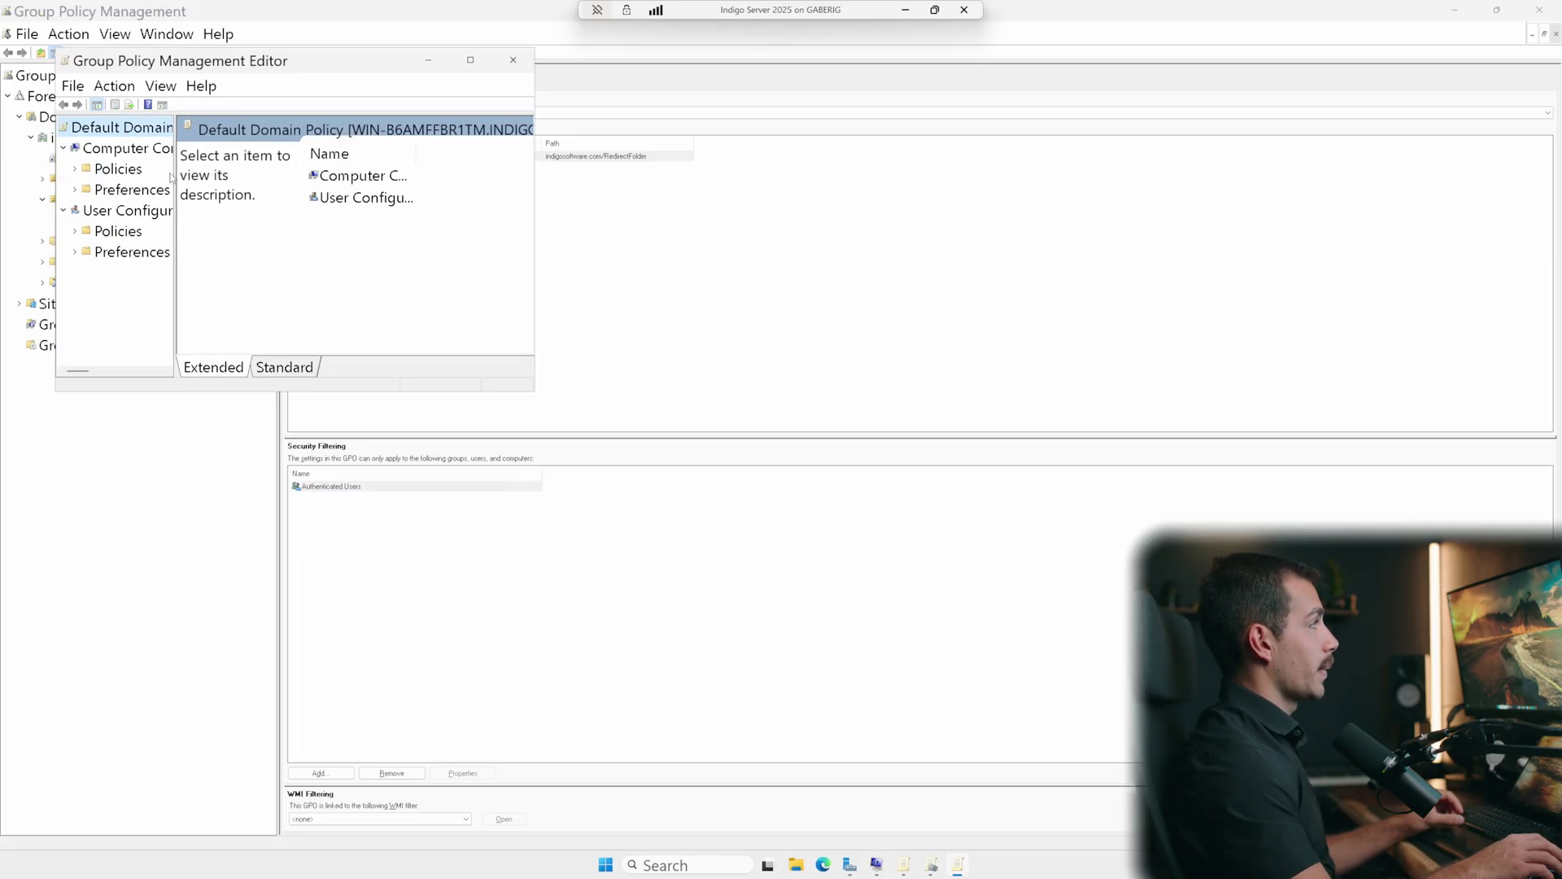
# Maximize the editor and navigate to Windows Settings > Security Settings > Account Lockout Policy
pyautogui.click(470, 61)
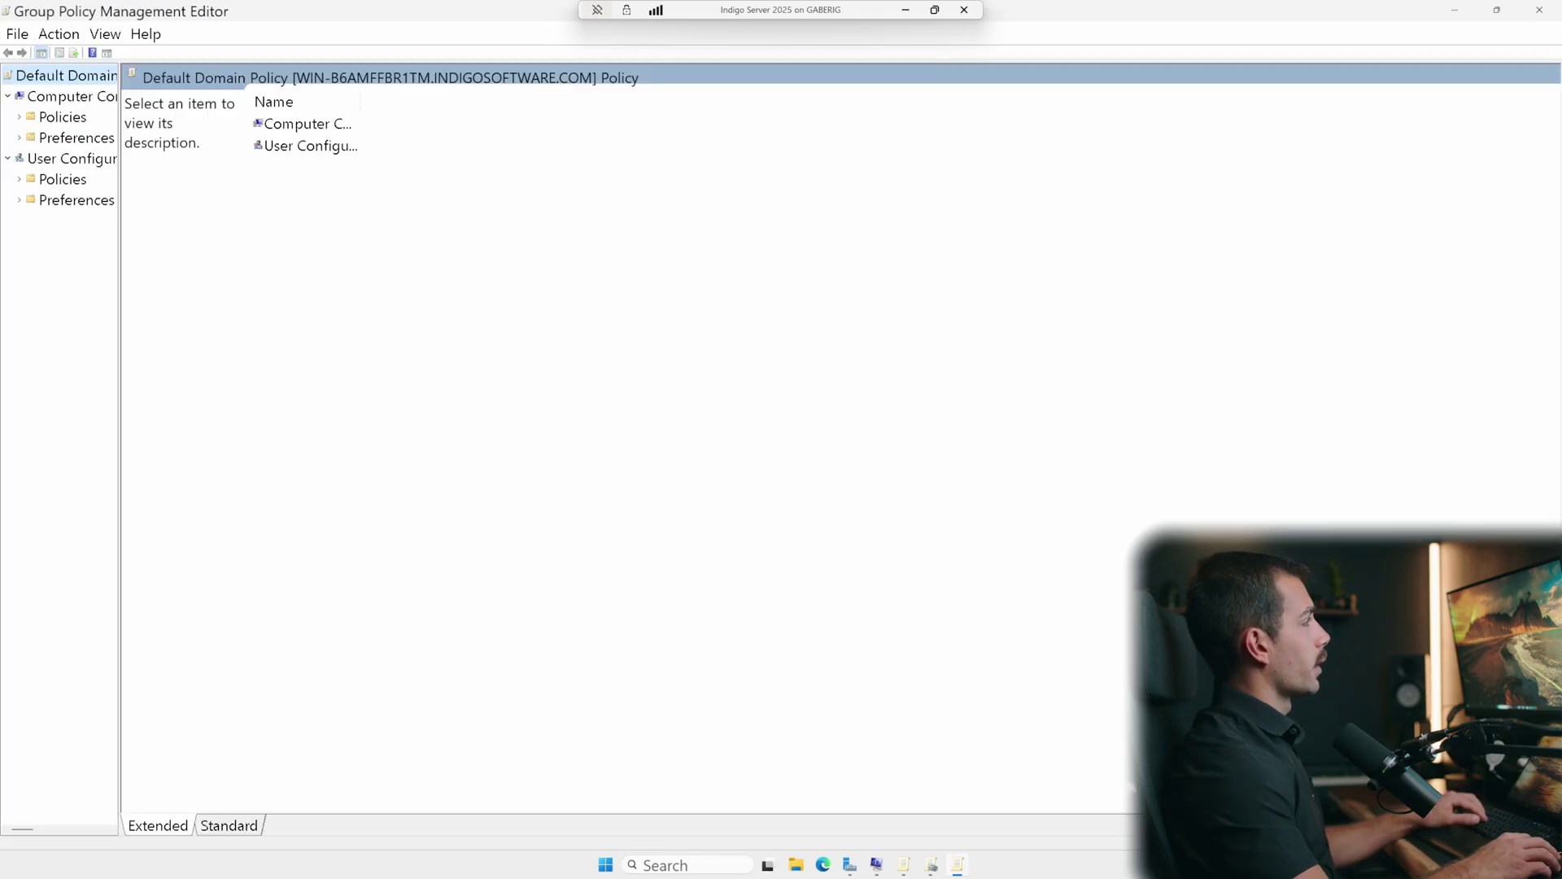
pyautogui.moveTo(118, 257); pyautogui.dragTo(426, 301)
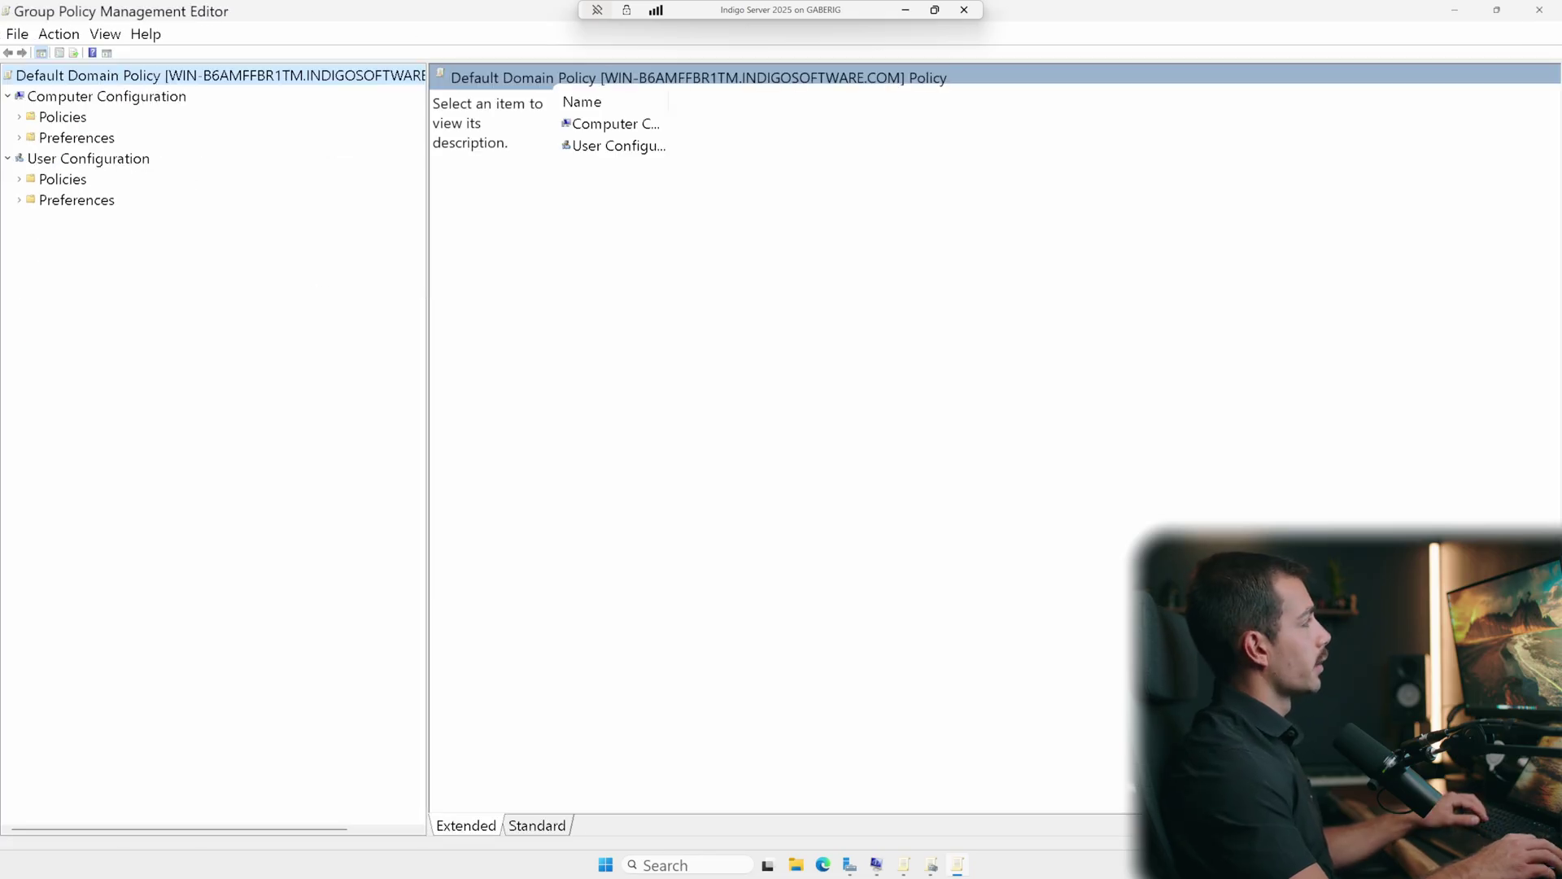
pyautogui.click(19, 117)
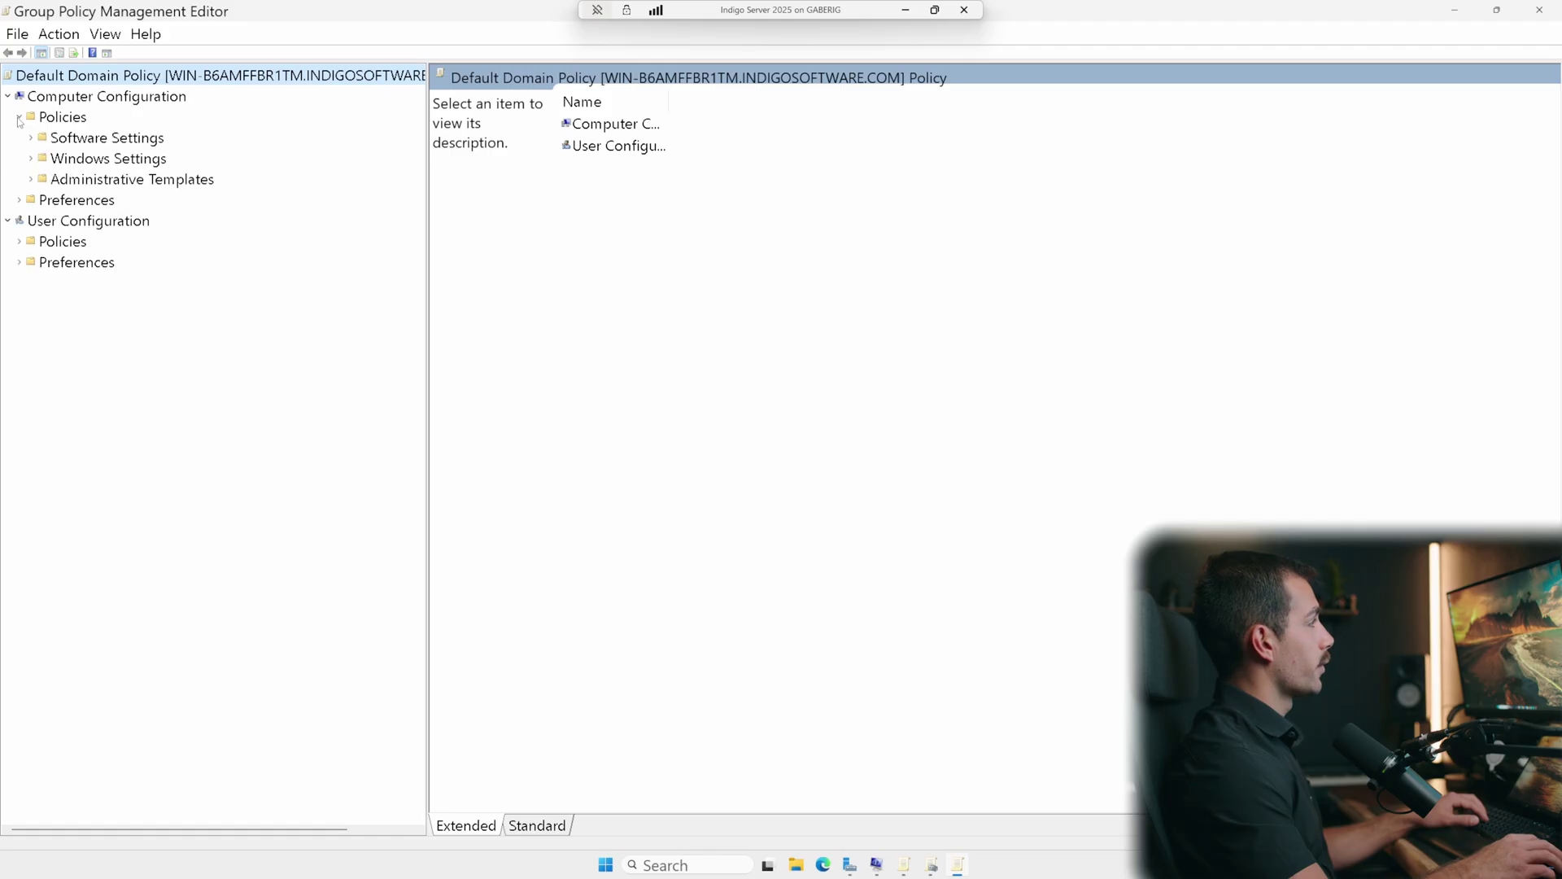
pyautogui.click(31, 159)
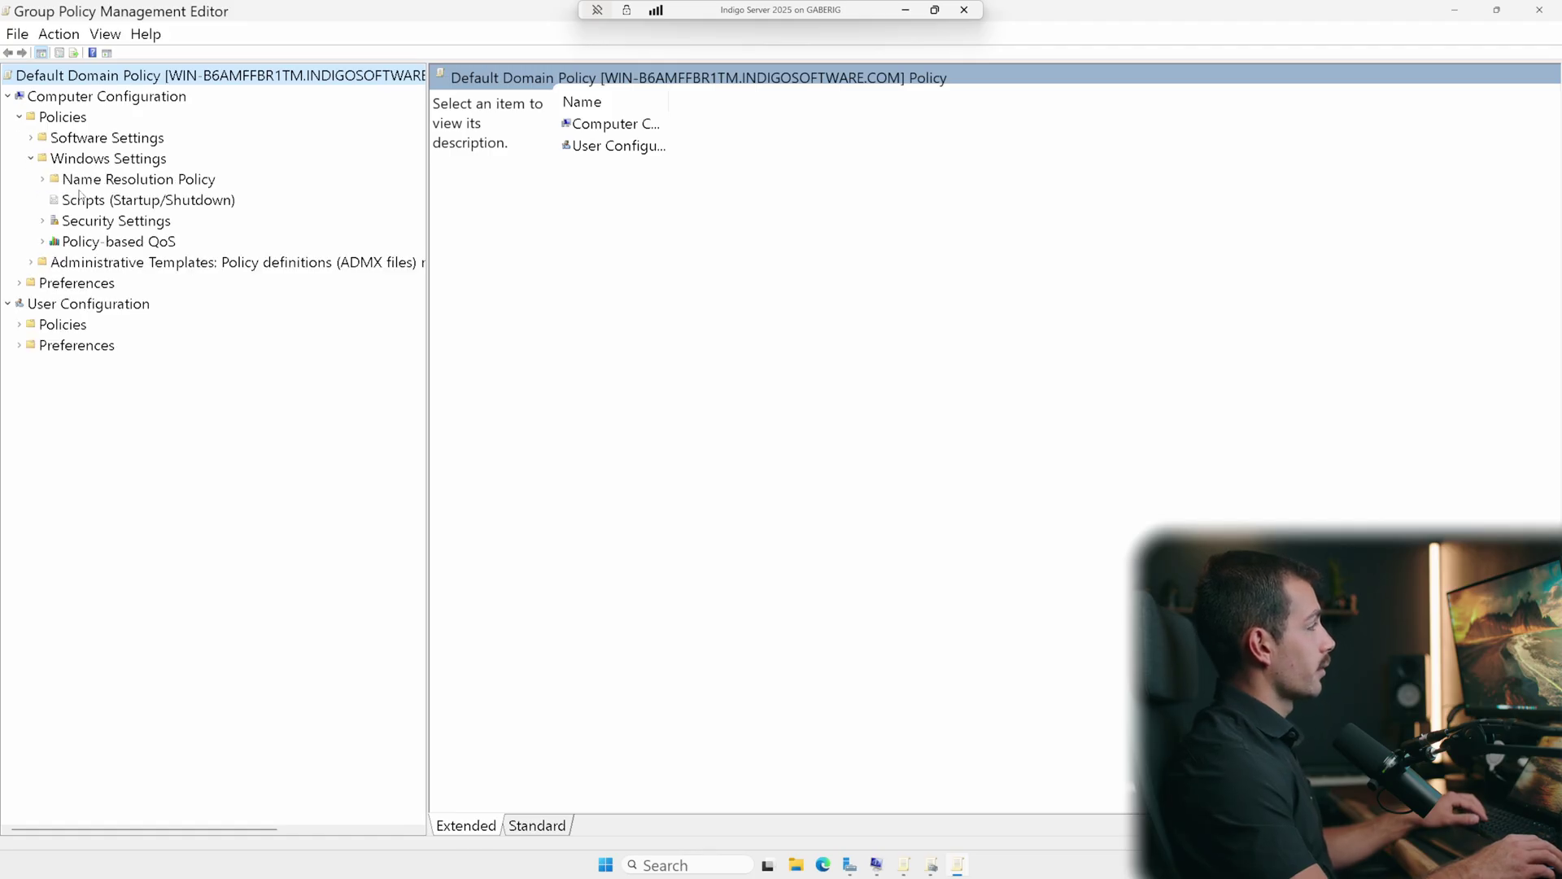
pyautogui.click(42, 220)
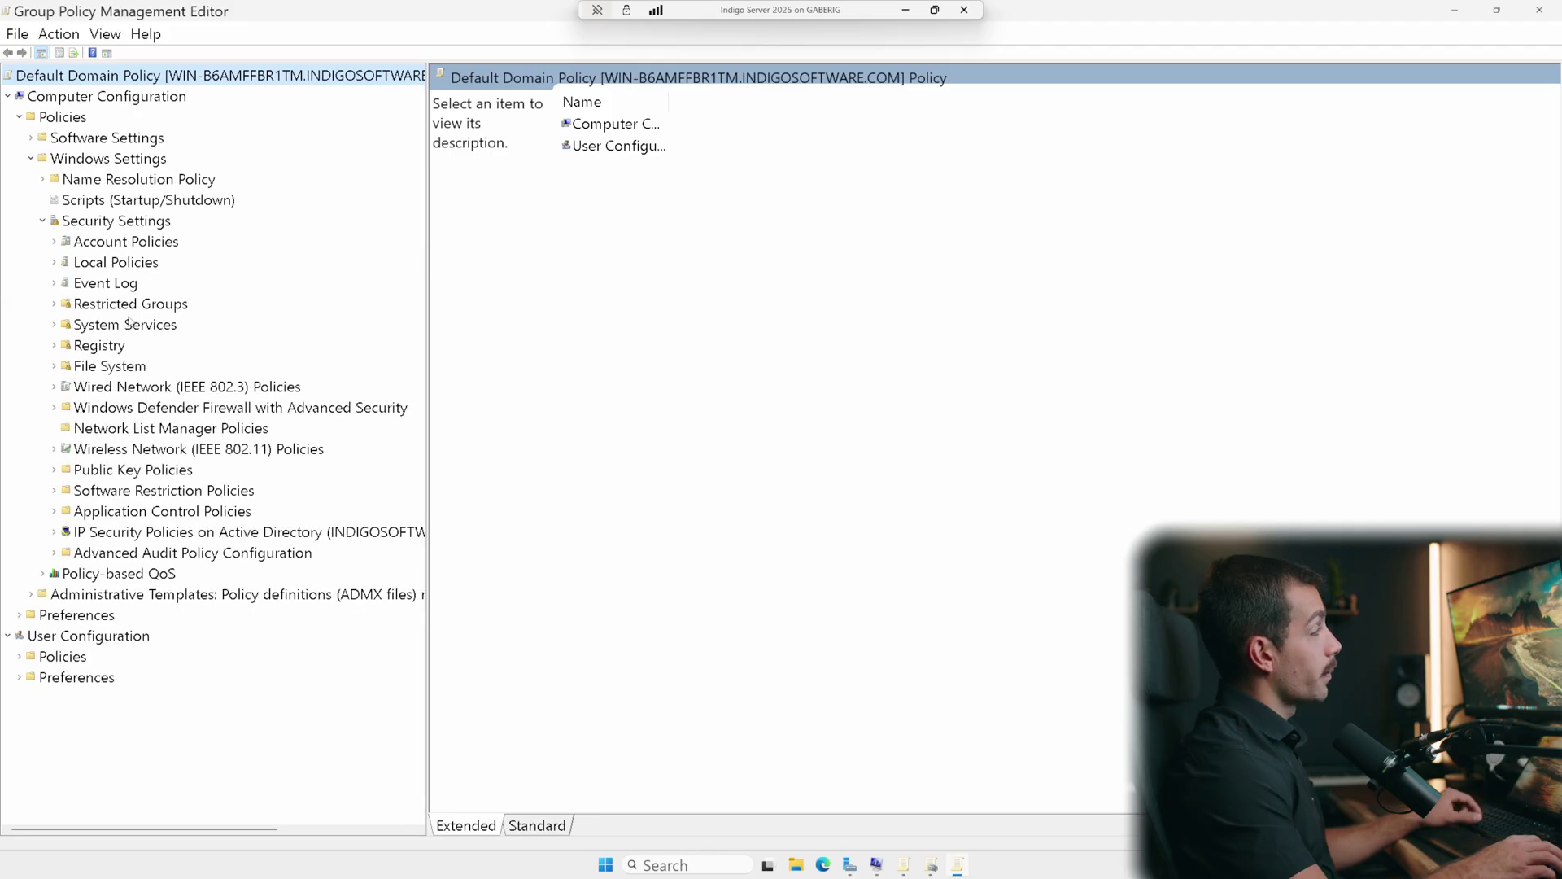
pyautogui.click(55, 242)
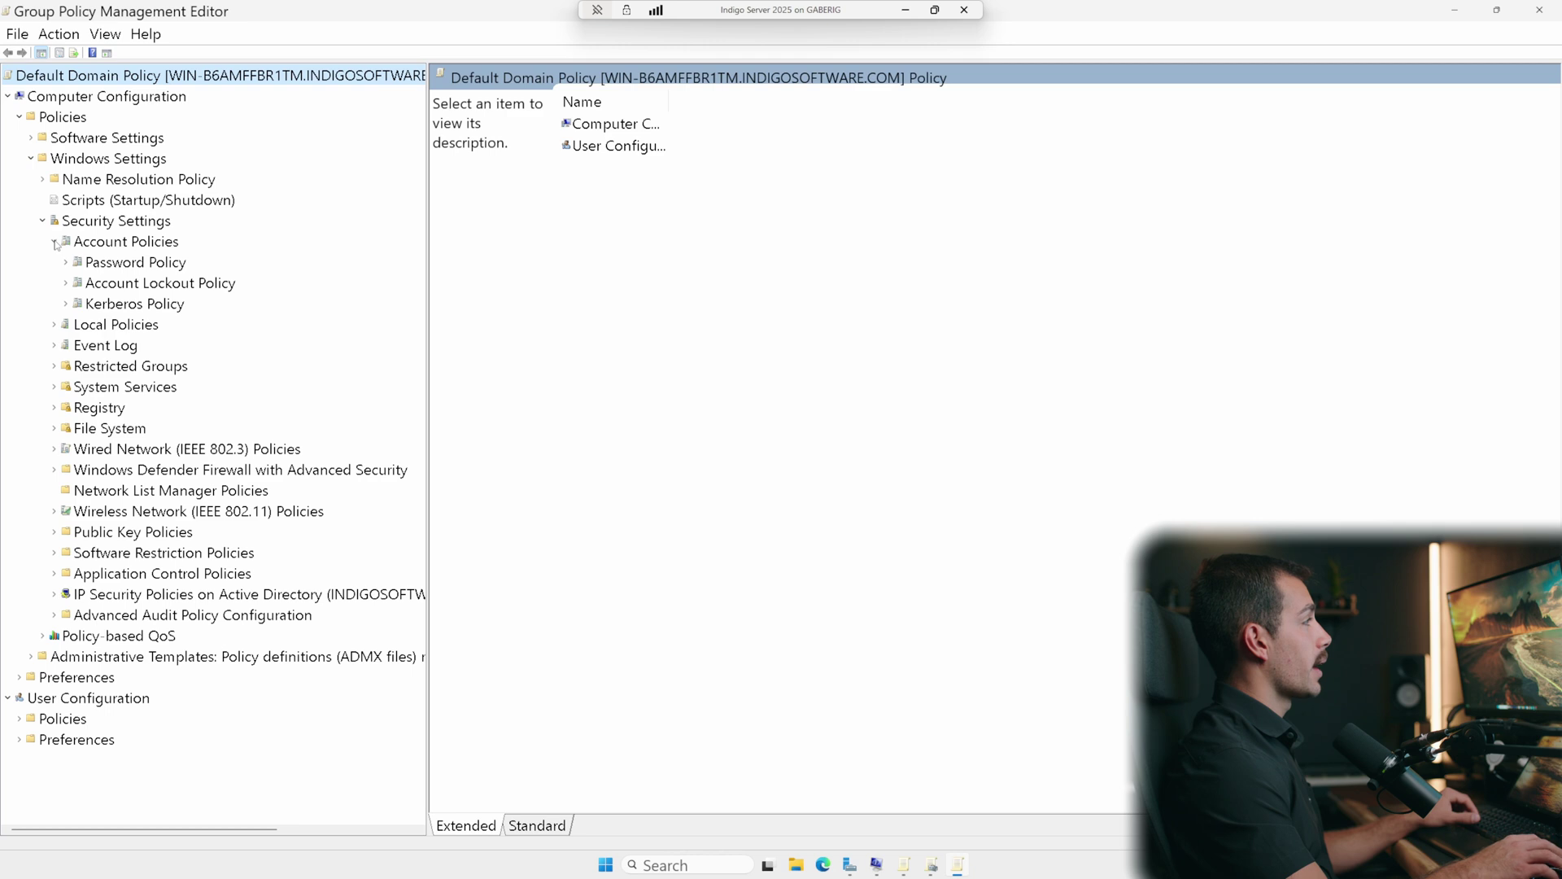
pyautogui.click(108, 263)
pyautogui.click(119, 285)
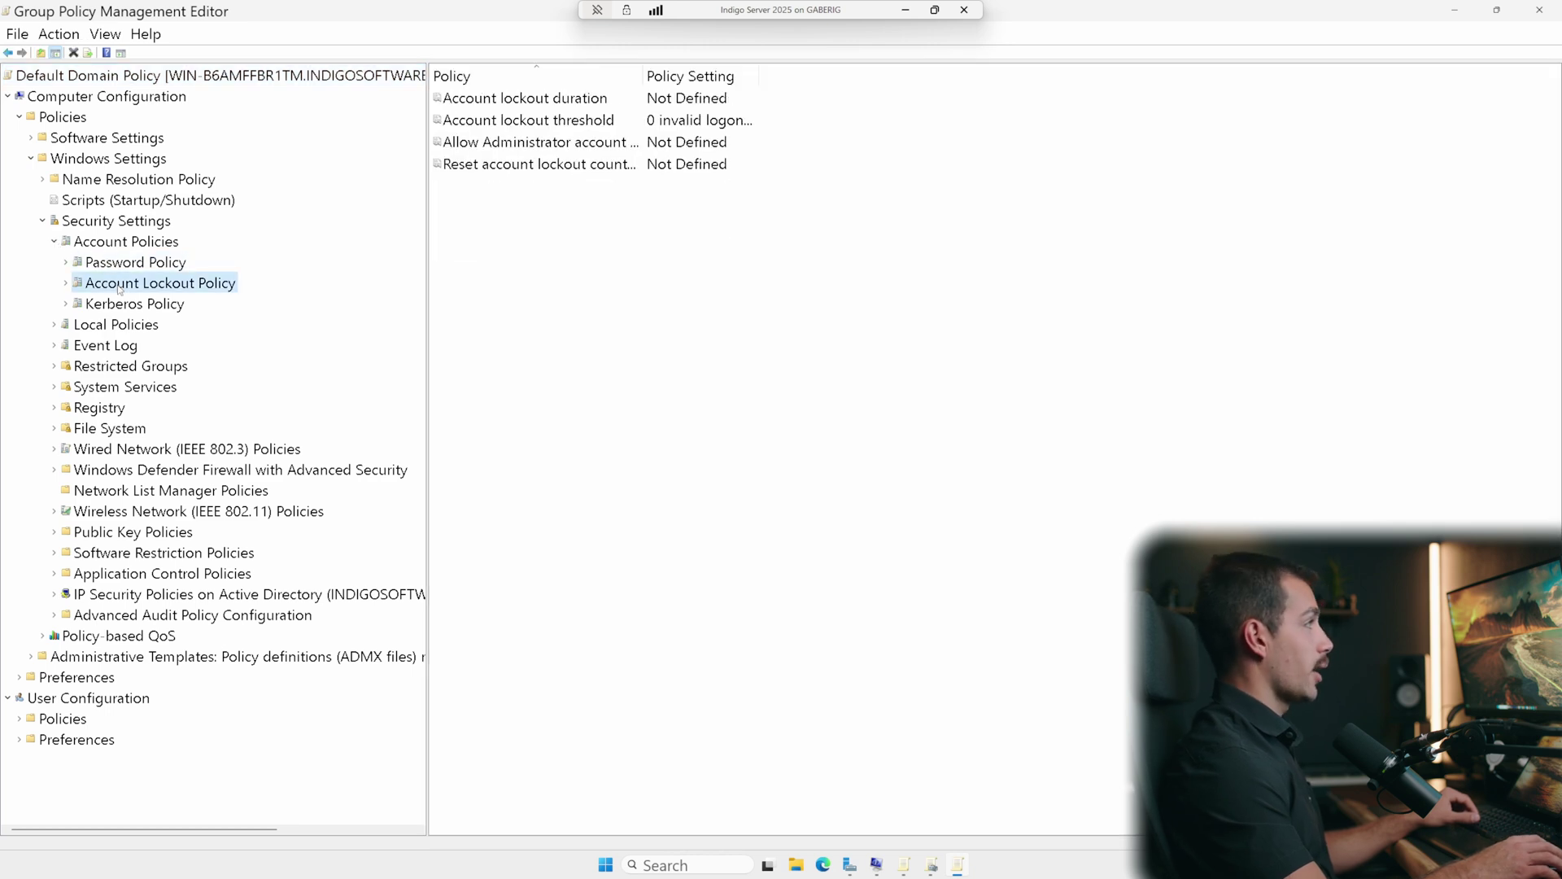
pyautogui.click(153, 263)
pyautogui.click(162, 287)
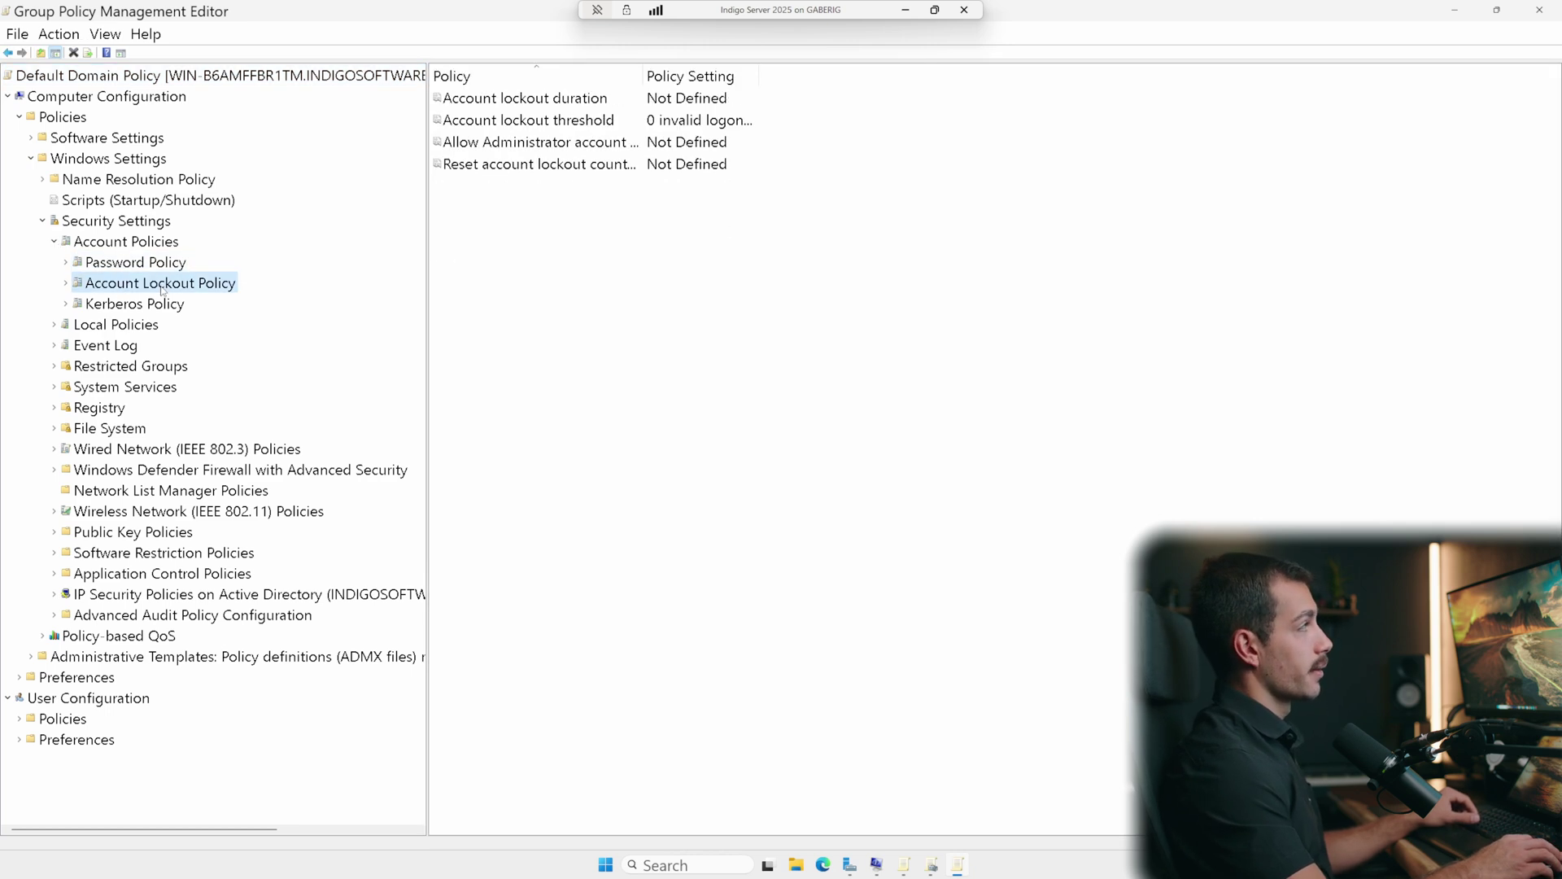
# Set the account lockout threshold to 5 attempts, accepting the suggested 10-minute values
pyautogui.doubleClick(514, 122)
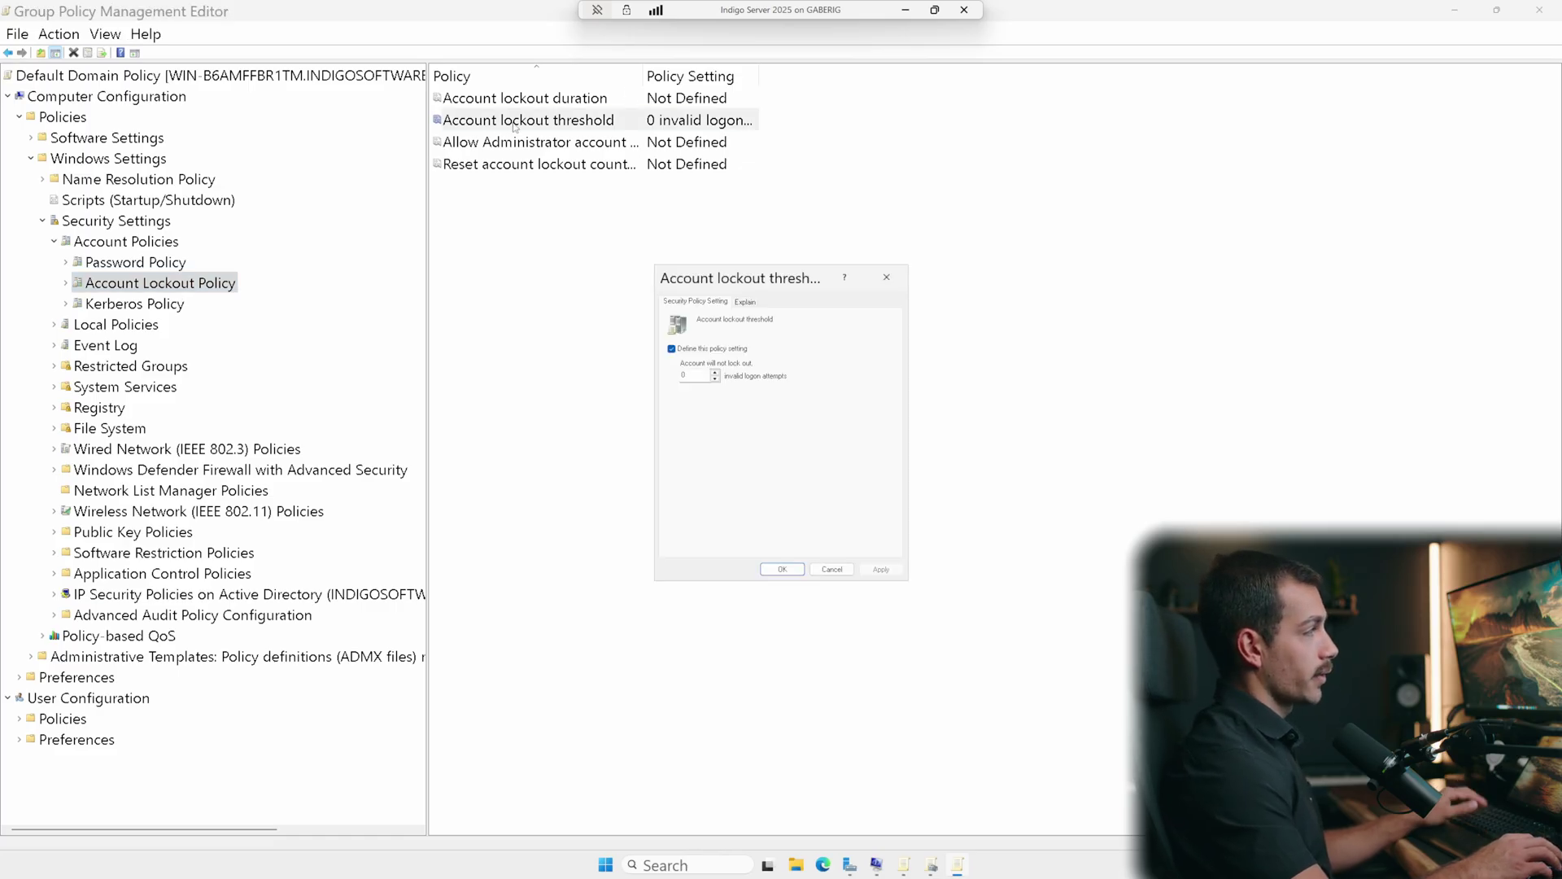
pyautogui.click(714, 373)
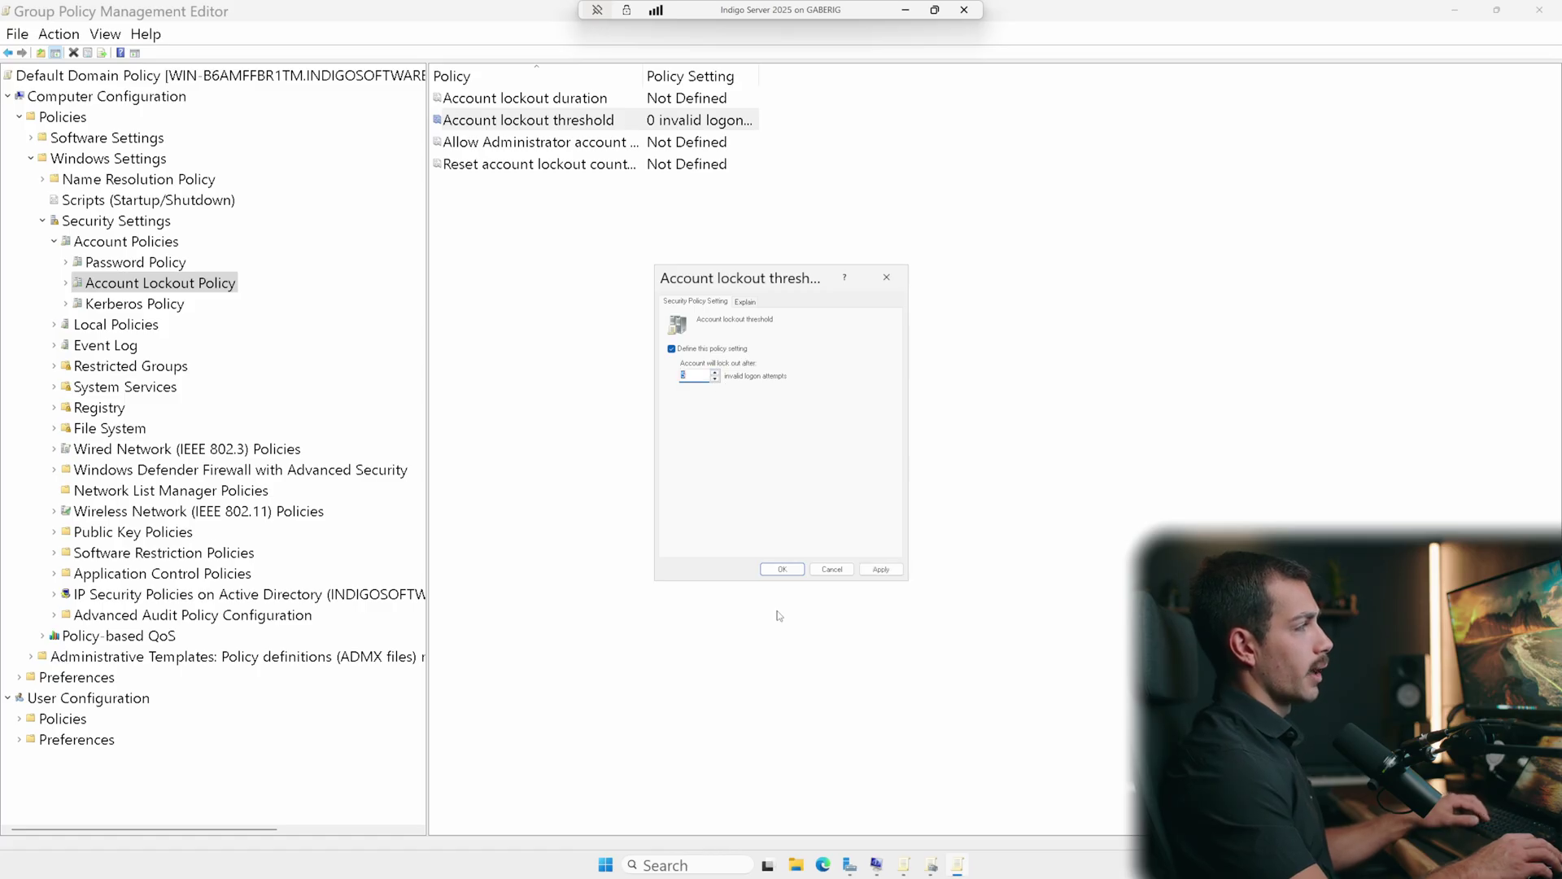
pyautogui.click(795, 571)
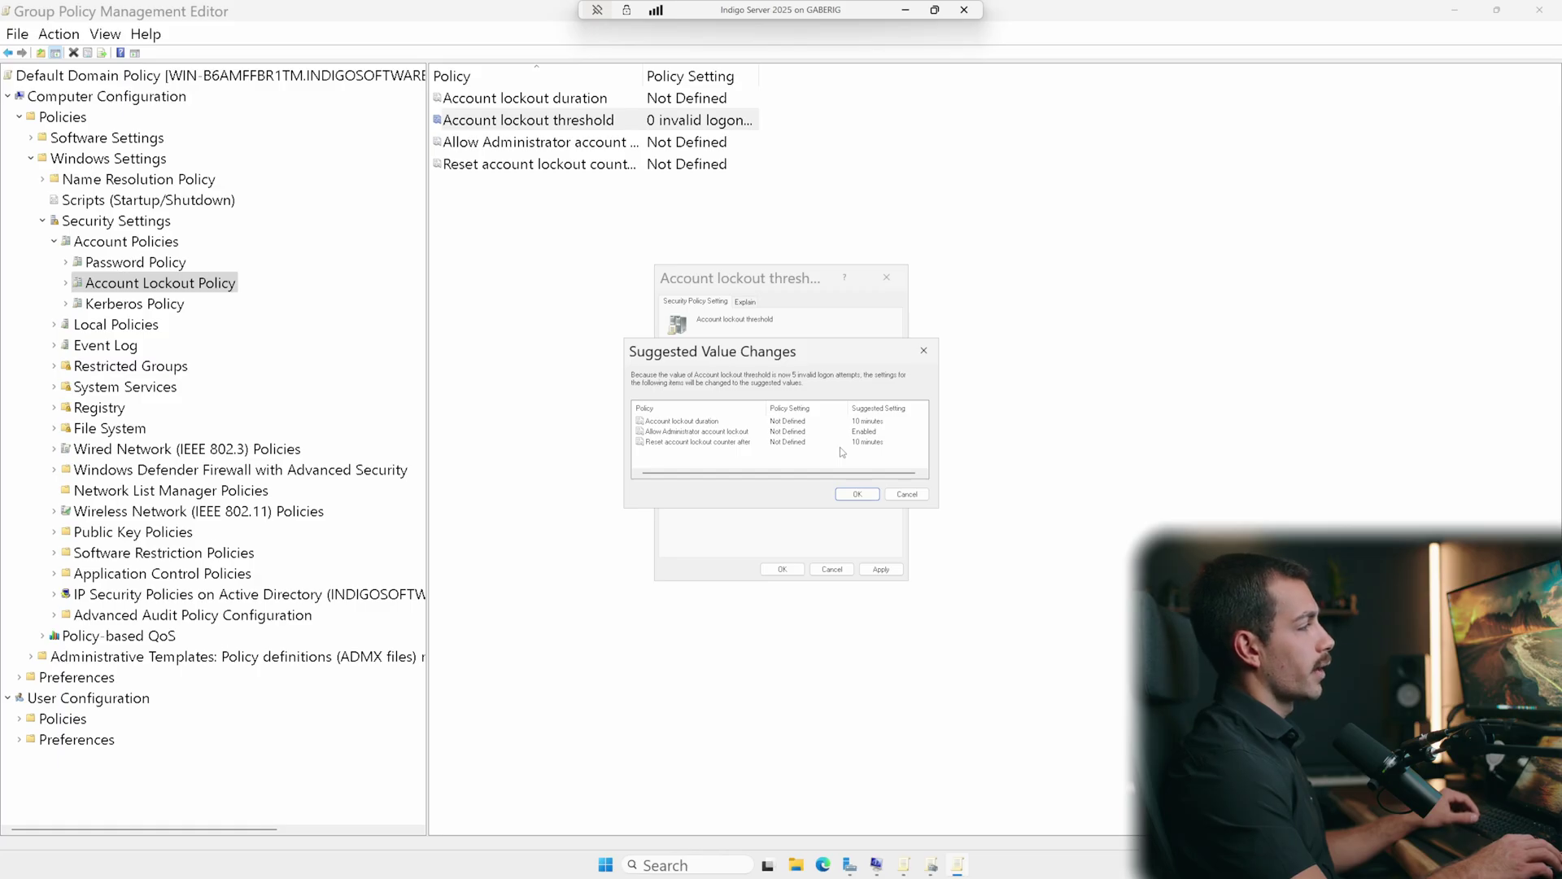
pyautogui.click(848, 503)
pyautogui.press('Return')
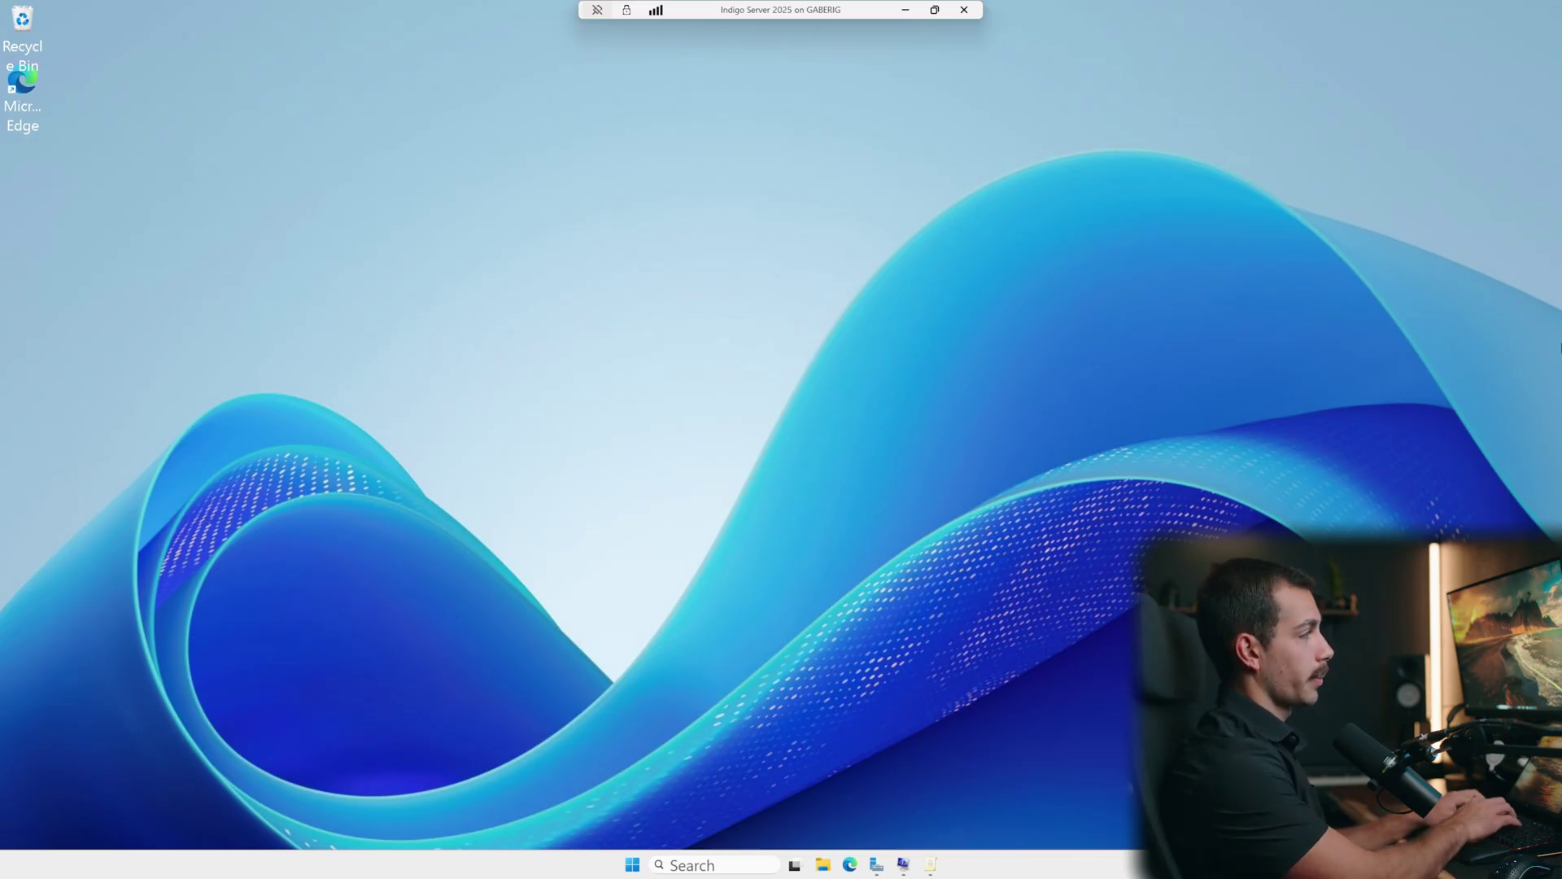
# Enable ASR rule D4F940AB-401B-4EFC-AADC-AD5F3C50688A with Add-MpPreference in elevated PowerShell, then close it
pyautogui.press('super')
pyautogui.write('po')
pyautogui.press('Return')
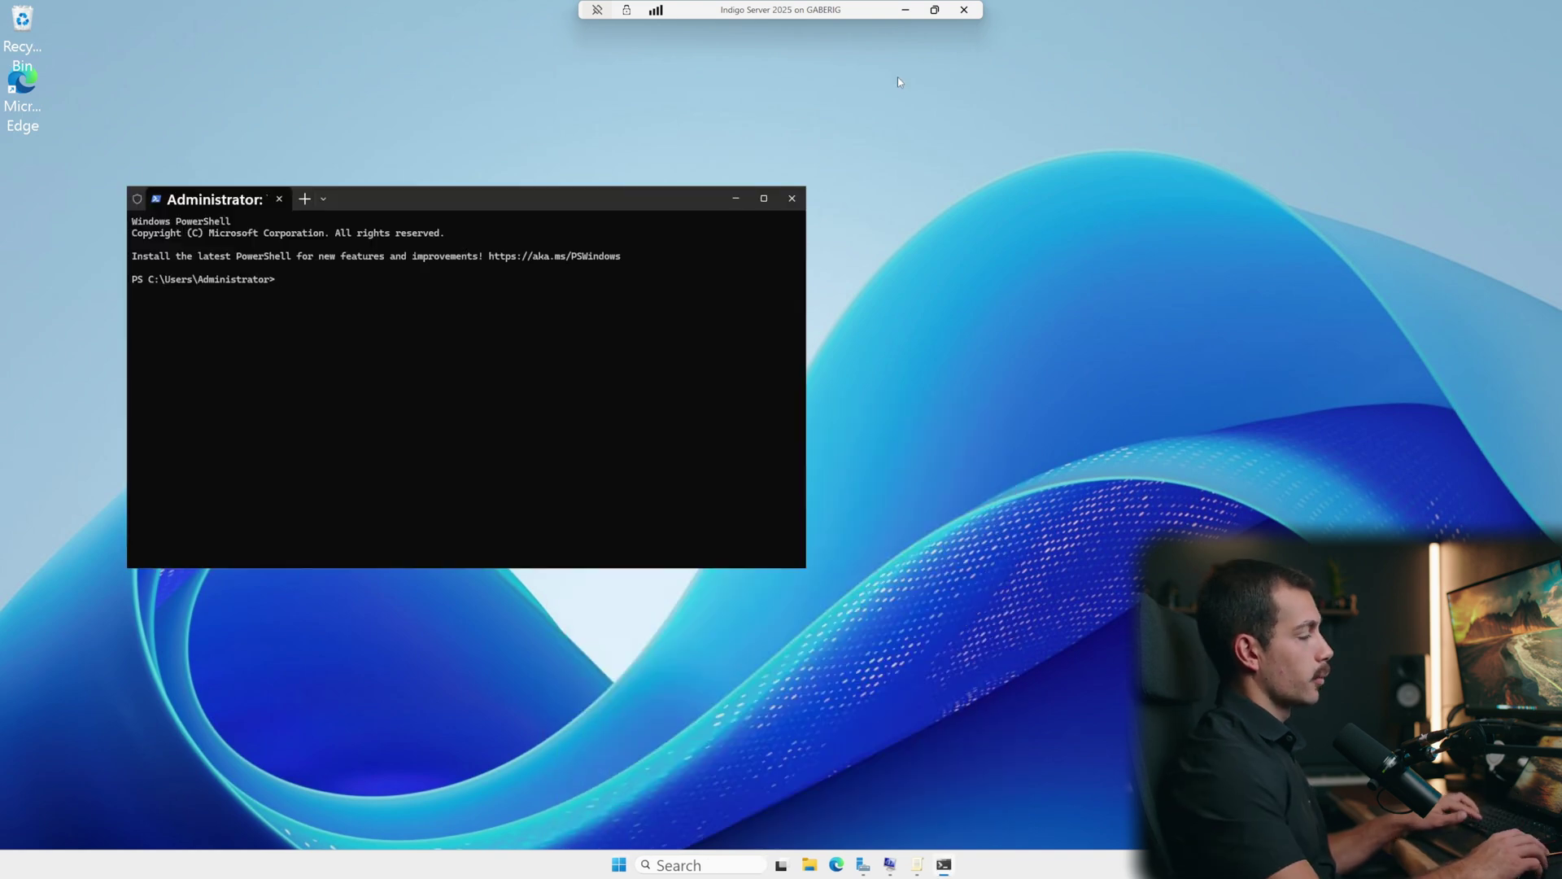
pyautogui.moveTo(600, 202); pyautogui.dragTo(904, 253)
pyautogui.write('Add-MpPreference -AttackSurfaceReductionRules_Ids D4F940AB-401B-4EFC-AADC-AD5F3C50688A -AttackSurfaceReductionRules_Actions Enabled')
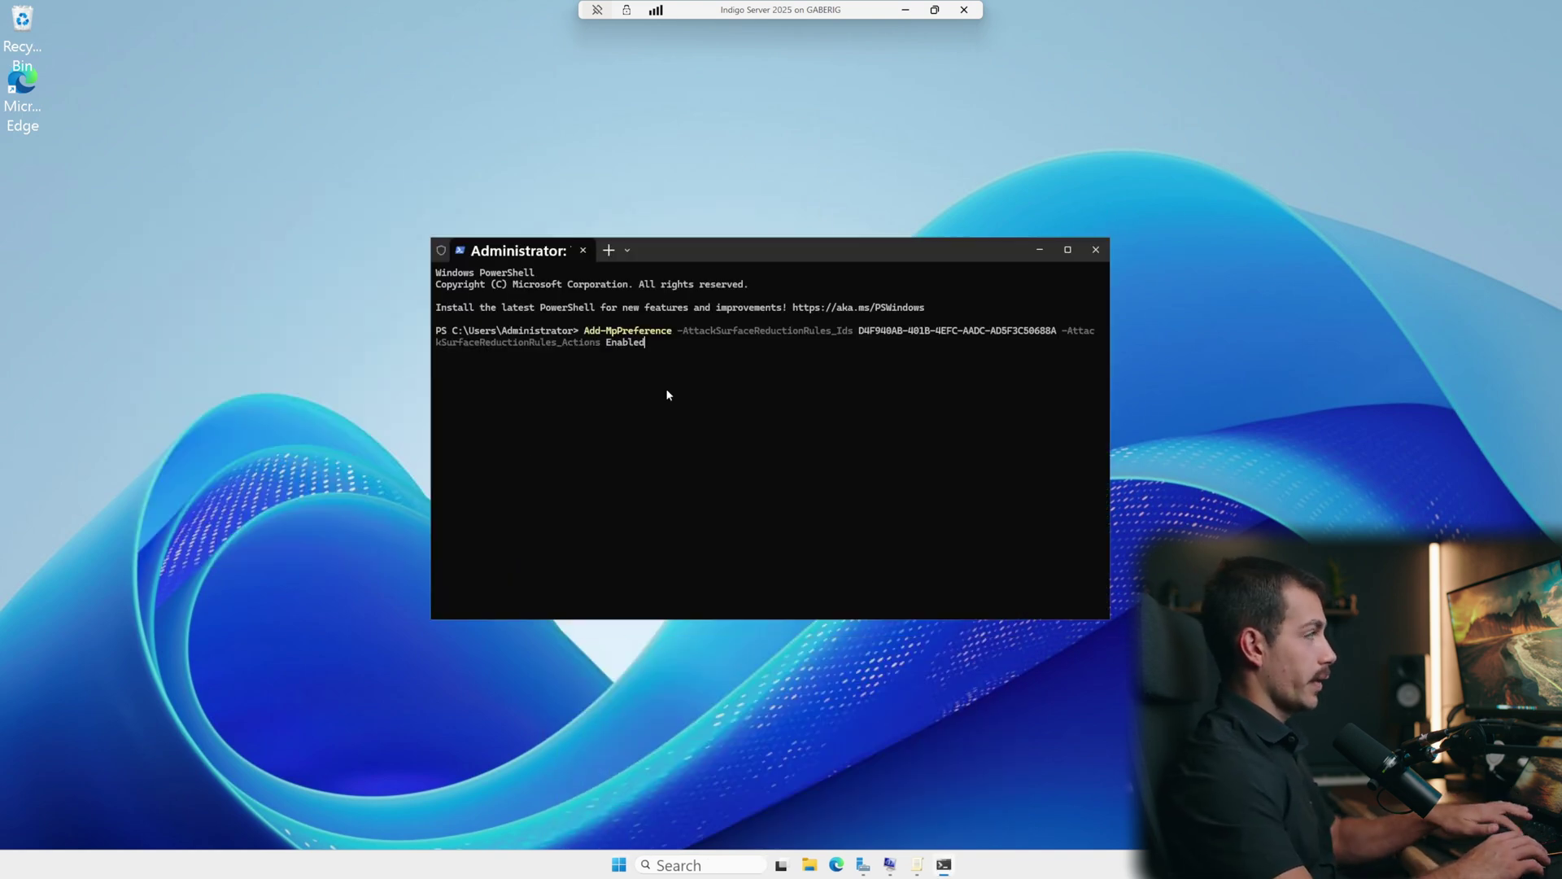
pyautogui.press('Return')
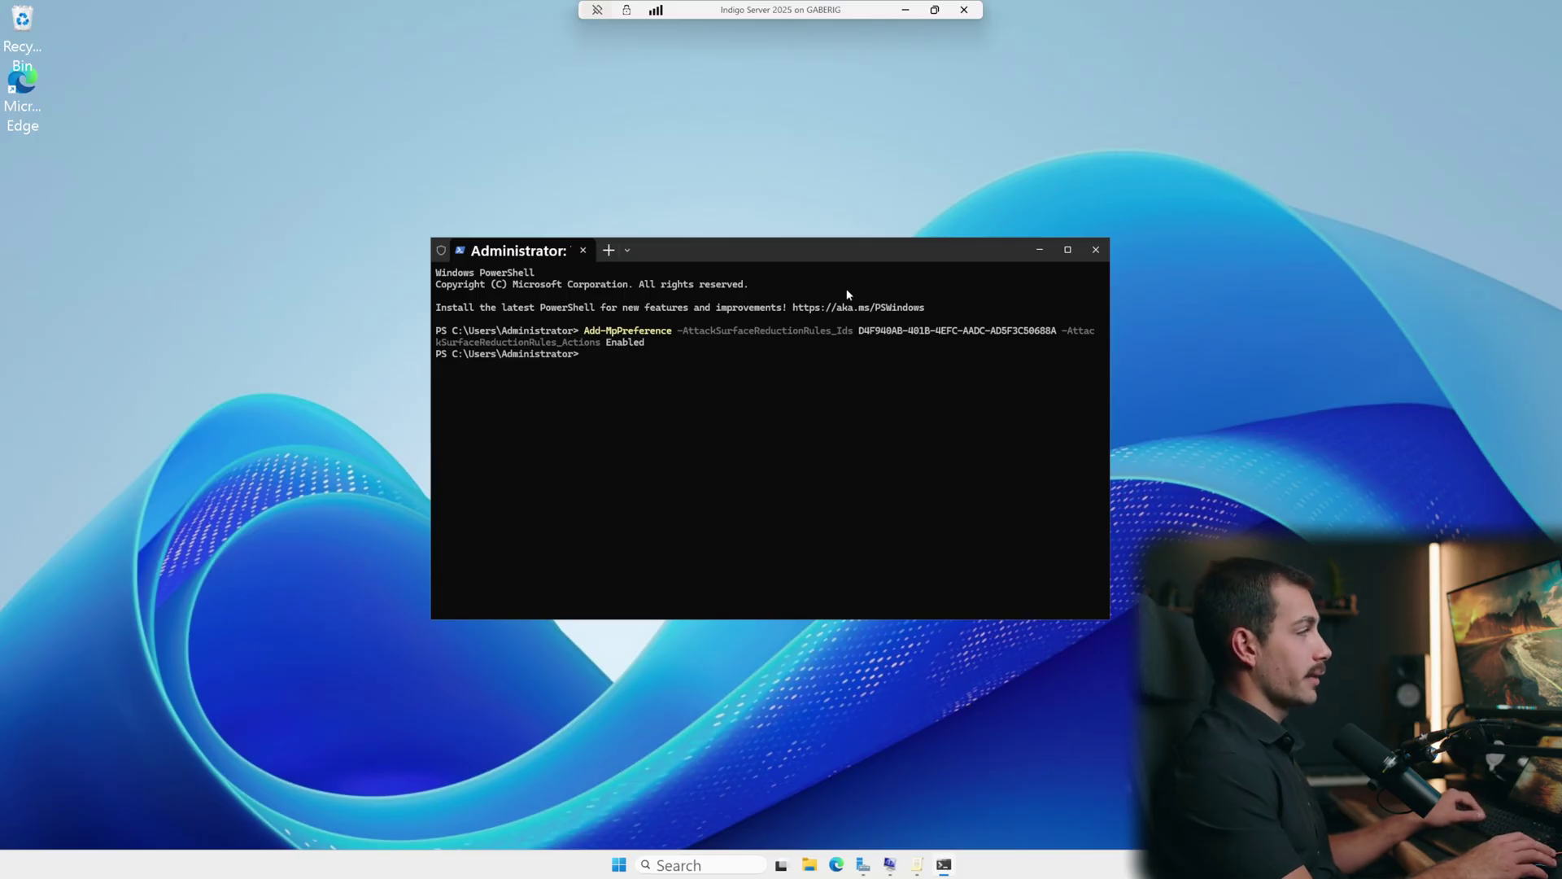
pyautogui.hotkey('alt', 'F4')
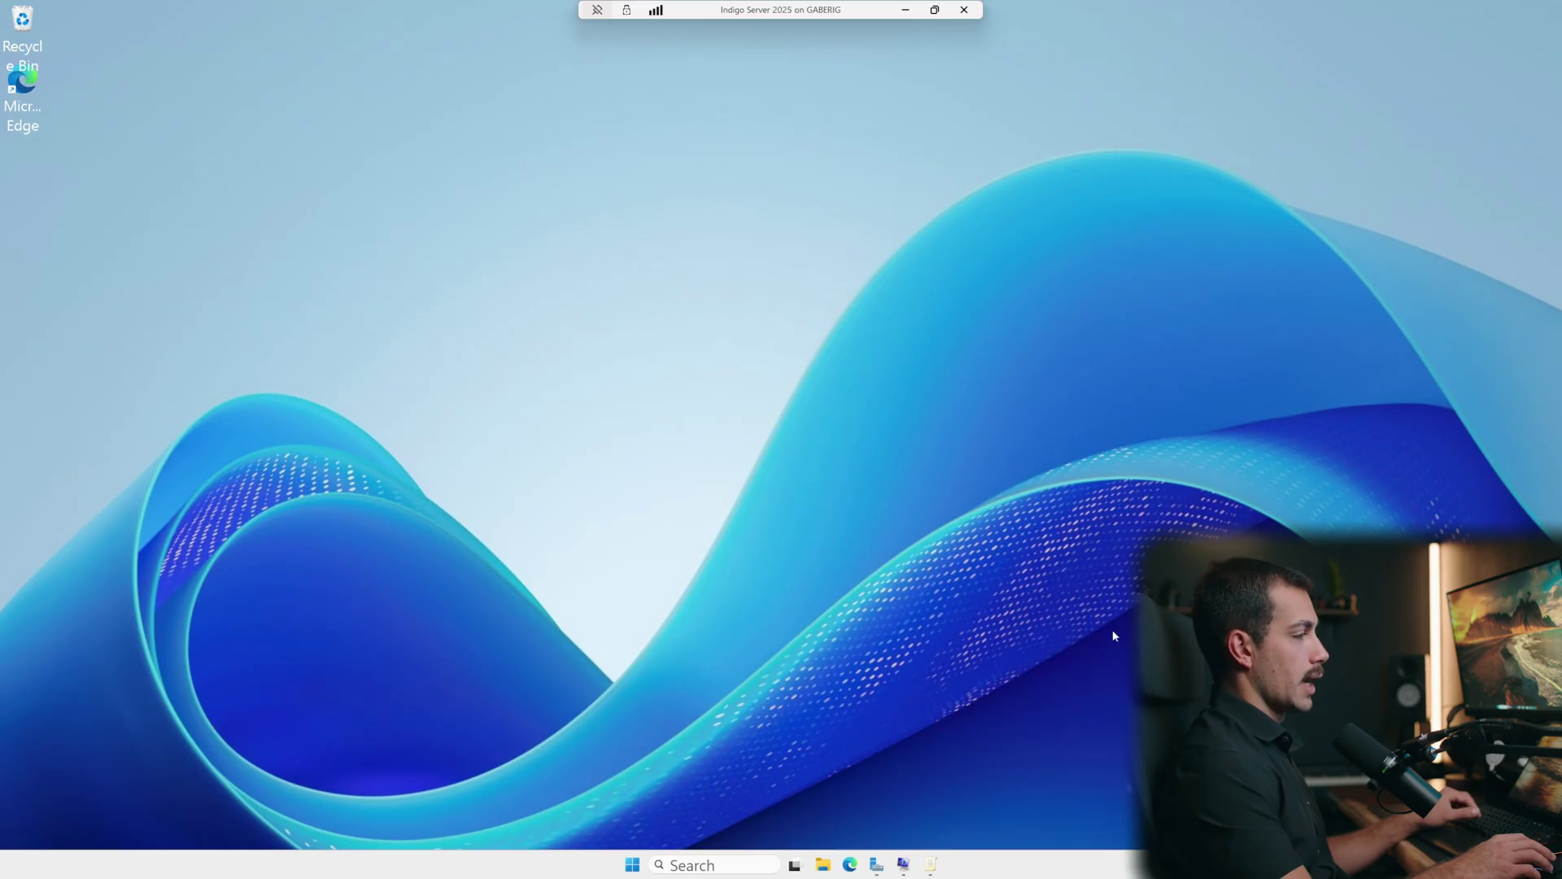
# From Server Manager's Tools menu, launch Windows Defender Firewall with Advanced Security
pyautogui.click(876, 867)
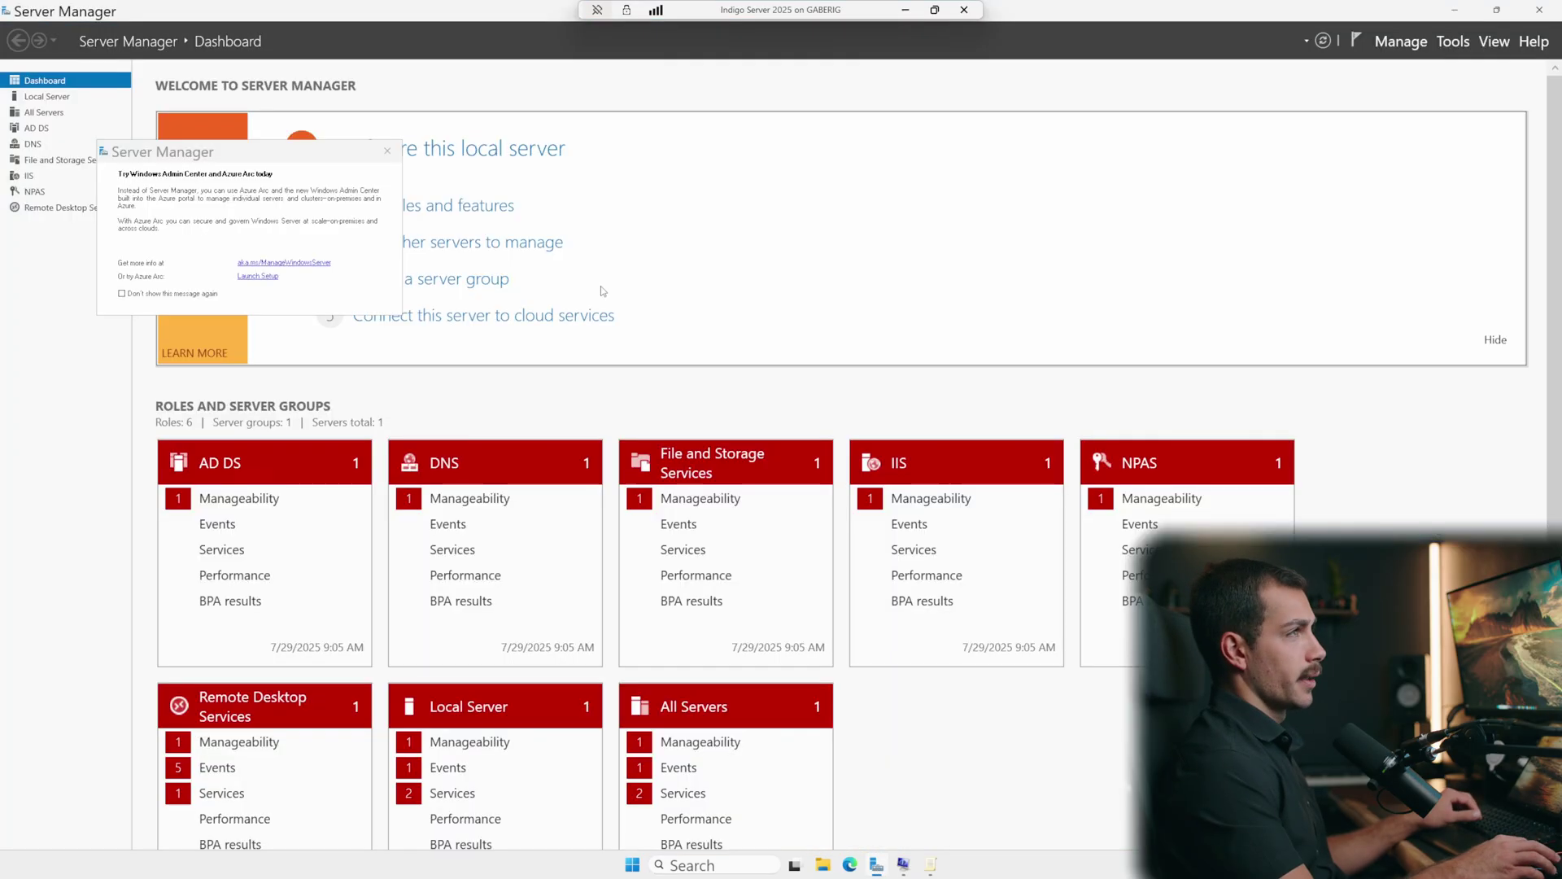
pyautogui.click(385, 146)
pyautogui.click(1453, 41)
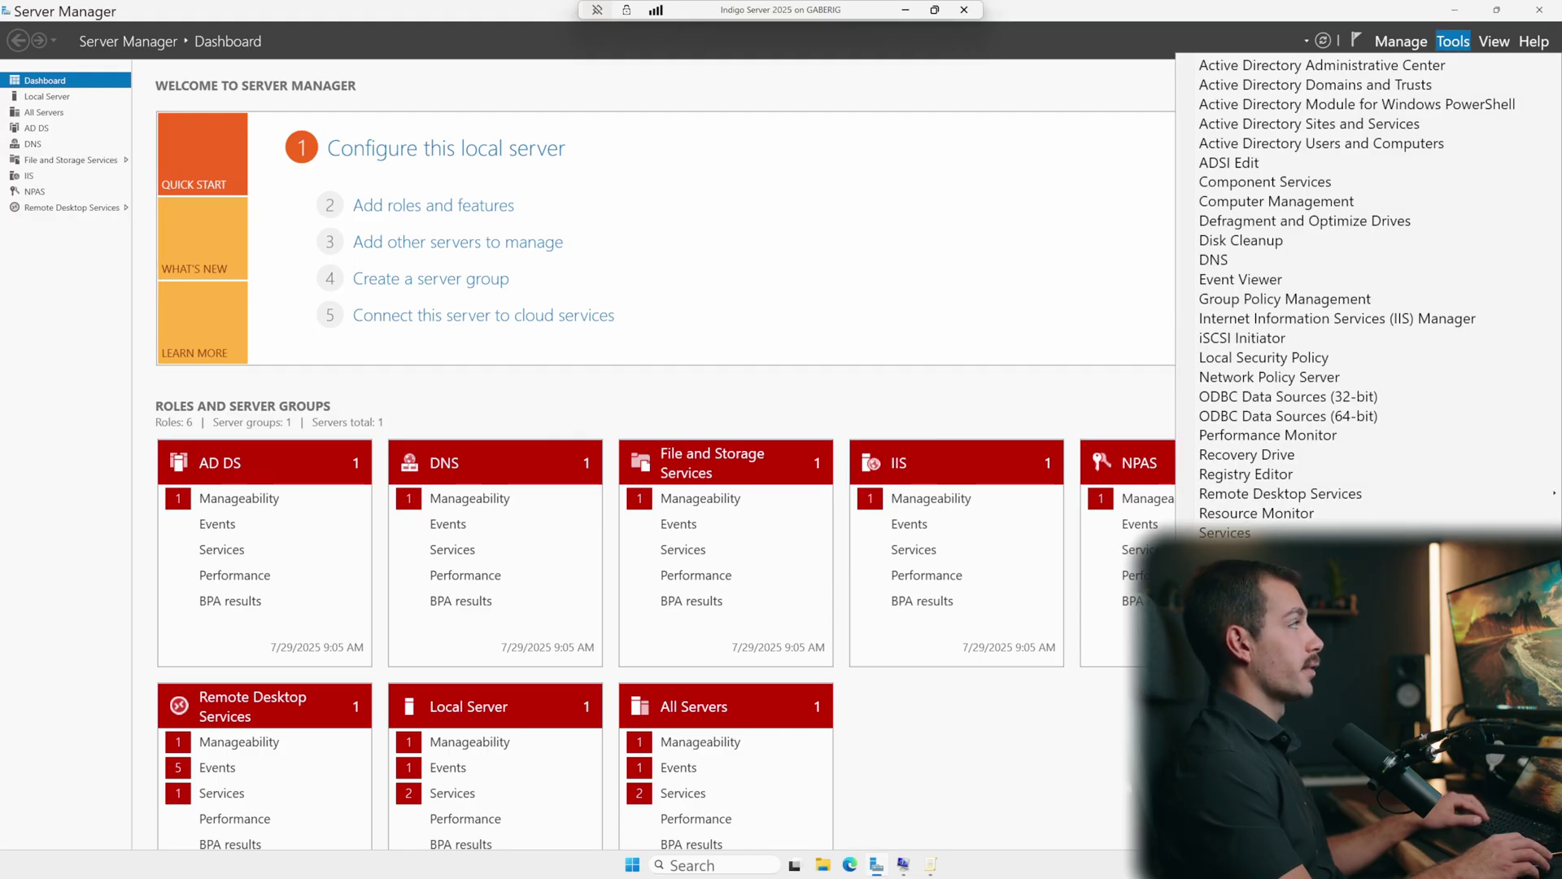
pyautogui.click(1309, 610)
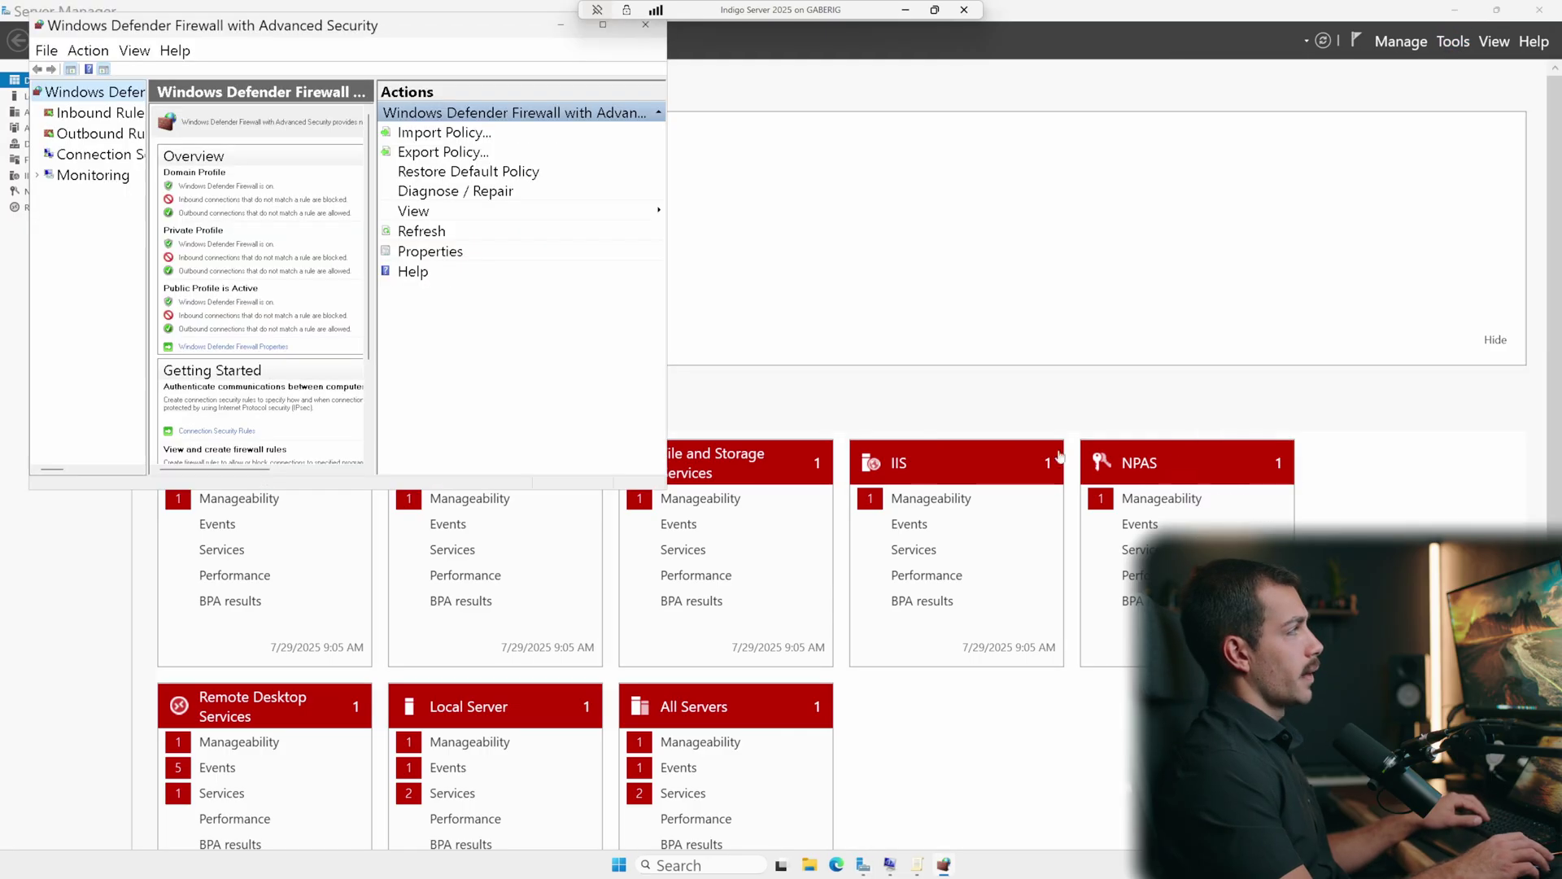
# Review the firewall's Inbound Rules, all still enabled, with every rule selected, then close the console
pyautogui.click(600, 27)
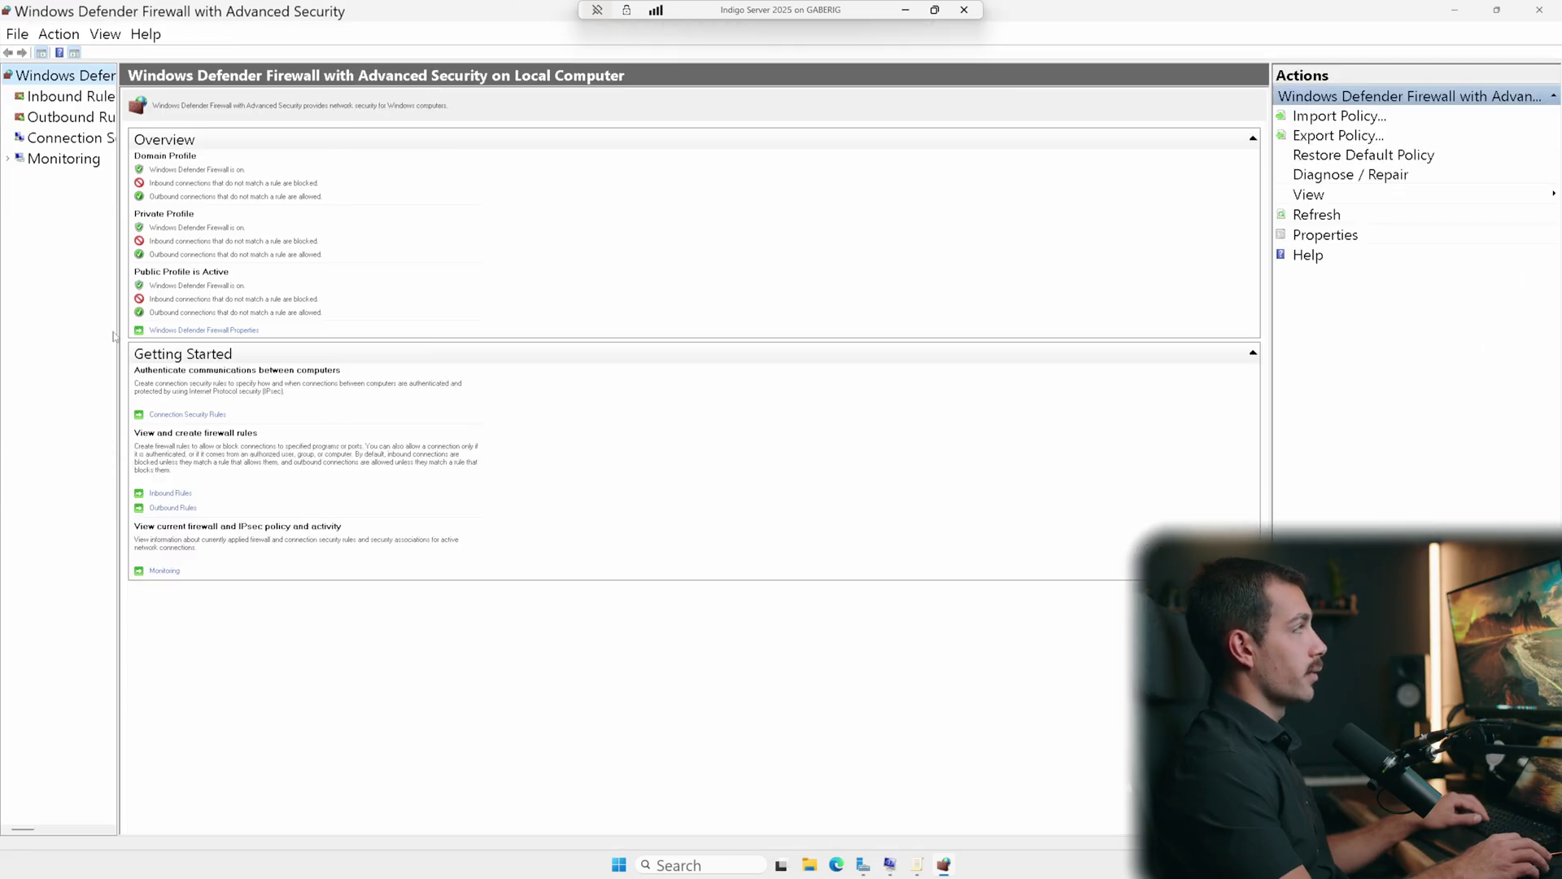
pyautogui.moveTo(121, 345); pyautogui.dragTo(275, 345)
pyautogui.click(73, 96)
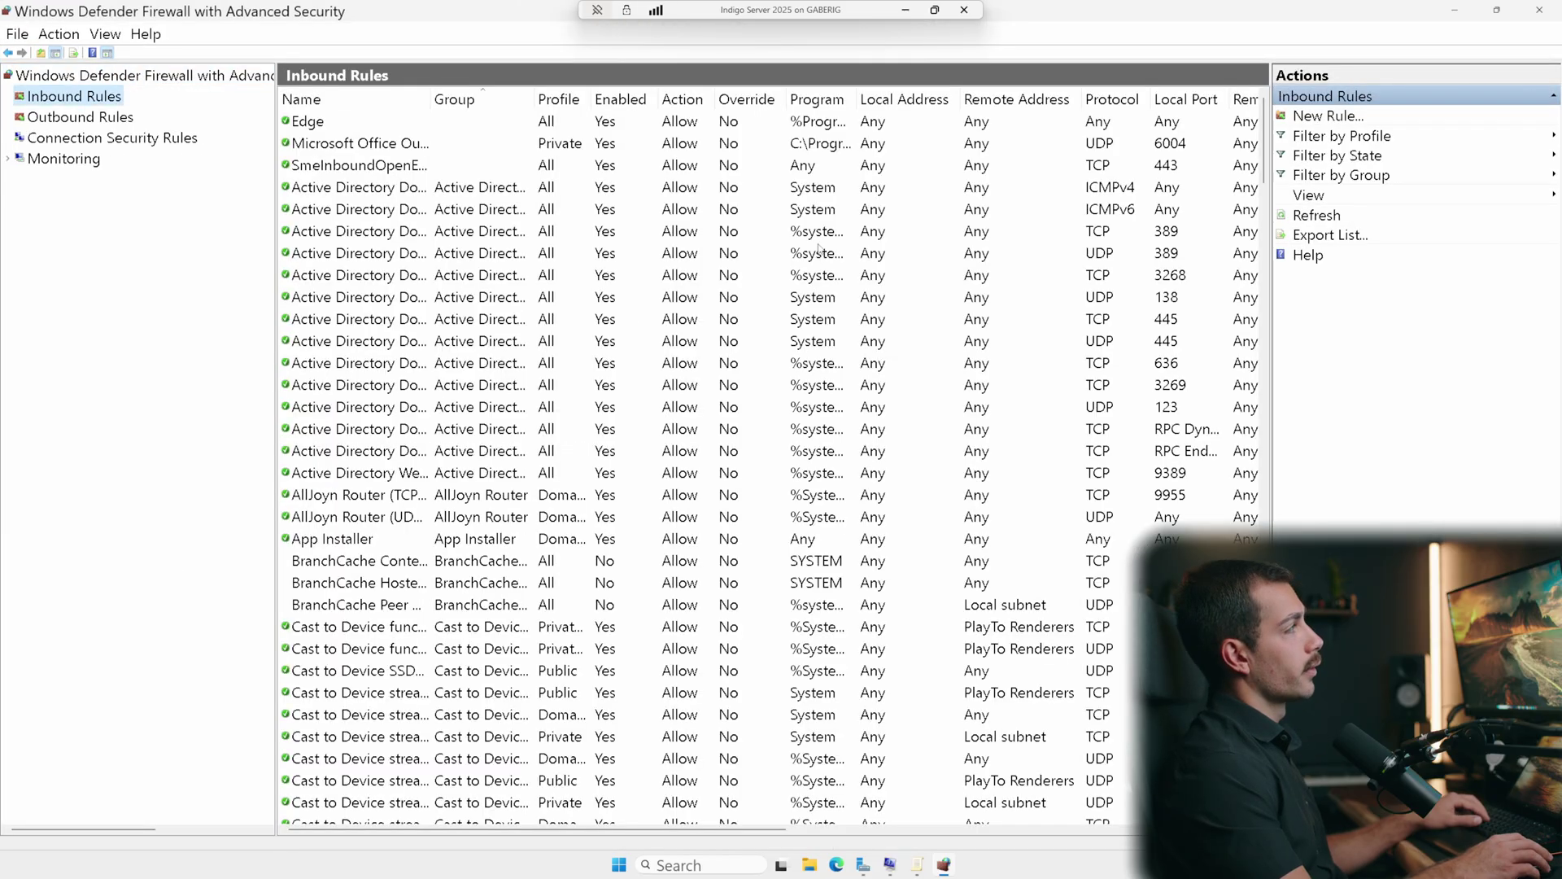
pyautogui.click(463, 122)
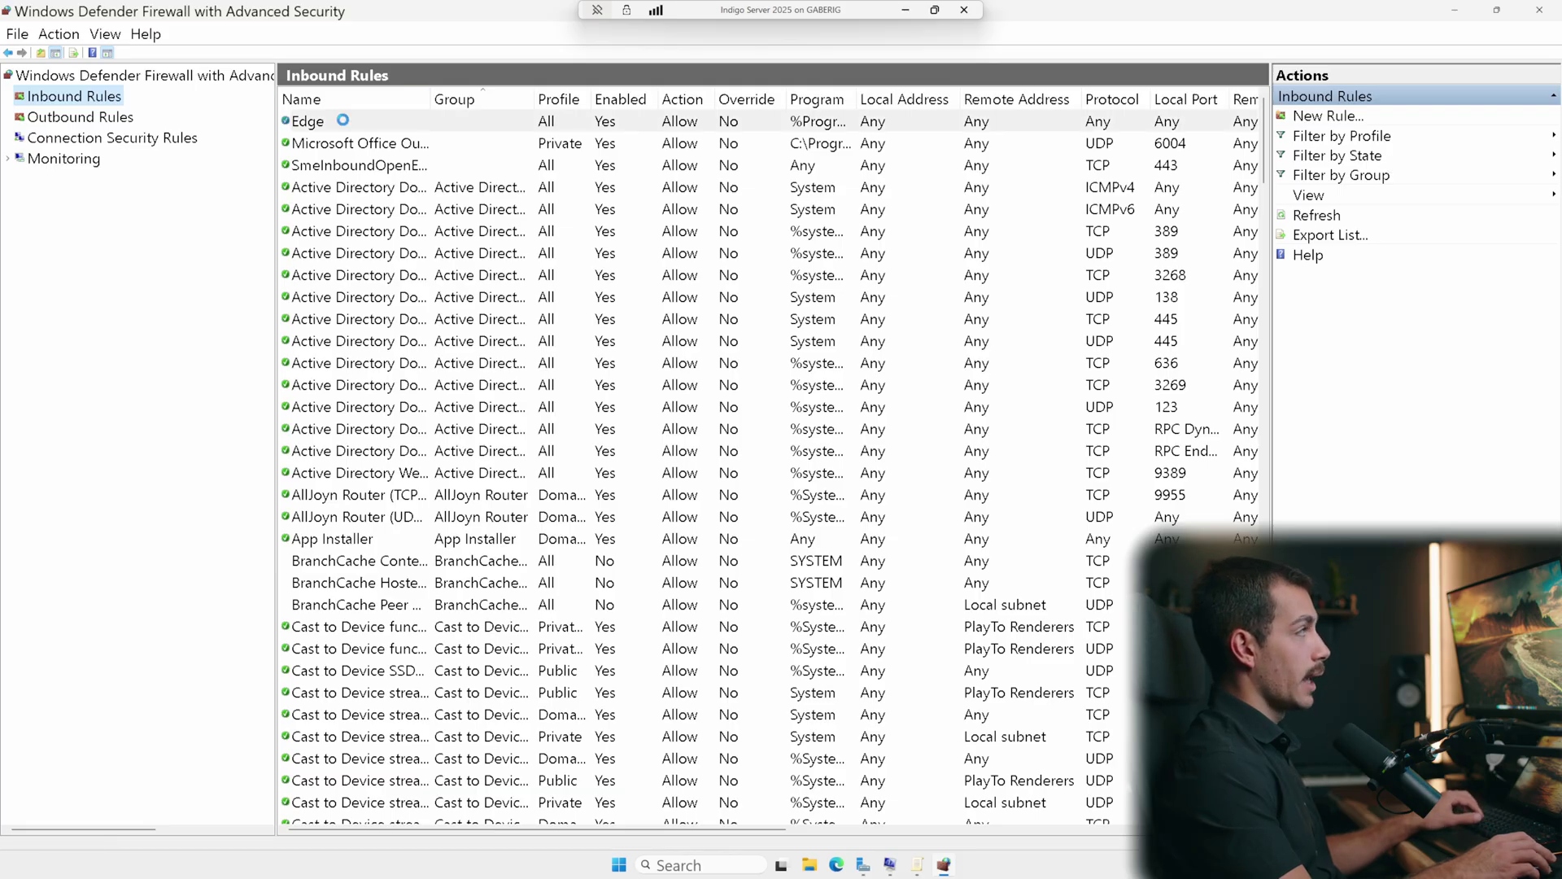
pyautogui.scroll(-11, 463, 536)
pyautogui.hotkey('ctrl', 'a')
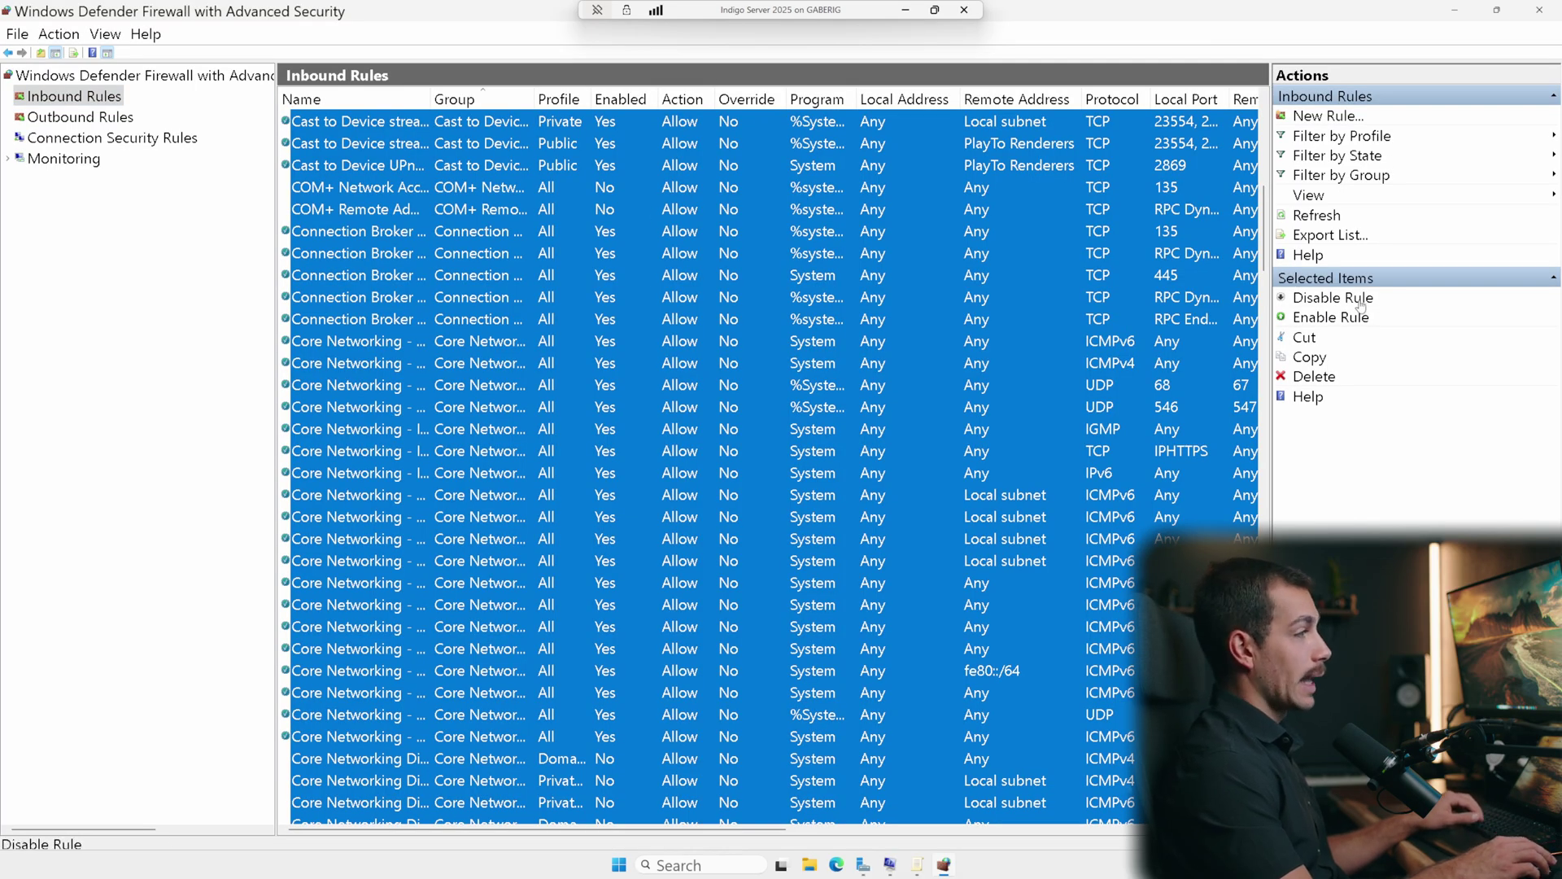
pyautogui.scroll(10, 1383, 407)
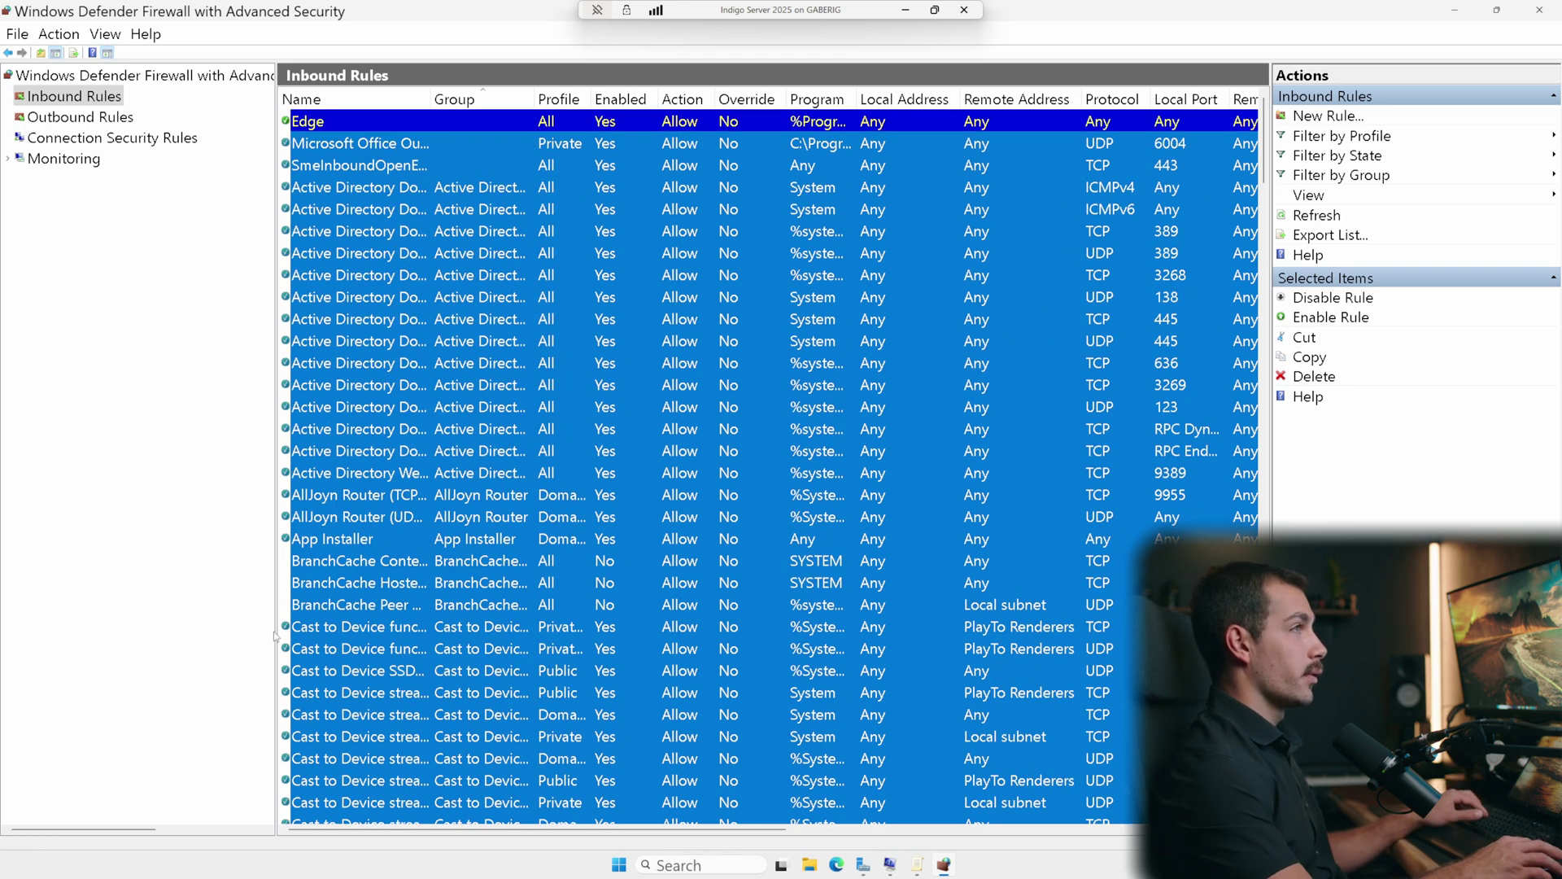
pyautogui.hotkey('alt', 'F4')
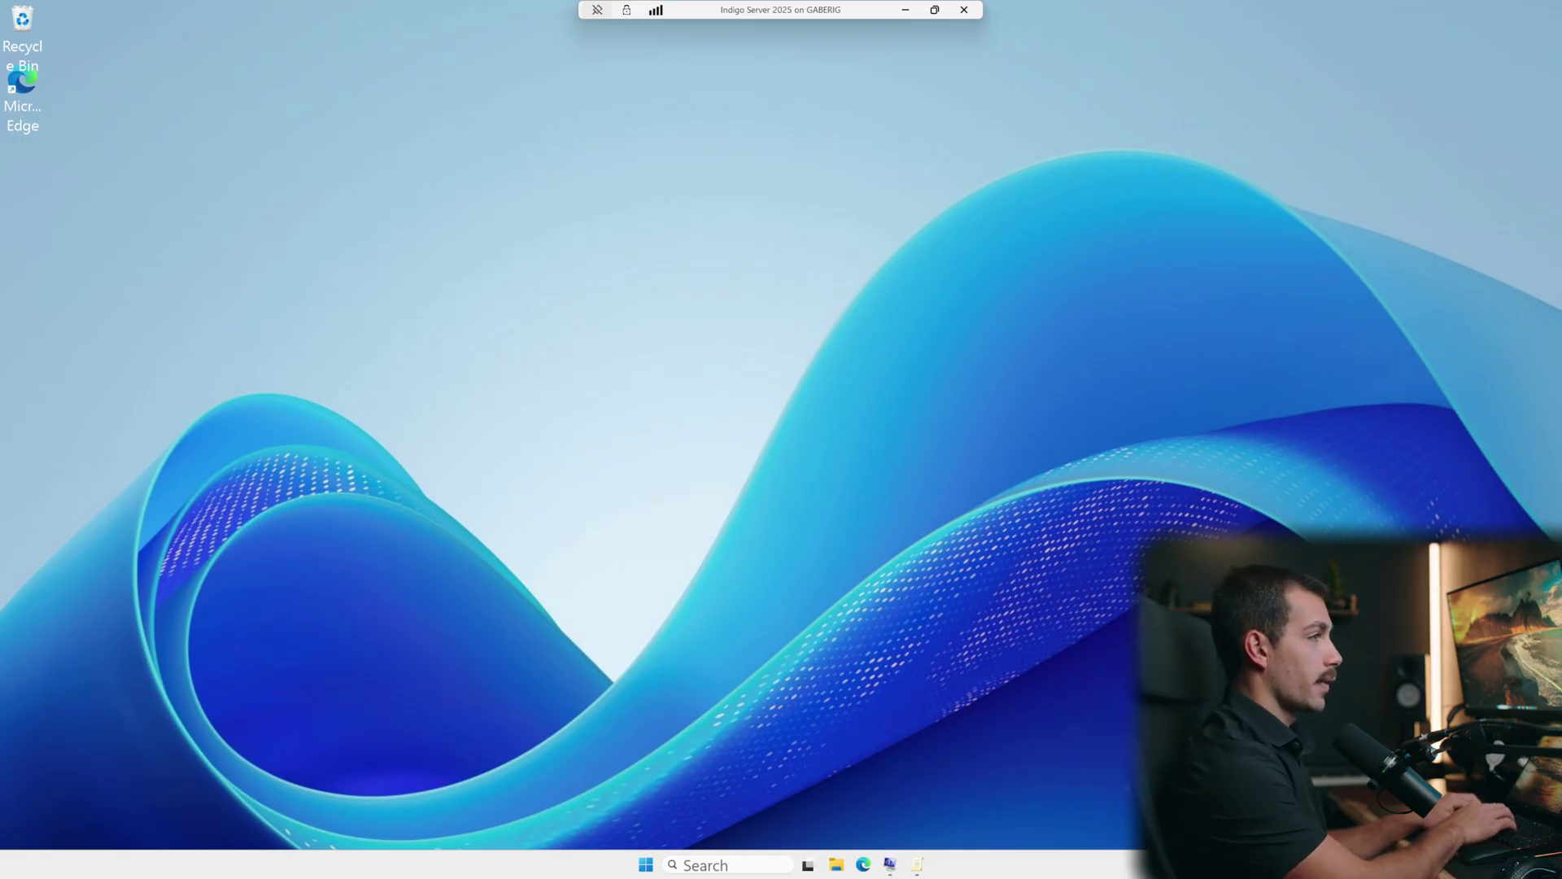
# Launch the Local Group Policy Editor with gpedit.msc, then close it again
pyautogui.press('super+r')
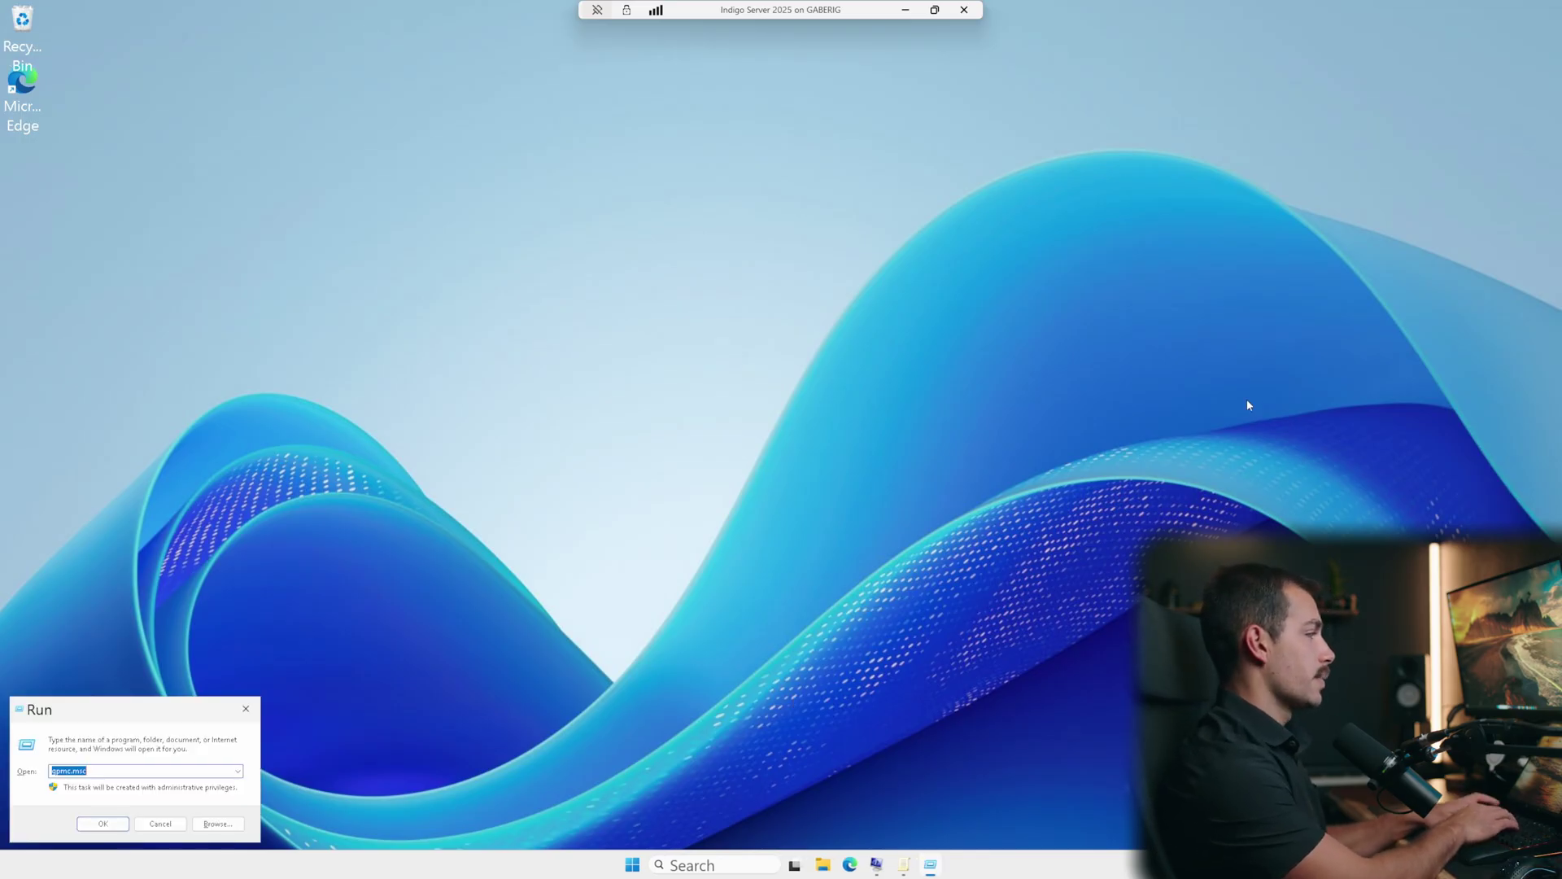
pyautogui.write('gped')
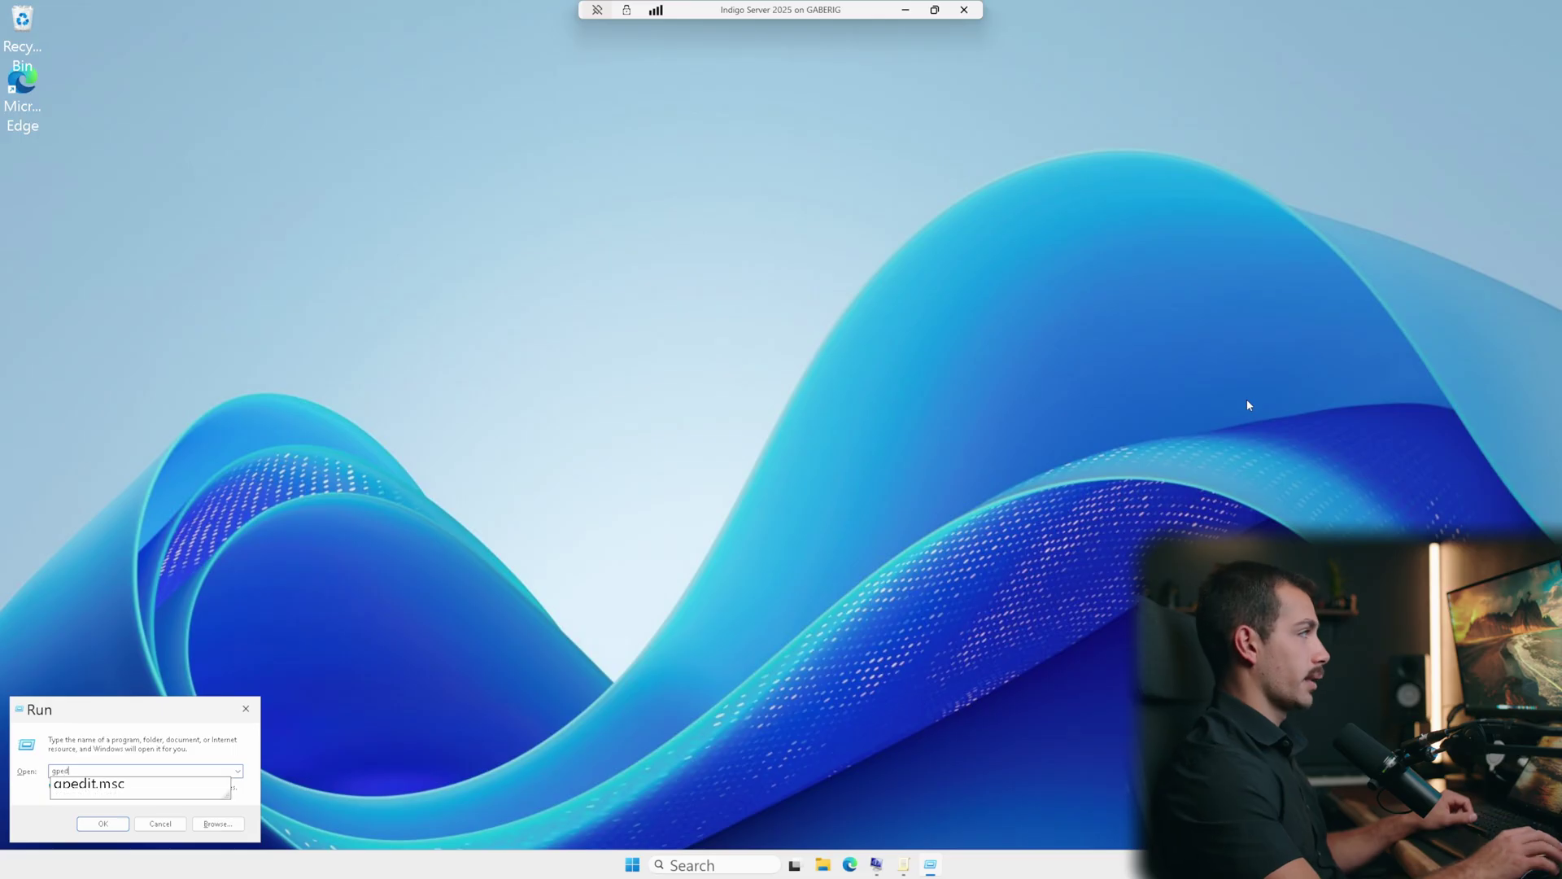
pyautogui.write('it.m')
pyautogui.press('Return')
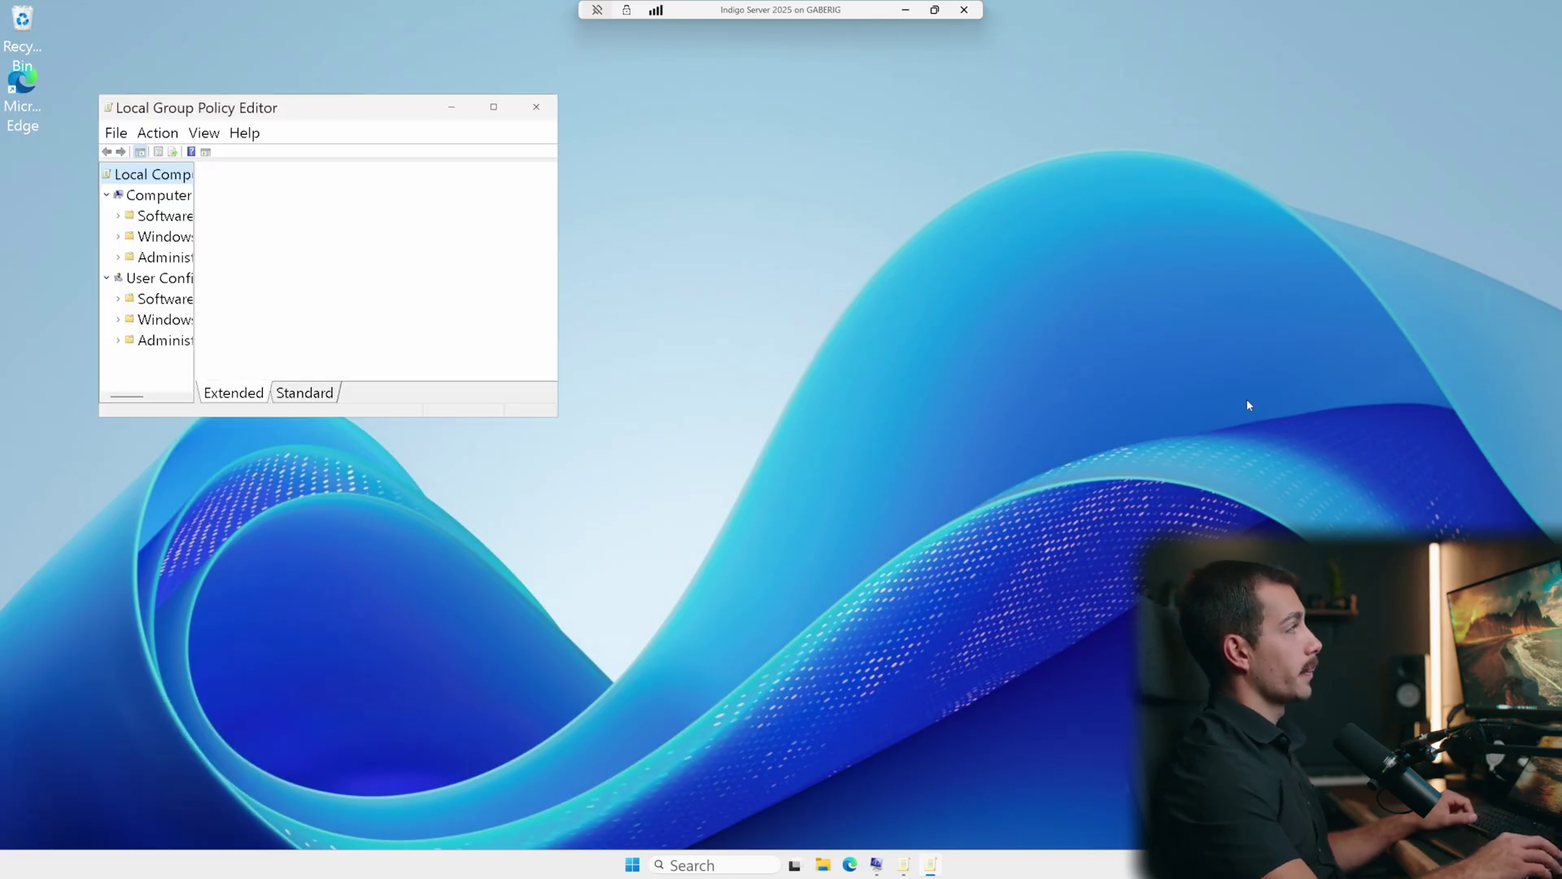
pyautogui.moveTo(347, 104); pyautogui.dragTo(845, 209)
pyautogui.click(1035, 212)
# Launch Group Policy Management by running gpmc.msc
pyautogui.press('super+r')
pyautogui.write('g')
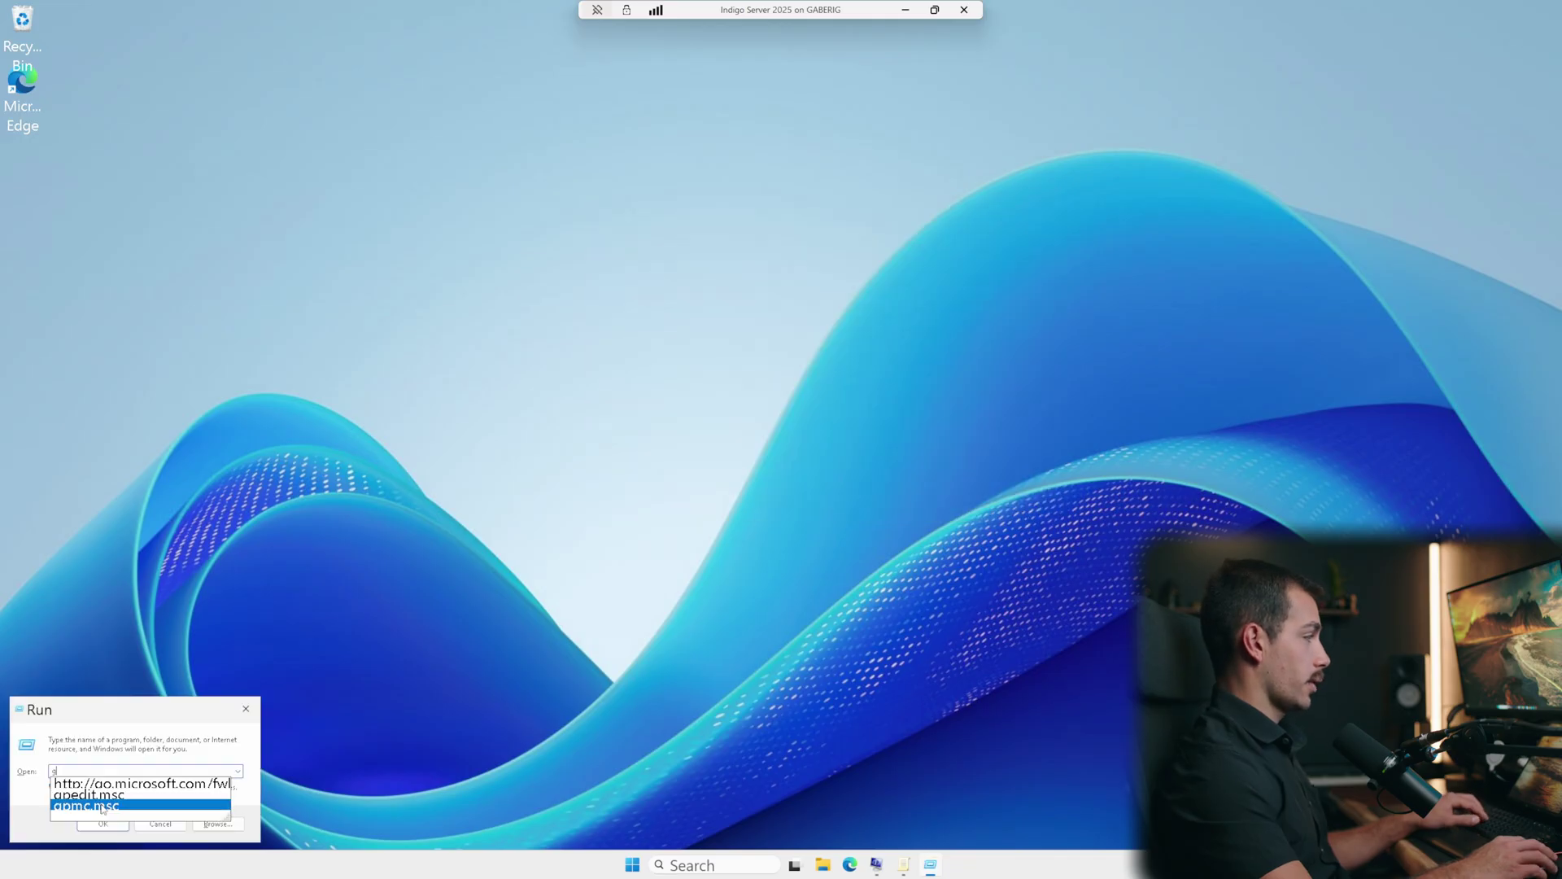
pyautogui.click(103, 808)
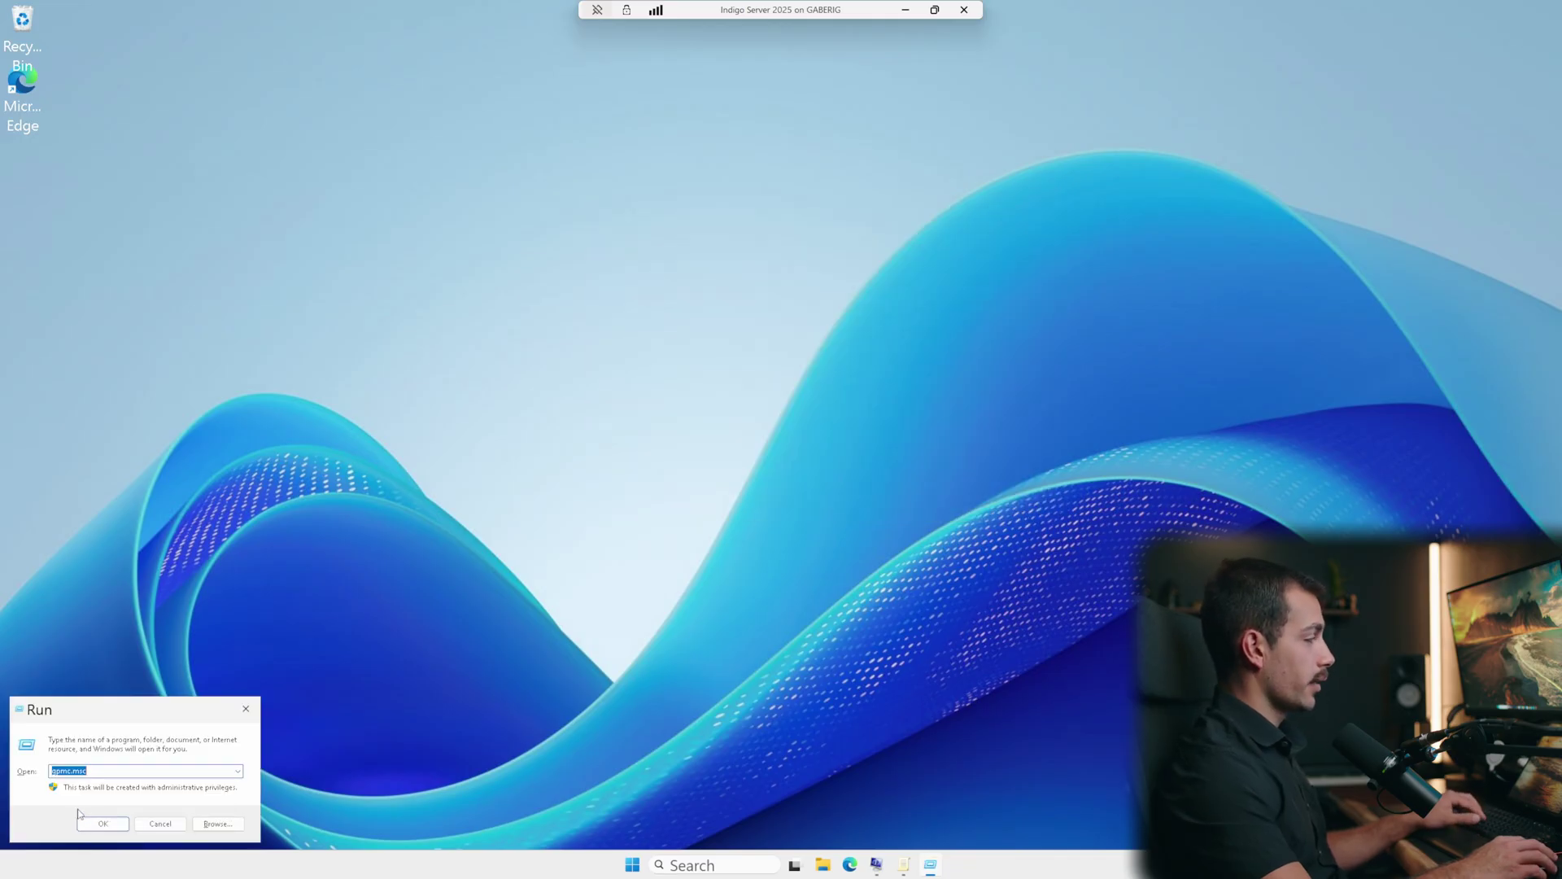
pyautogui.press('Return')
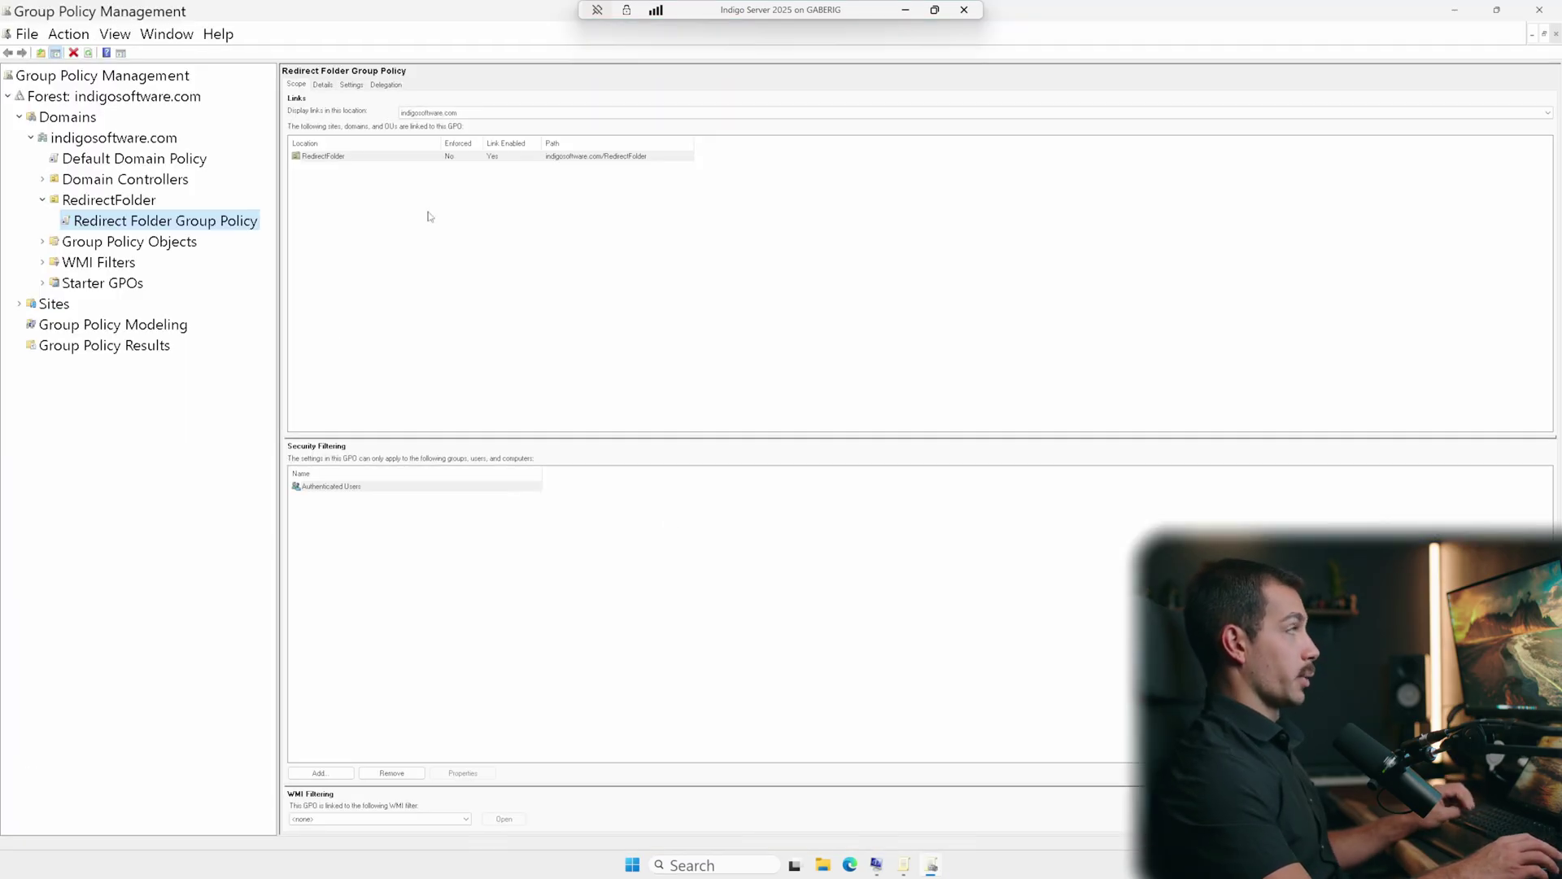
# Under Domain Controllers, select the Default Domain Controllers Policy, dismiss the link warning, and choose Edit
pyautogui.doubleClick(122, 179)
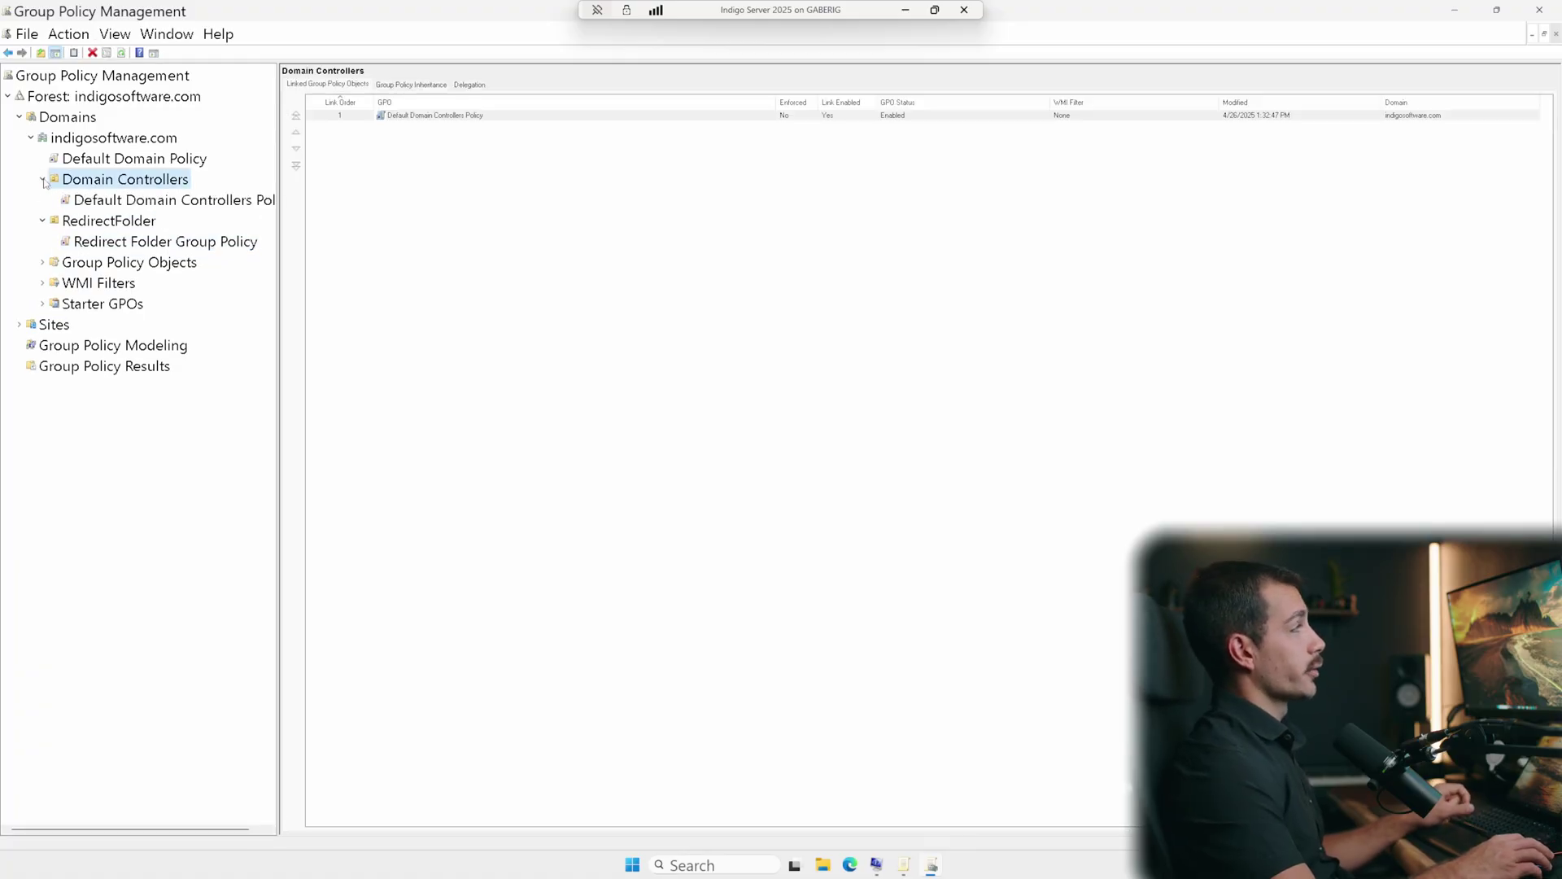
pyautogui.click(43, 179)
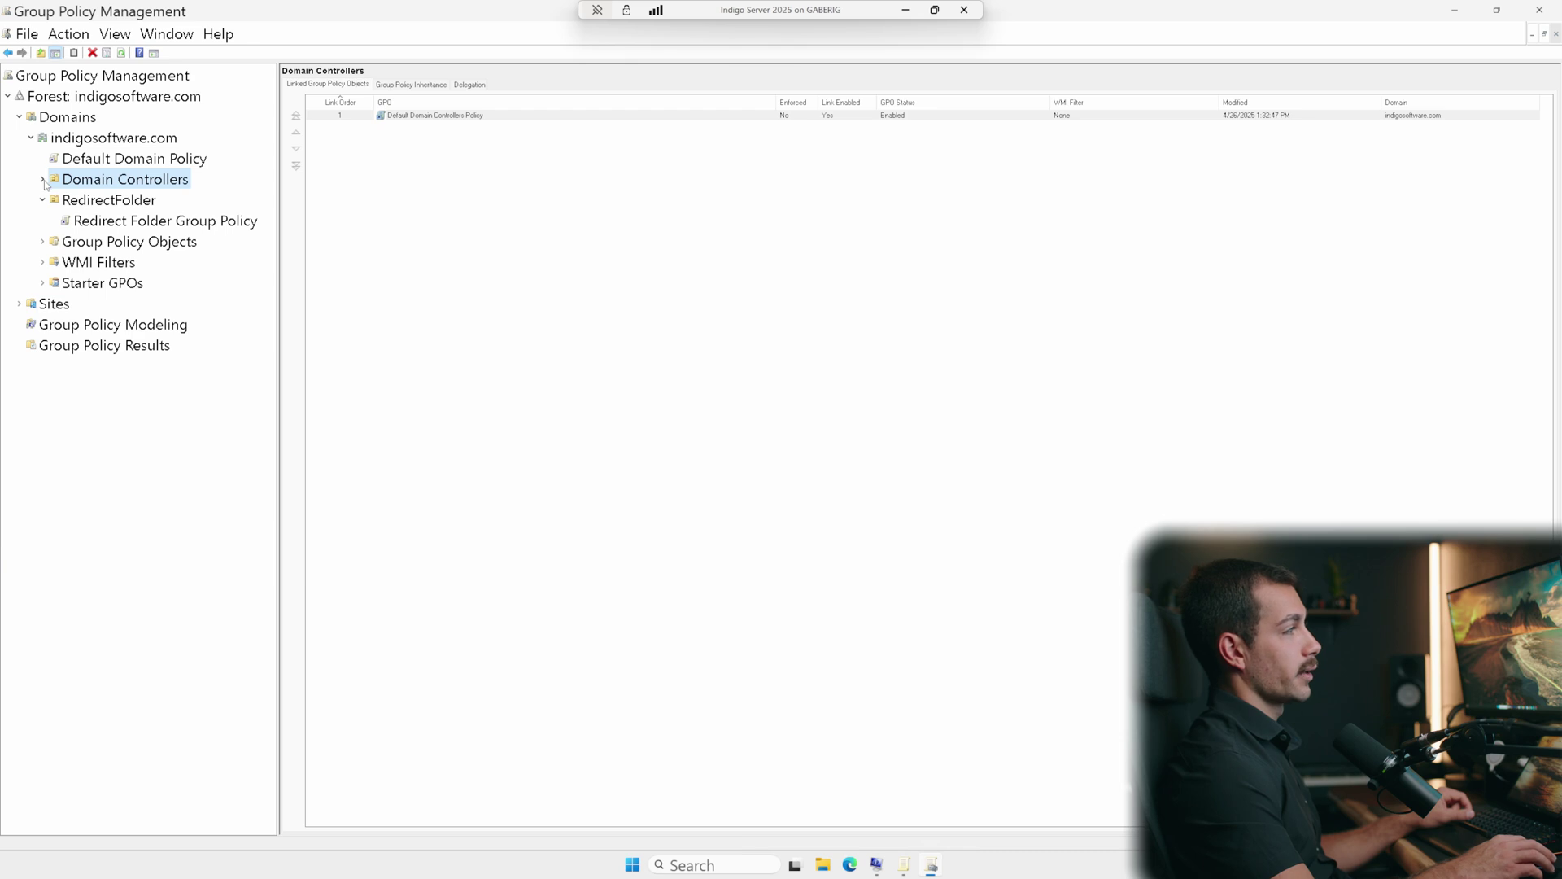
pyautogui.click(44, 179)
pyautogui.click(122, 199)
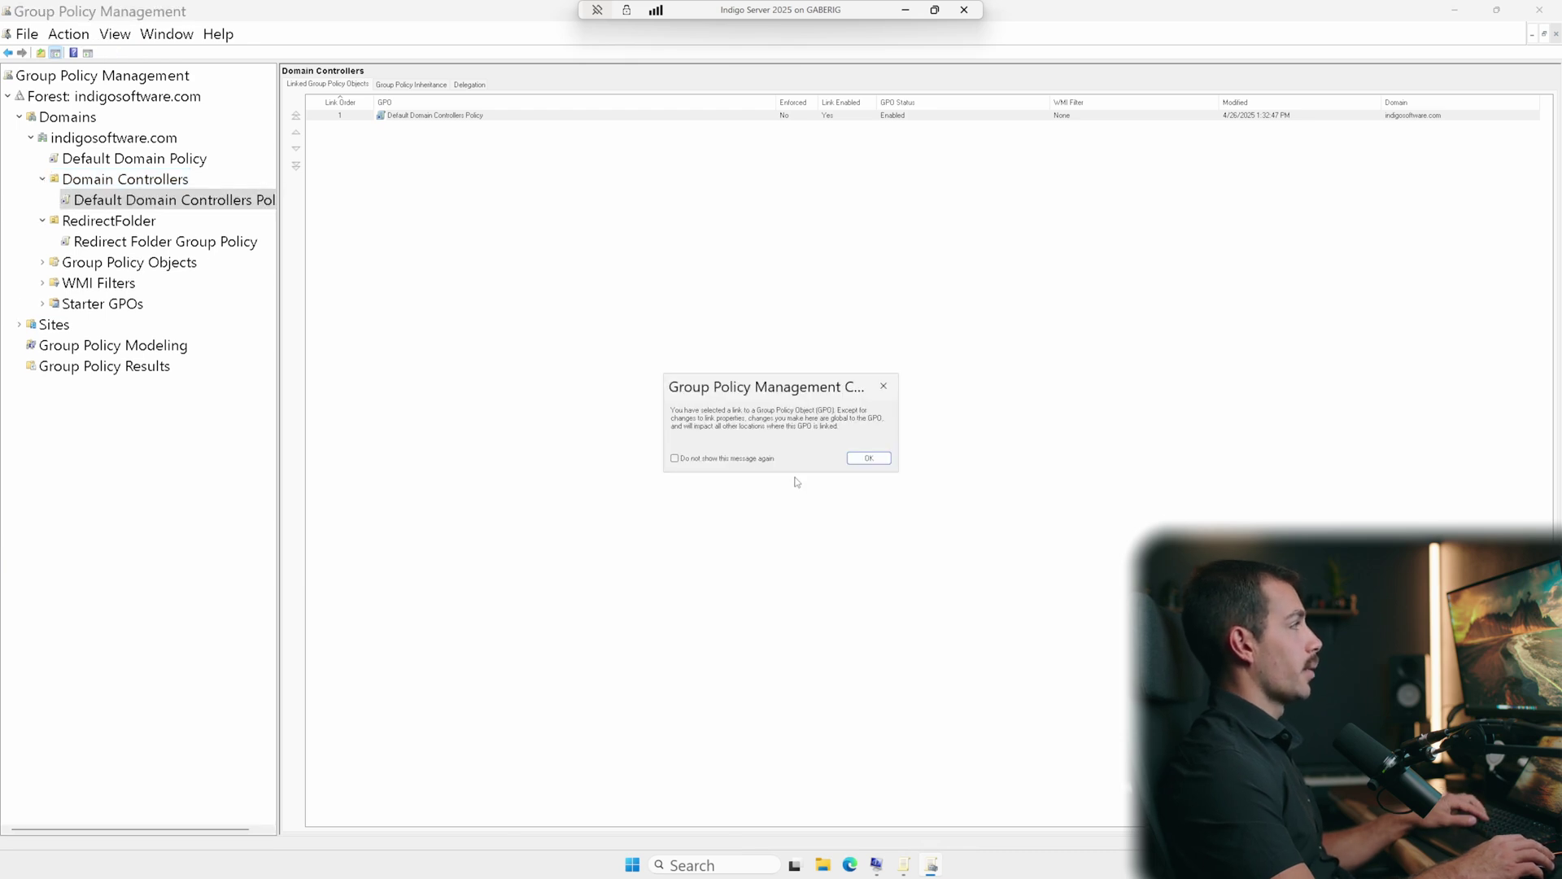
pyautogui.click(868, 457)
pyautogui.rightClick(165, 197)
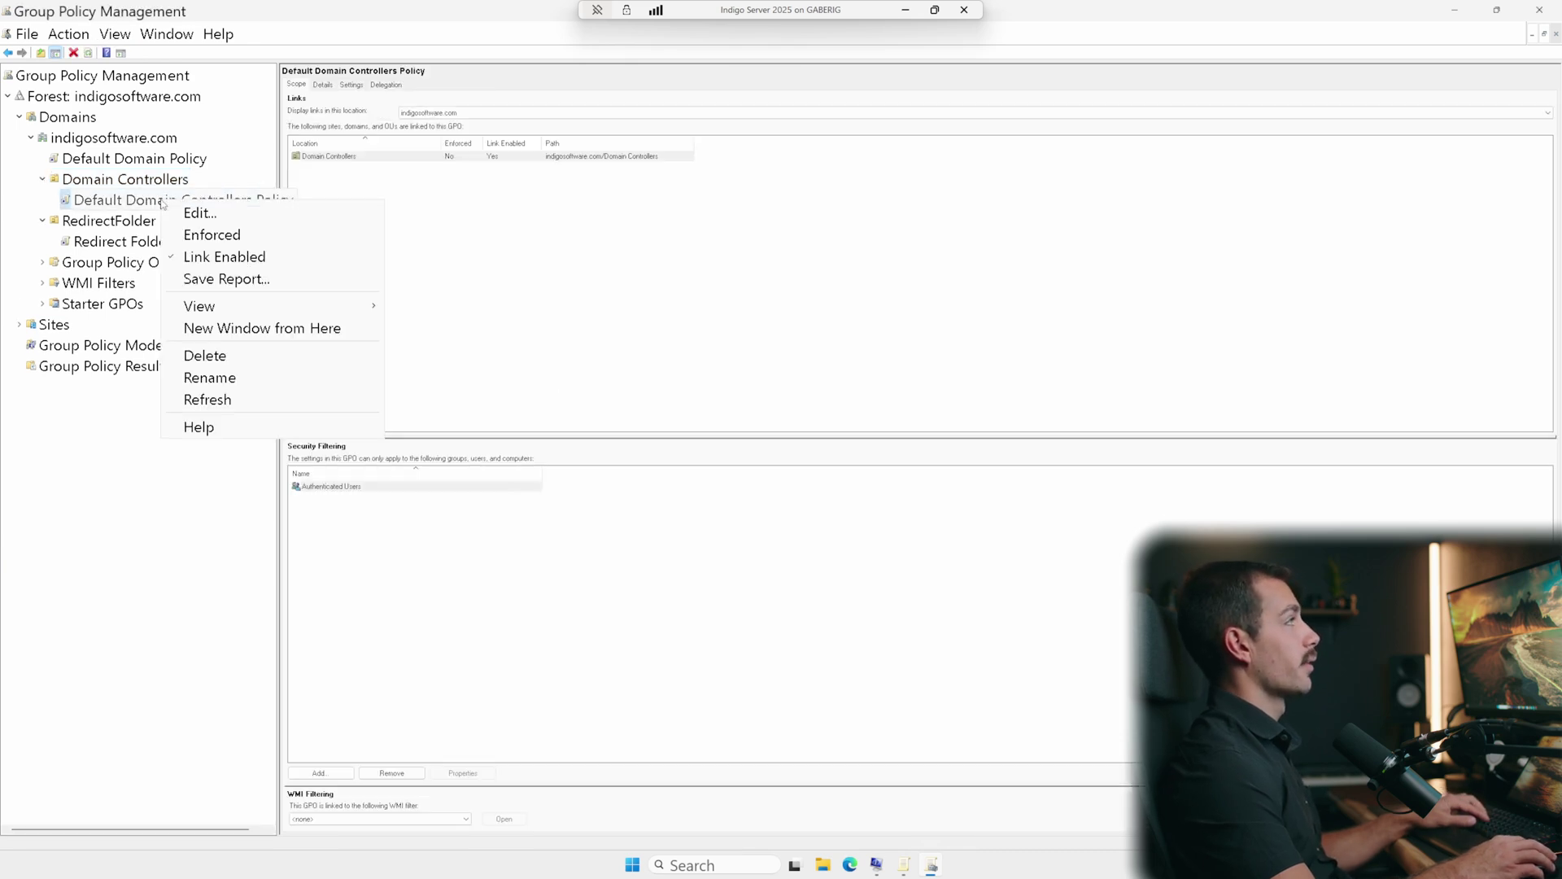
pyautogui.click(192, 216)
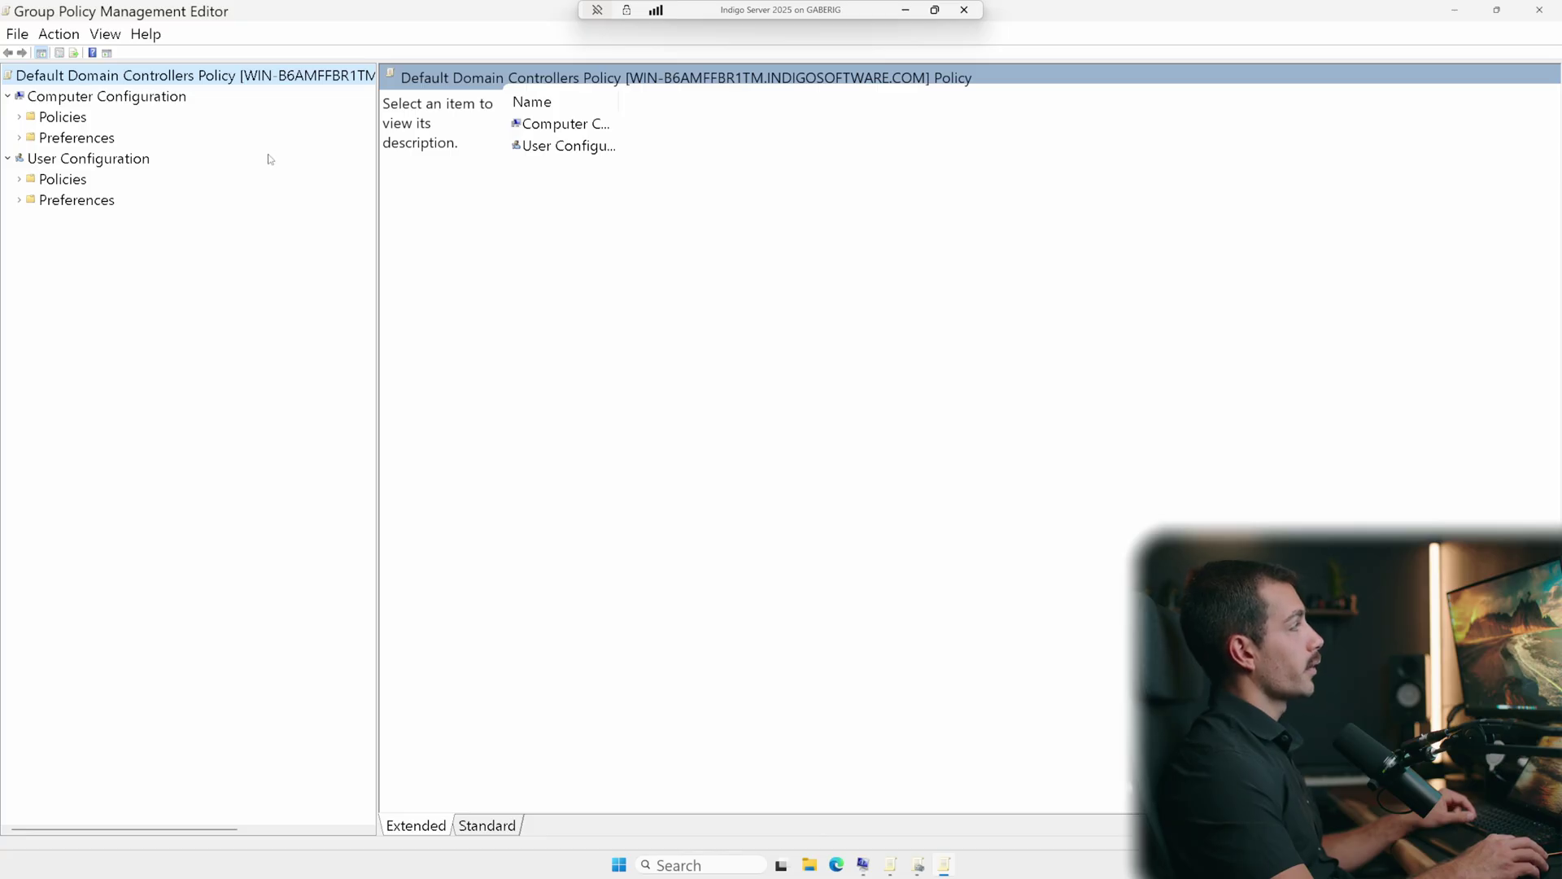
# Browse Computer Configuration > Windows Settings > Security Settings > Advanced Audit Policy Configuration to Account Logon's subcategories
pyautogui.click(19, 117)
pyautogui.click(31, 158)
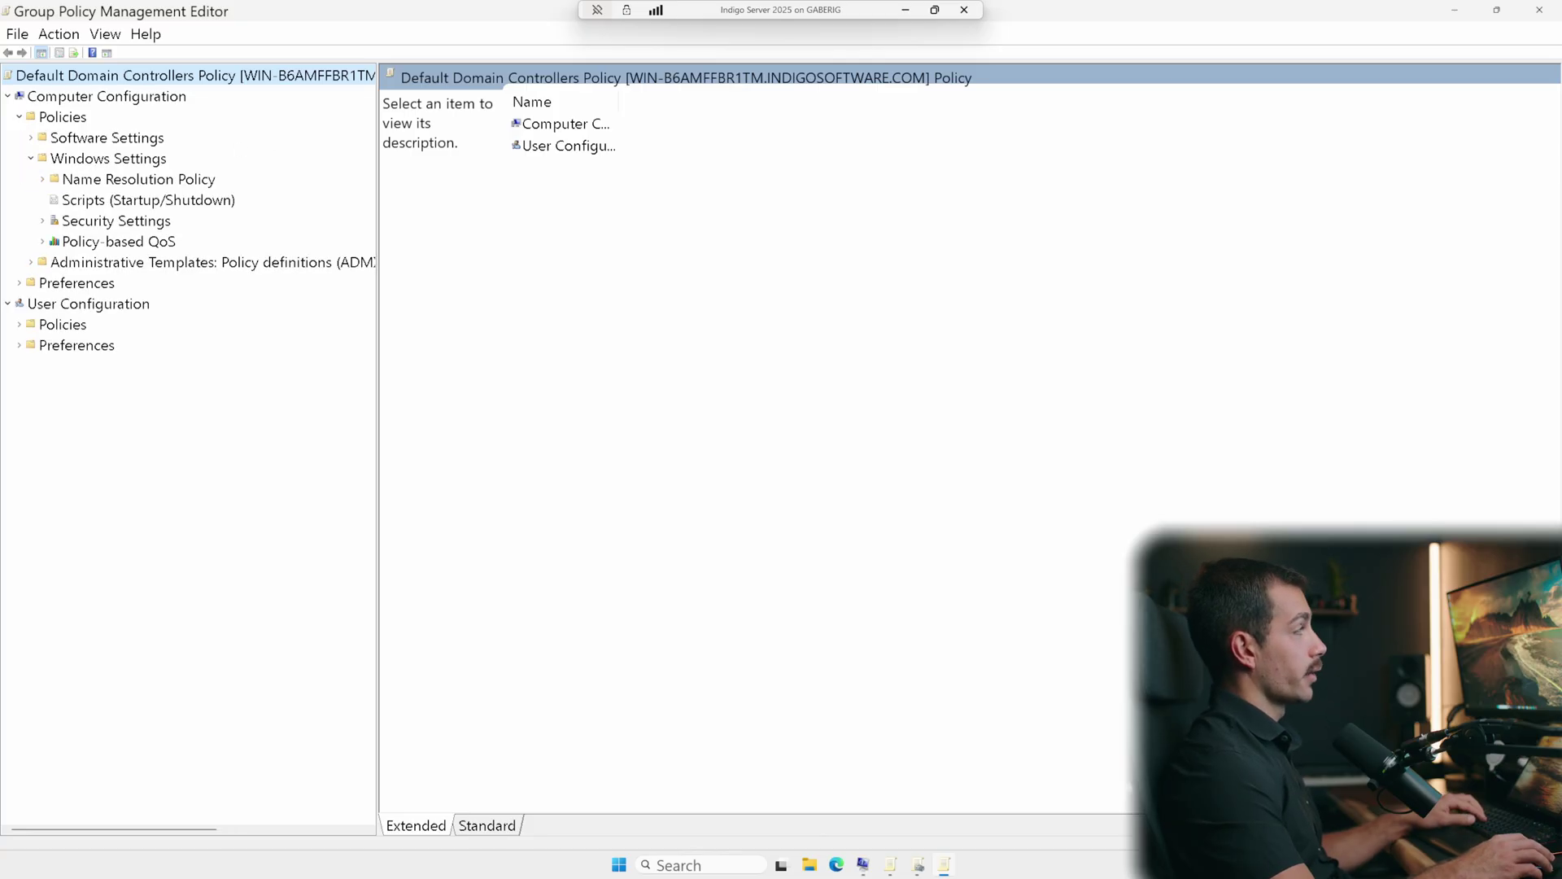
pyautogui.click(43, 221)
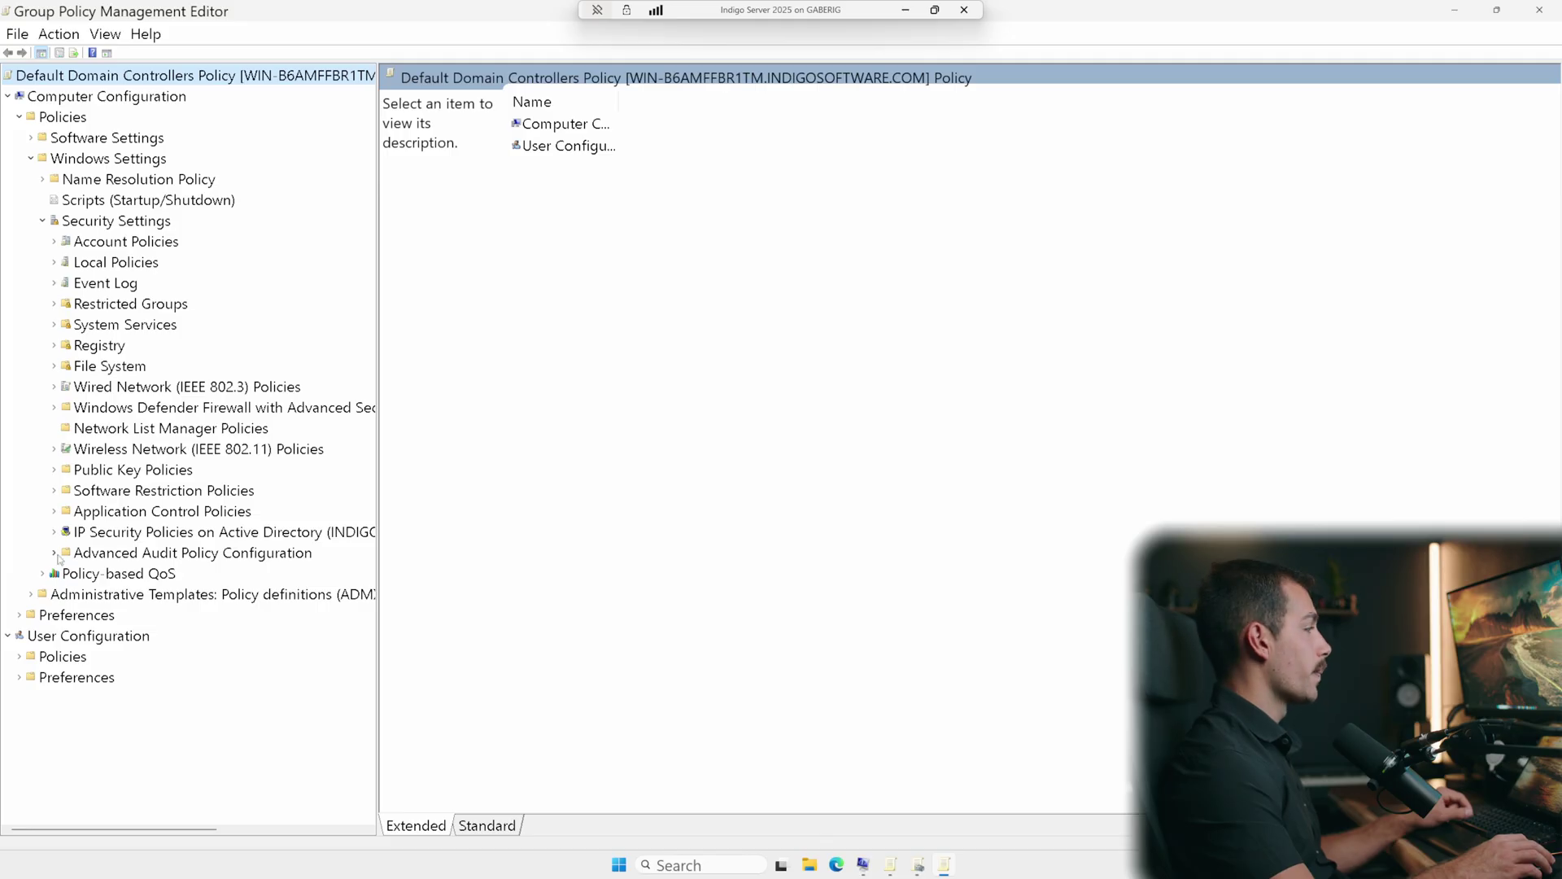
pyautogui.click(54, 553)
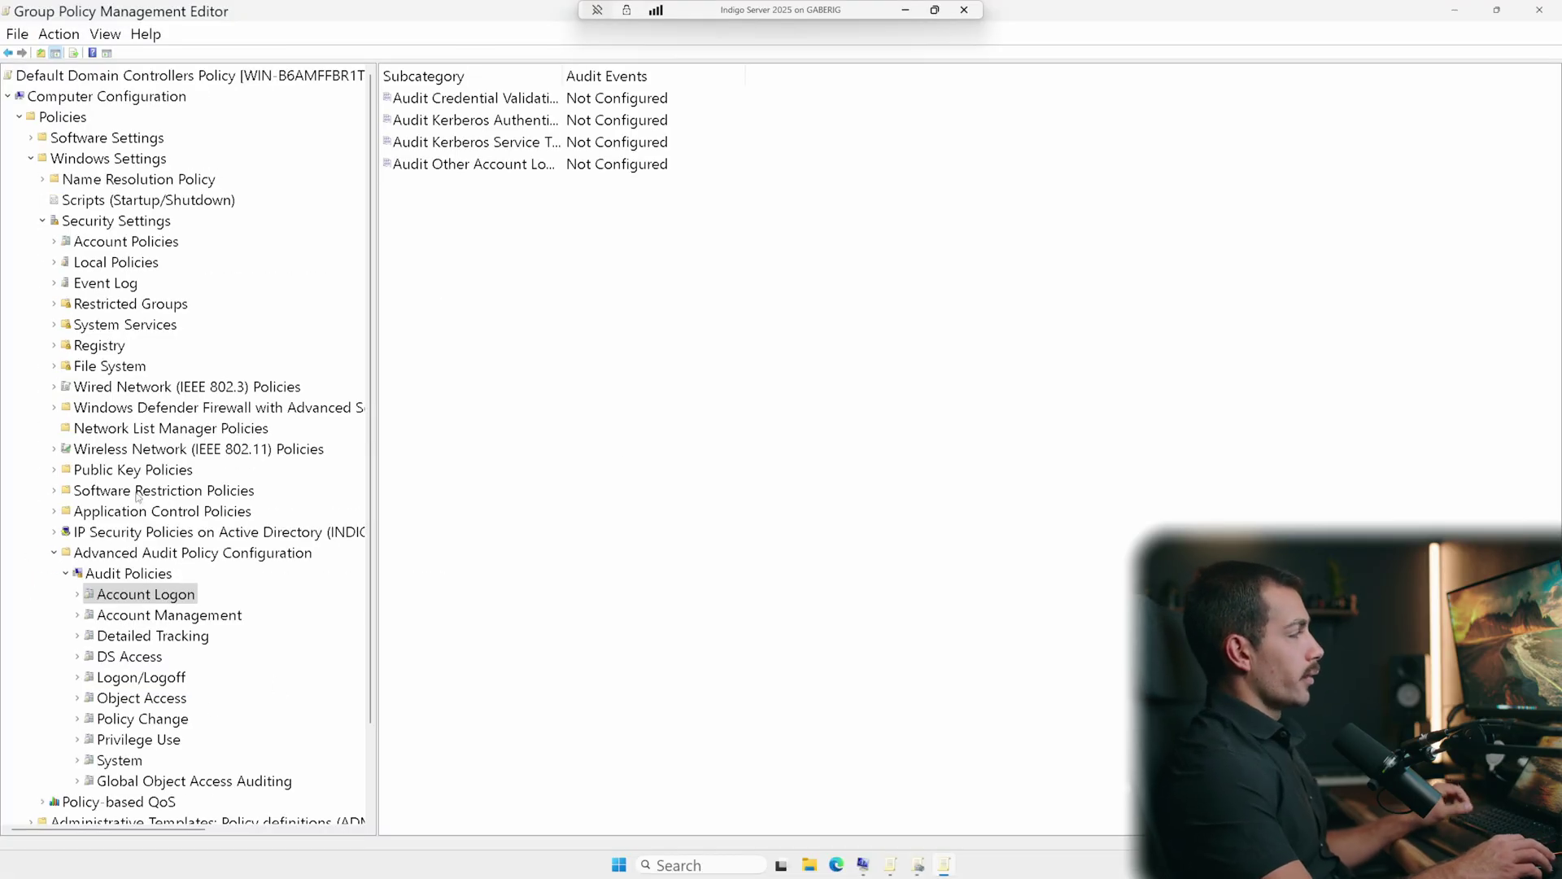
pyautogui.scroll(-1, 144, 560)
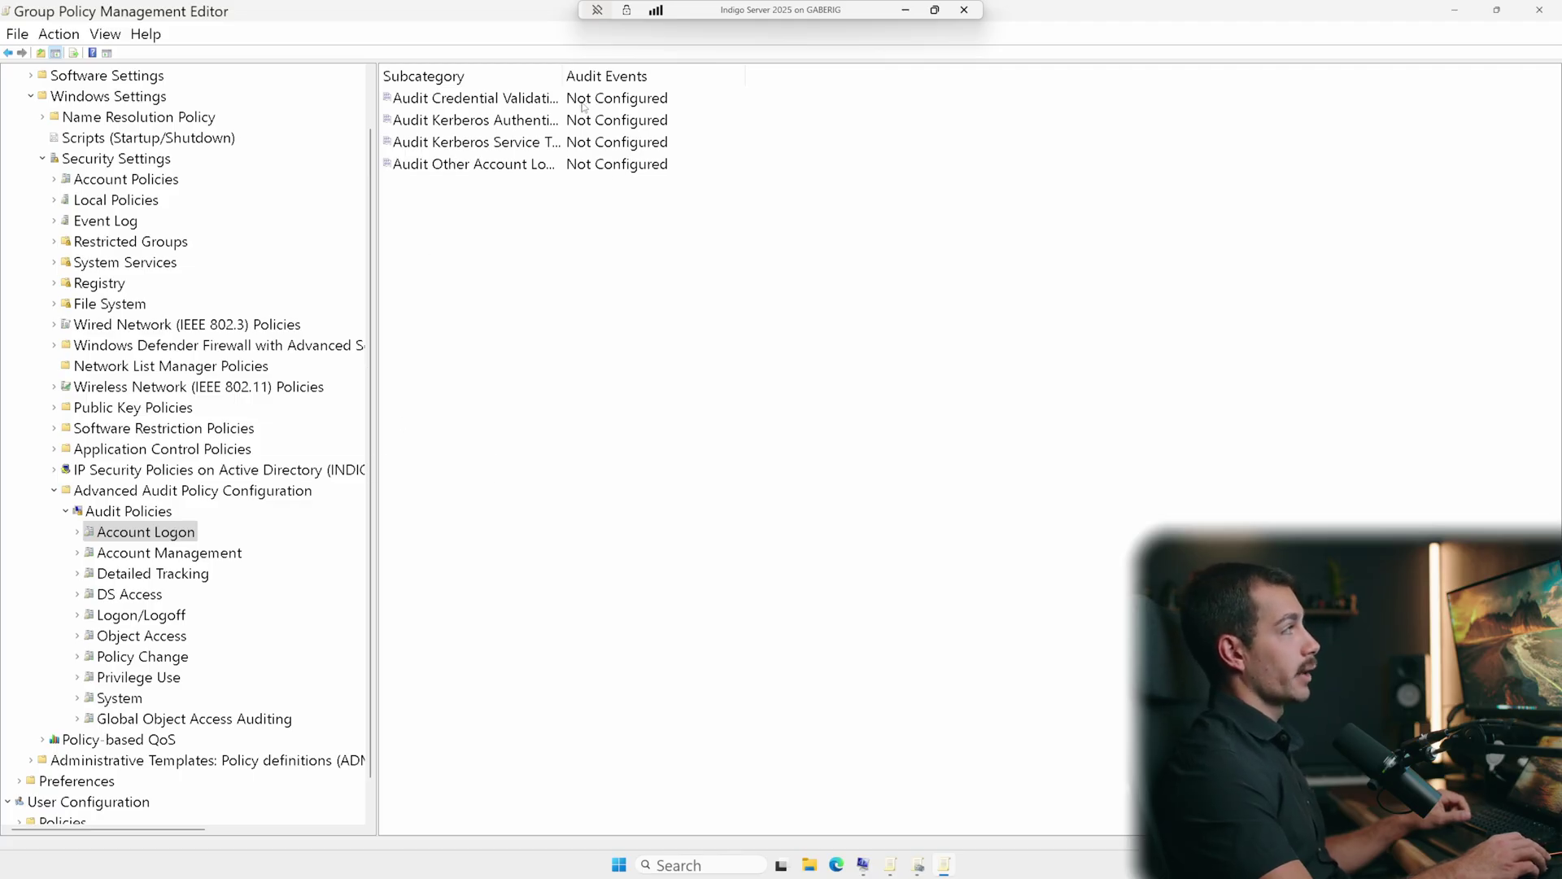
pyautogui.click(514, 103)
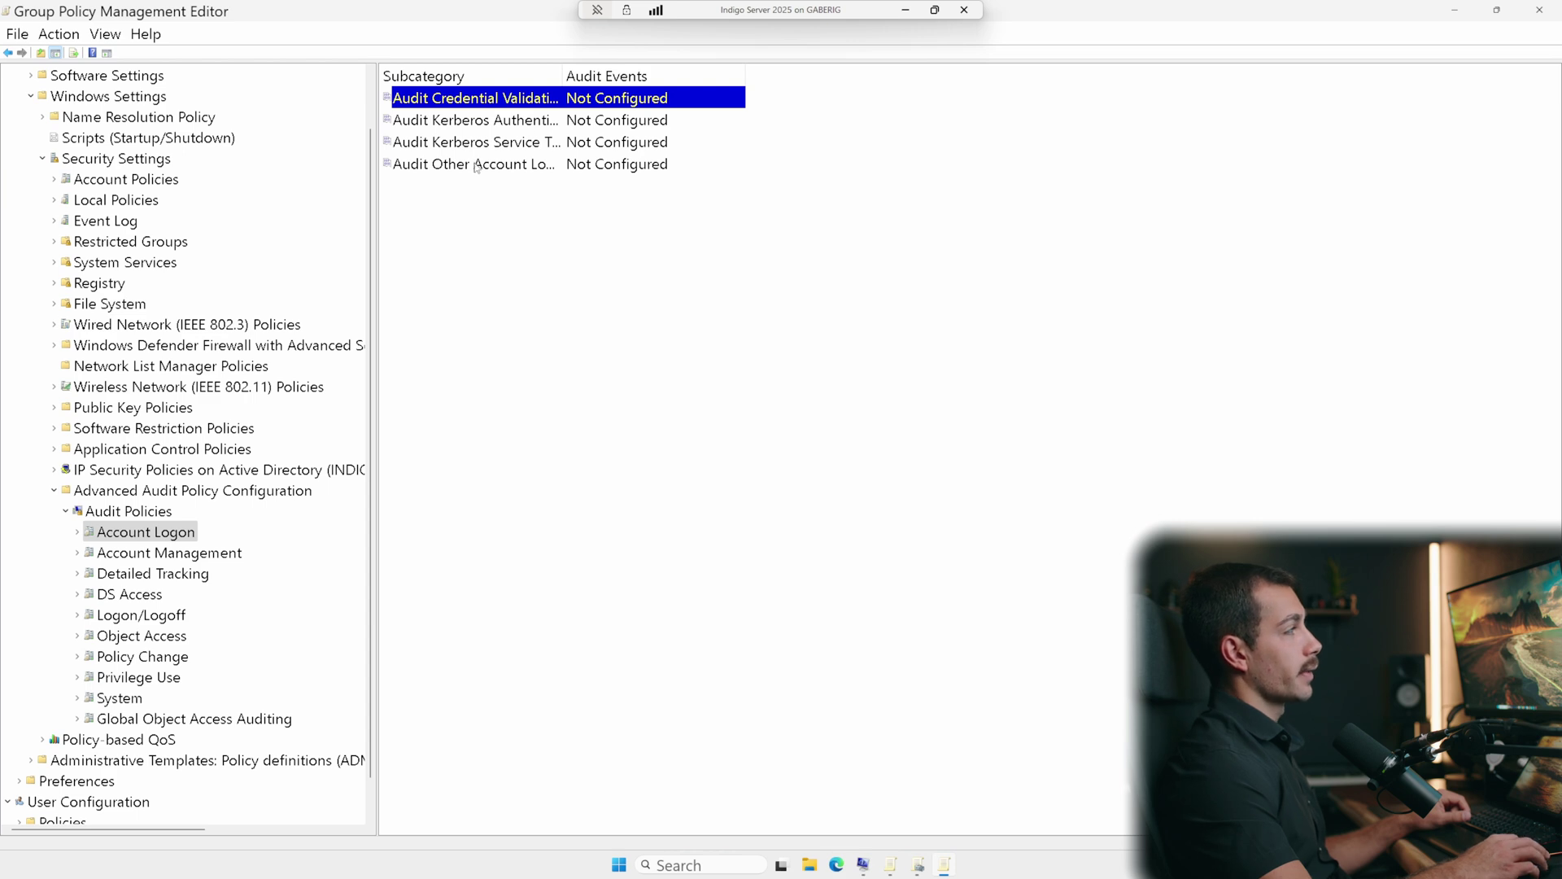
# Set Audit Credential Validation to audit both Success and Failure
pyautogui.doubleClick(541, 104)
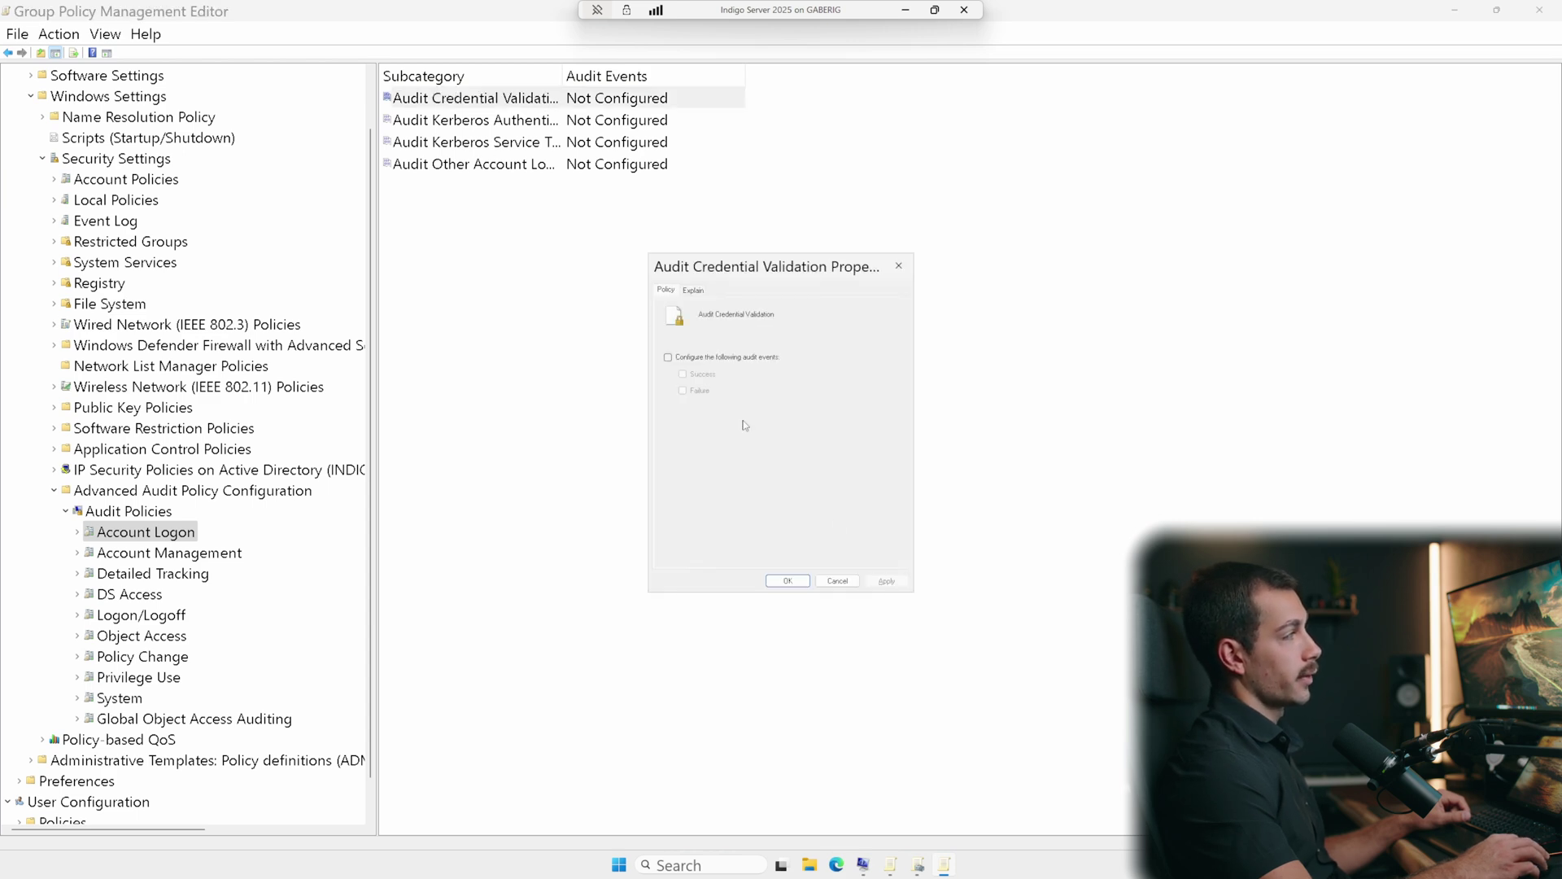
pyautogui.click(713, 356)
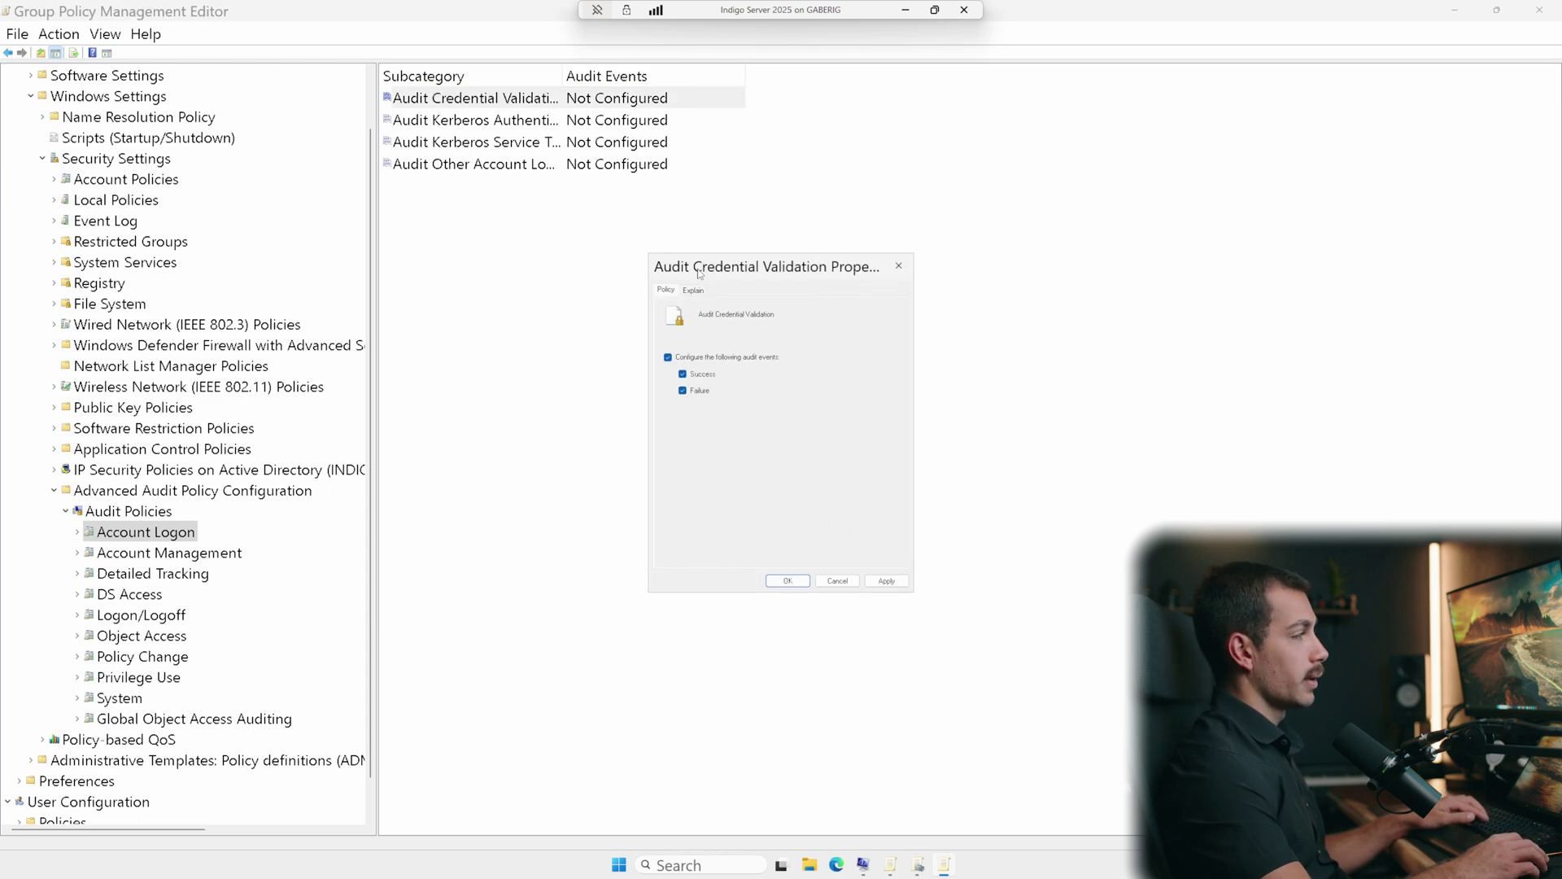
pyautogui.press('Return')
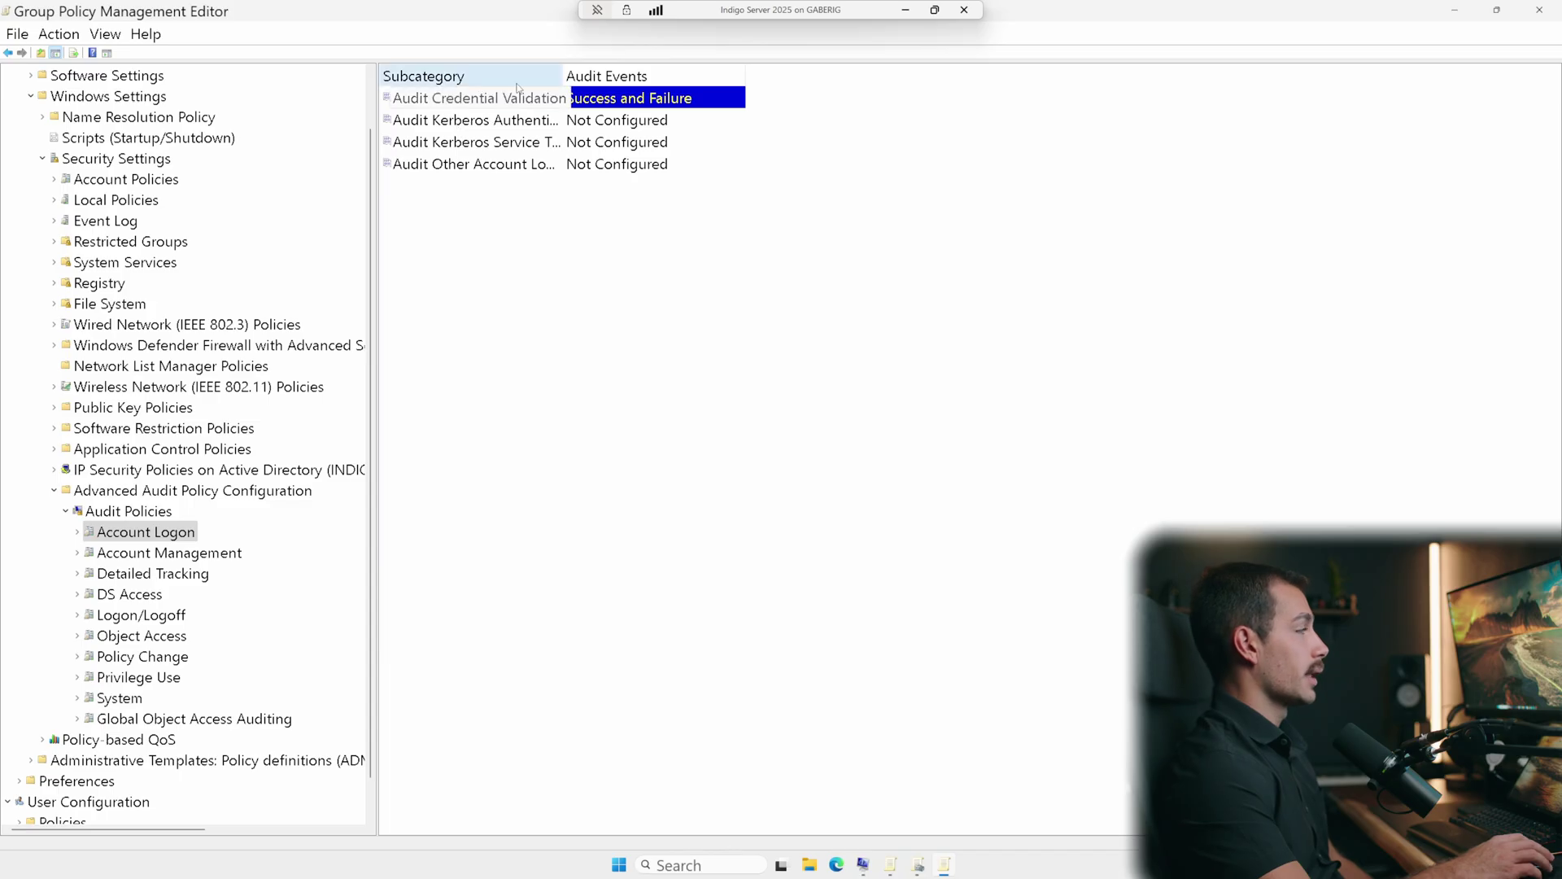
pyautogui.click(516, 127)
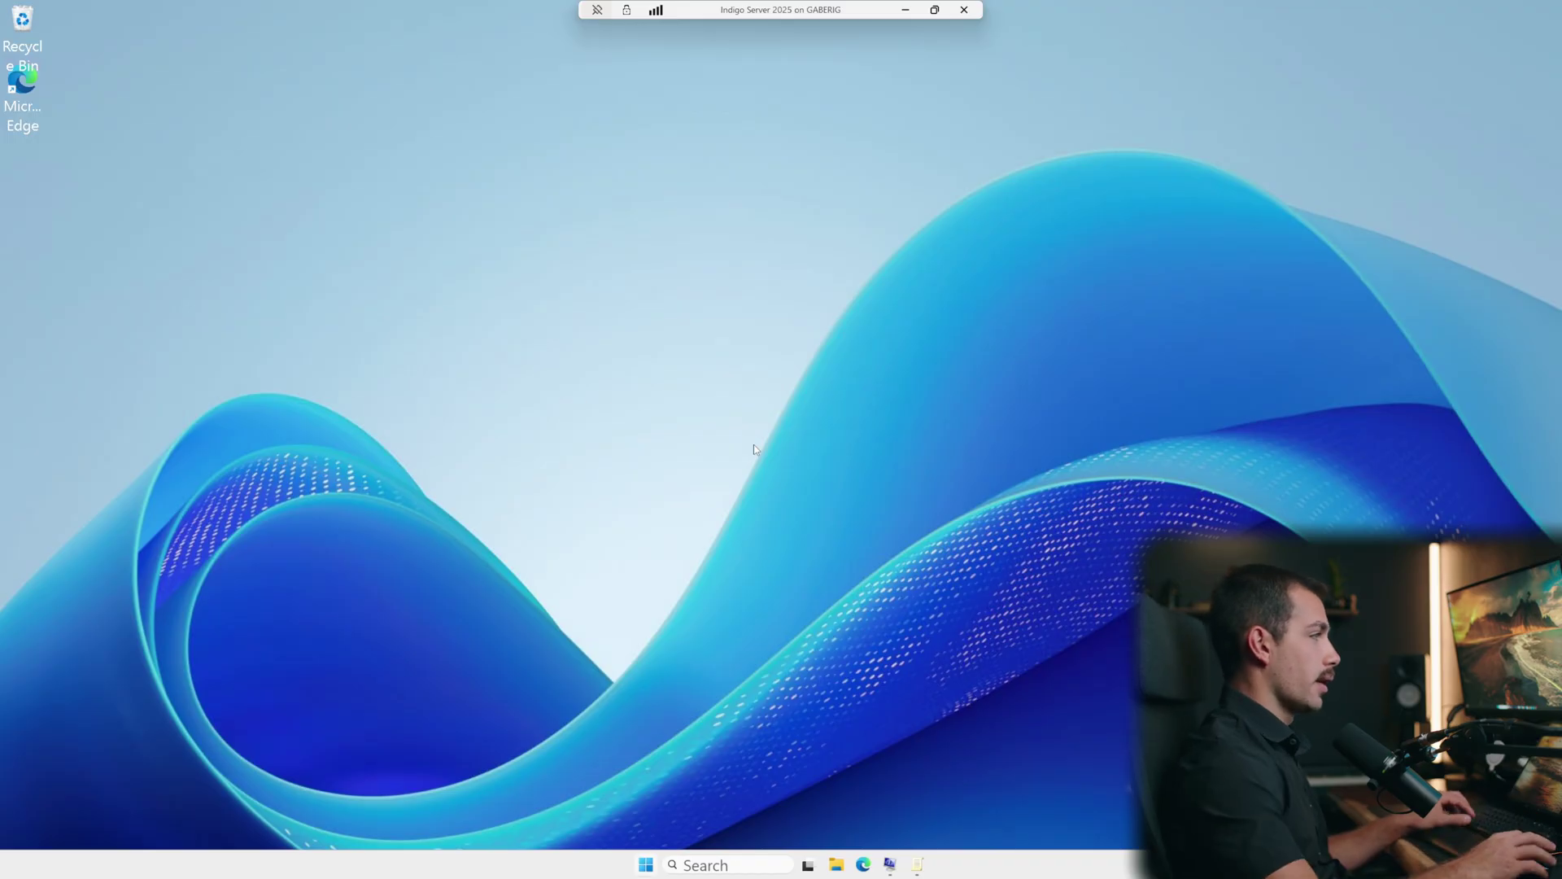
# Launch Registry Editor by running regedit
pyautogui.press('super')
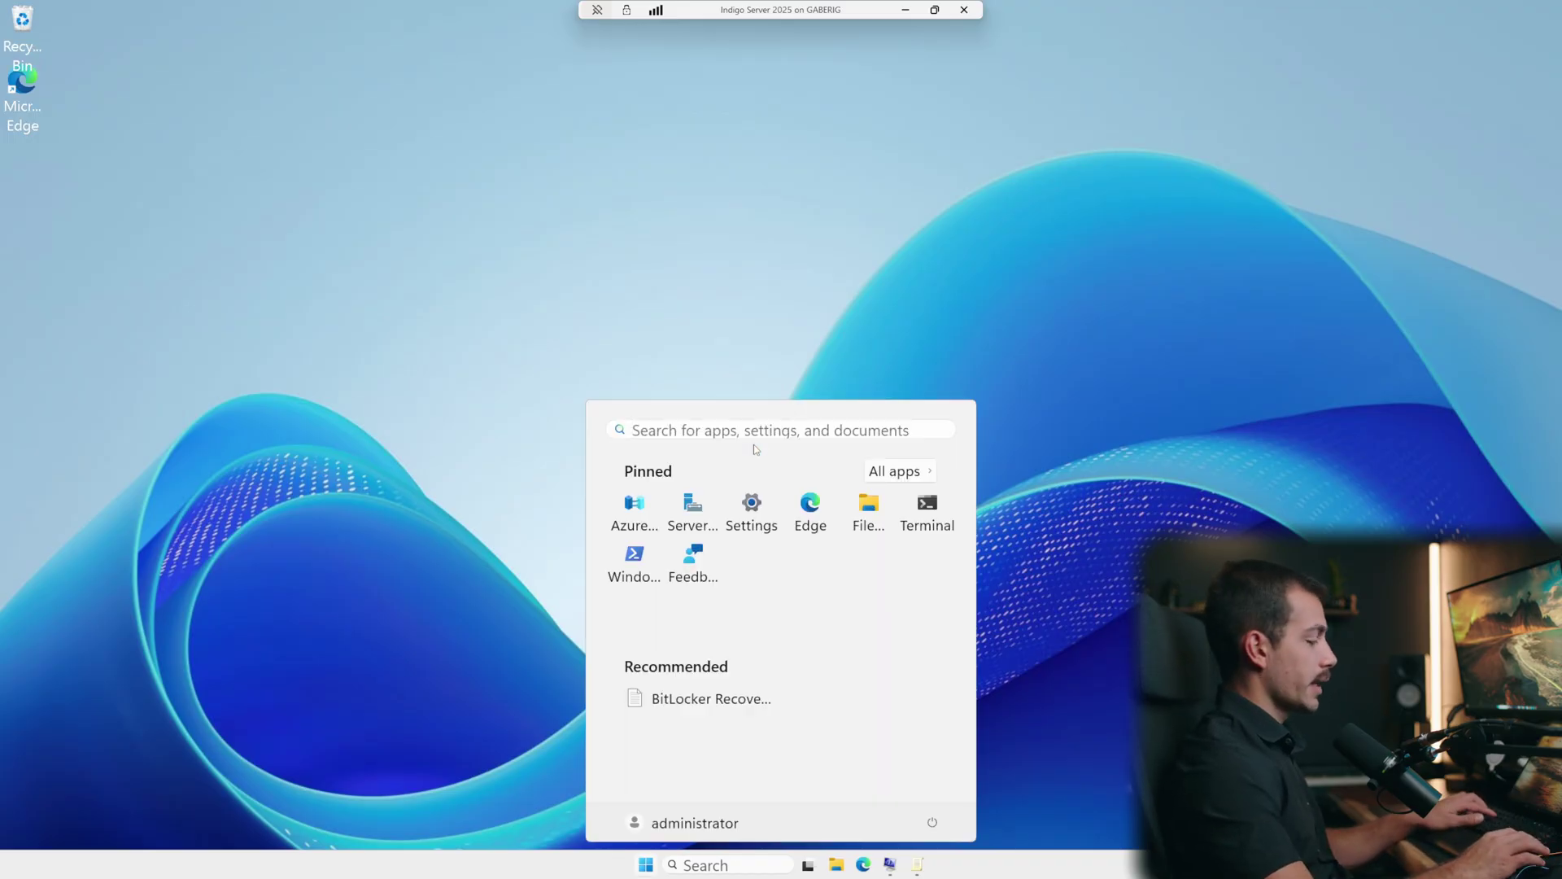
pyautogui.press('Escape')
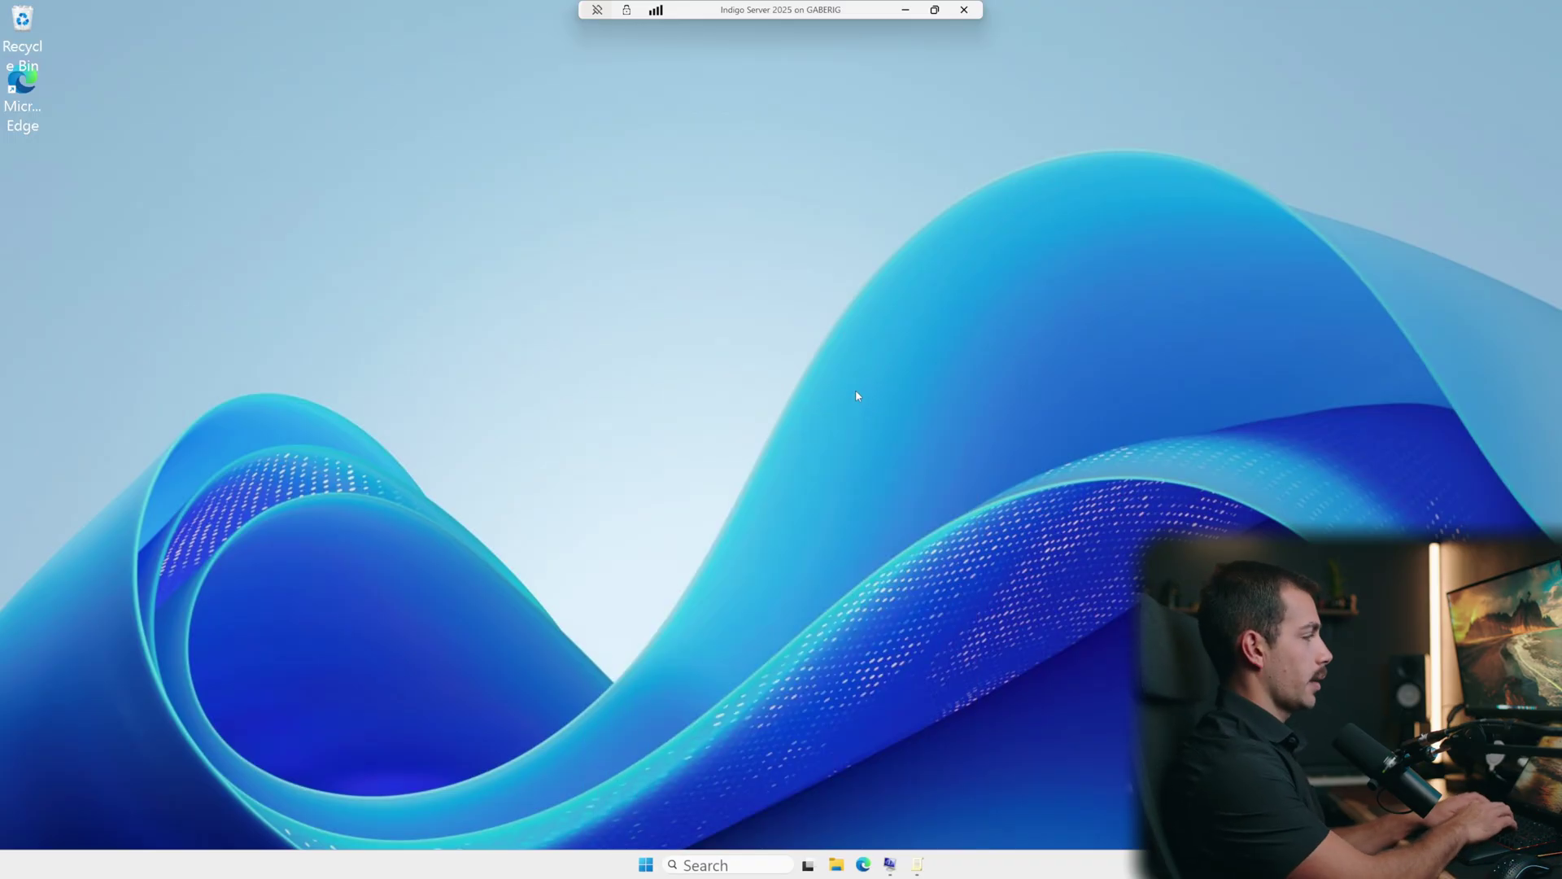
pyautogui.press('super+r')
pyautogui.write('regedit')
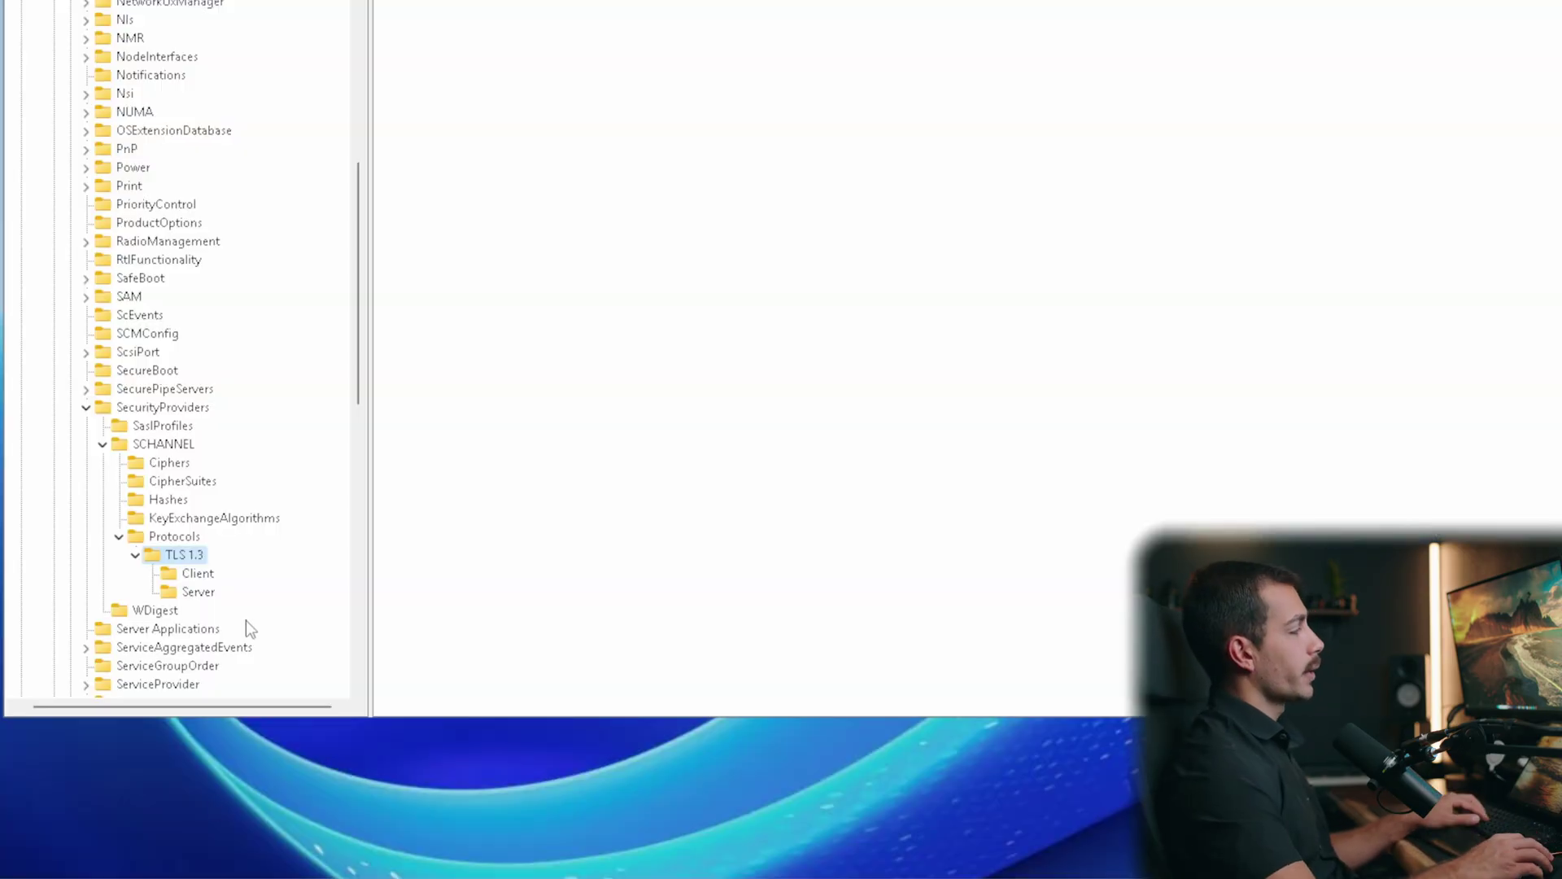
# Create a New Key #1 under Protocols, then delete it
pyautogui.click(183, 537)
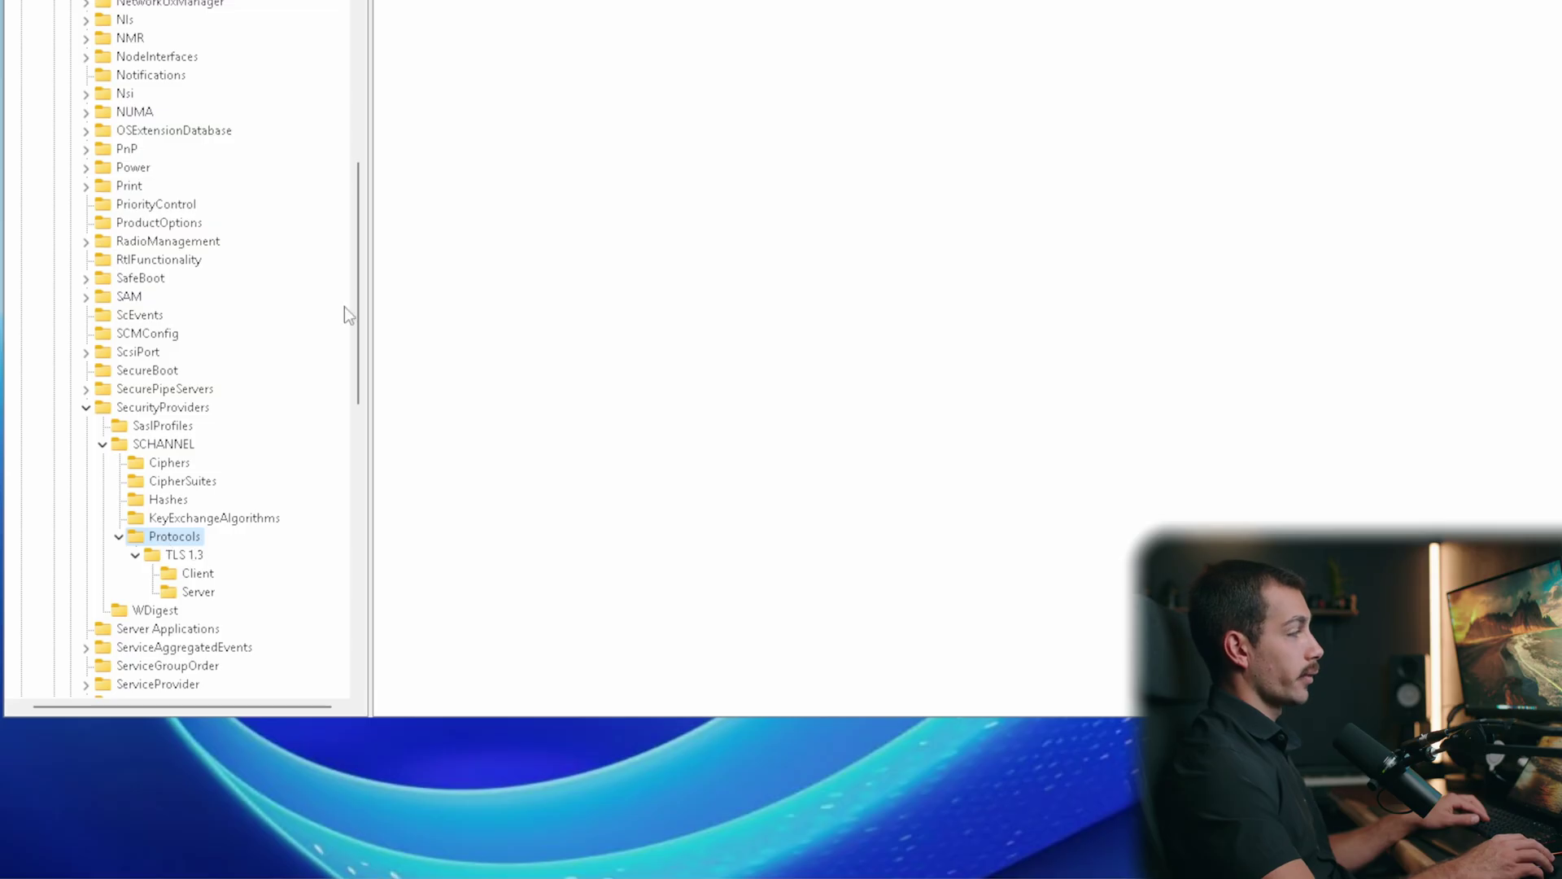
pyautogui.rightClick(597, 134)
pyautogui.rightClick(174, 537)
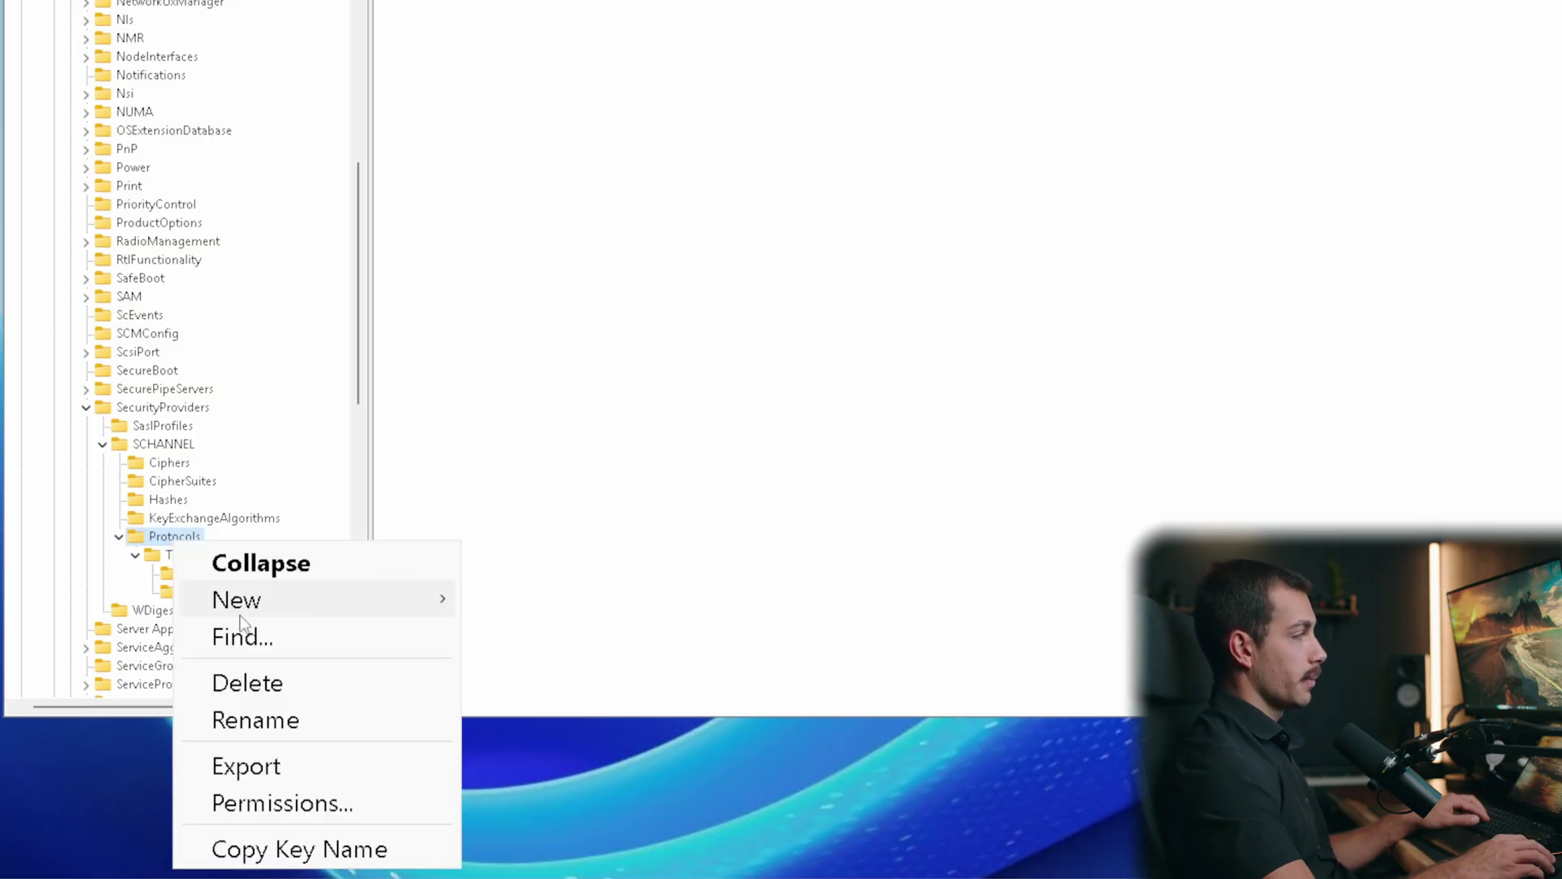
pyautogui.moveTo(242, 620)
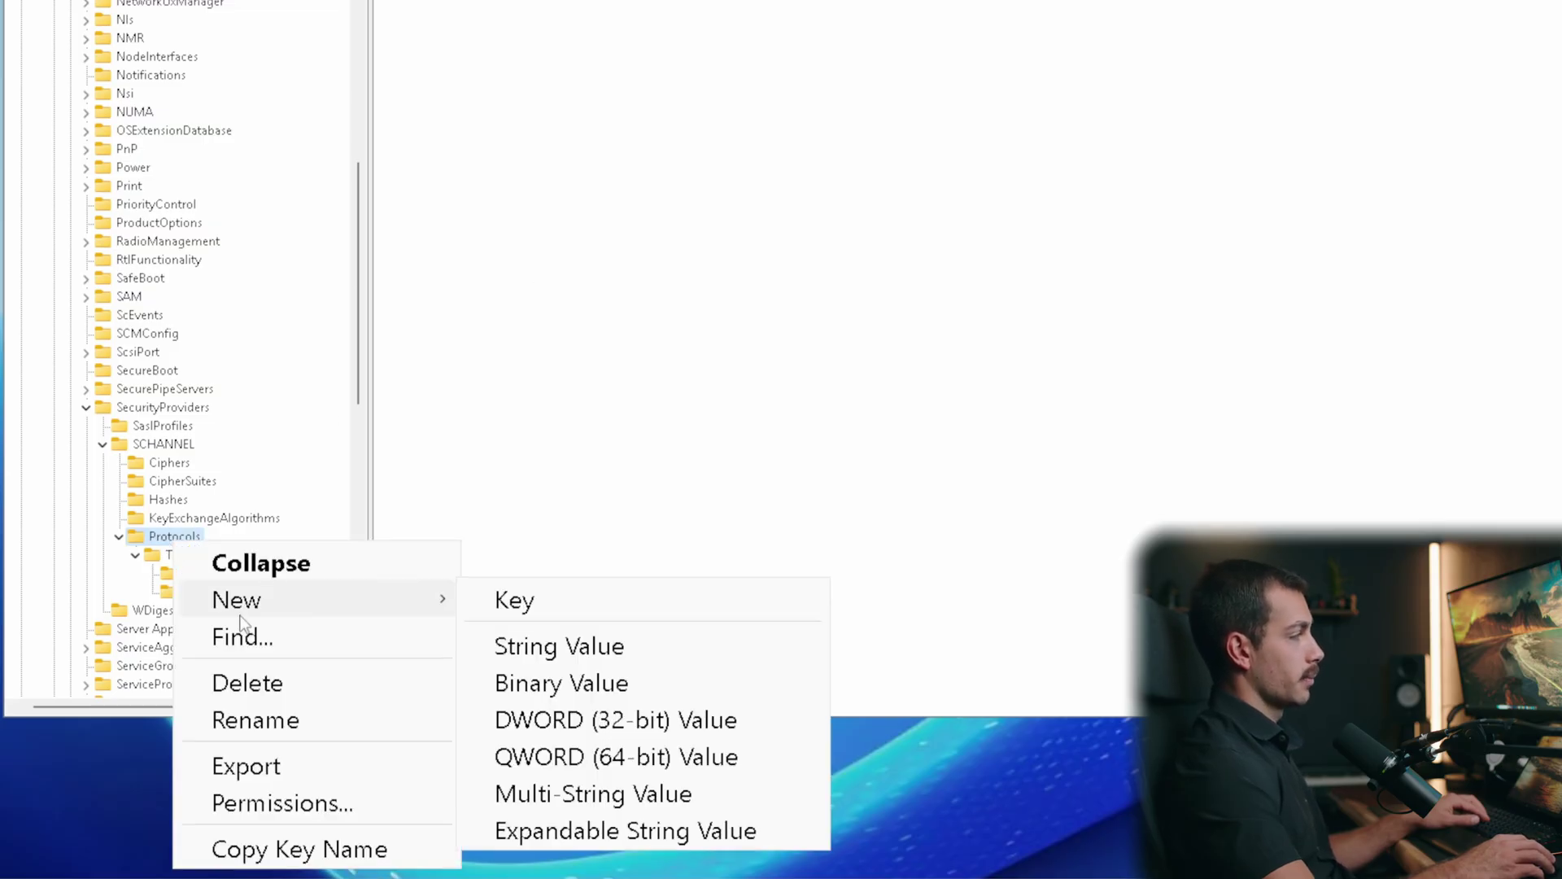
pyautogui.click(564, 600)
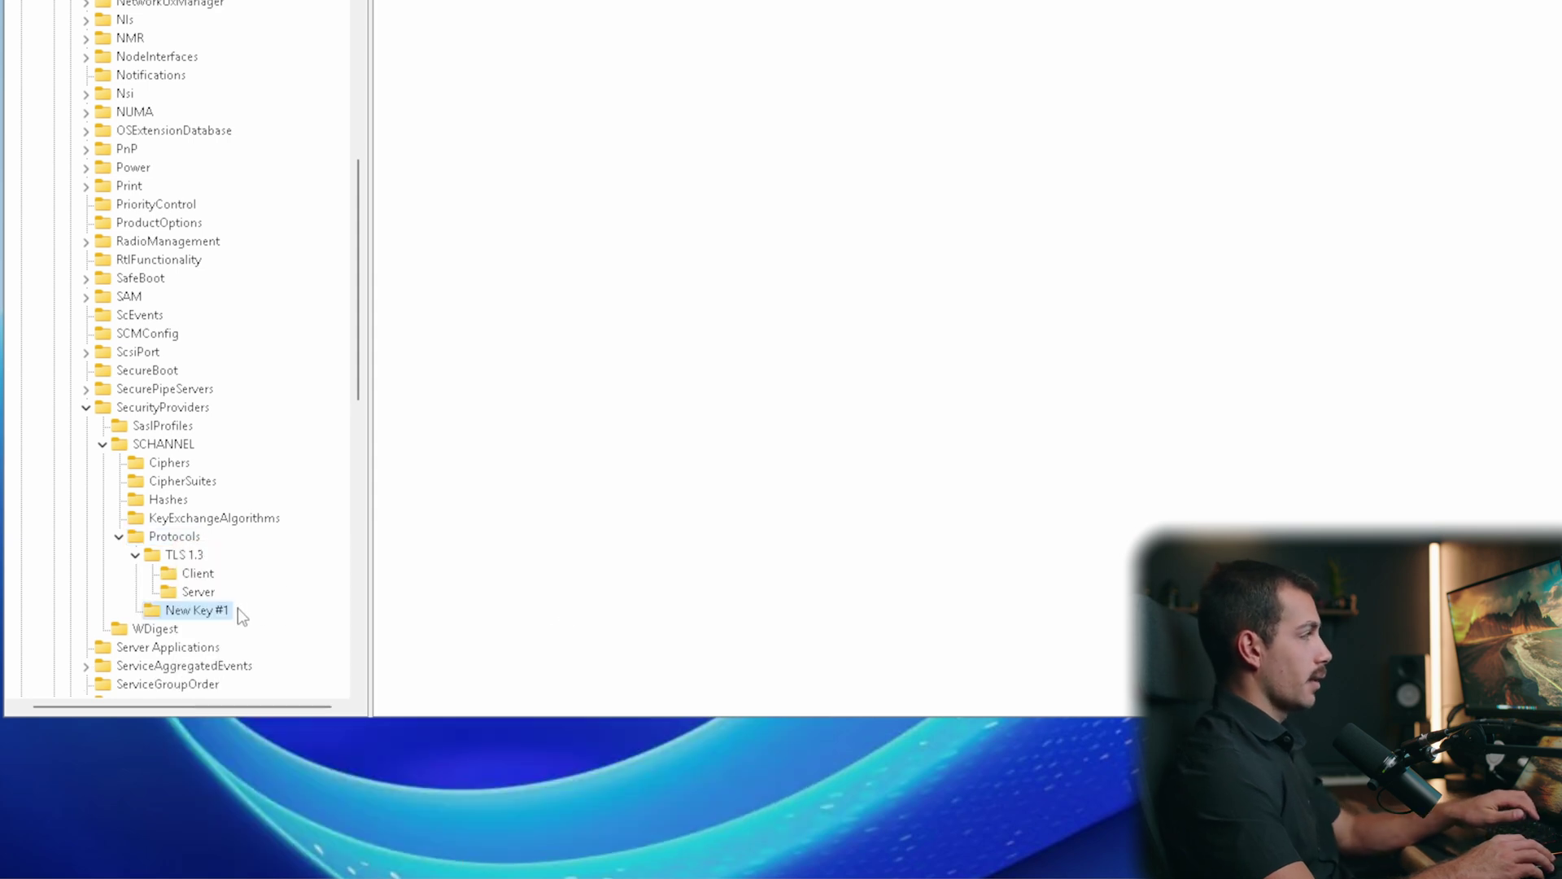
pyautogui.press('Delete')
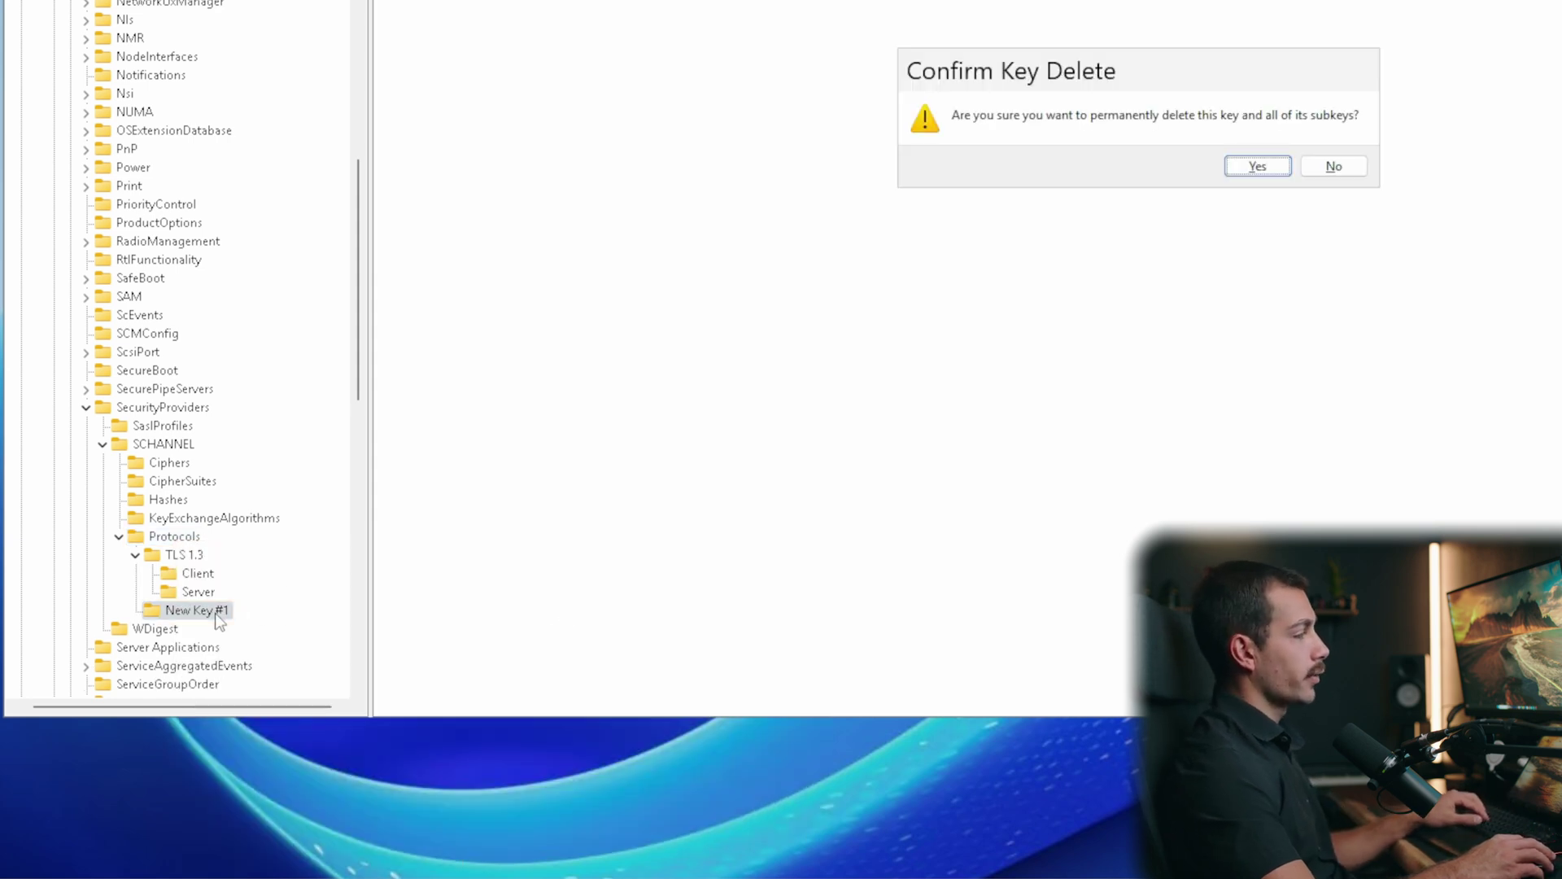
pyautogui.click(1257, 166)
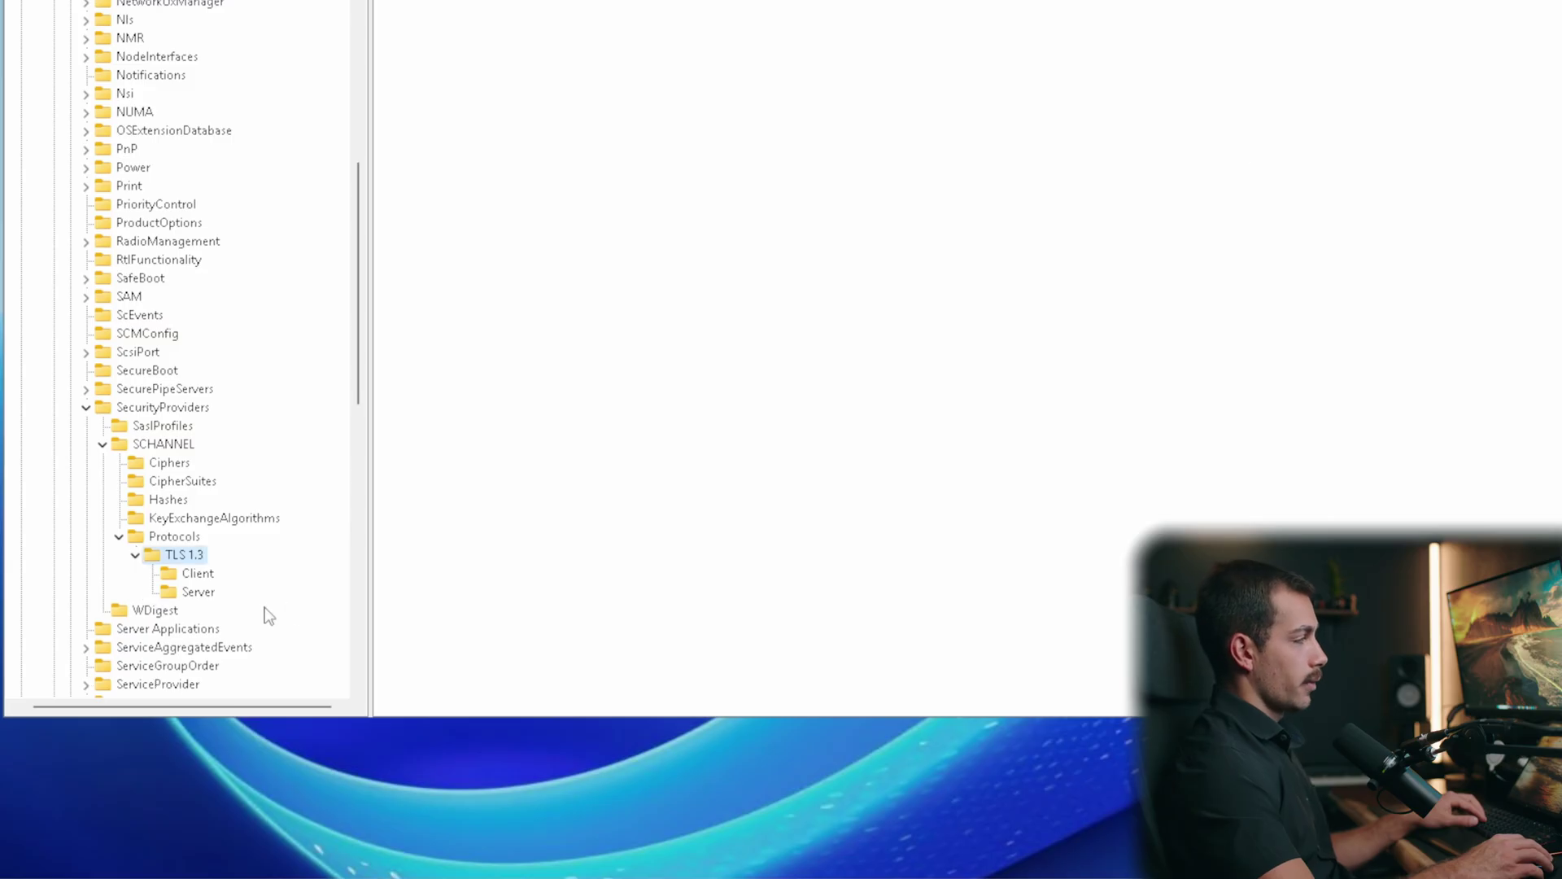
# Create a new subkey under TLS 1.3 and delete it again
pyautogui.rightClick(176, 561)
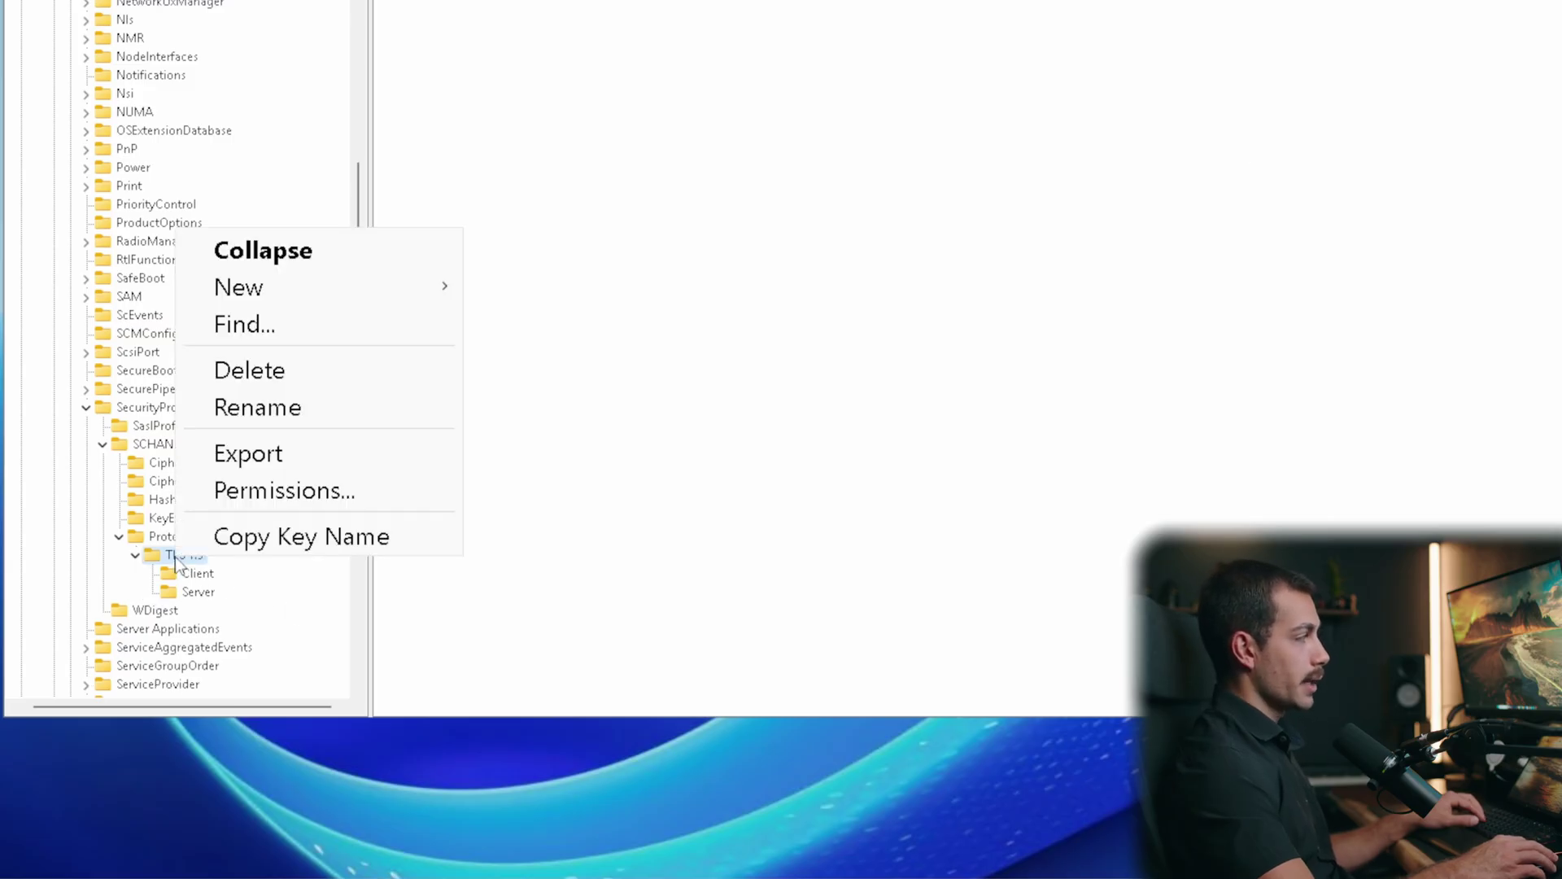
pyautogui.moveTo(282, 297)
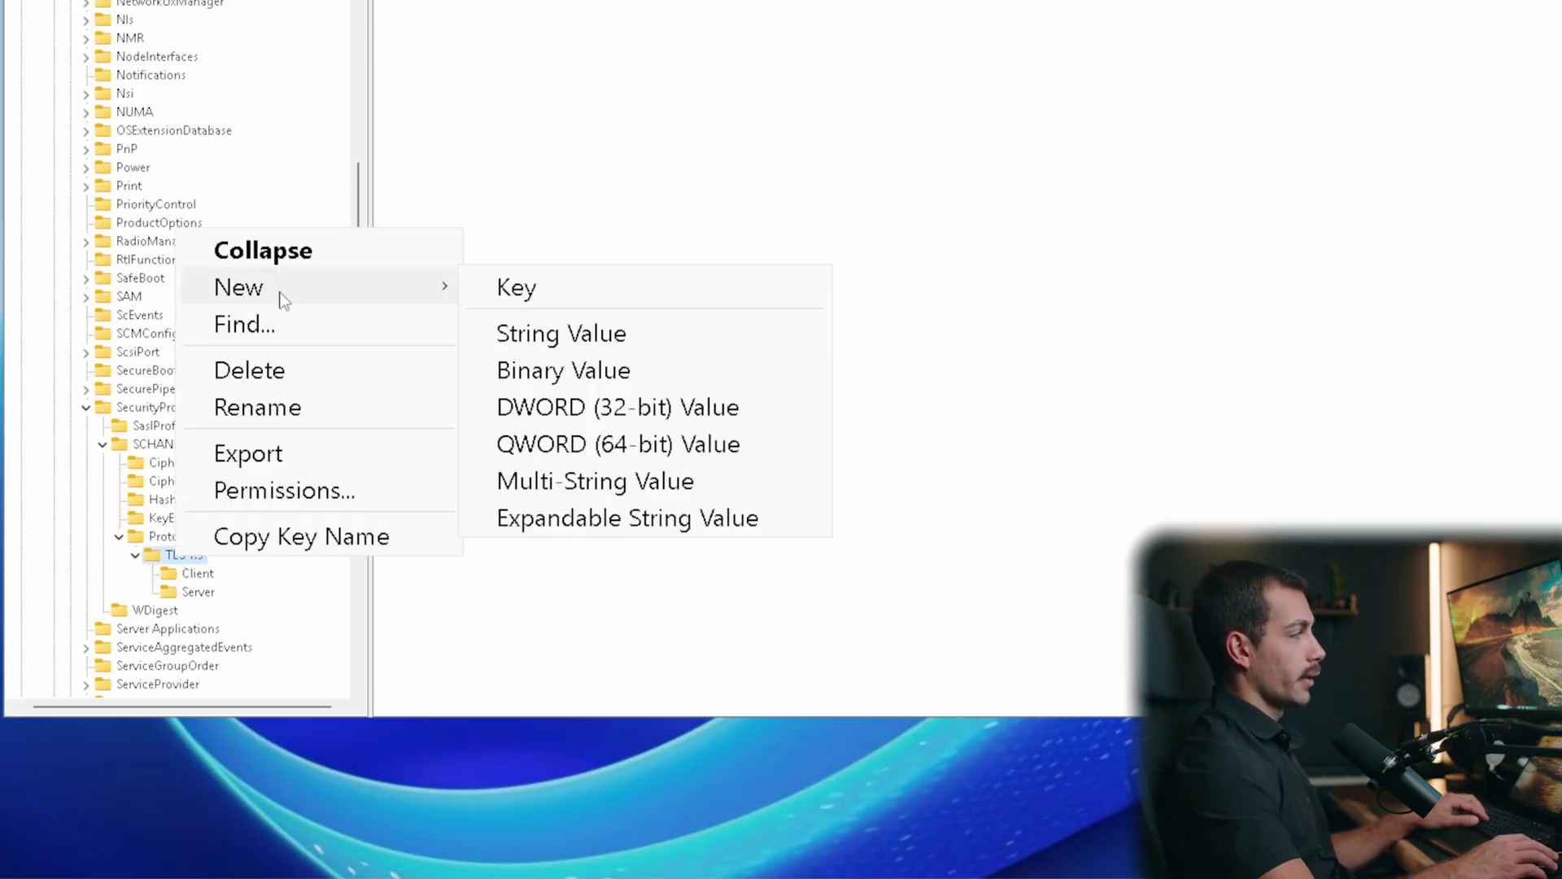
pyautogui.click(624, 286)
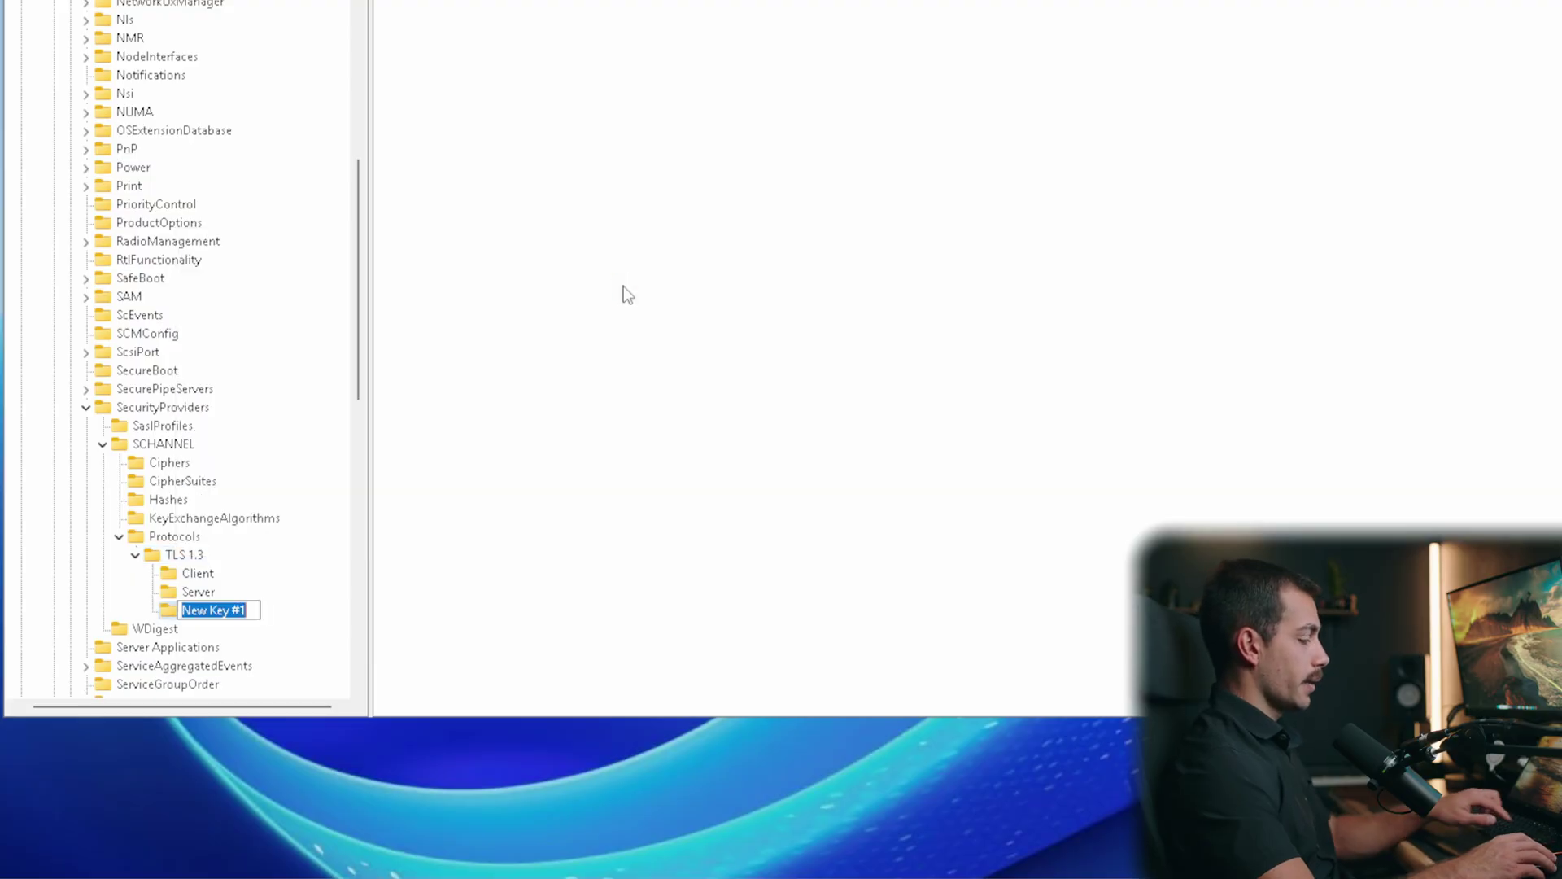
pyautogui.press('Delete')
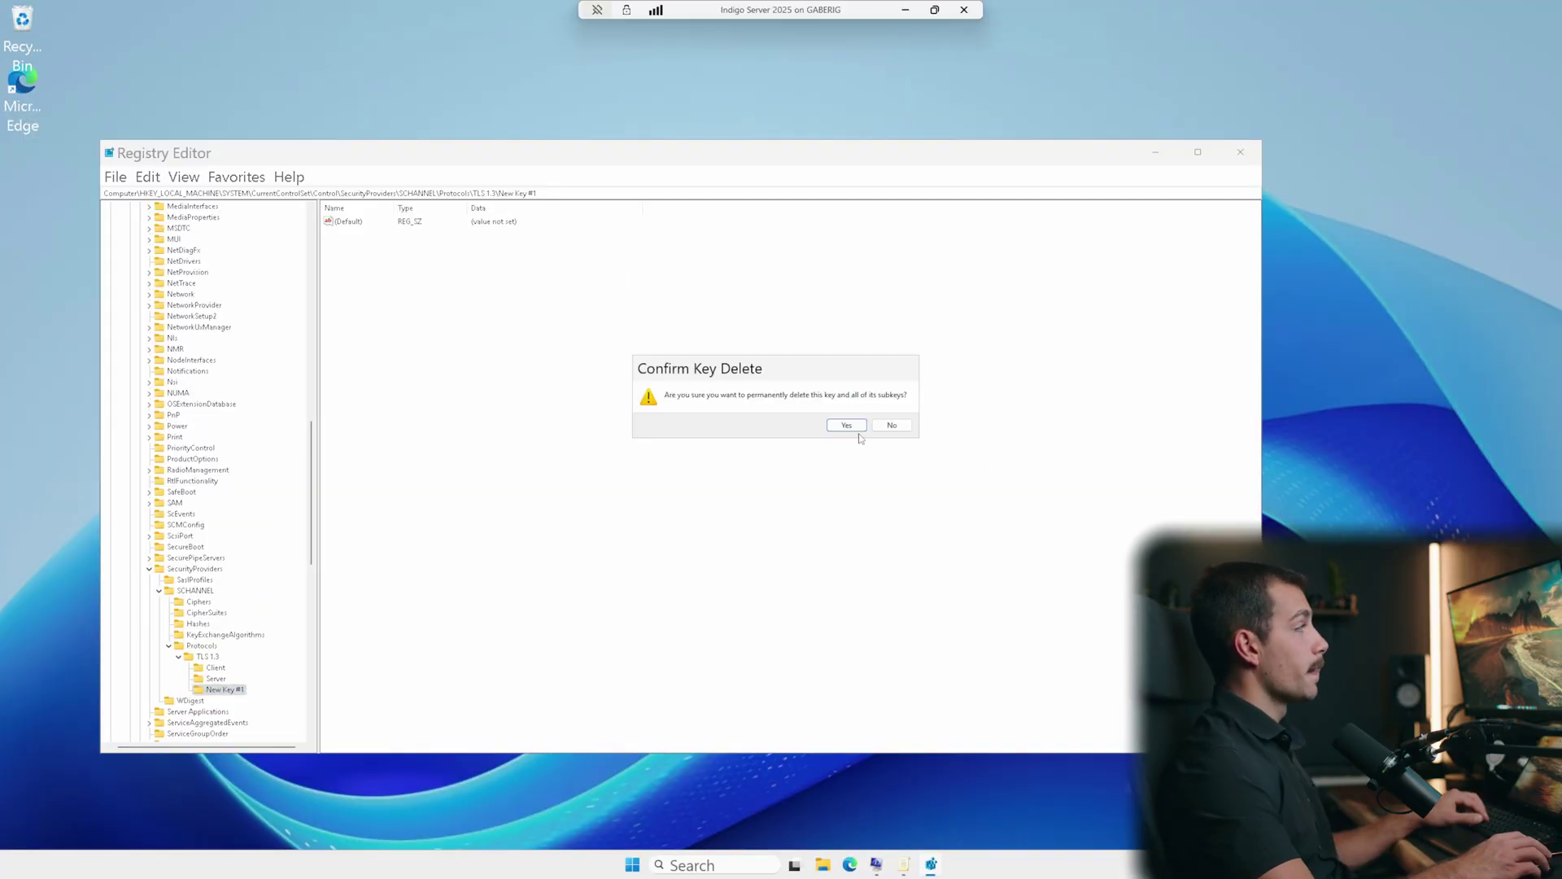
pyautogui.click(852, 423)
# Try adding a duplicate Enabled DWORD to the TLS 1.3 Client key, then delete the leftover New Value #1
pyautogui.click(230, 669)
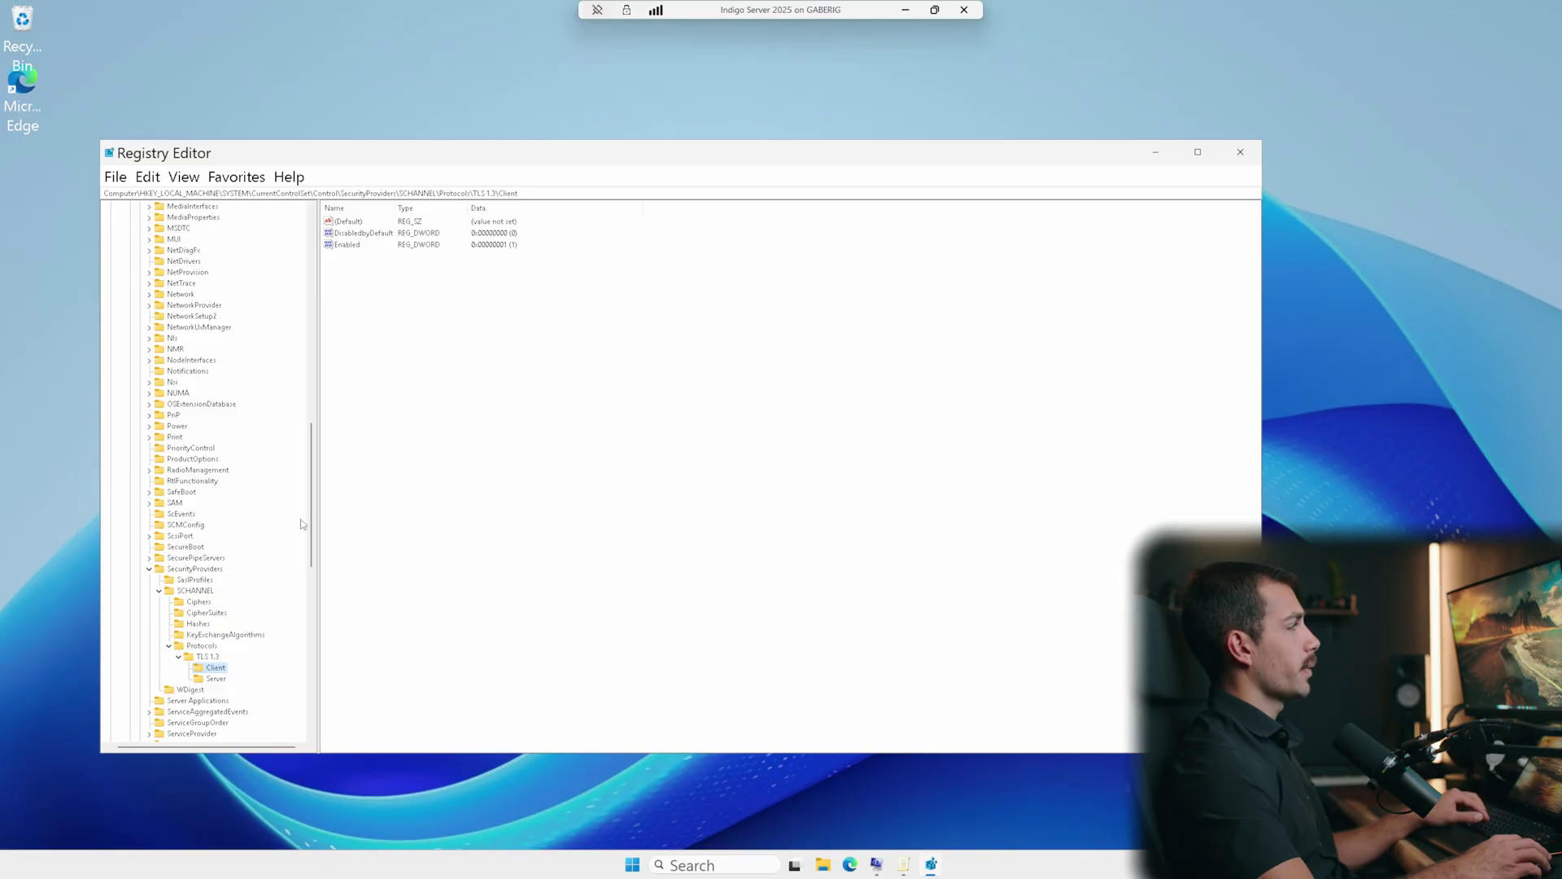
pyautogui.click(352, 245)
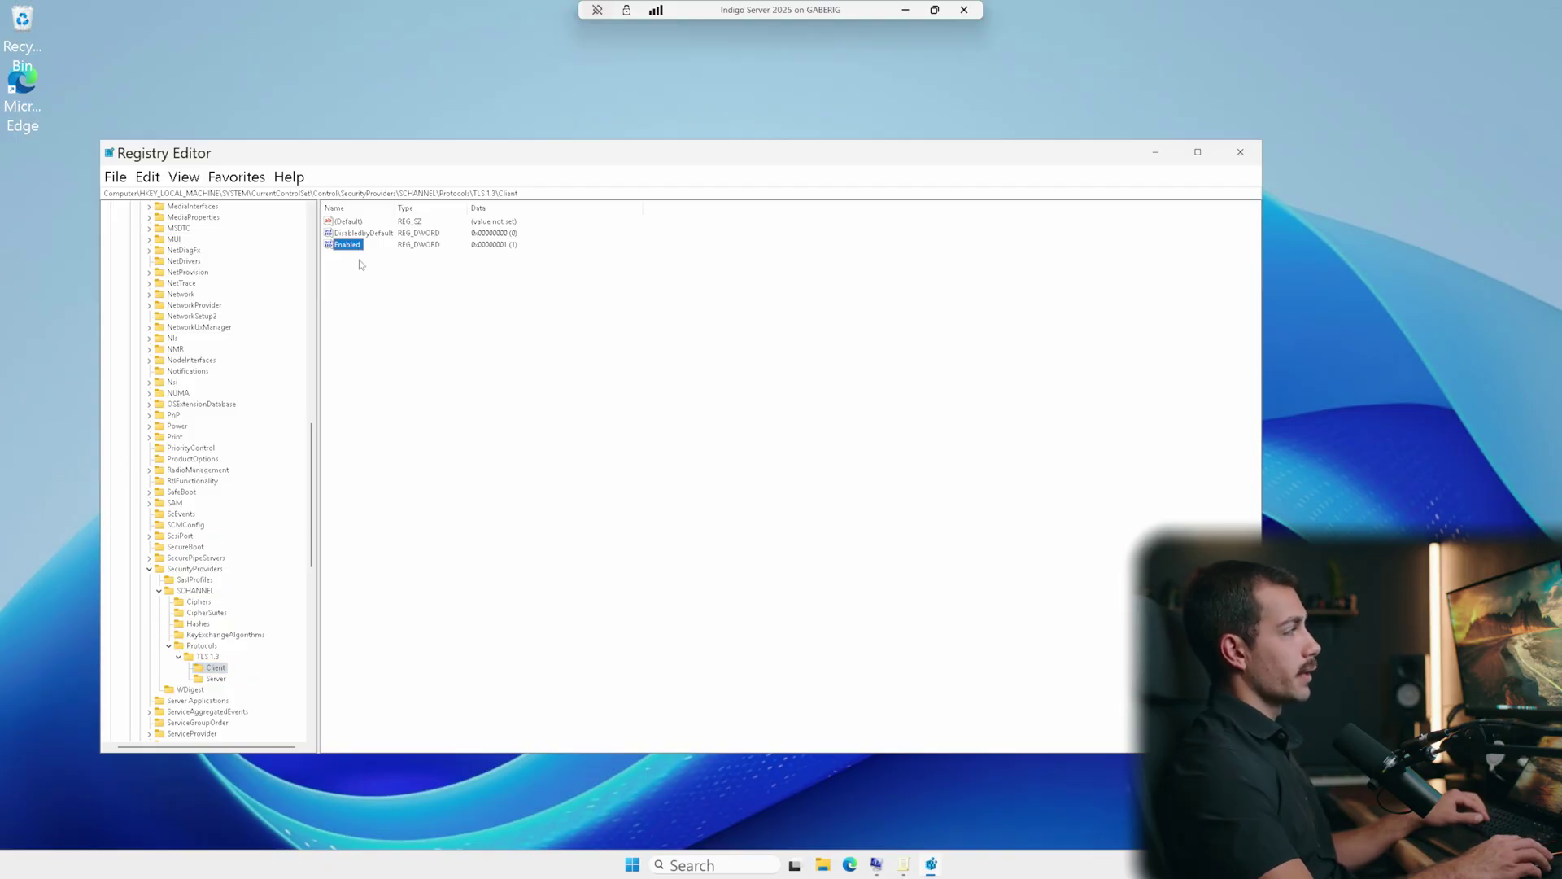
pyautogui.rightClick(364, 275)
pyautogui.moveTo(440, 287)
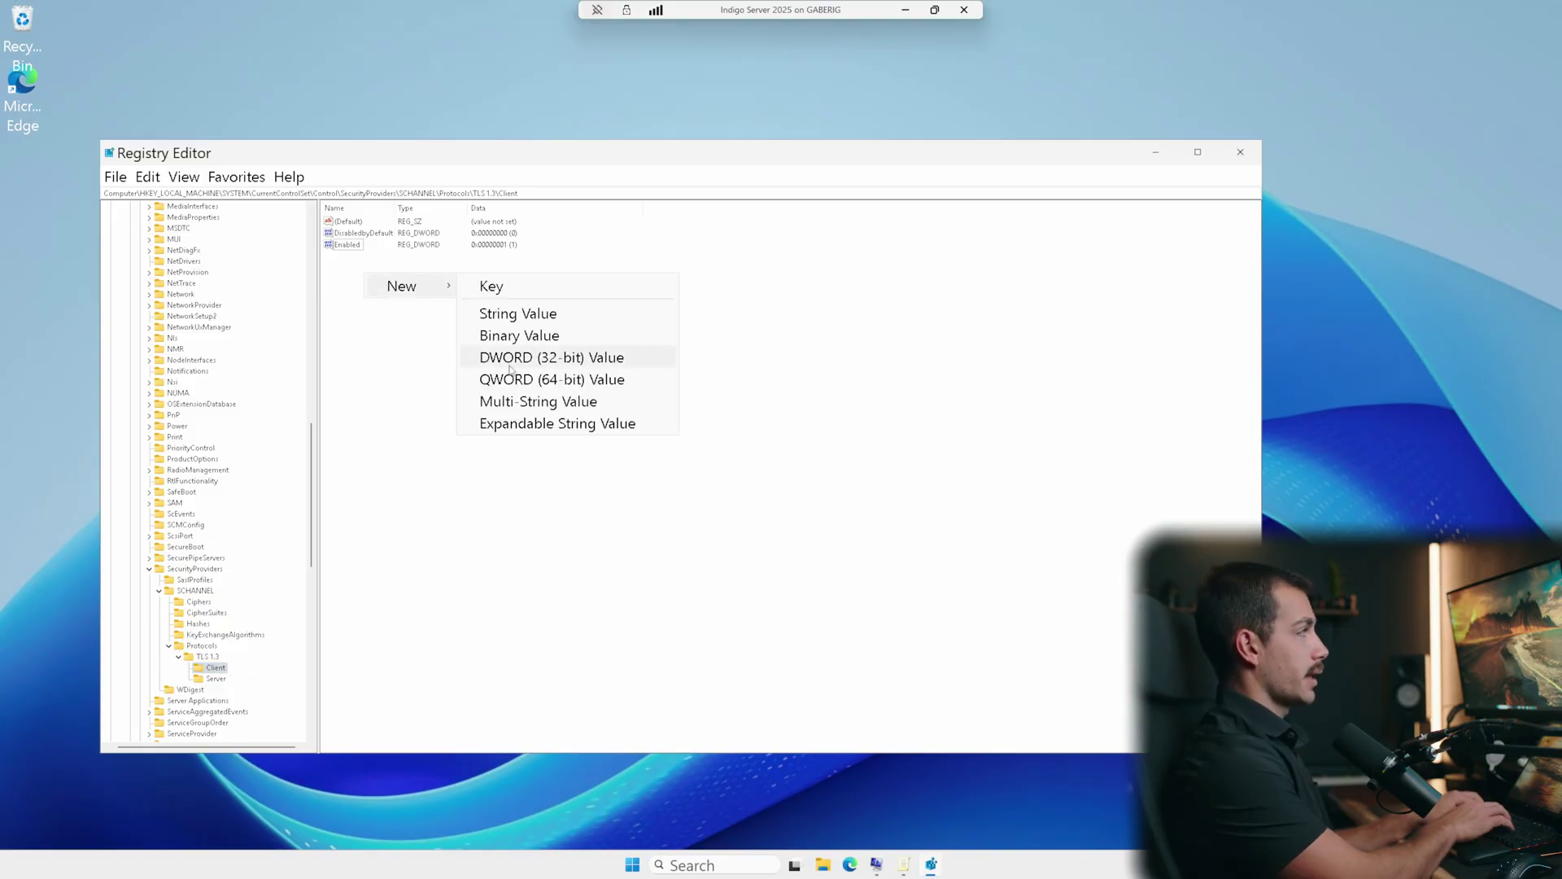
pyautogui.click(554, 355)
pyautogui.write('Enabled')
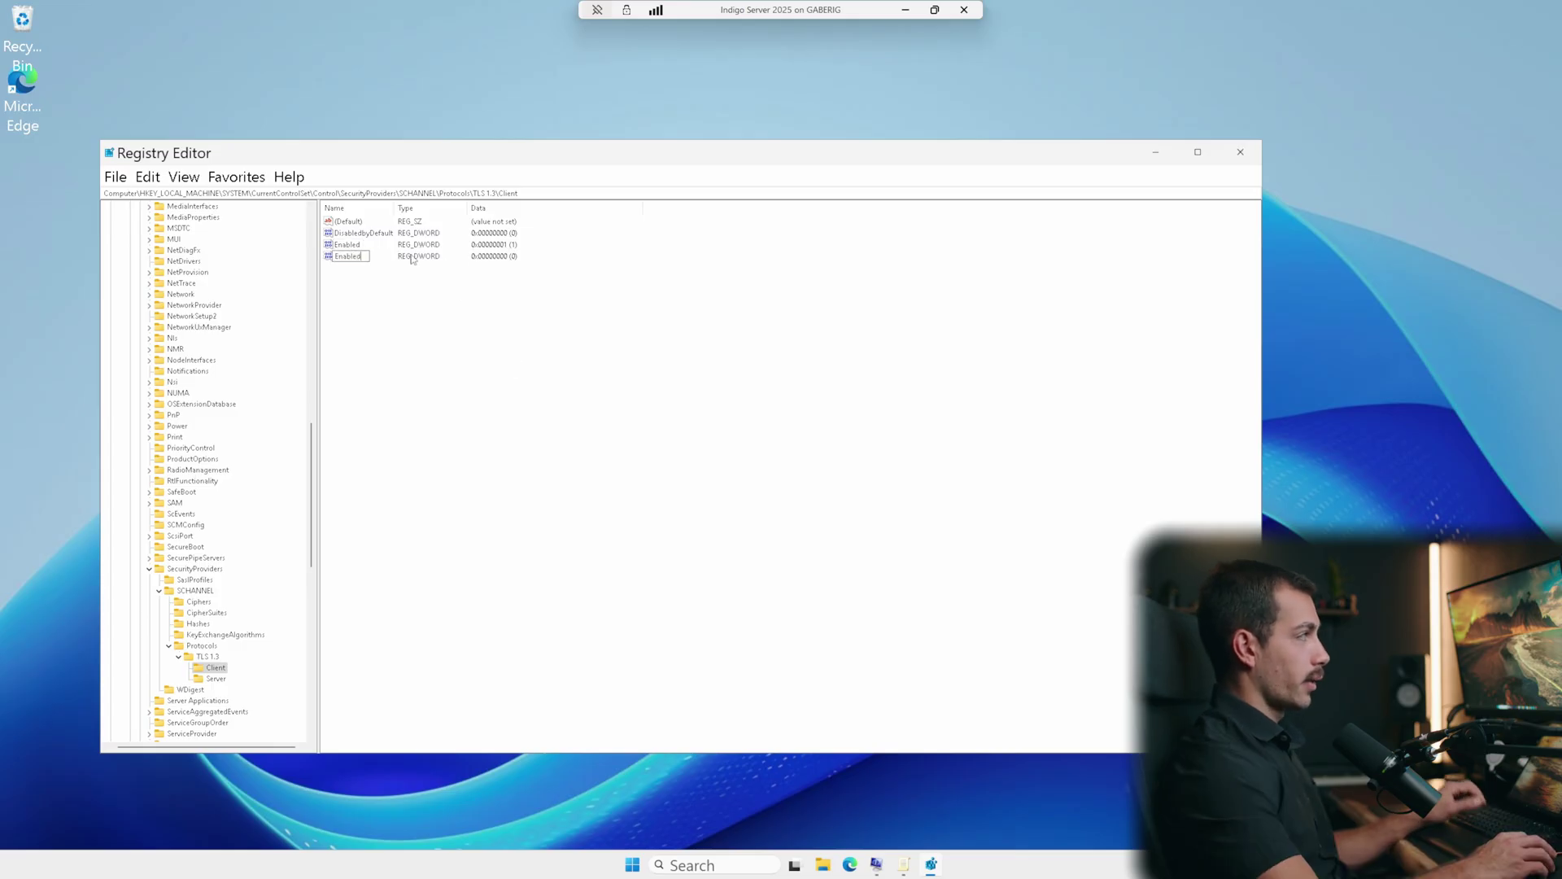
pyautogui.press('Return')
pyautogui.click(917, 427)
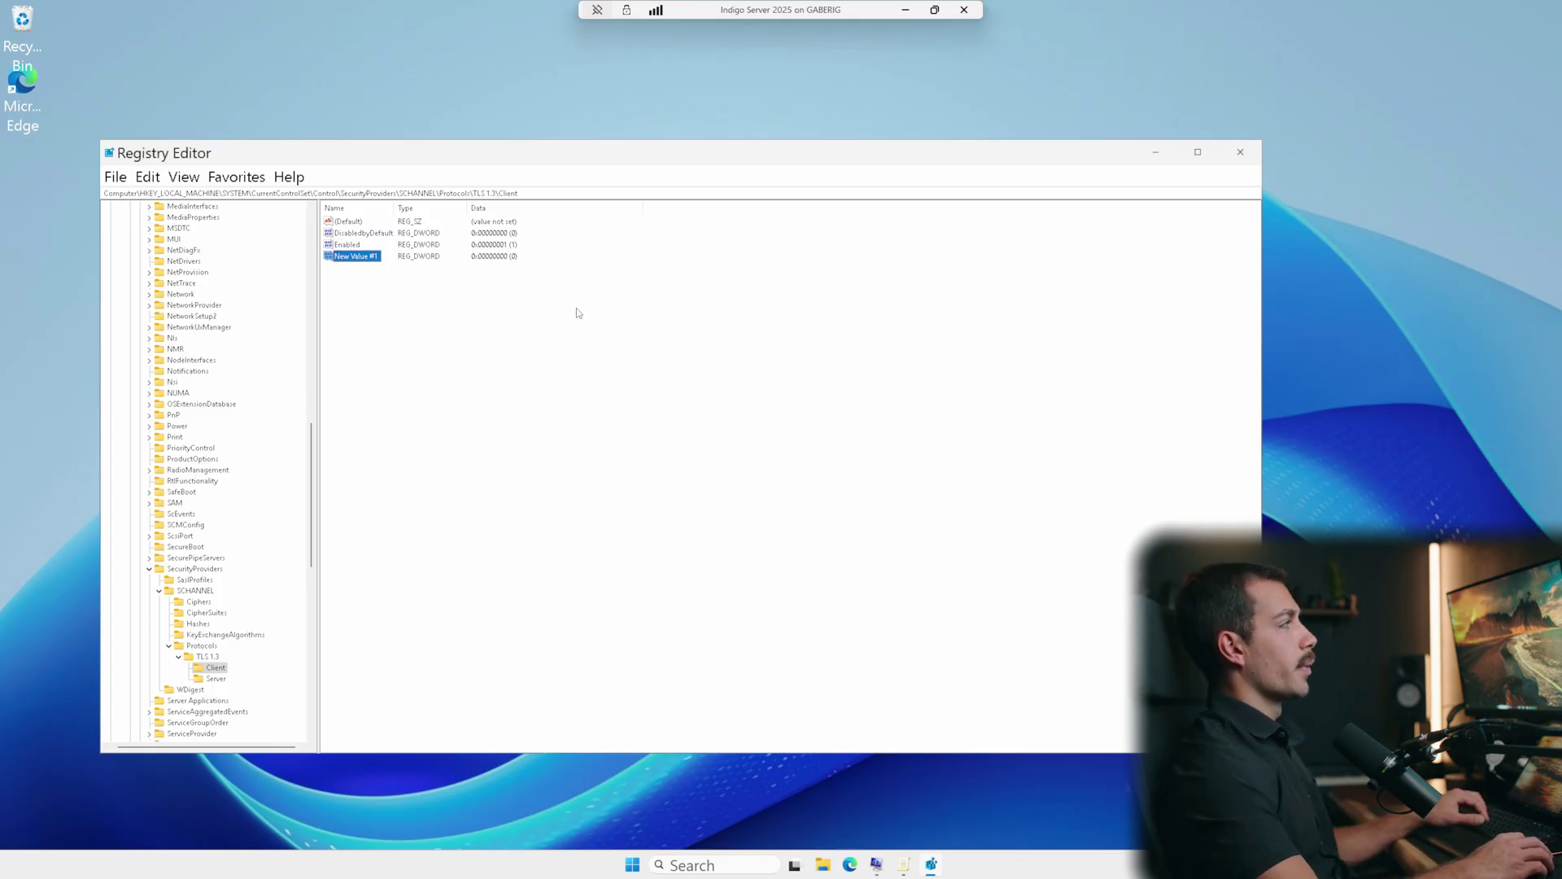
pyautogui.press('Delete')
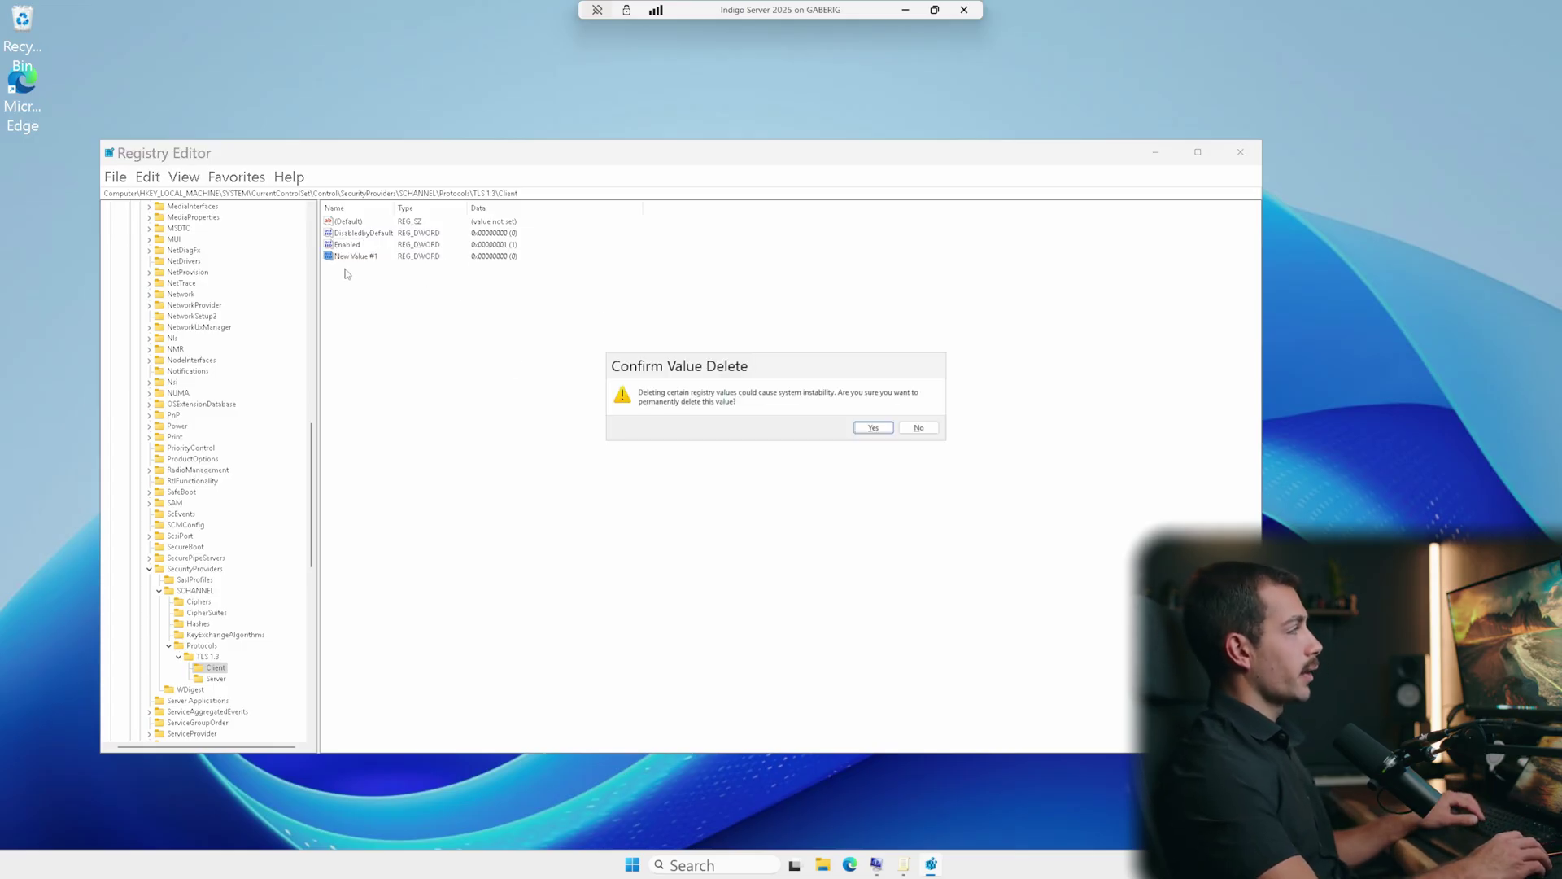
pyautogui.click(858, 426)
# Confirm Client's Enabled stays 1, check the Server key's values, and close Registry Editor
pyautogui.click(355, 246)
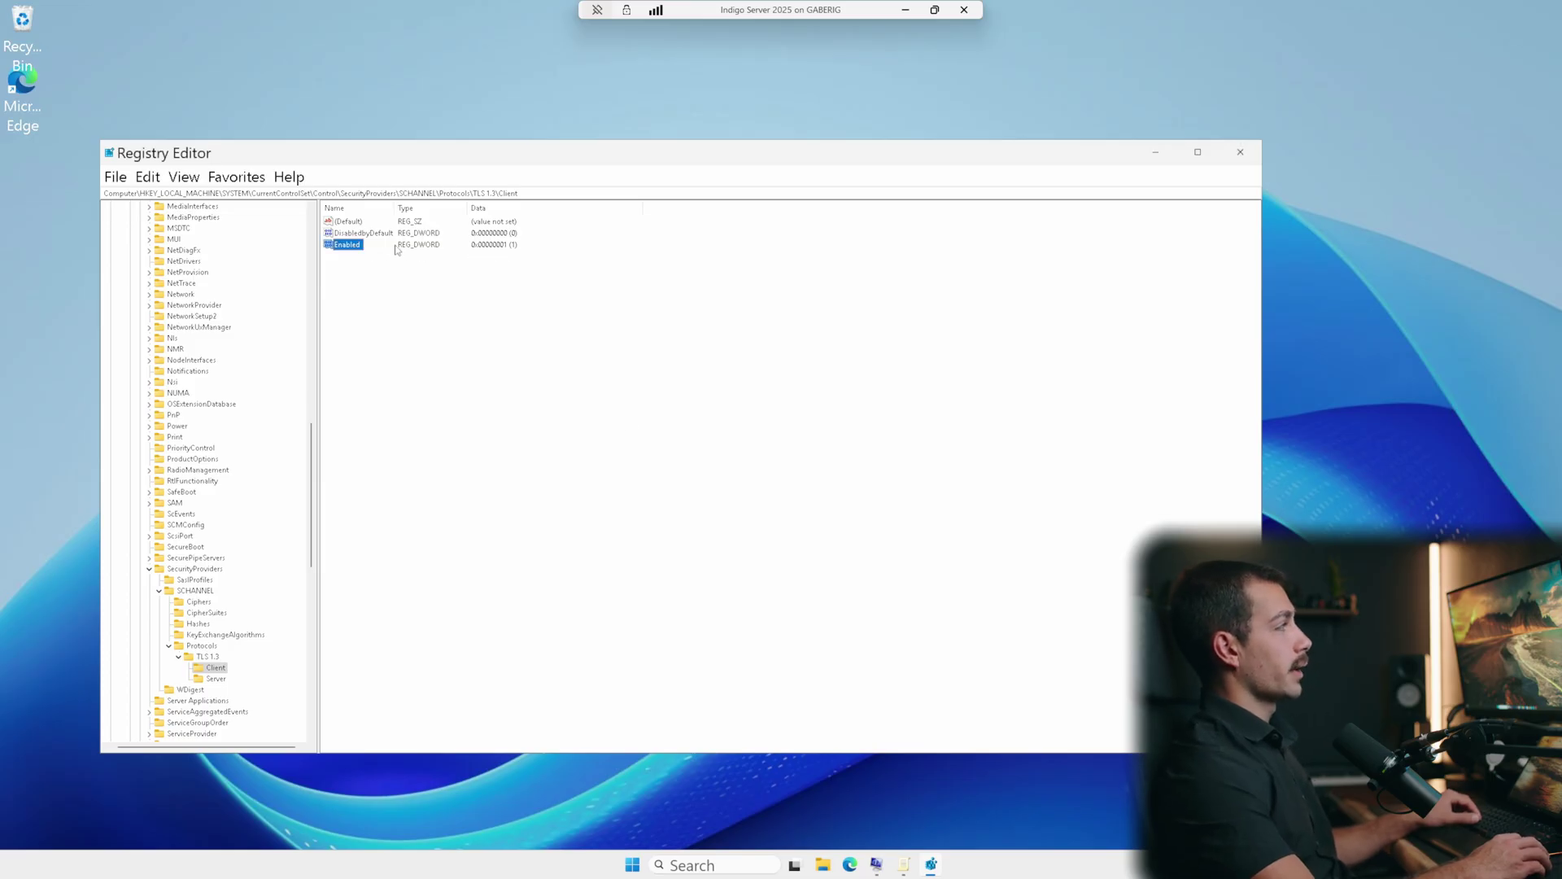
pyautogui.rightClick(354, 248)
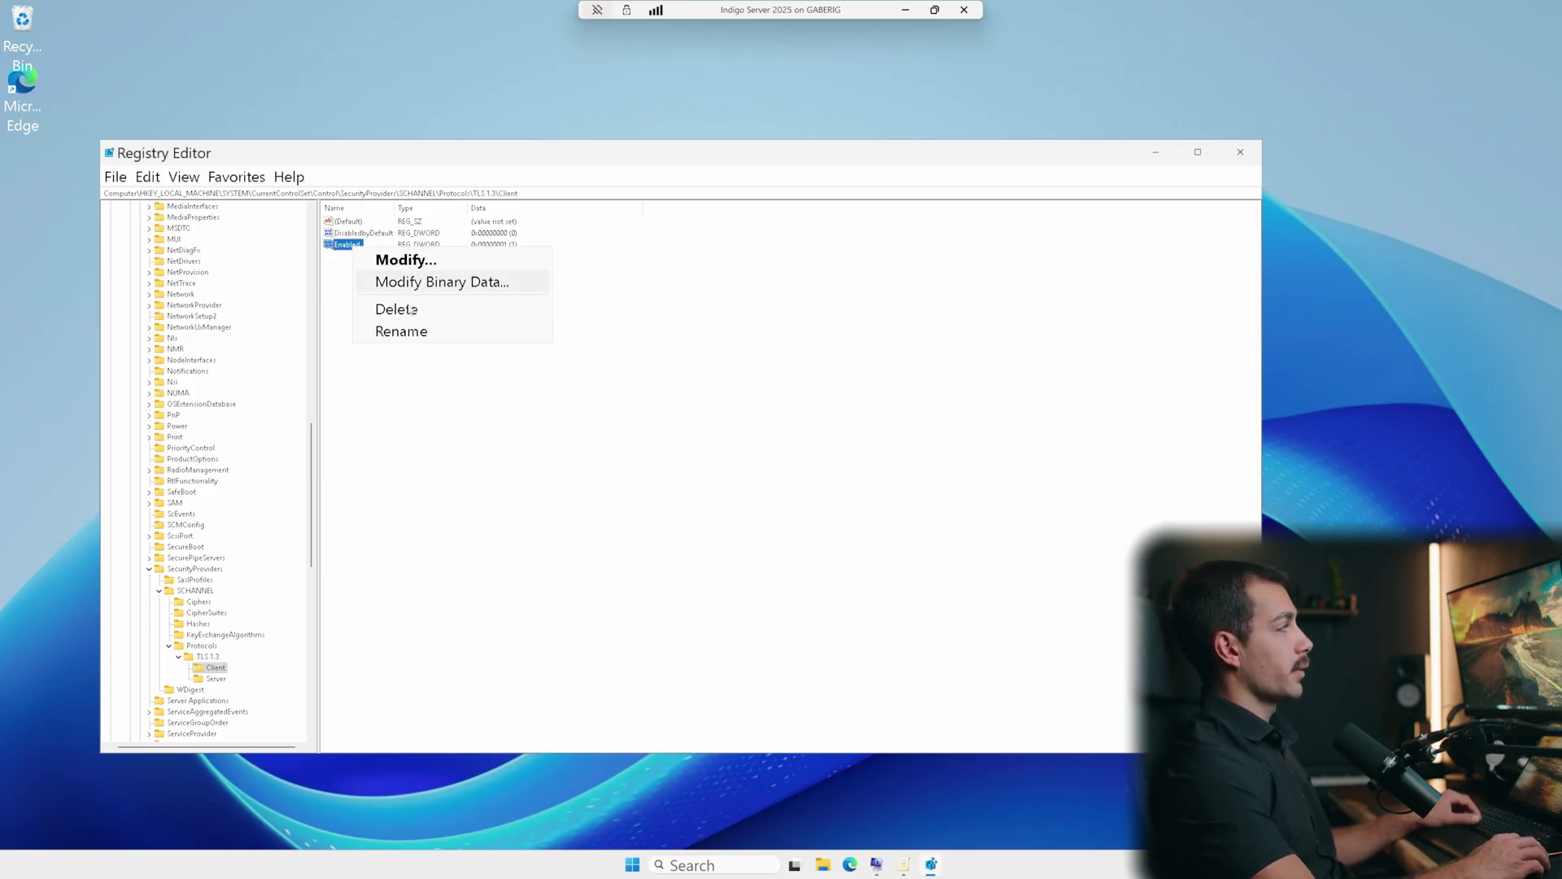
pyautogui.click(403, 259)
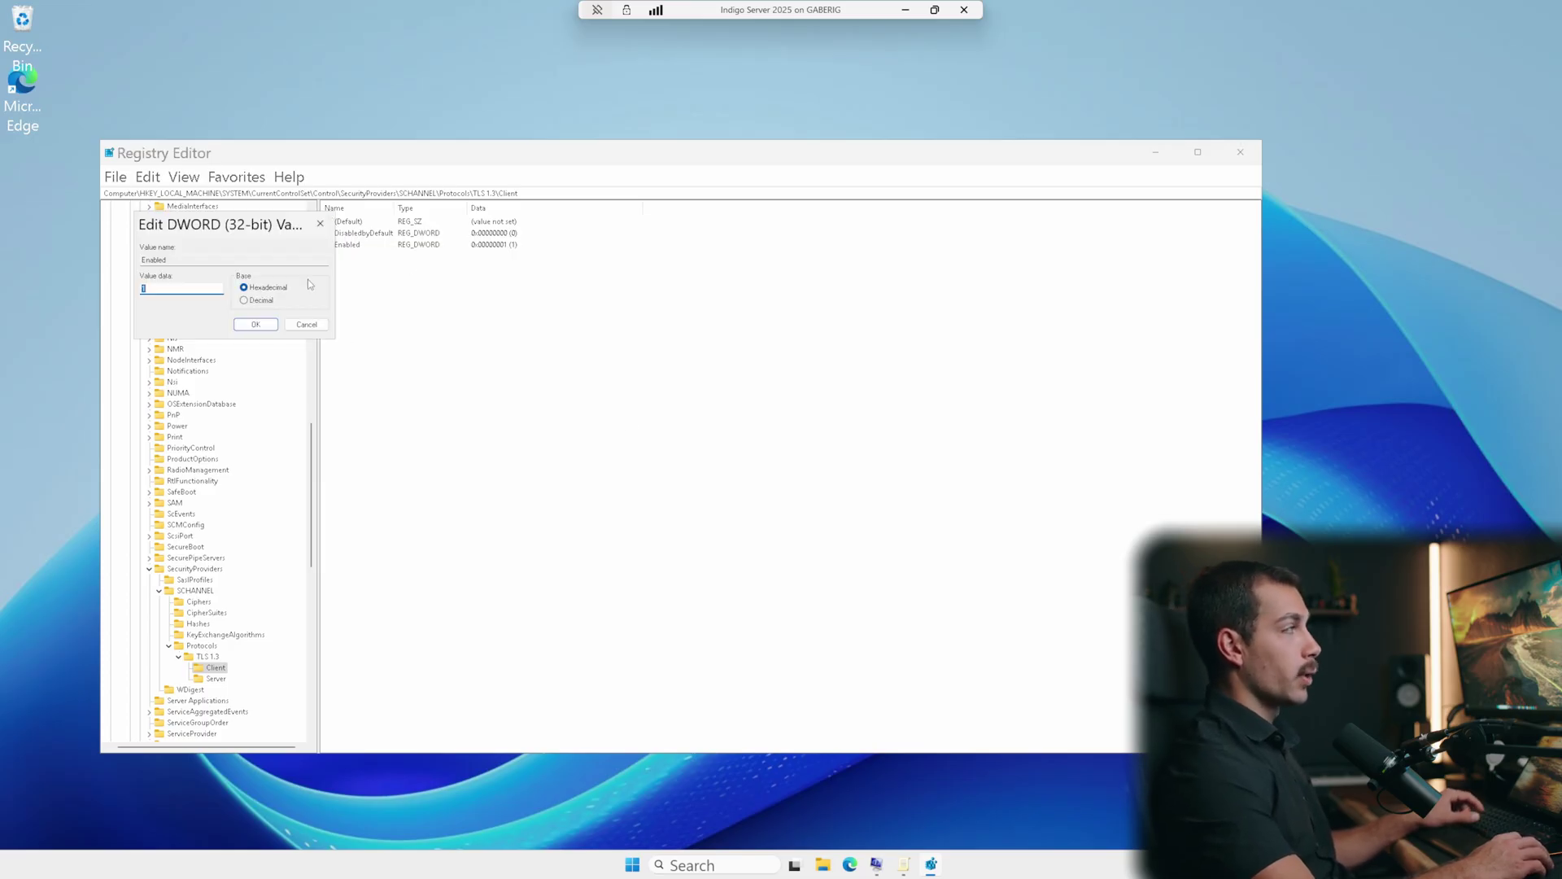
pyautogui.click(310, 326)
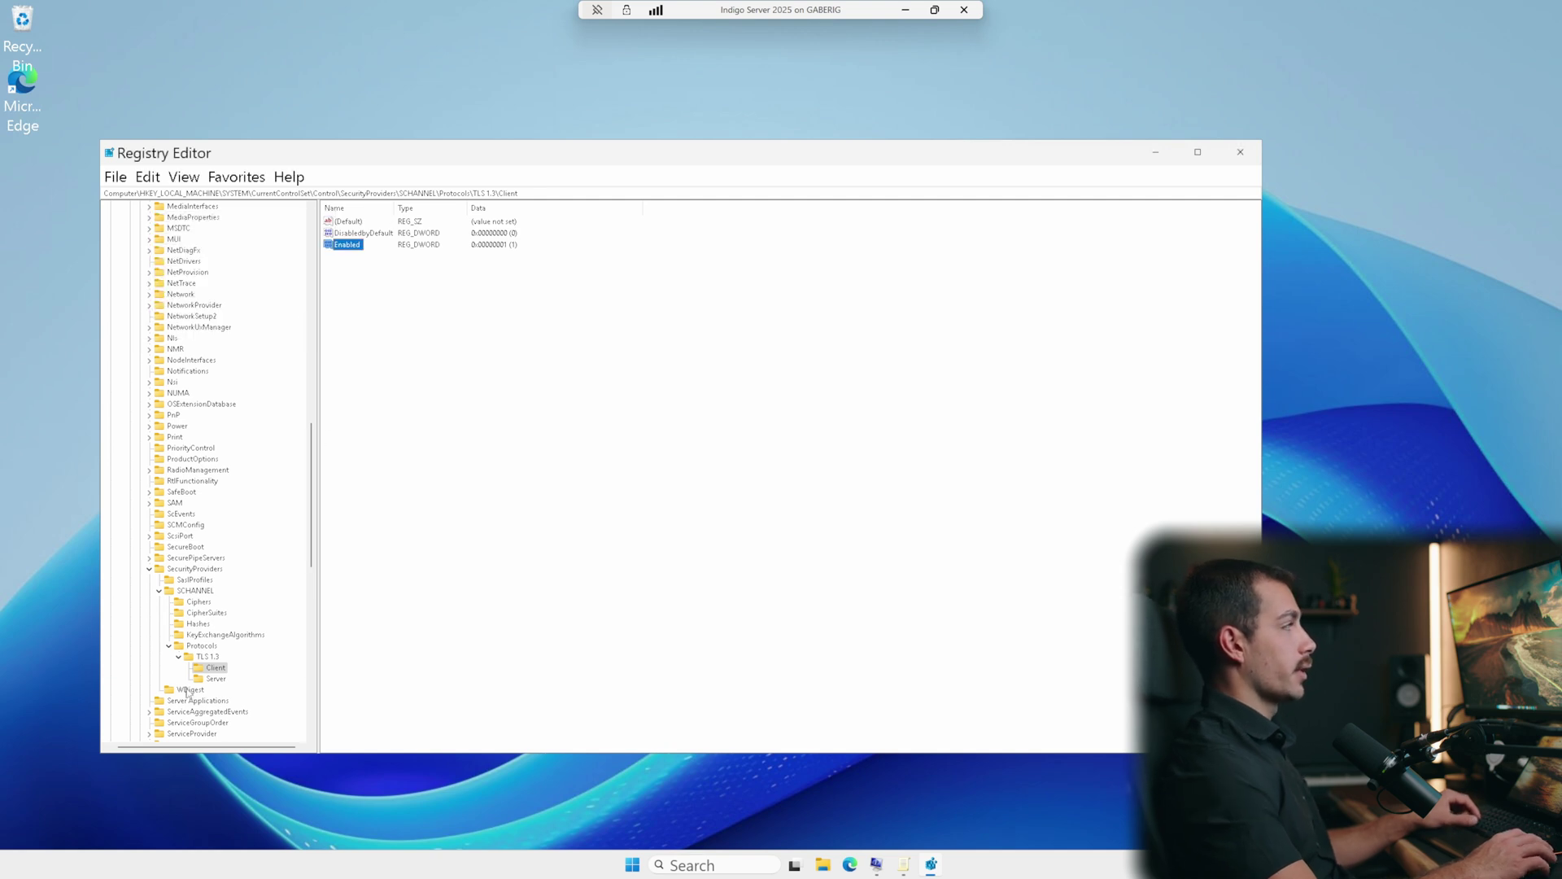
pyautogui.click(215, 678)
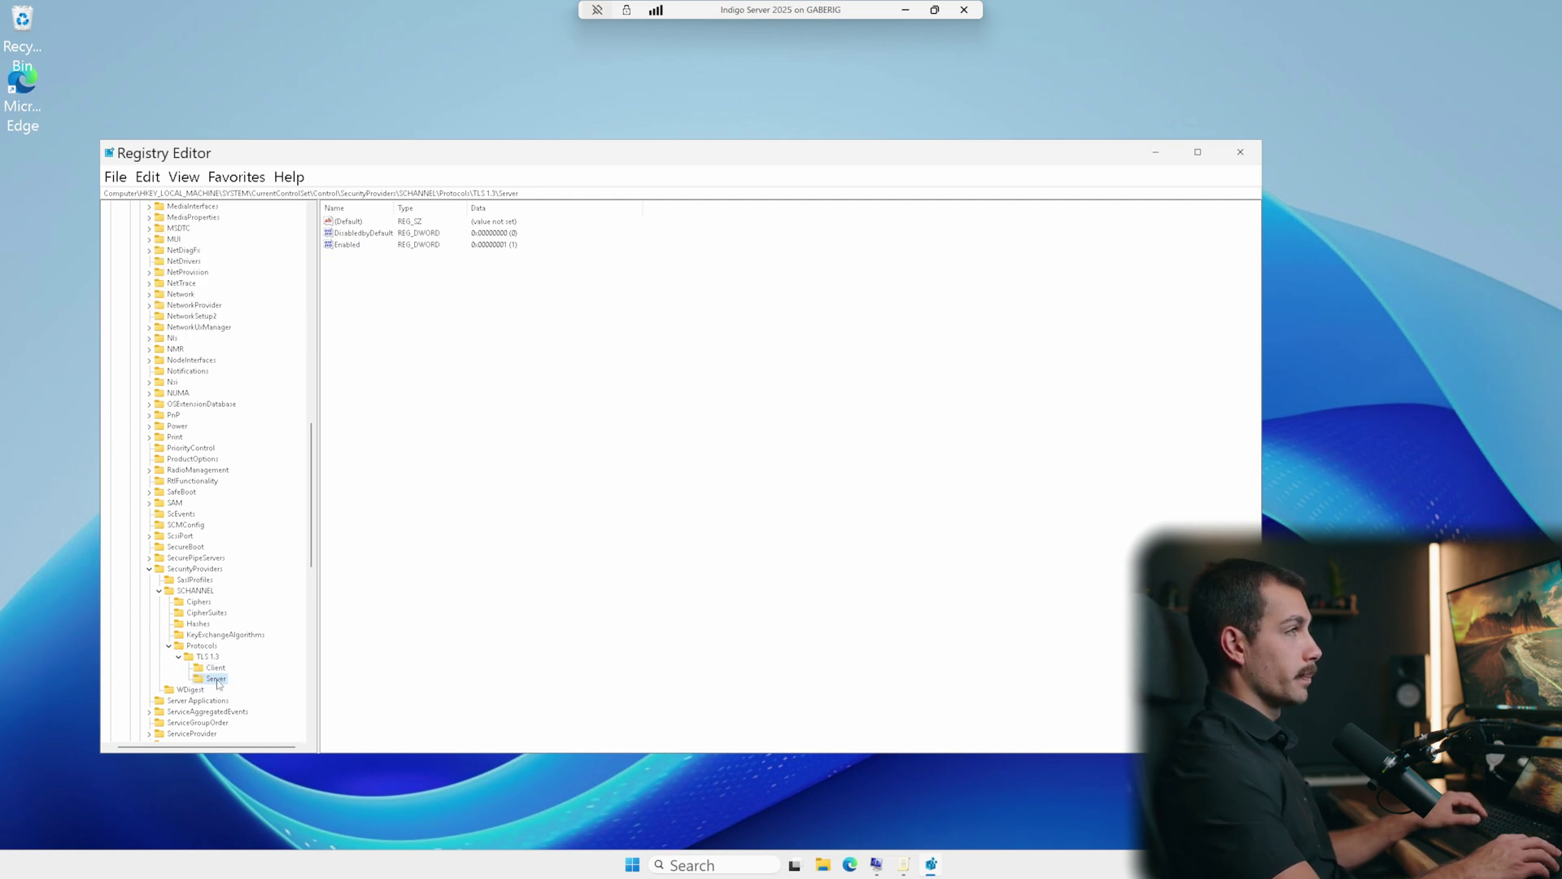
pyautogui.hotkey('alt', 'F4')
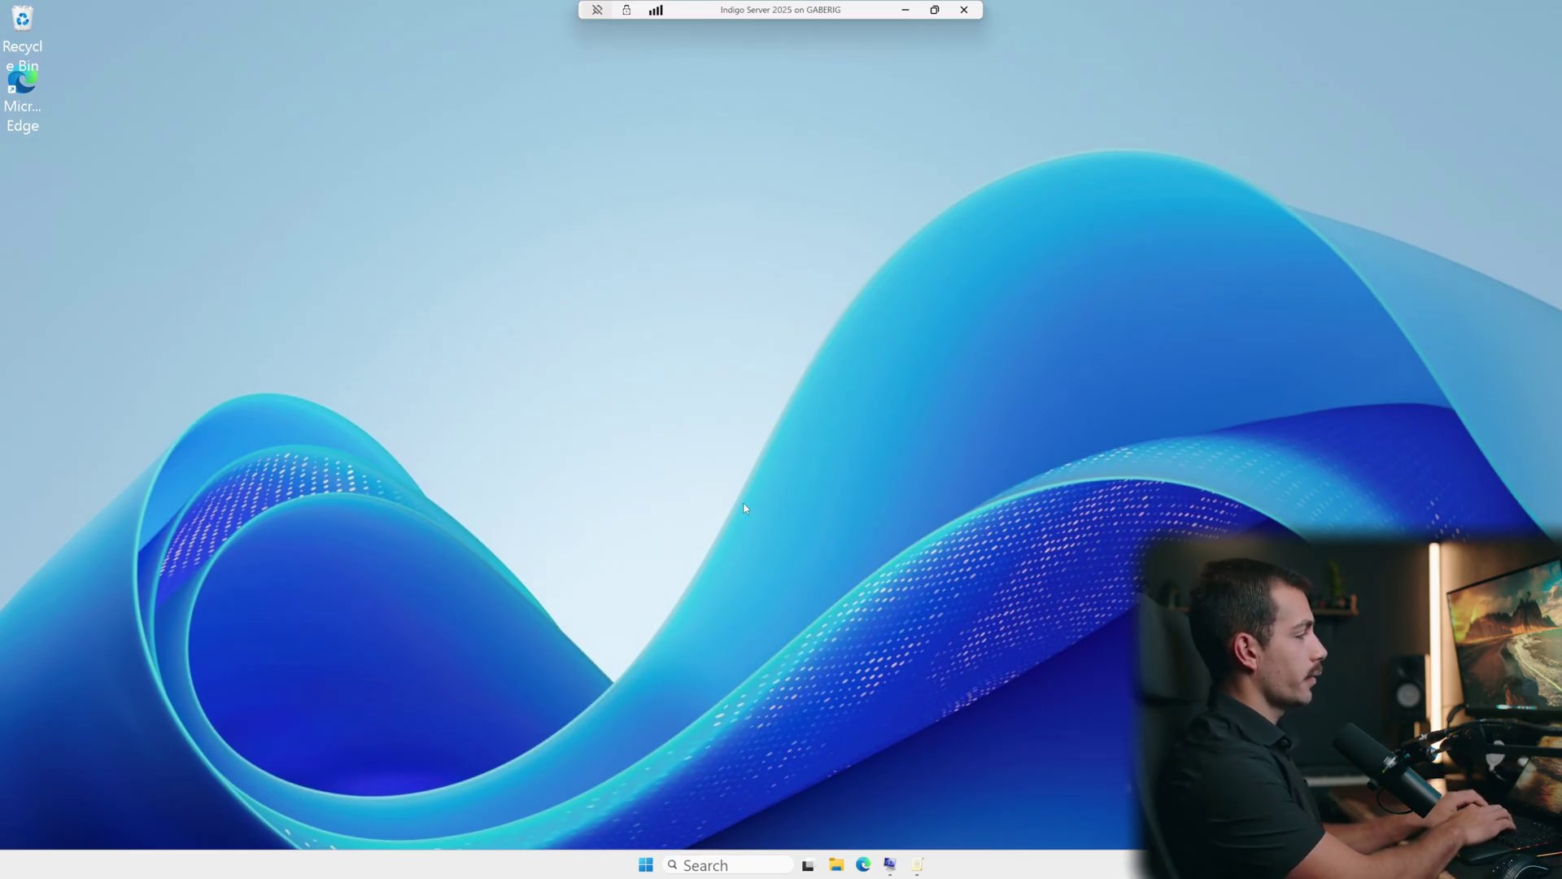
pyautogui.press('super+r')
# Open services.msc and stop the Print Spooler service from its properties
pyautogui.write('services.')
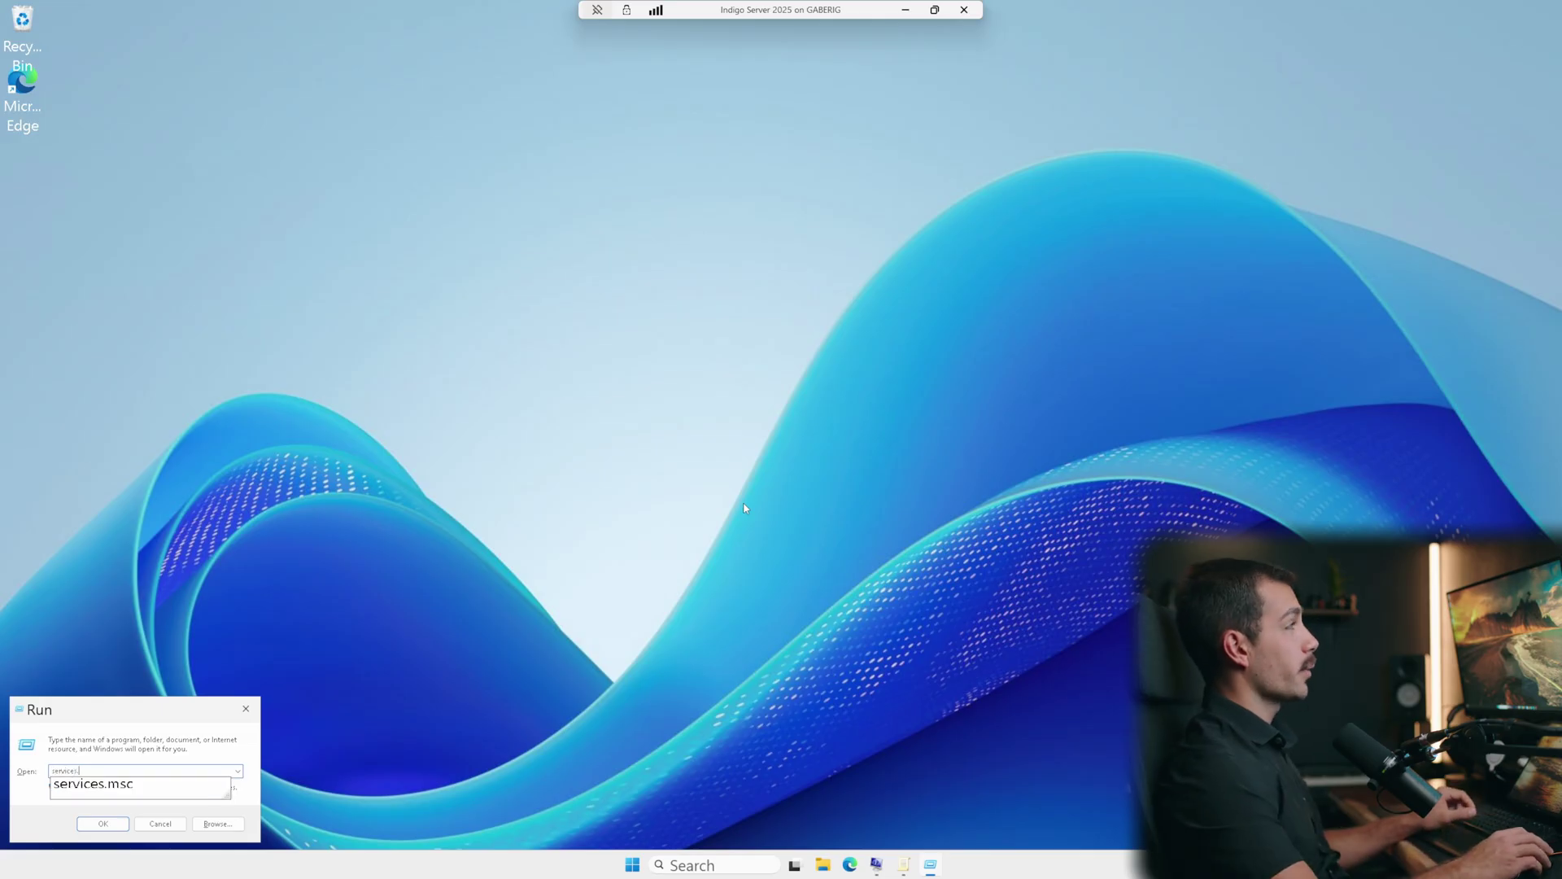
pyautogui.write('msc')
pyautogui.press('Return')
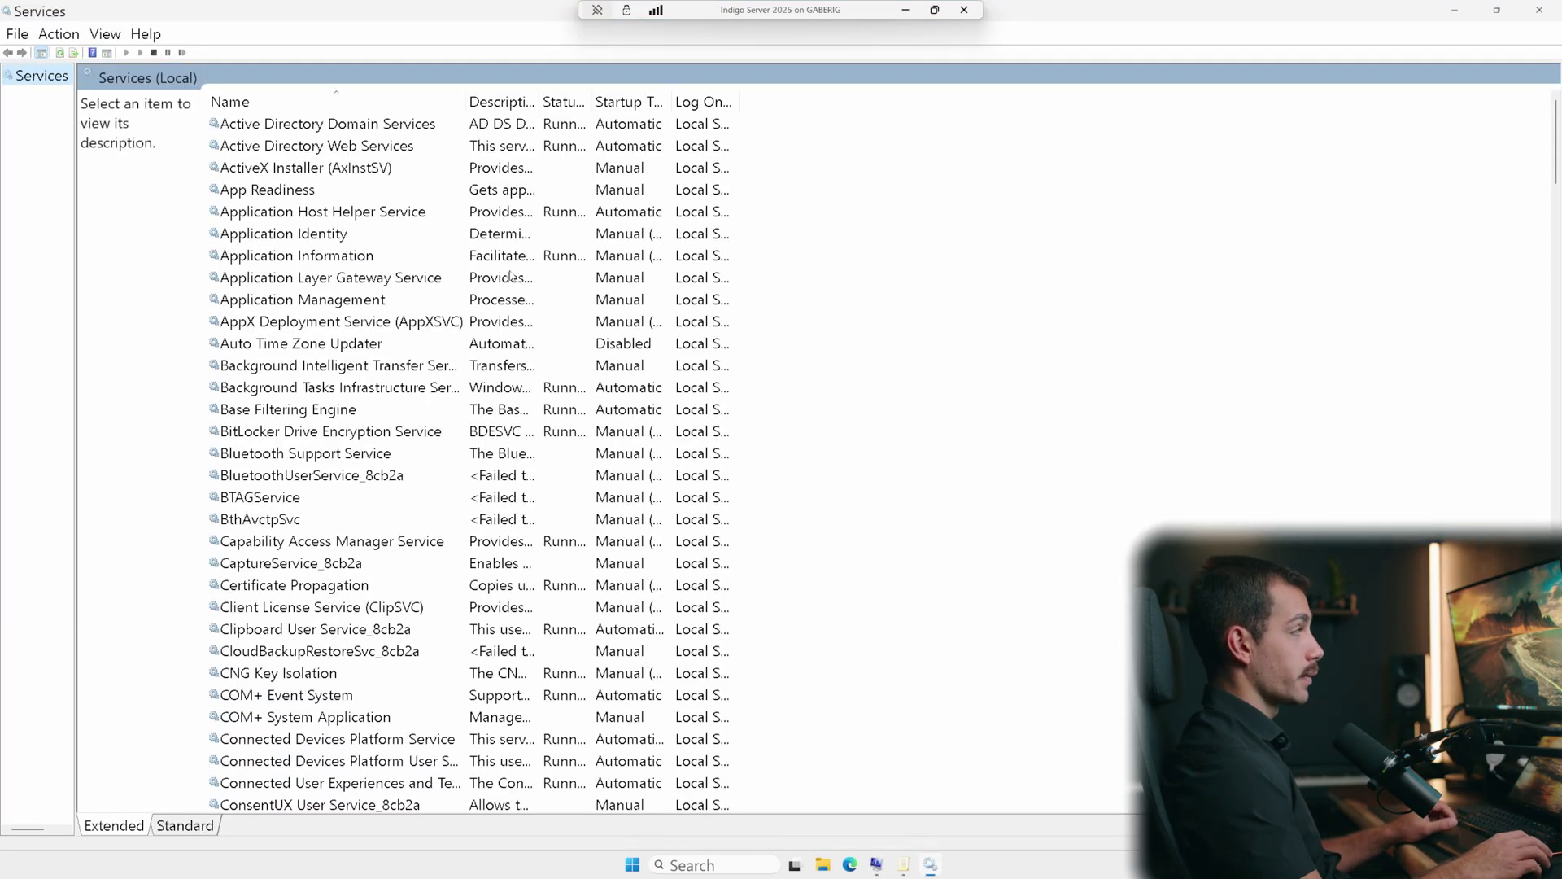
pyautogui.scroll(-15, 511, 561)
pyautogui.click(511, 561)
pyautogui.scroll(-20, 511, 561)
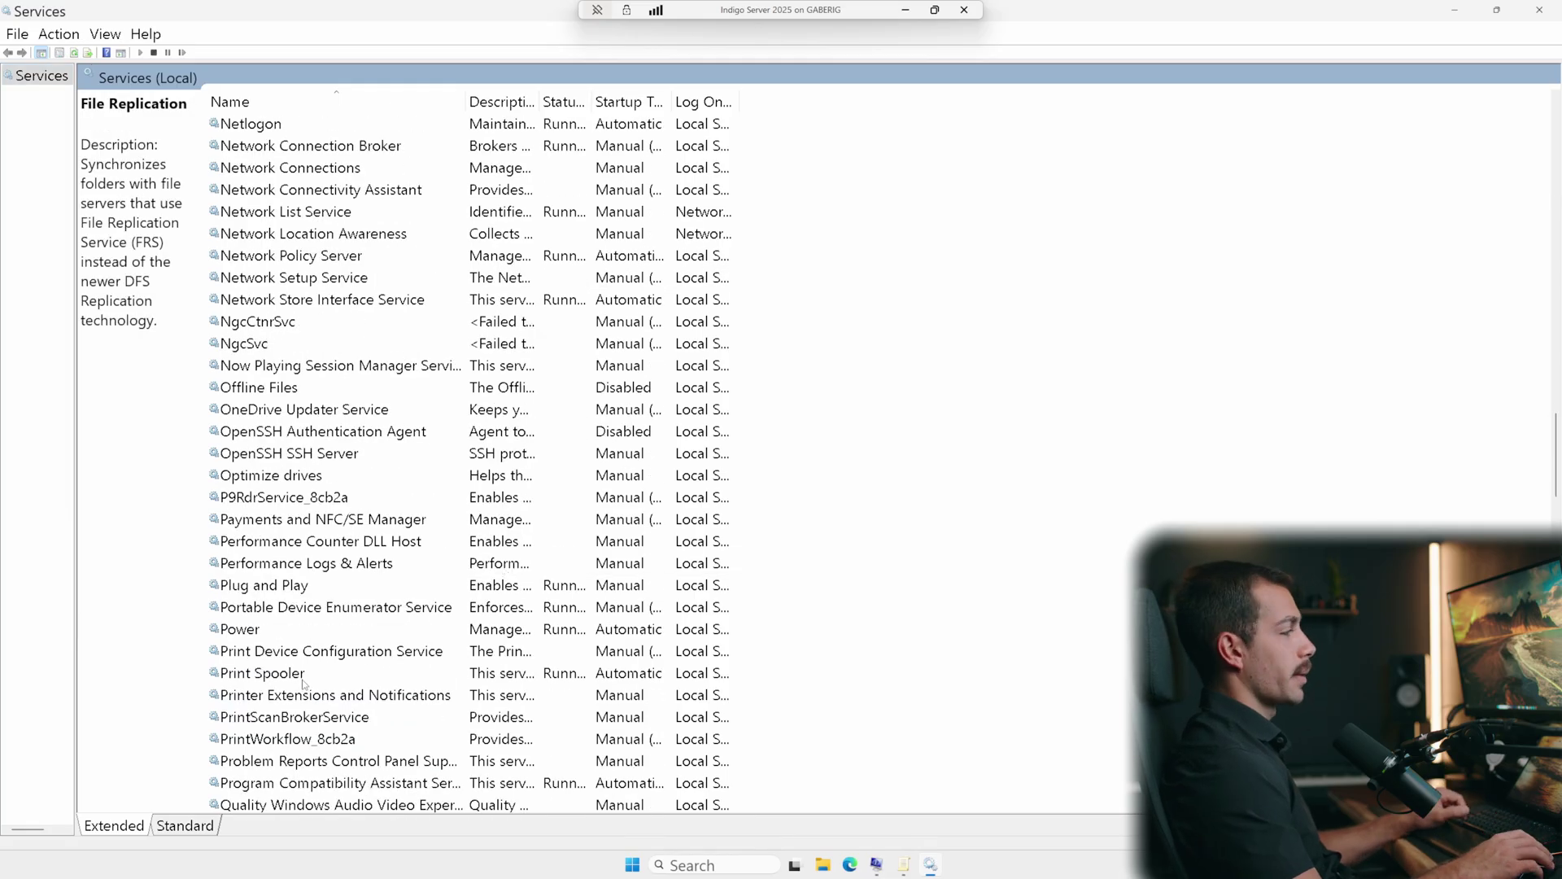
pyautogui.click(302, 682)
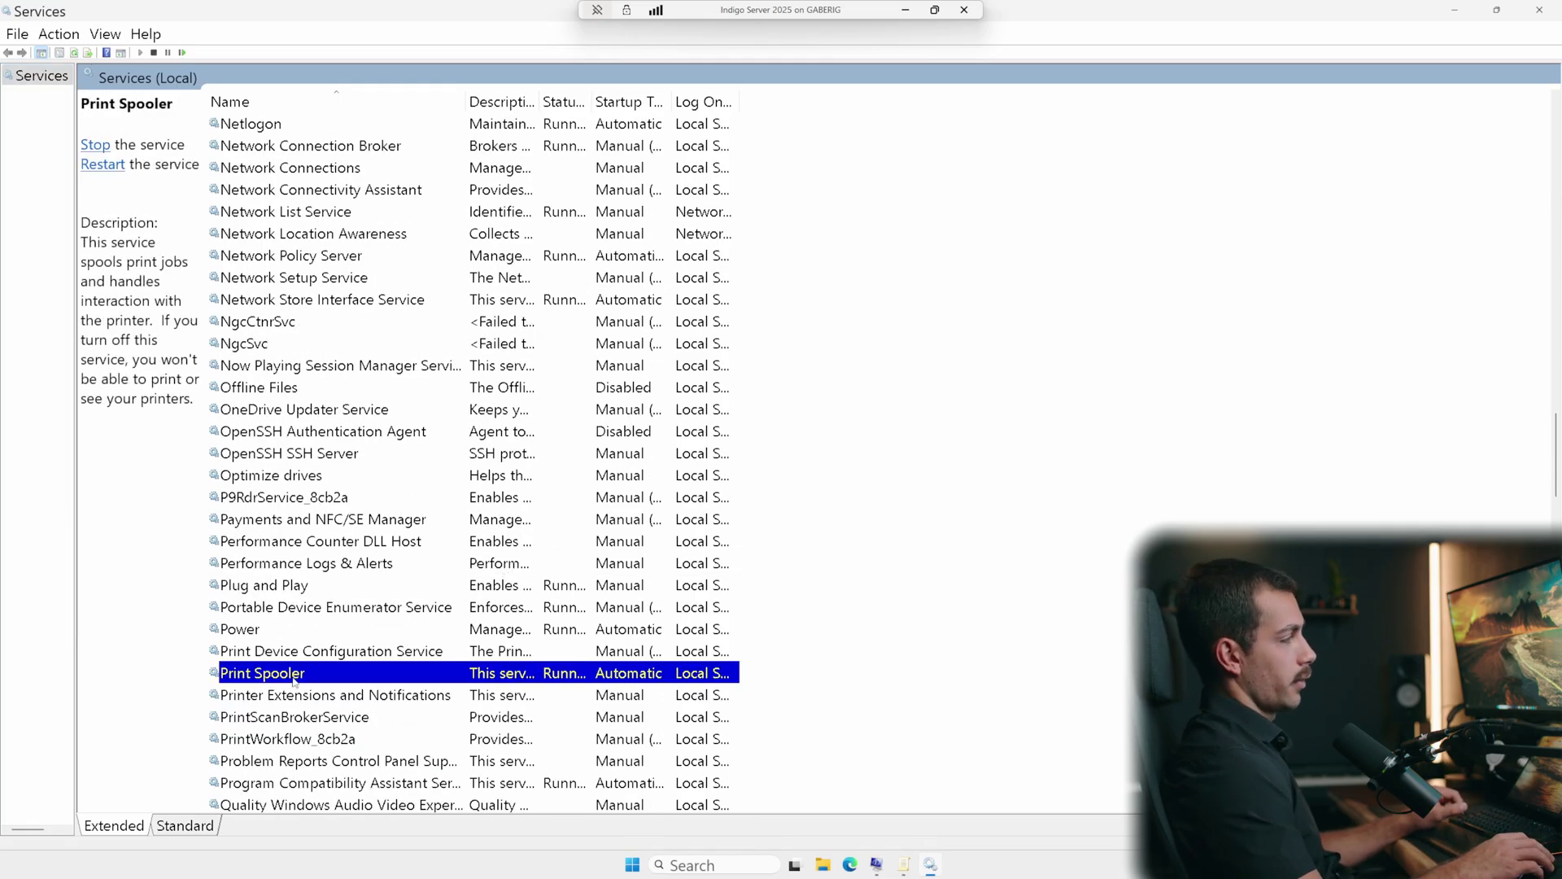
pyautogui.rightClick(294, 682)
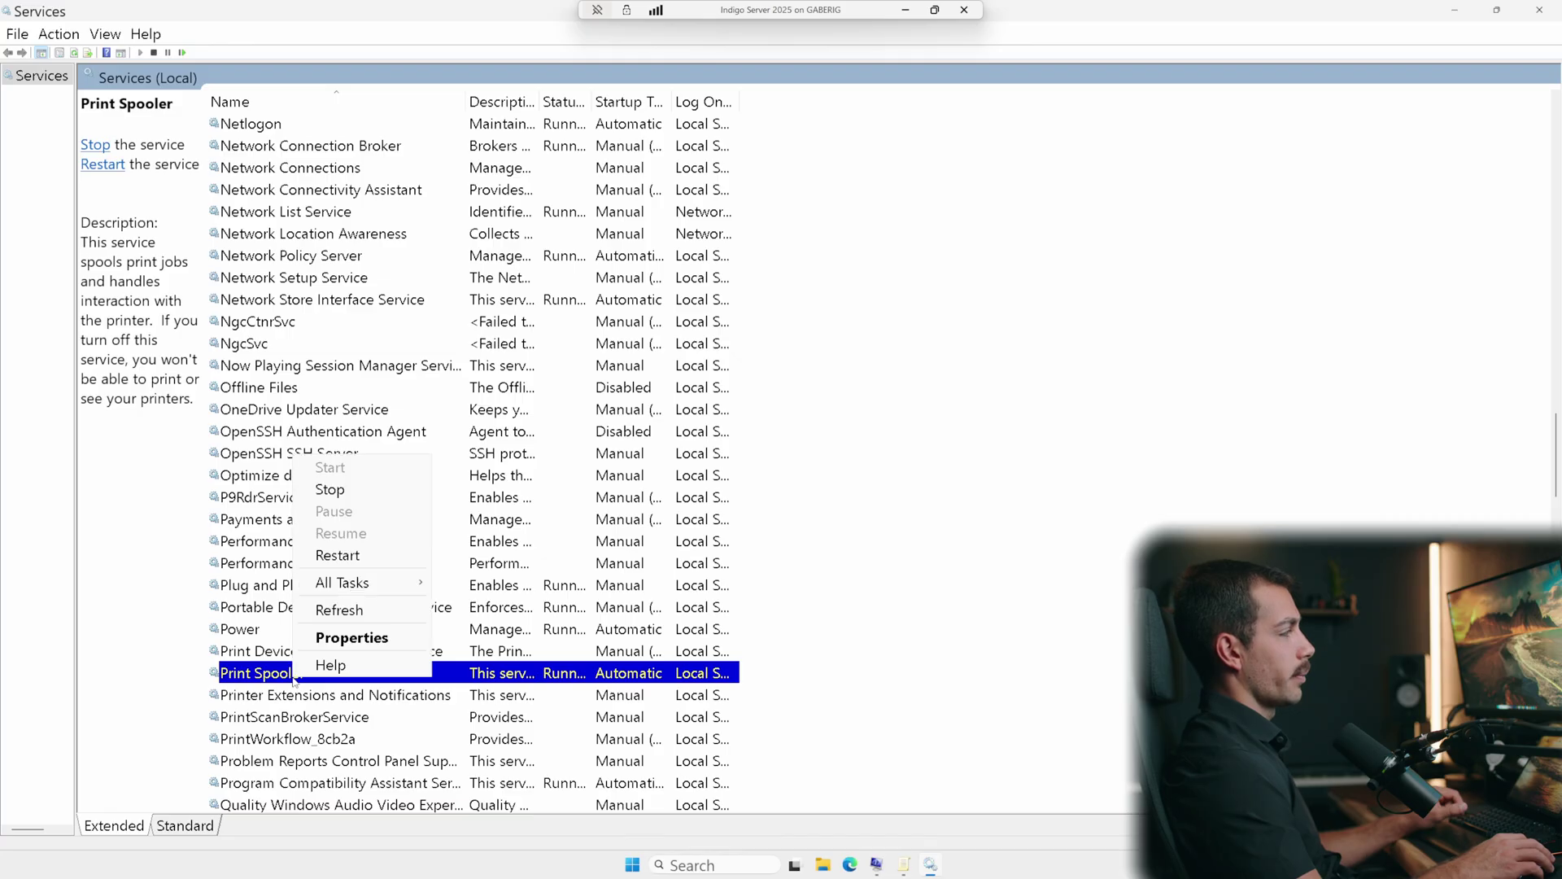
pyautogui.click(351, 636)
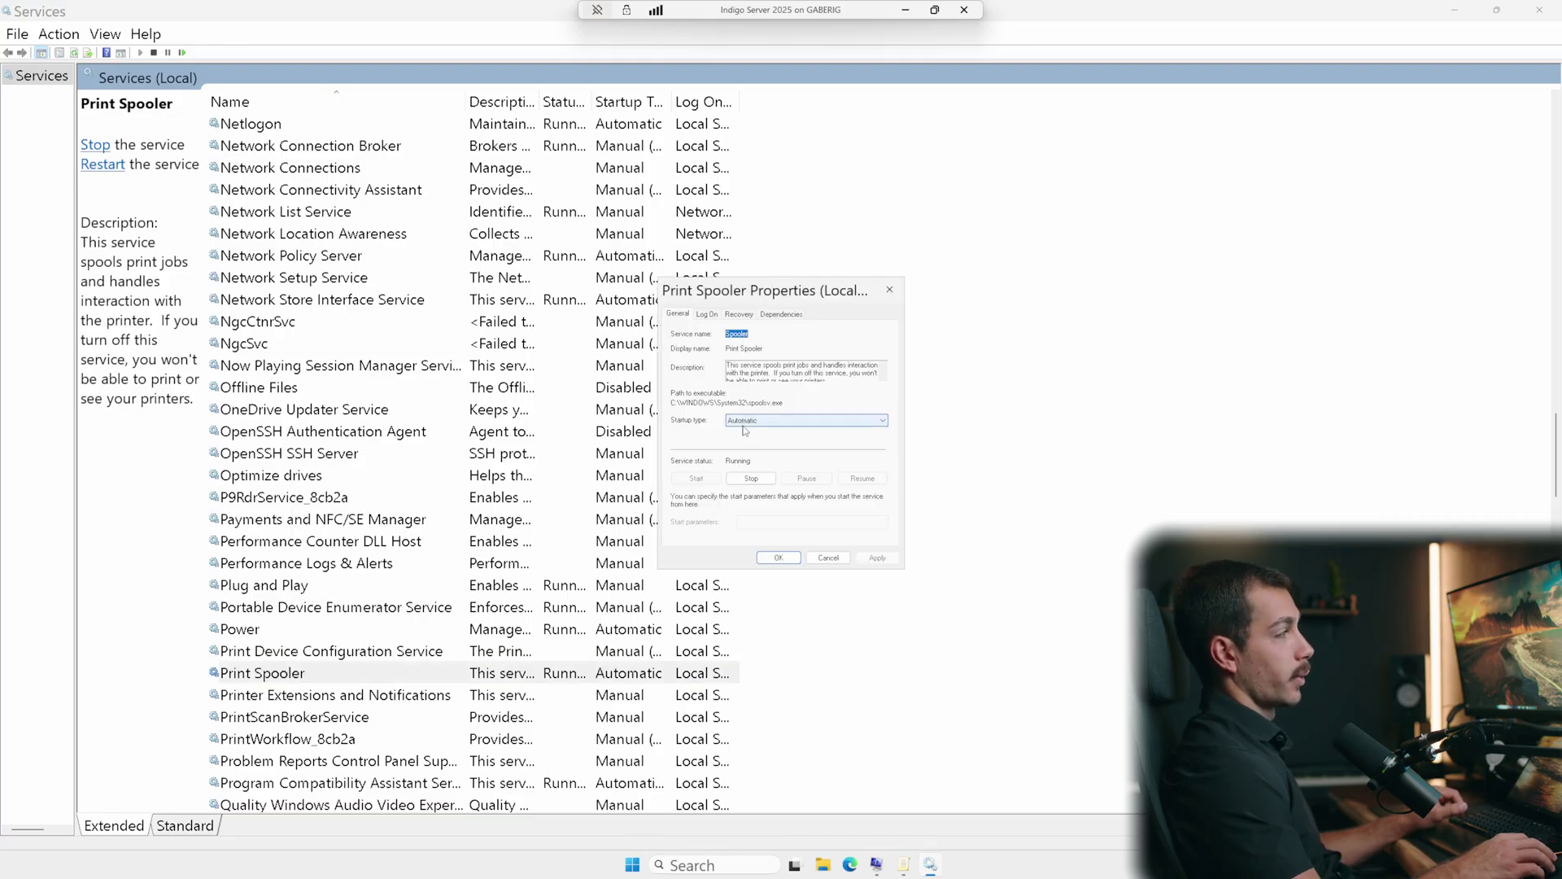
pyautogui.click(748, 478)
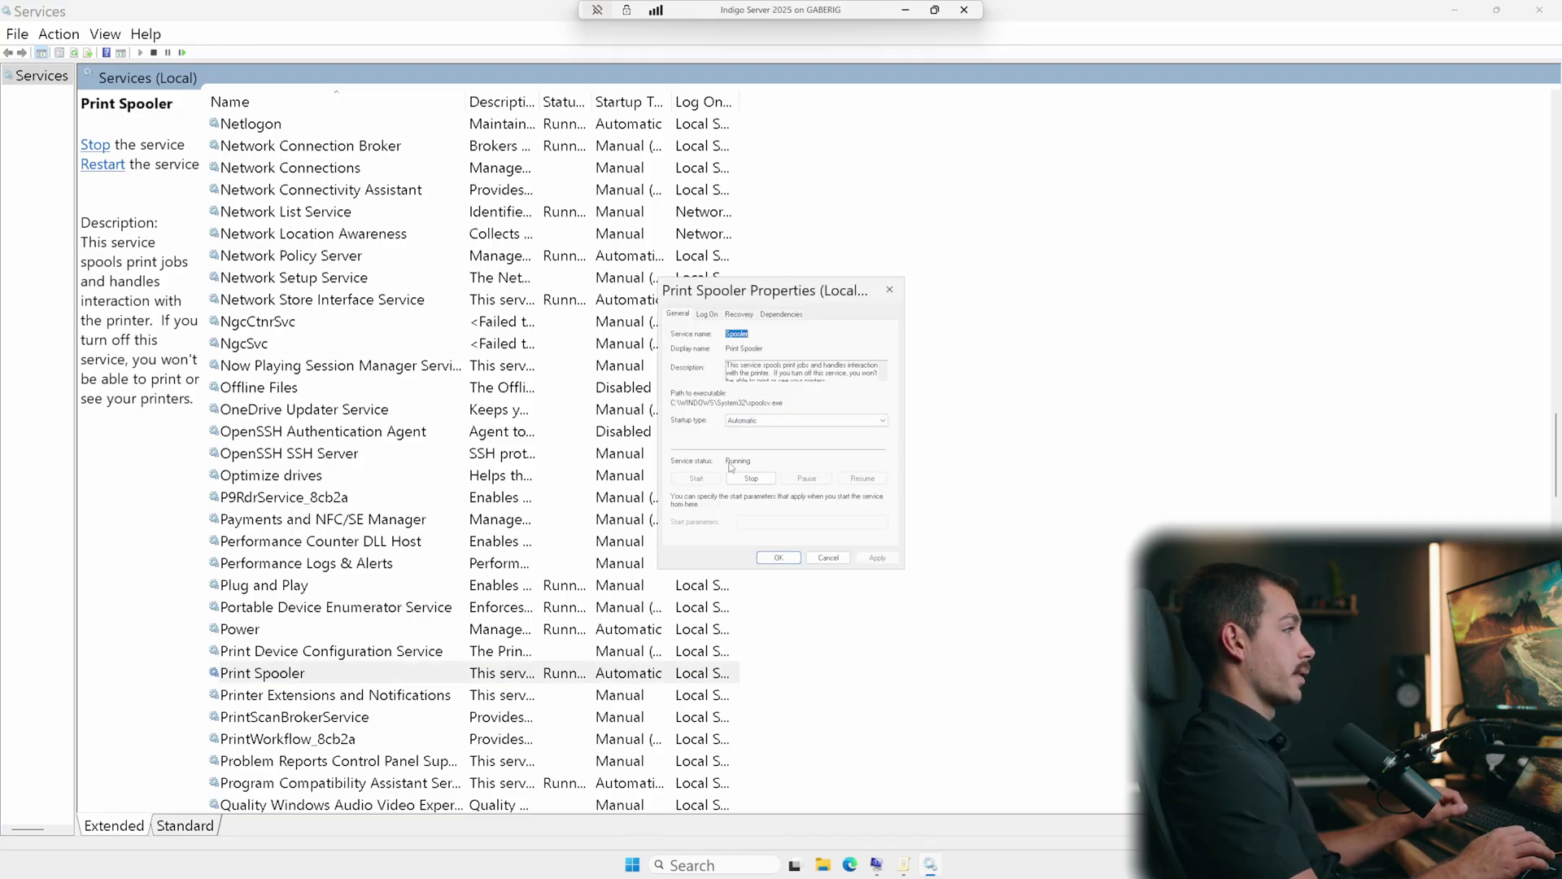
pyautogui.click(779, 558)
# Set Print Spooler's startup type to Disabled, apply it, and close Services
pyautogui.rightClick(360, 669)
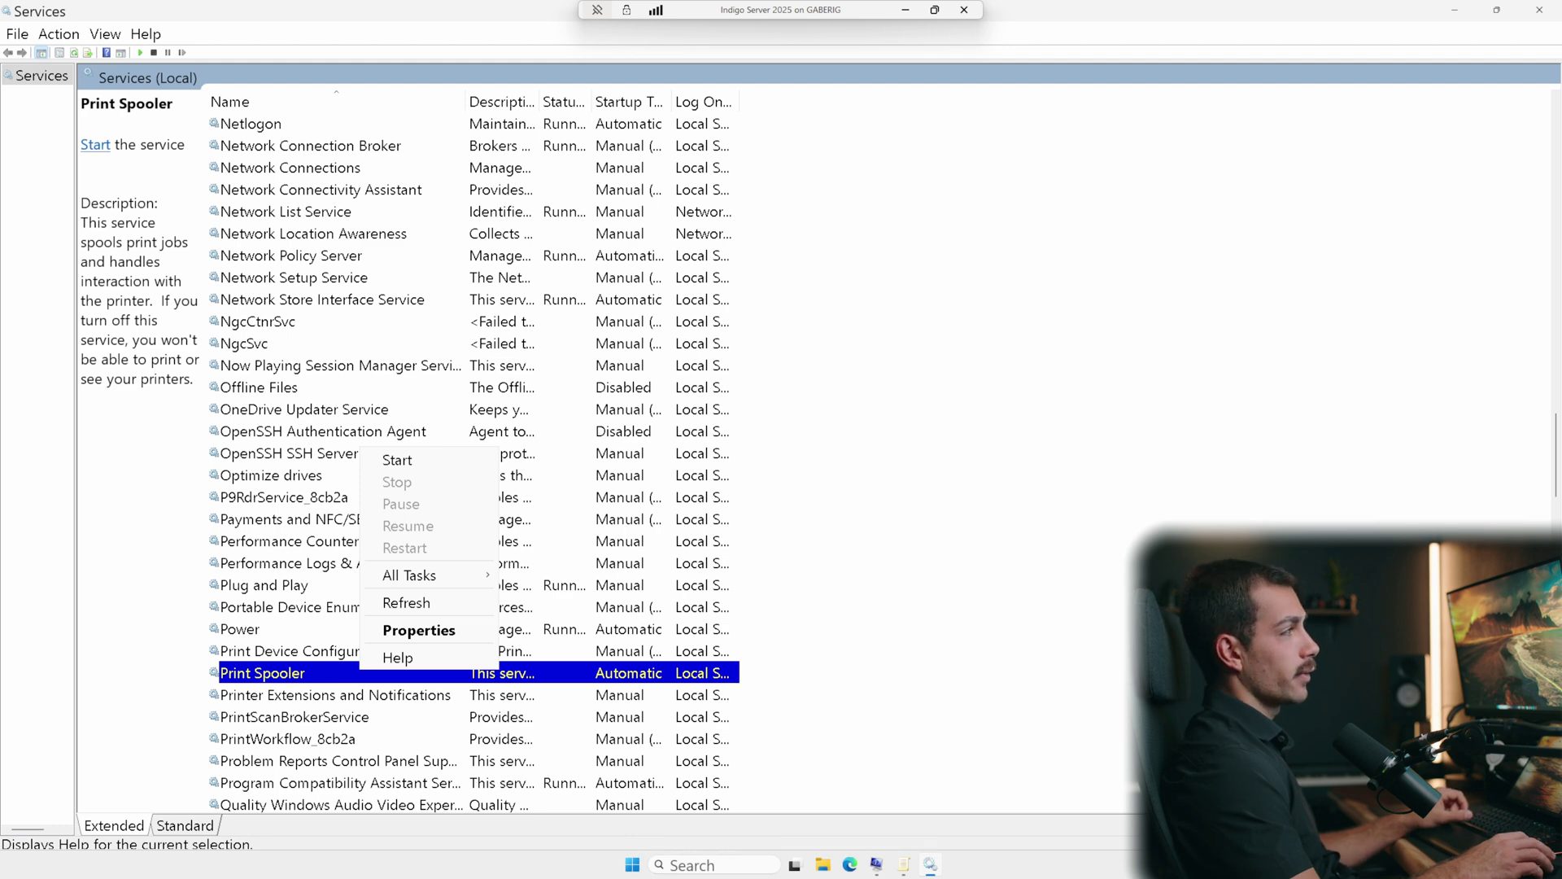
pyautogui.click(431, 632)
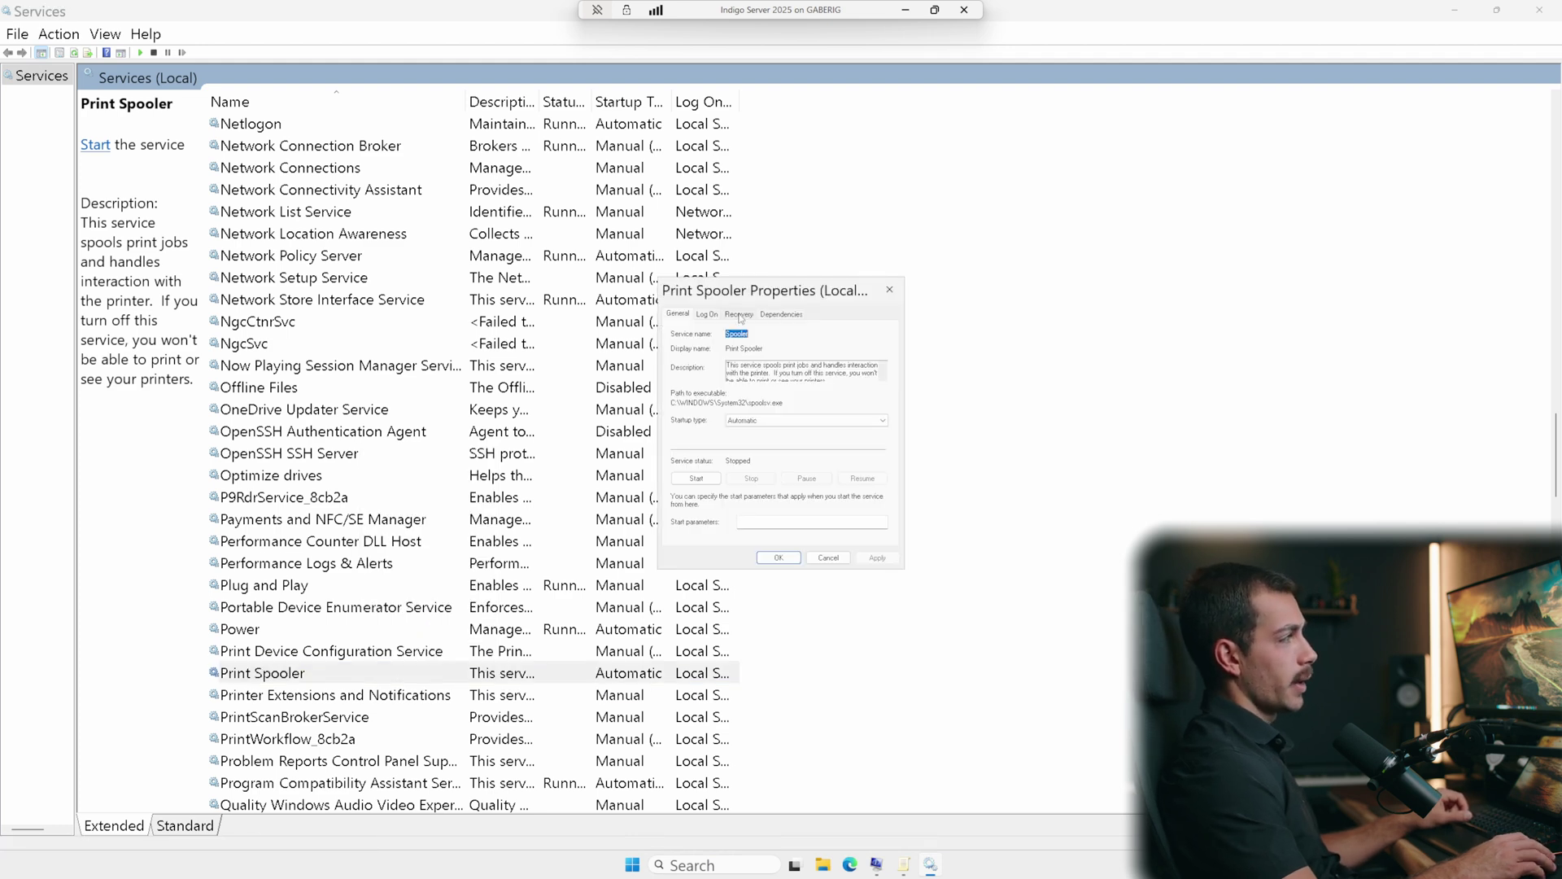
pyautogui.click(742, 421)
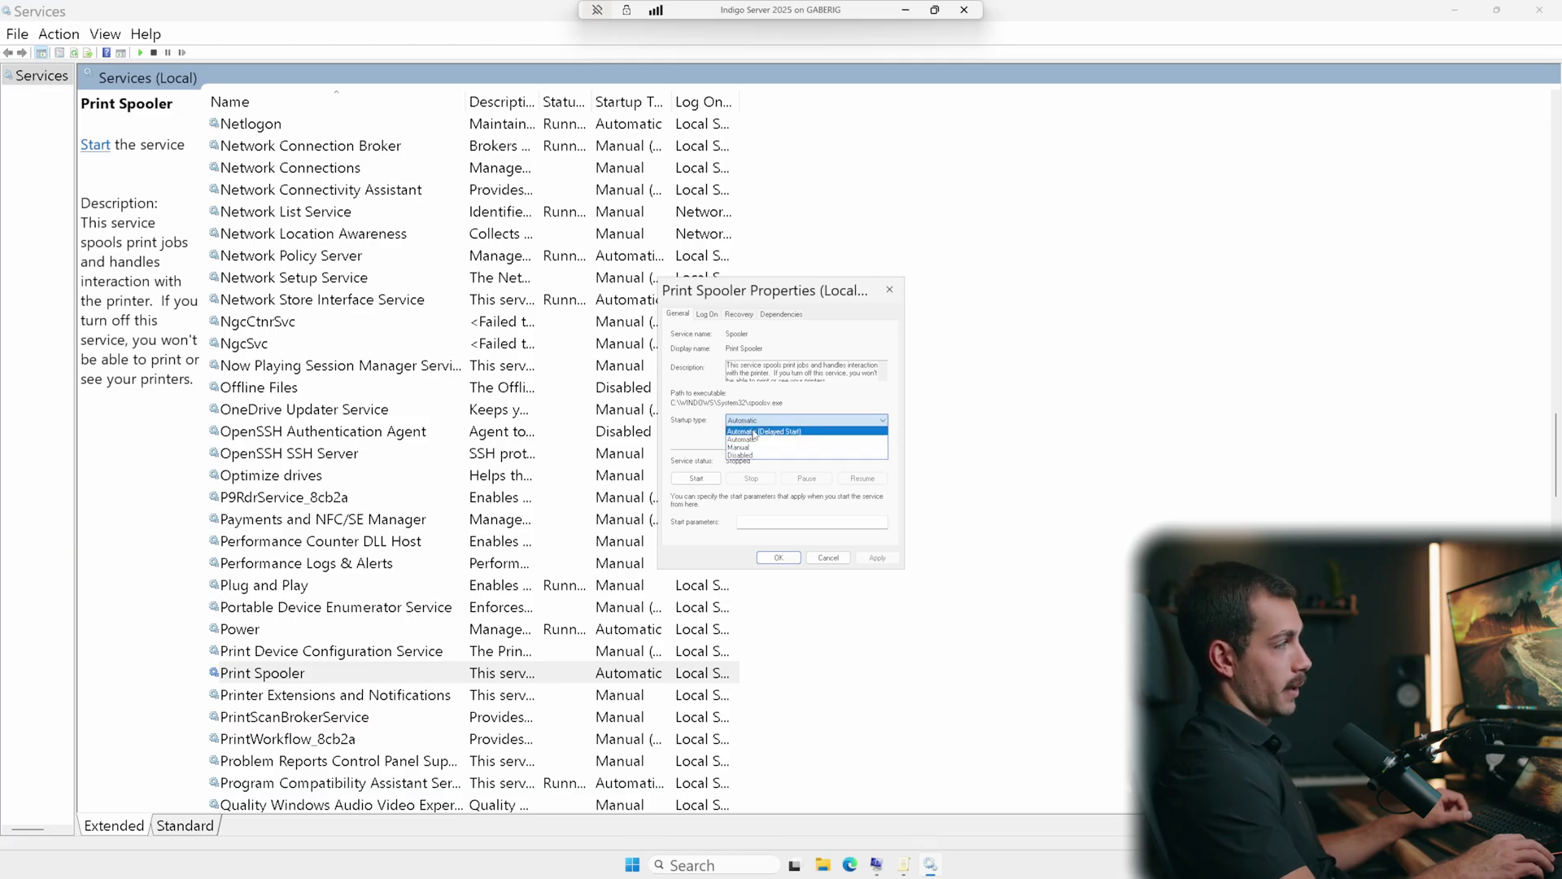
pyautogui.click(754, 455)
pyautogui.click(876, 558)
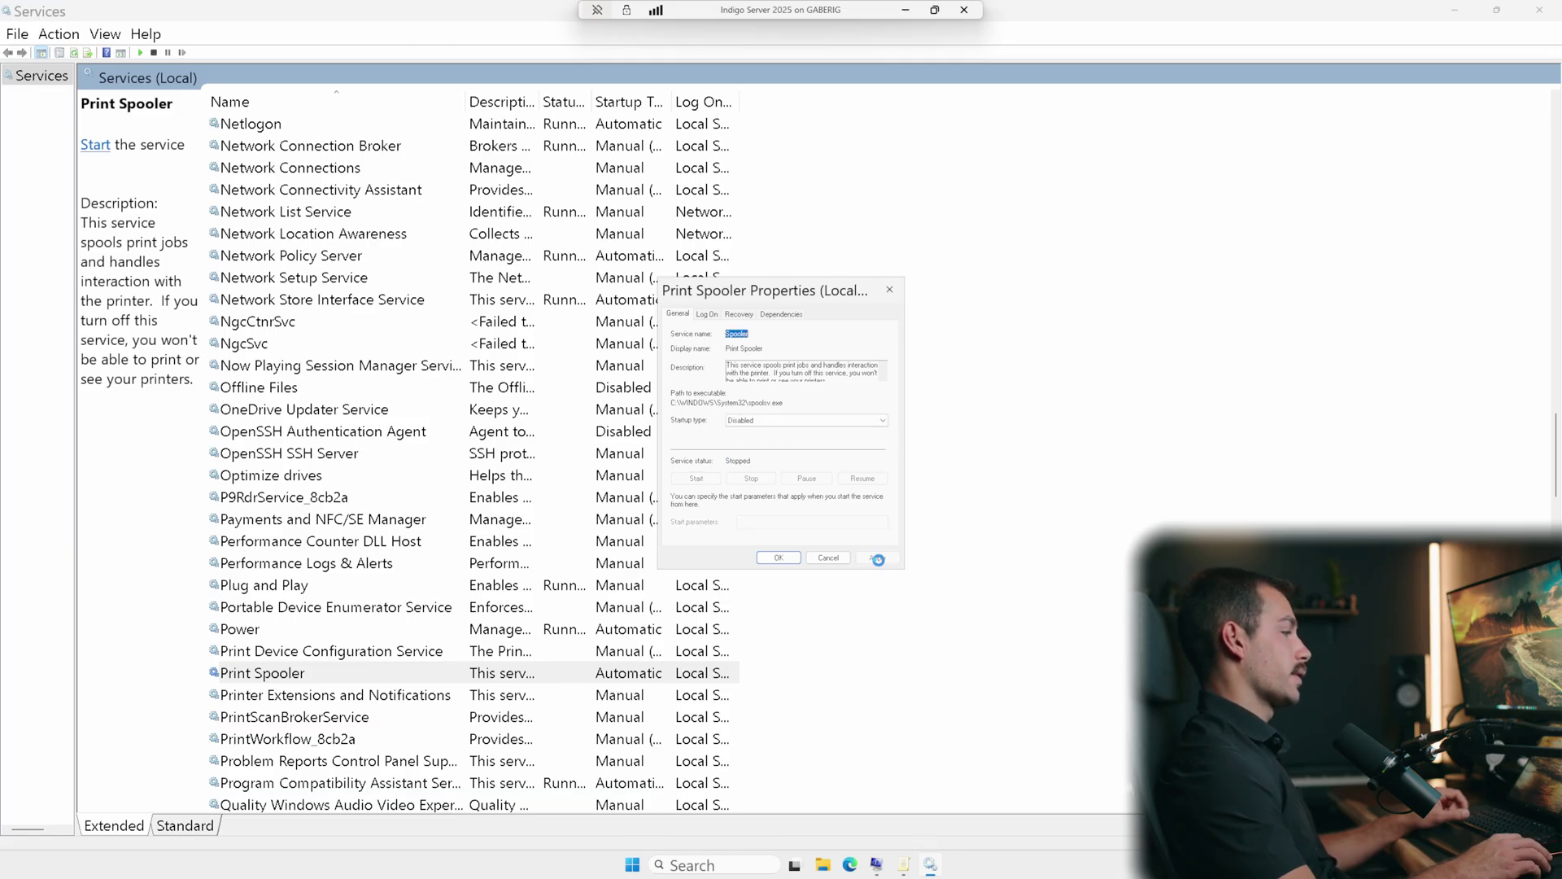
pyautogui.click(778, 558)
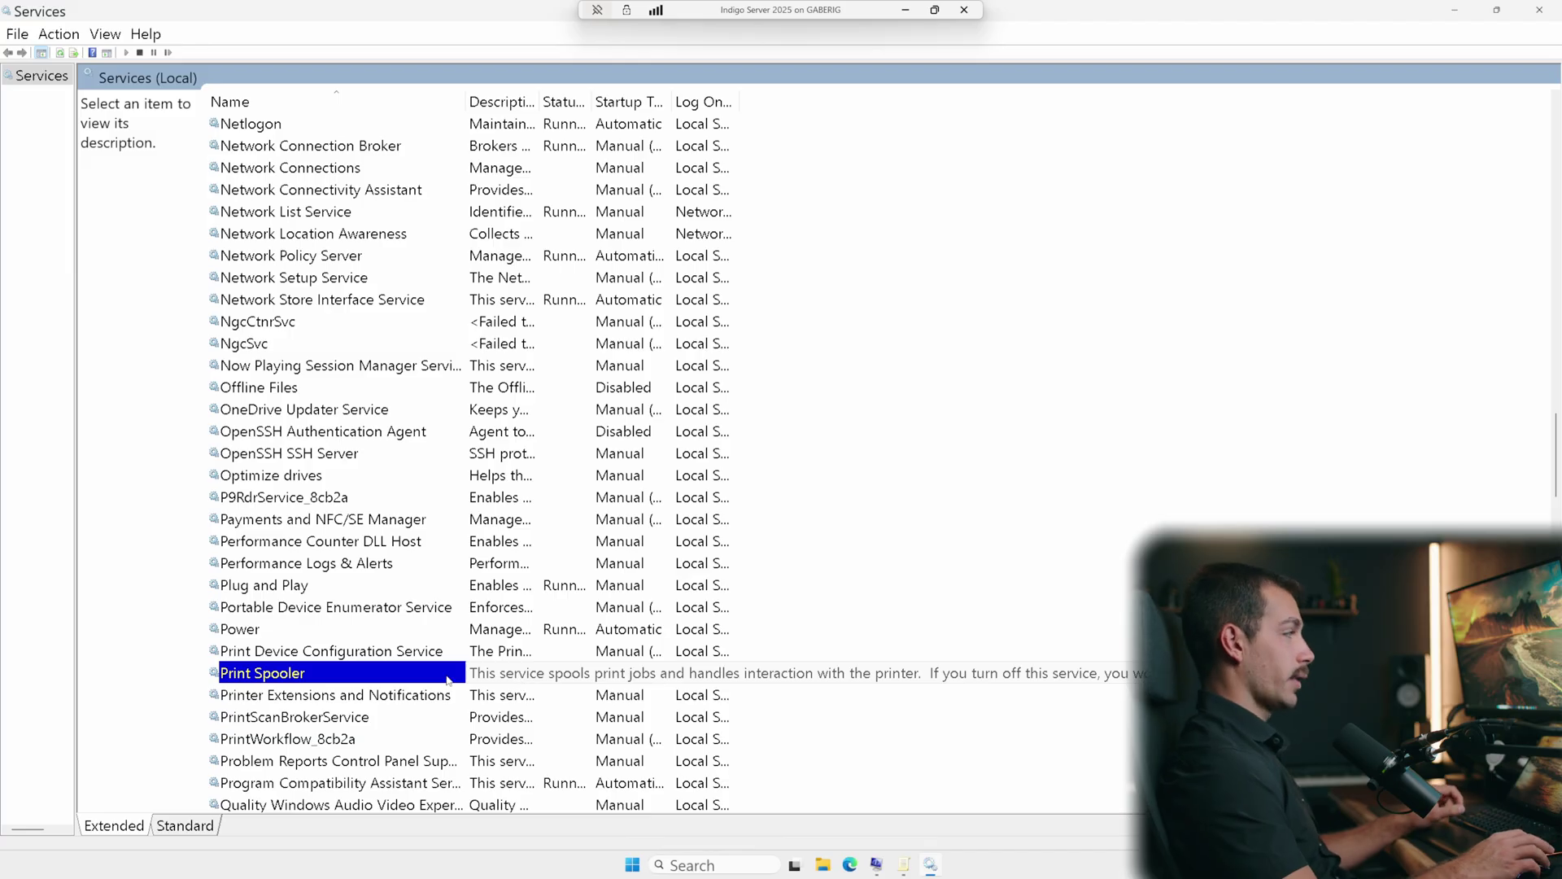
pyautogui.hotkey('alt', 'F4')
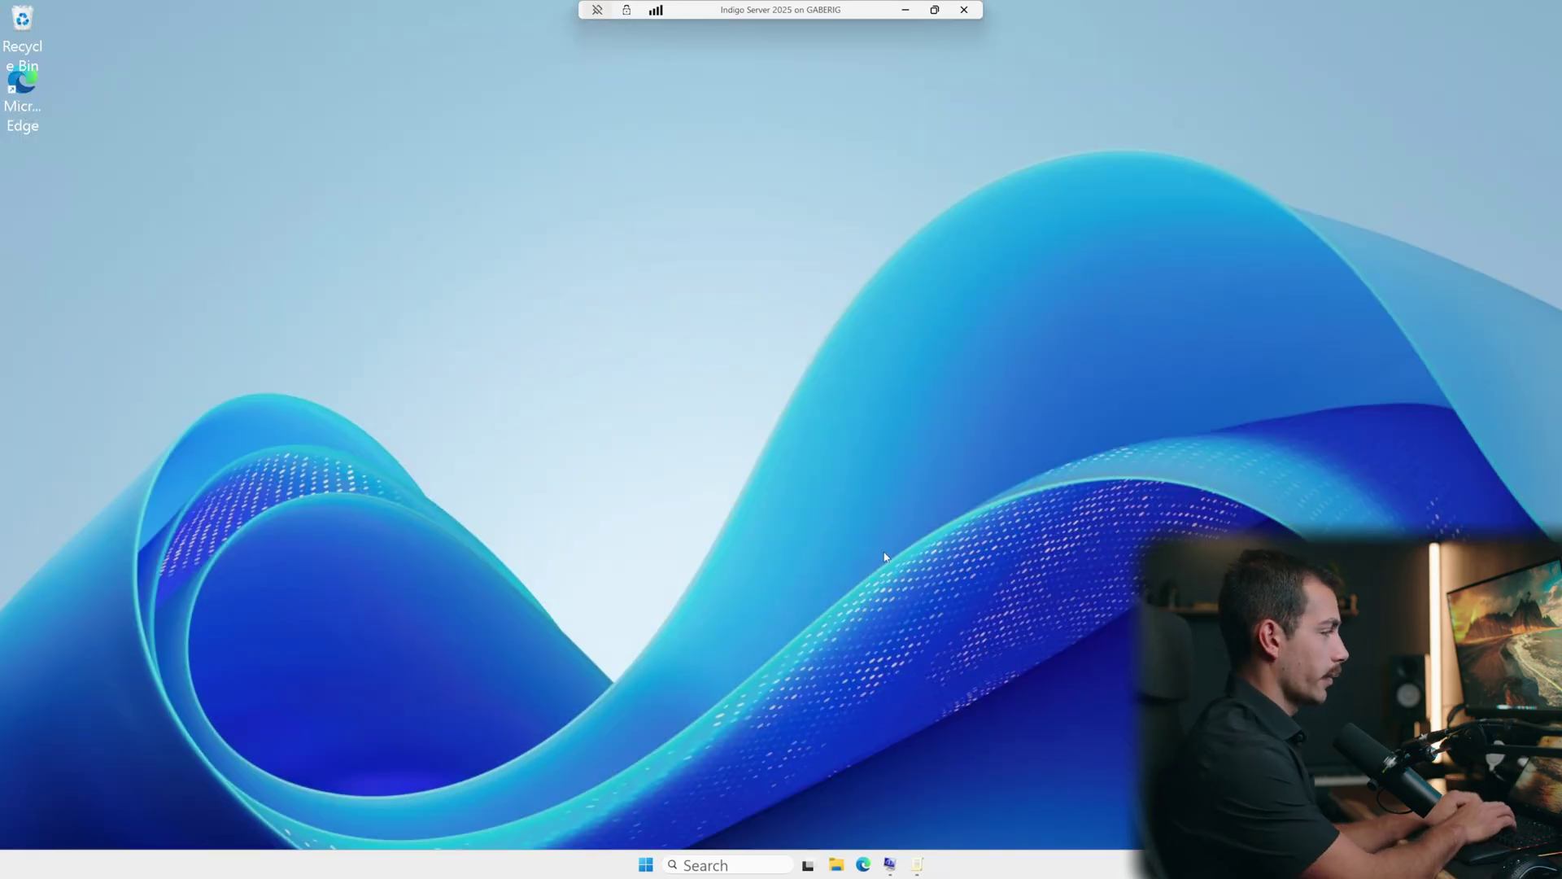
# Run gpmc.msc and open the Default Domain Controllers Policy for editing
pyautogui.press('super+r')
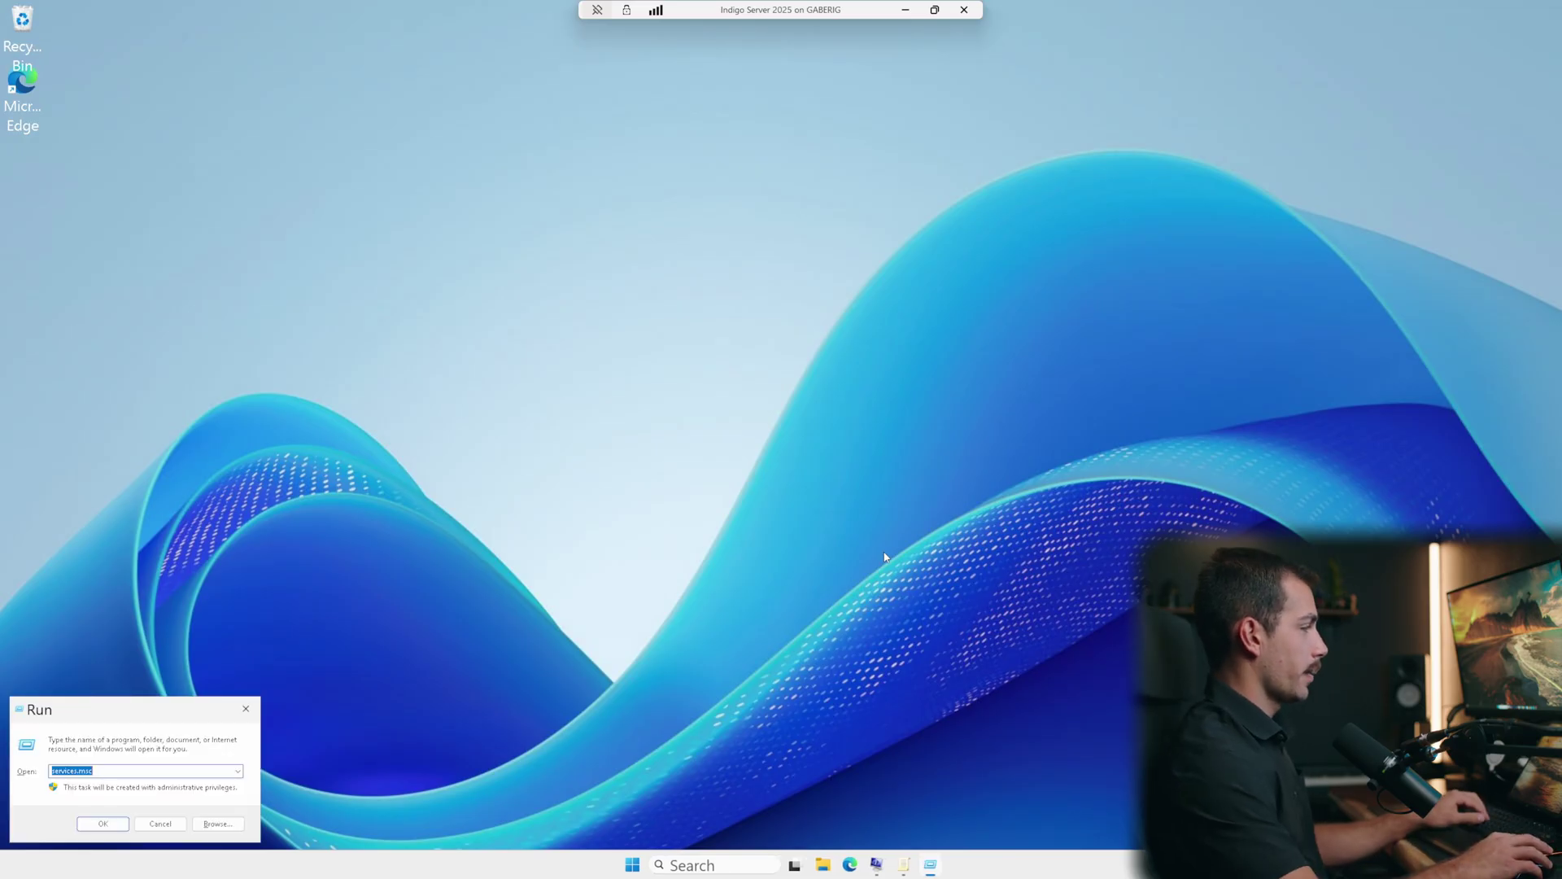
pyautogui.write('g')
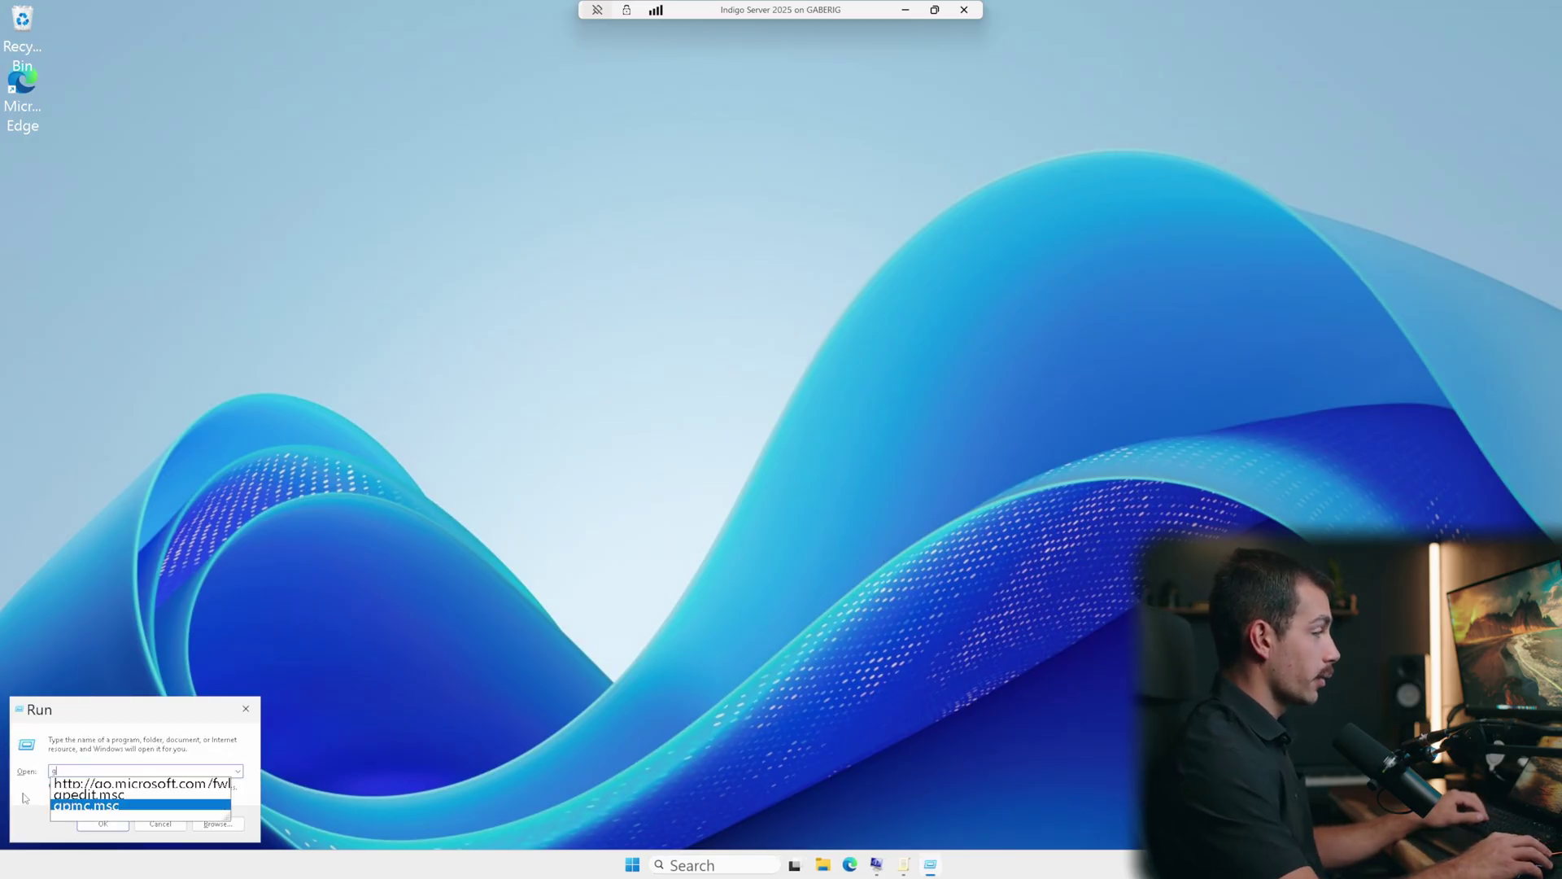
pyautogui.click(111, 807)
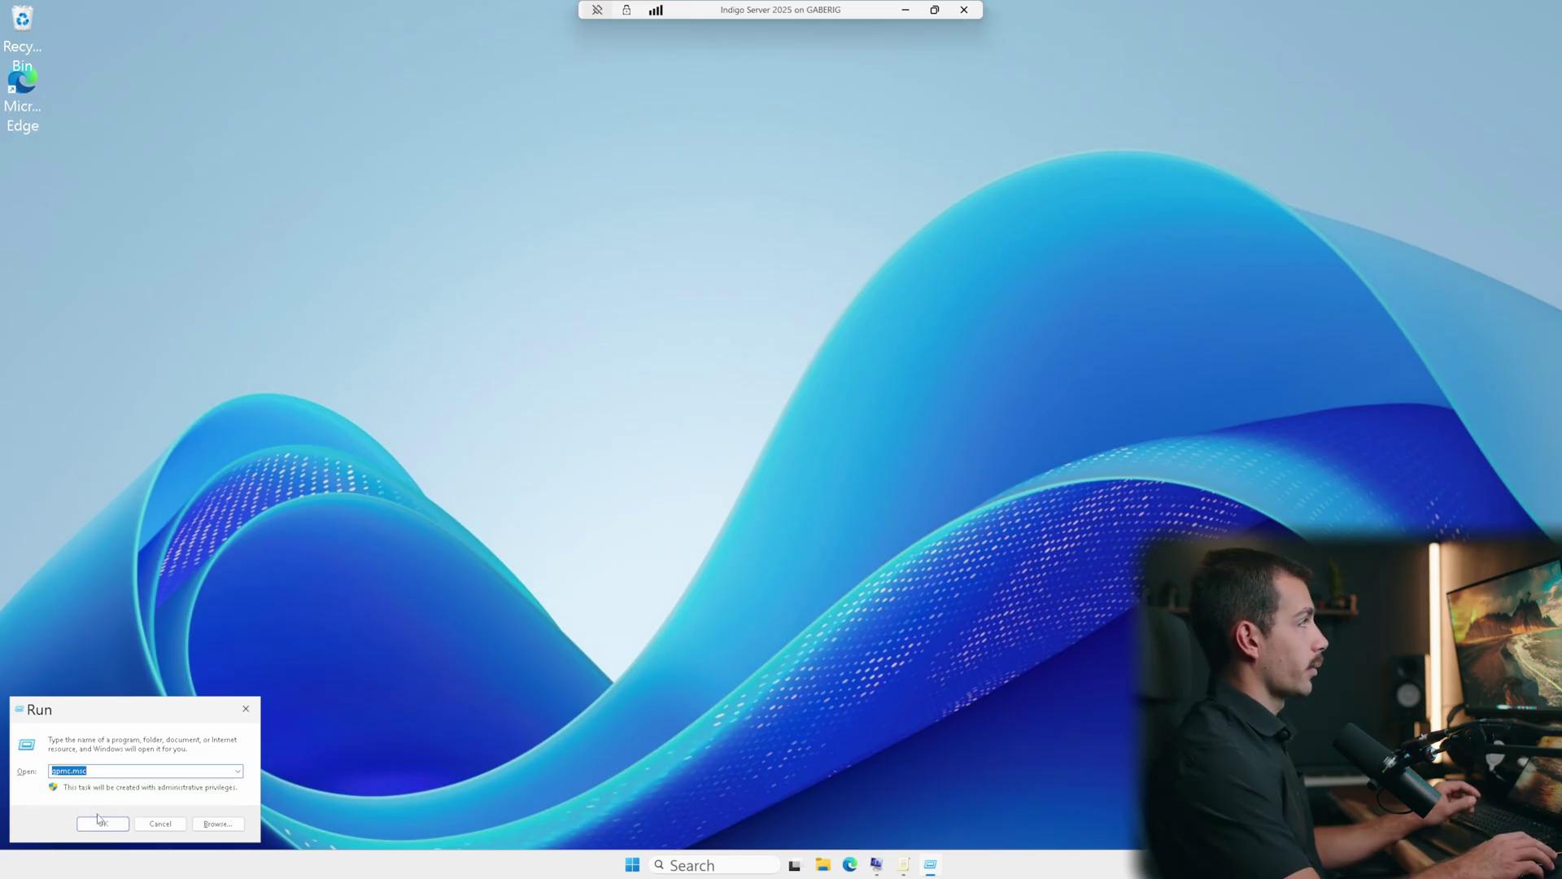
pyautogui.click(104, 824)
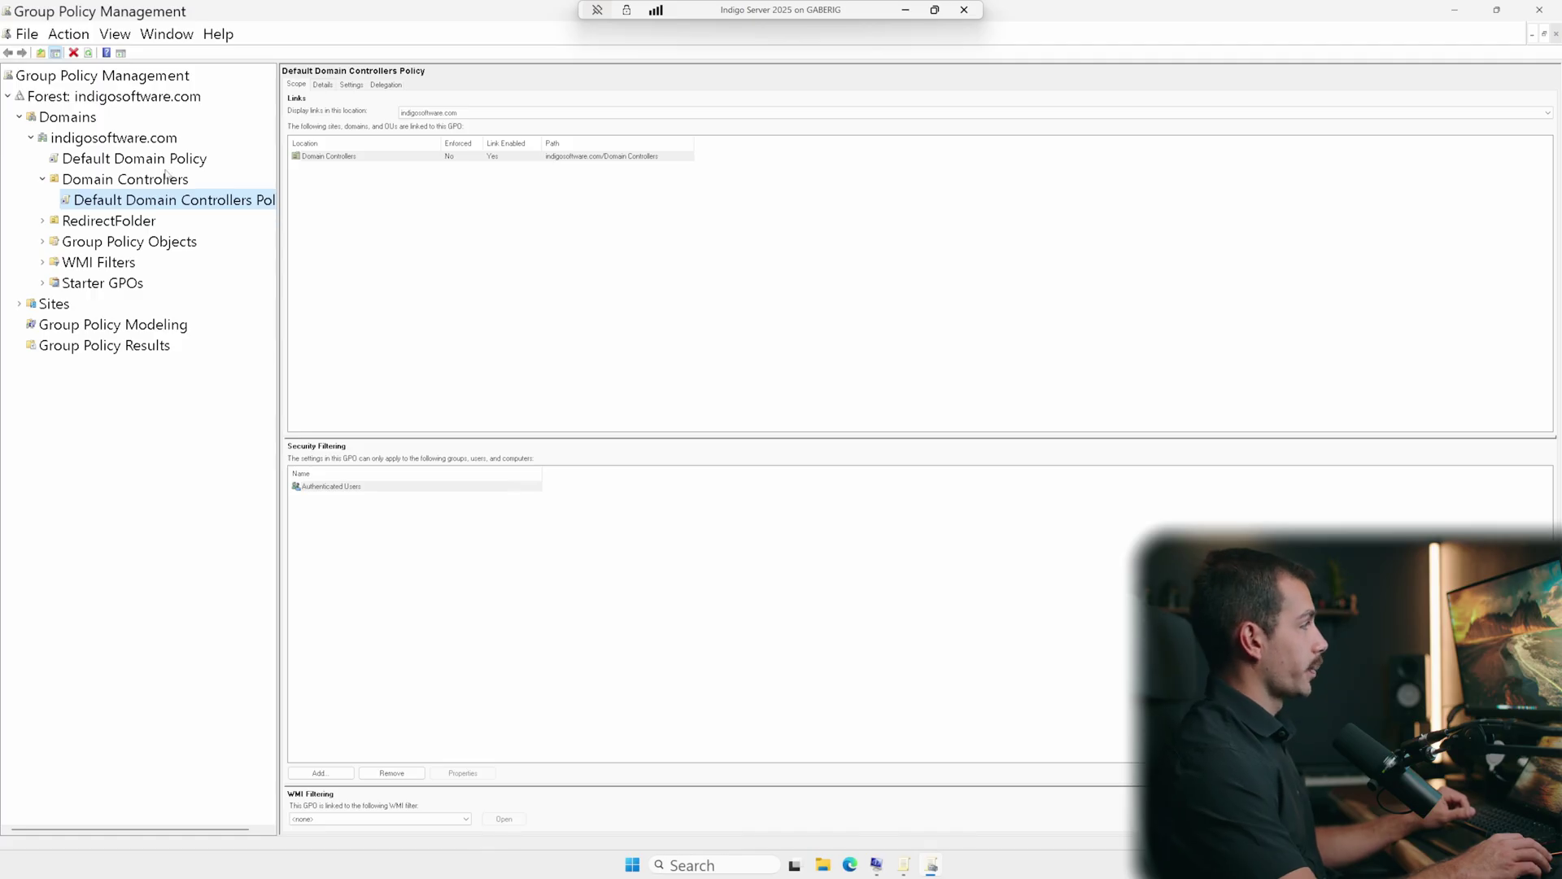
pyautogui.doubleClick(176, 203)
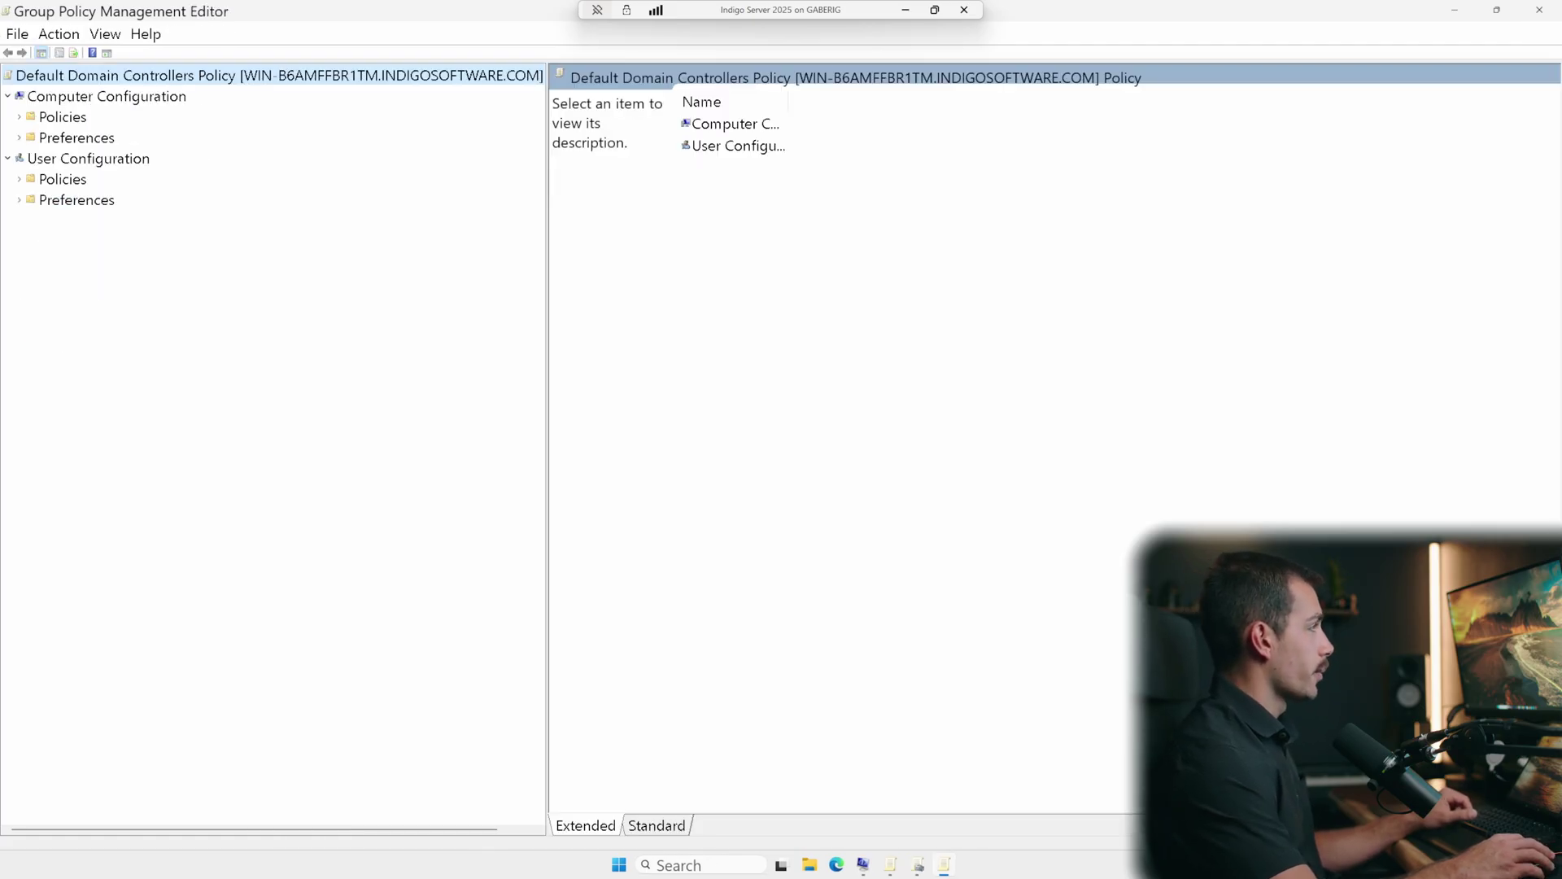
# Browse Administrative Templates > Windows Components > Windows Update to the Manage end user experience settings
pyautogui.click(20, 118)
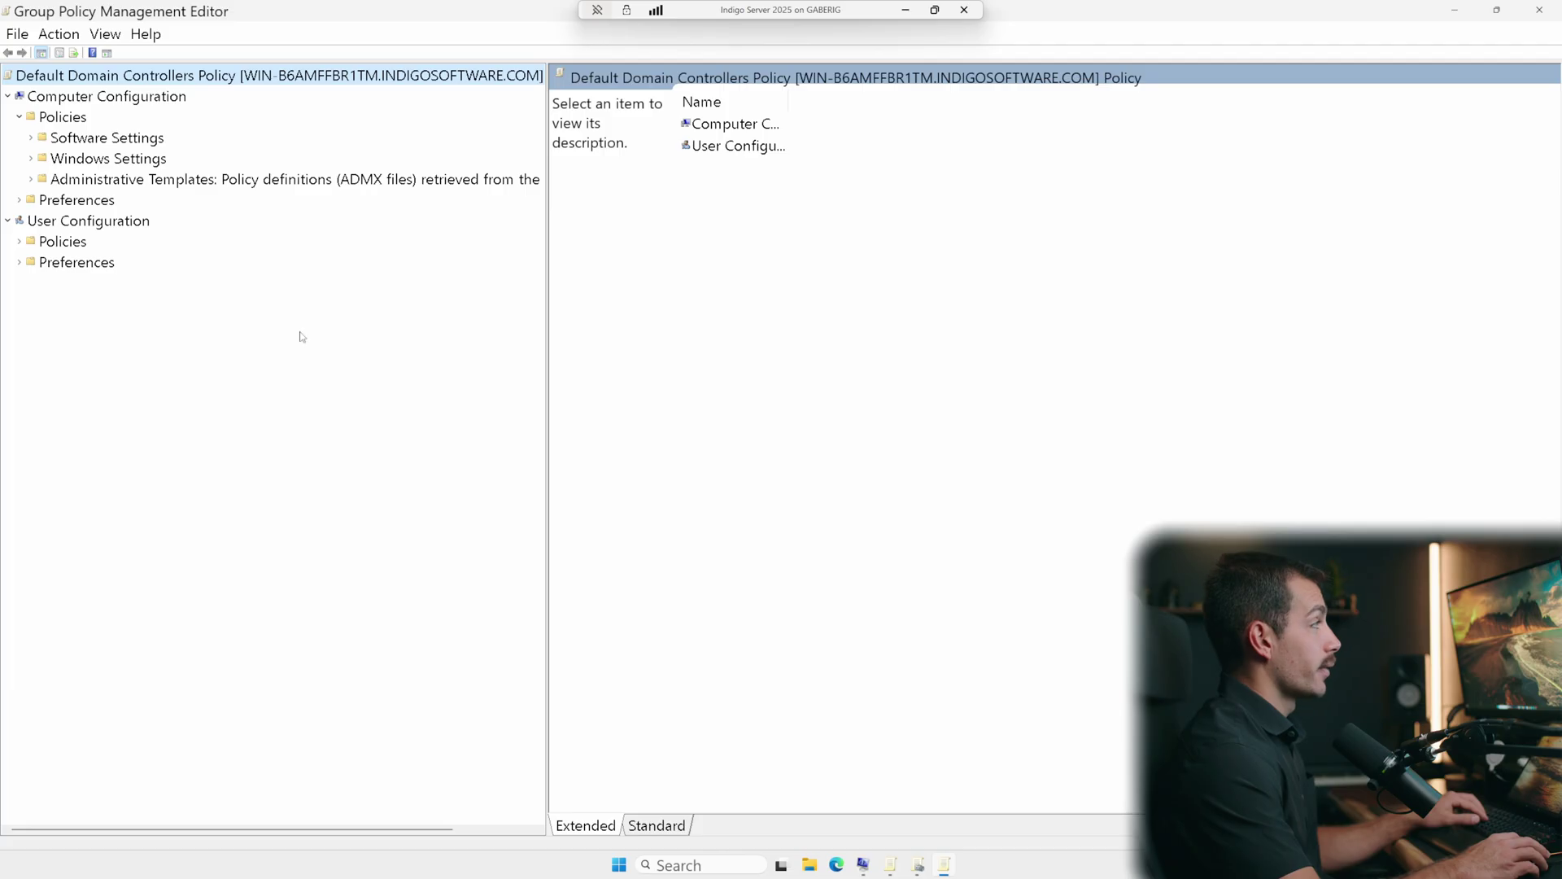
pyautogui.click(32, 180)
pyautogui.click(43, 348)
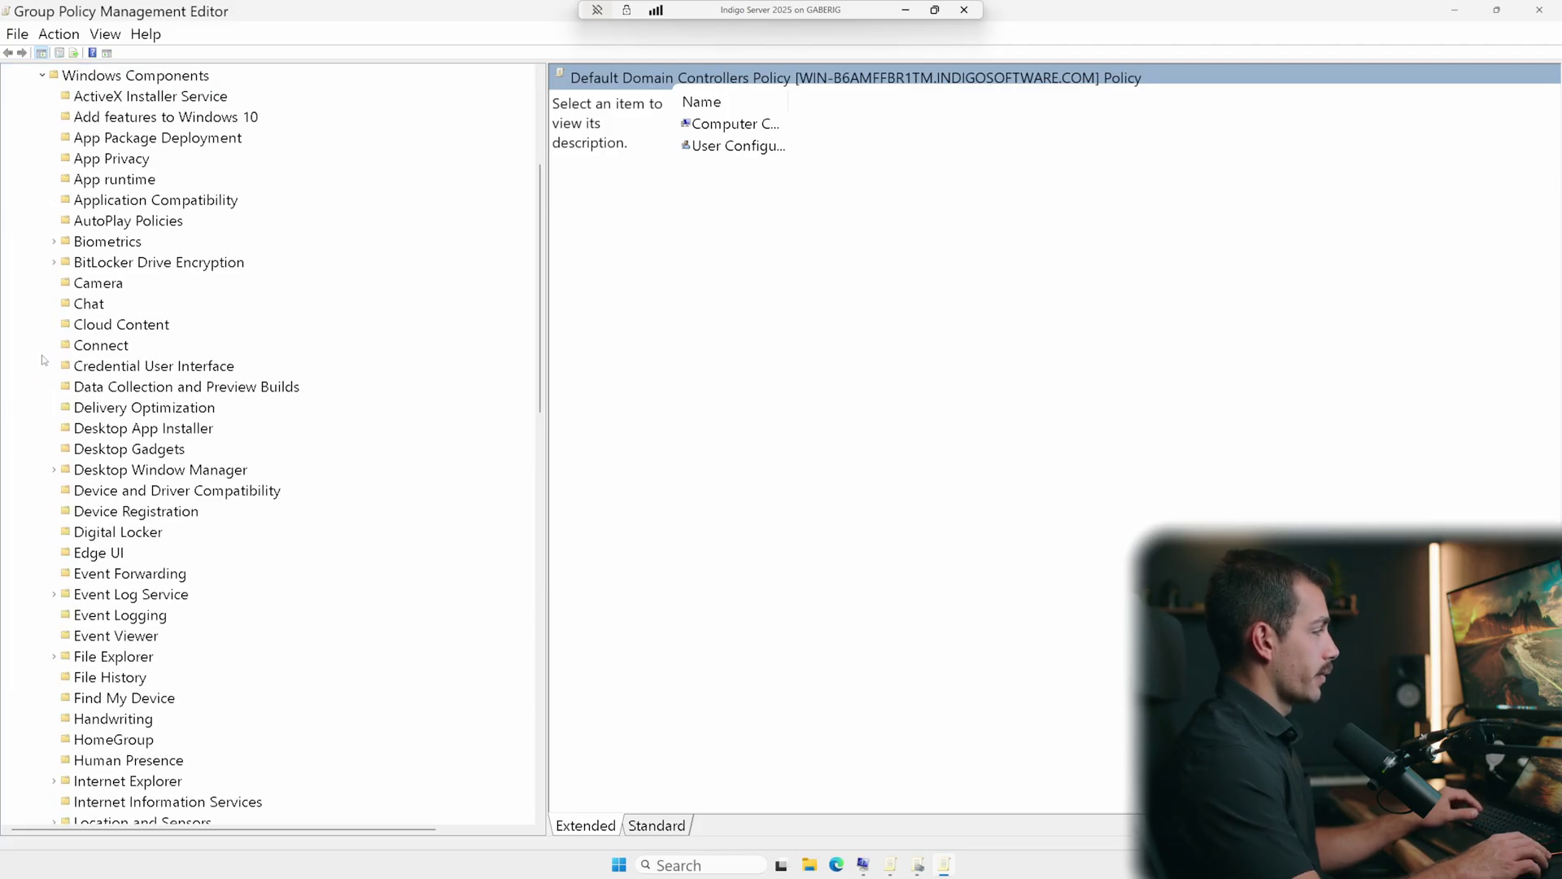
pyautogui.scroll(-10, 186, 283)
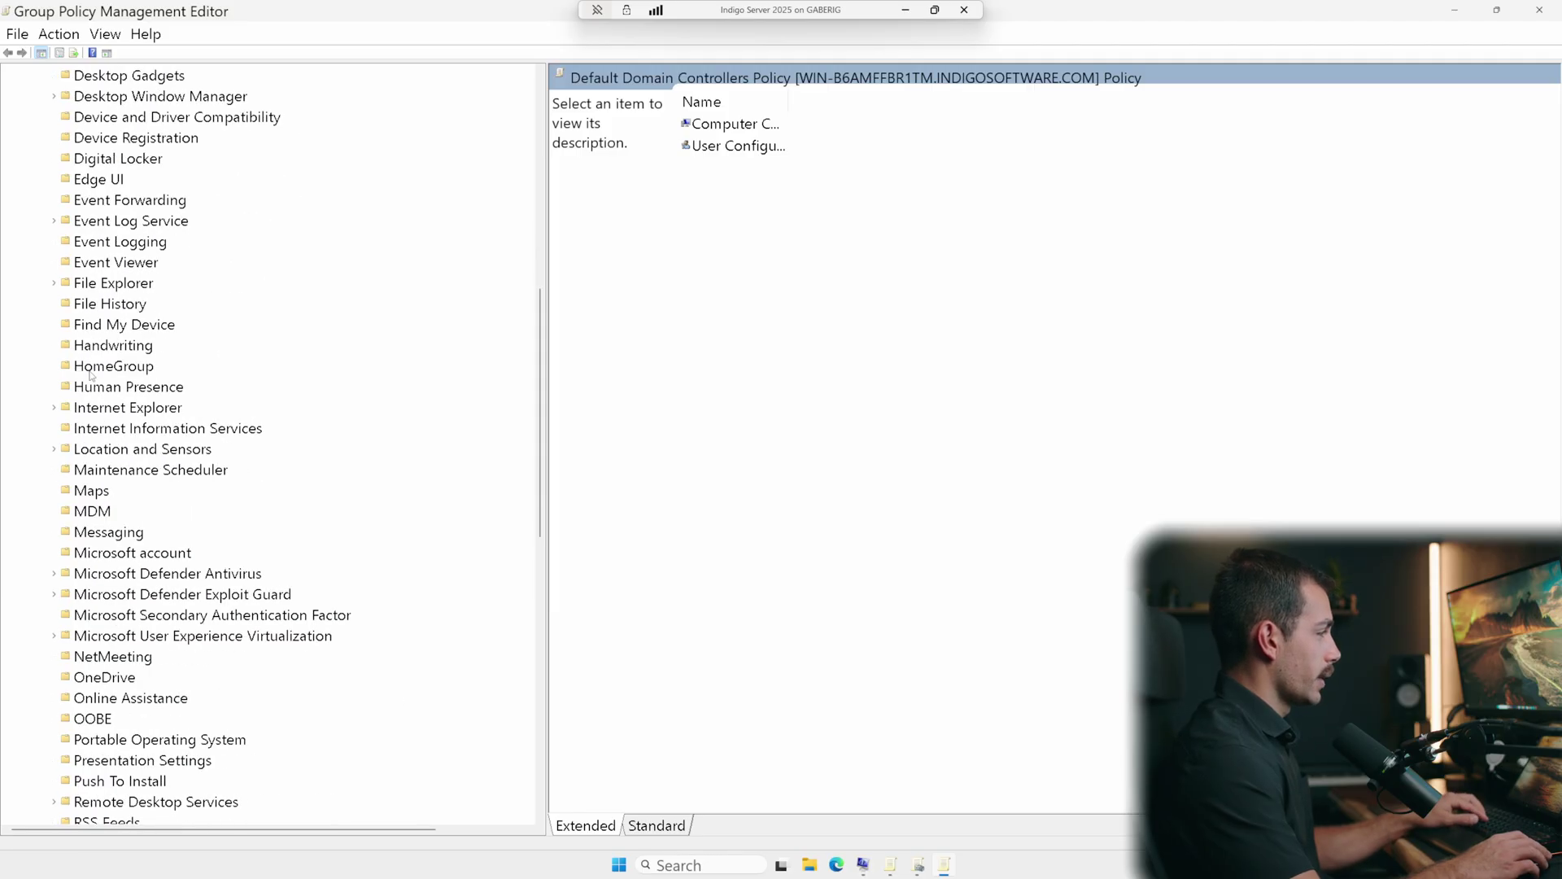
pyautogui.scroll(-6, 92, 374)
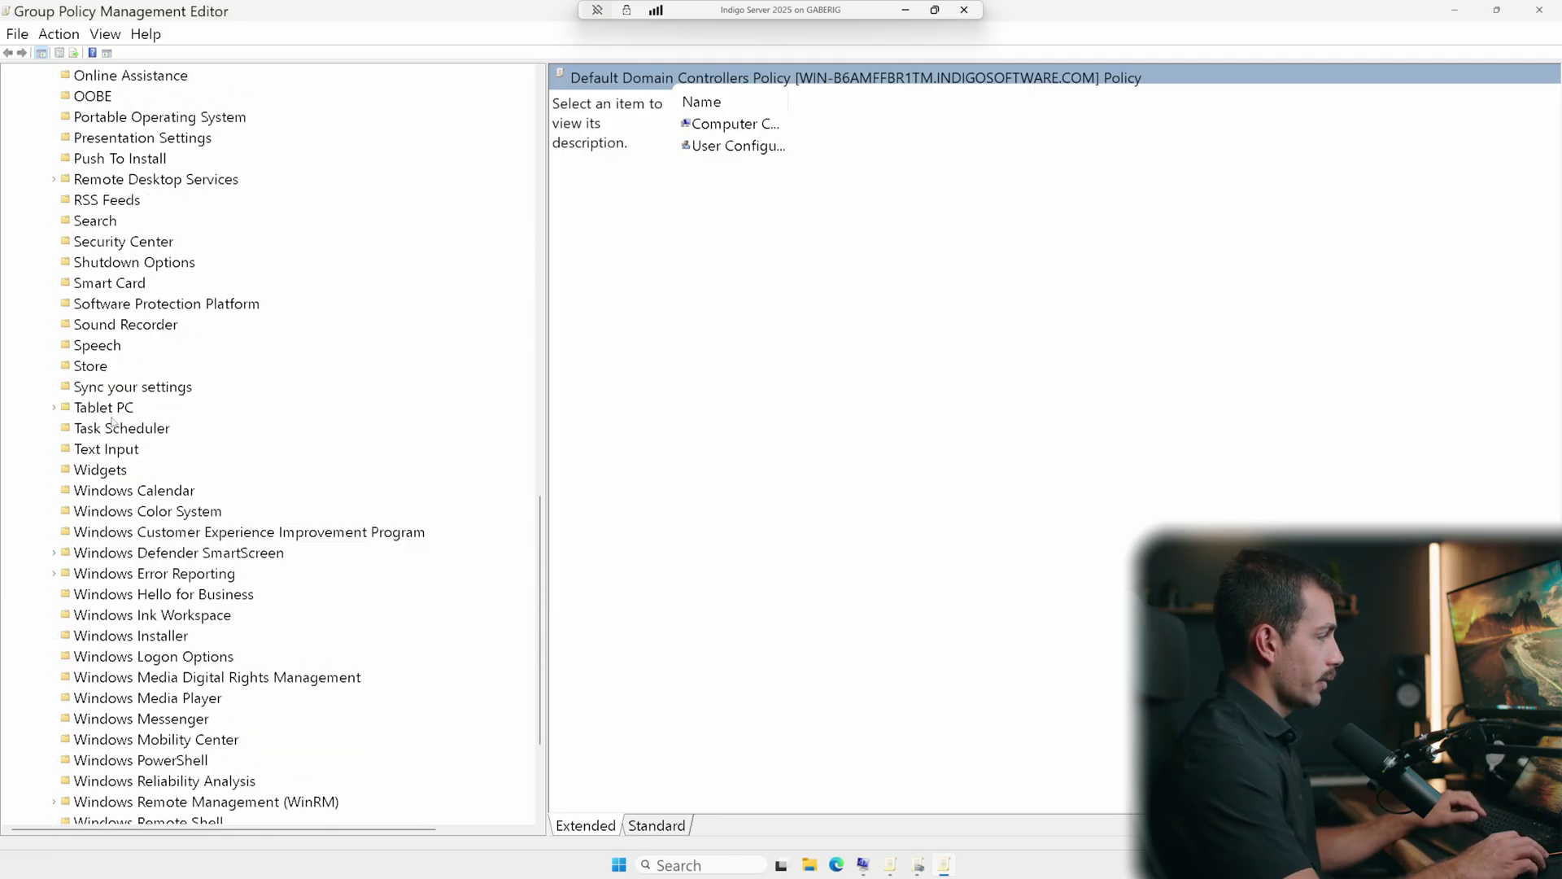
pyautogui.scroll(-3, 199, 616)
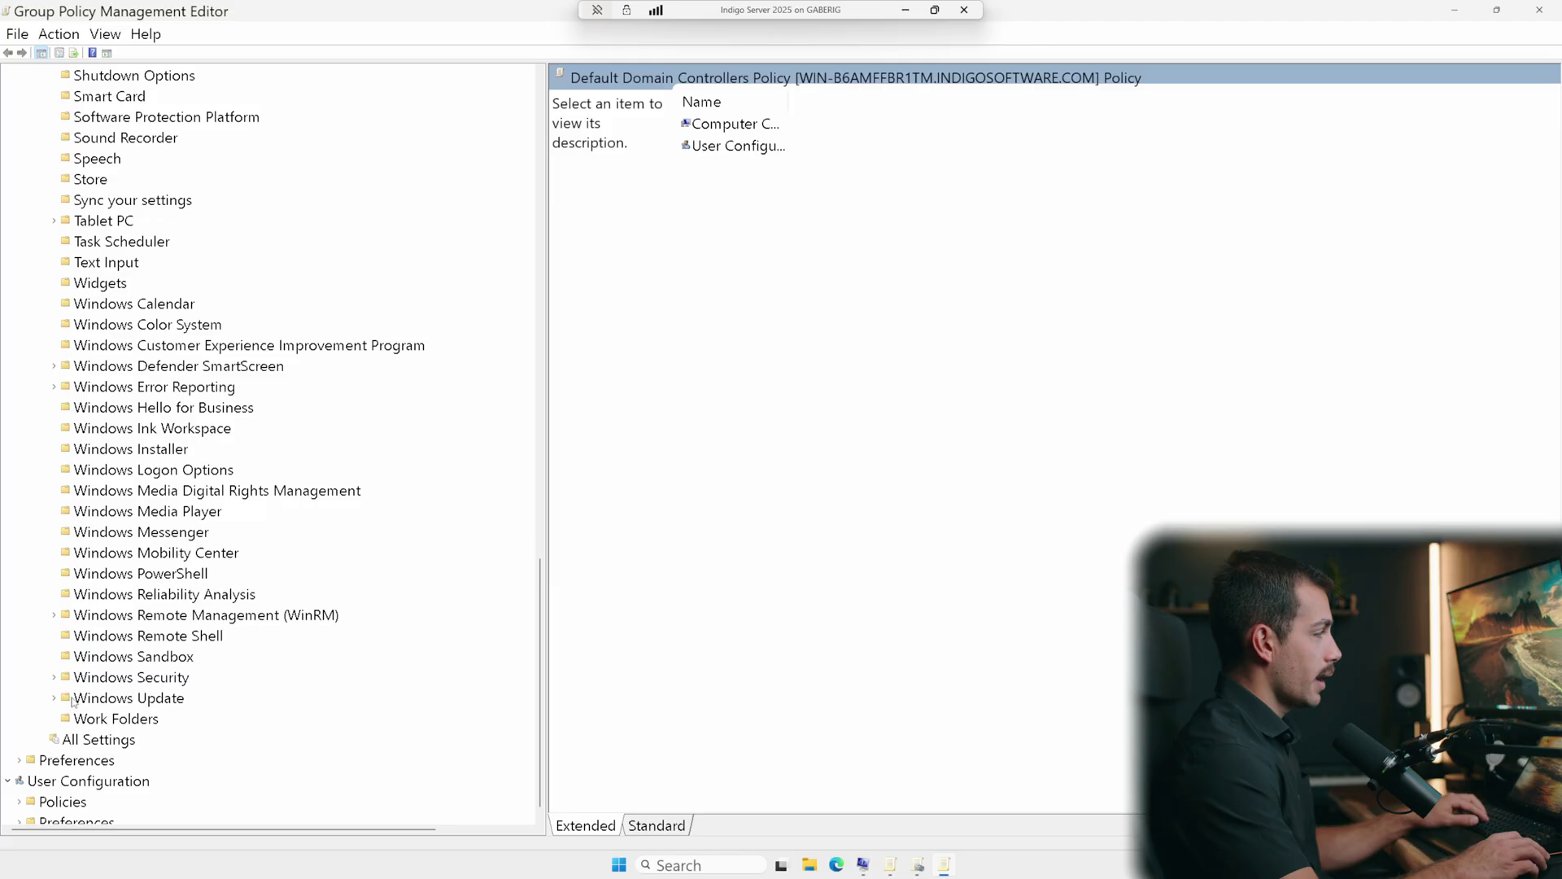
pyautogui.click(54, 698)
pyautogui.click(199, 680)
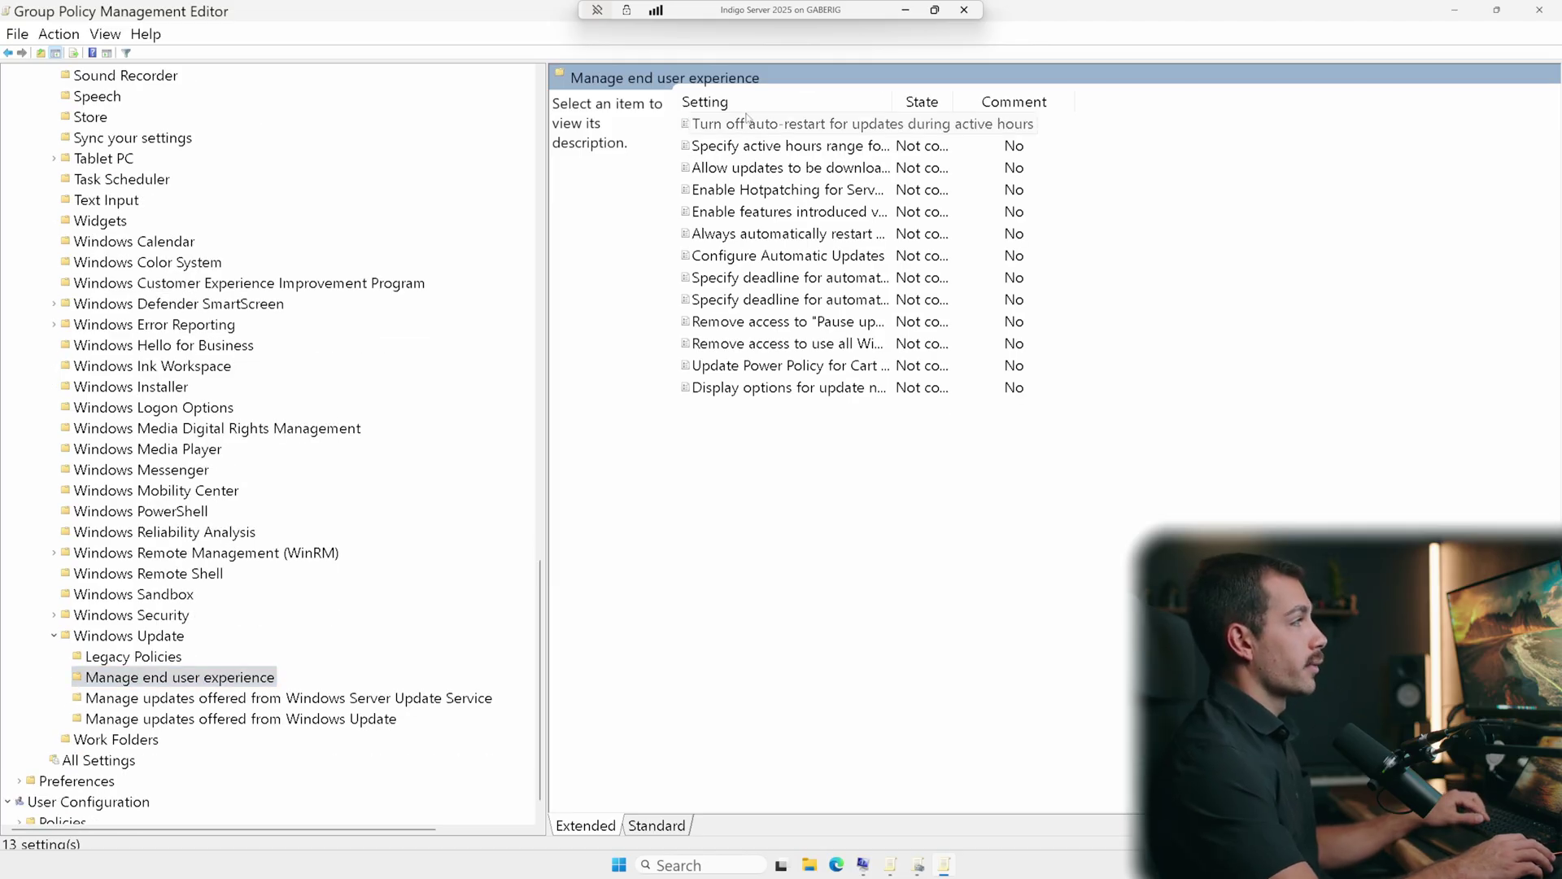
# Enable Configure Automatic Updates with mode 4 - Auto download and schedule the install
pyautogui.doubleClick(779, 255)
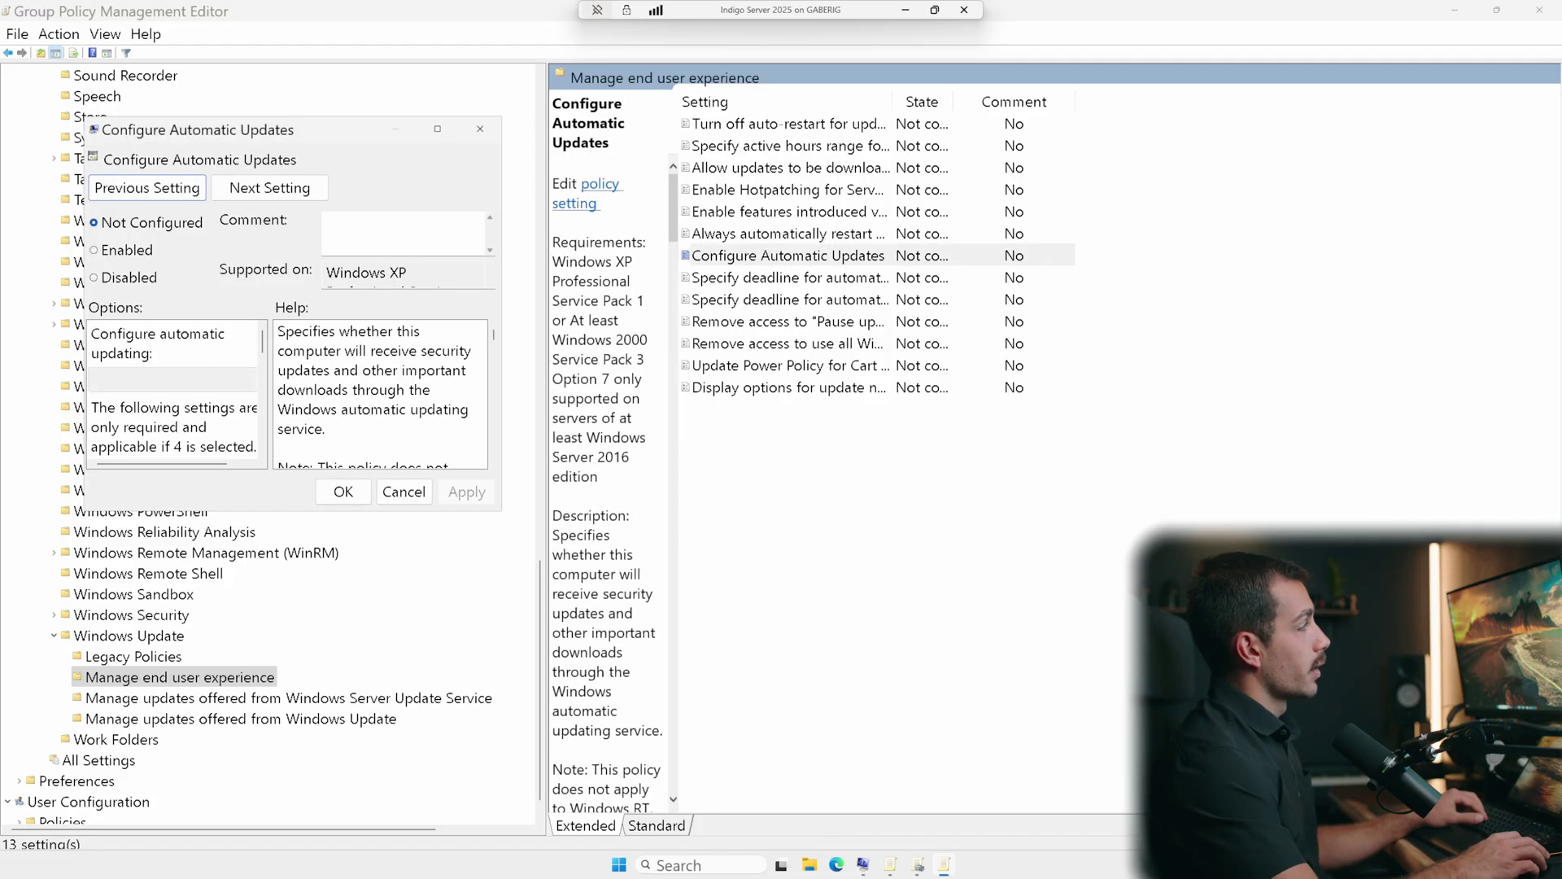
pyautogui.click(126, 249)
pyautogui.click(188, 380)
pyautogui.click(189, 382)
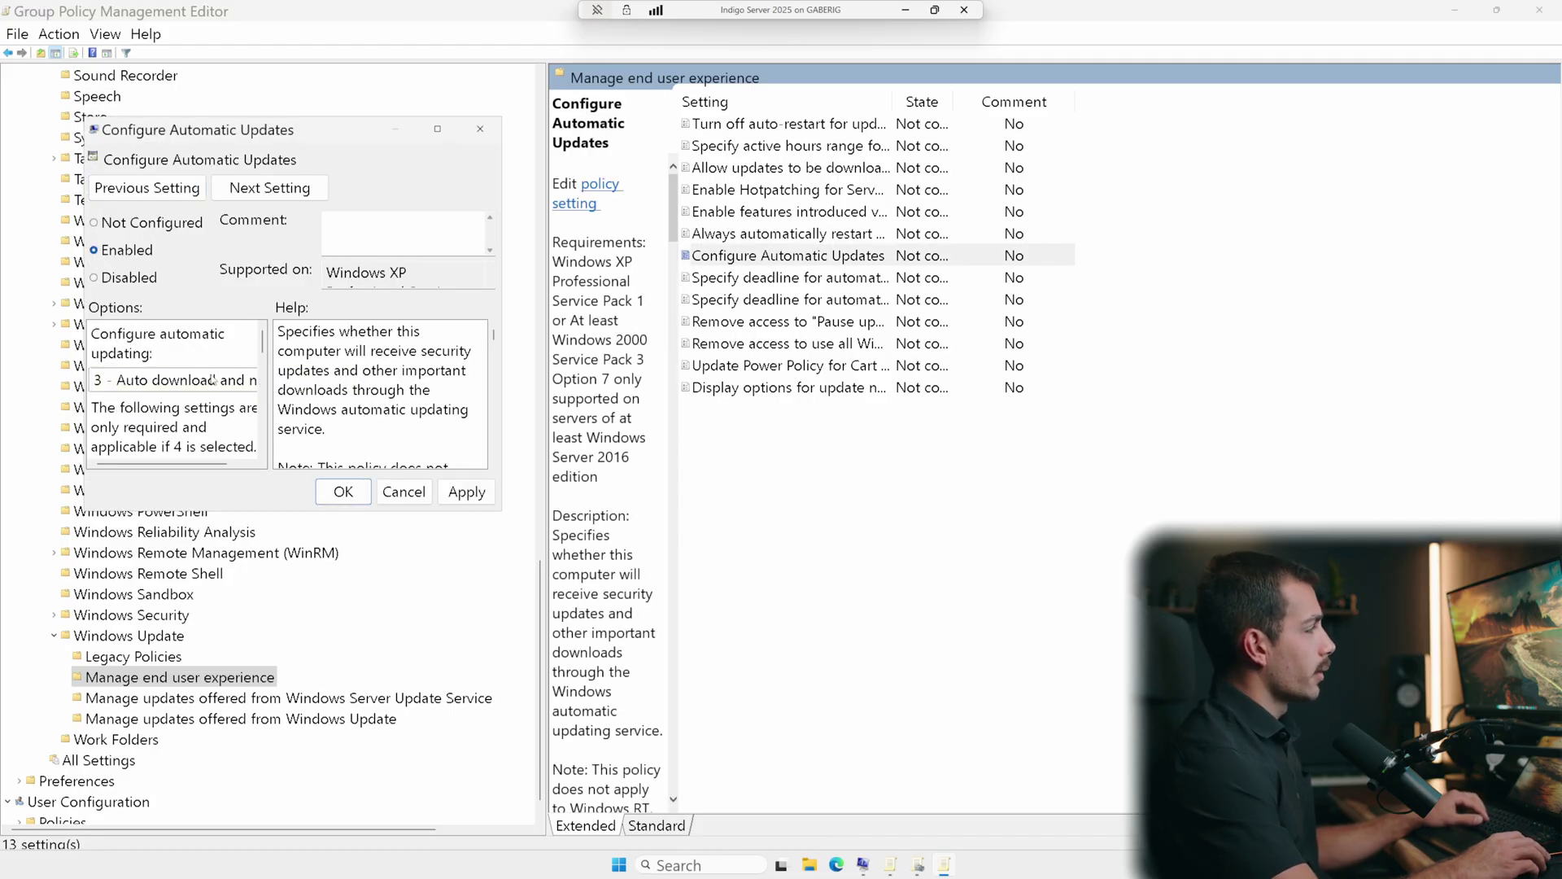
pyautogui.click(189, 379)
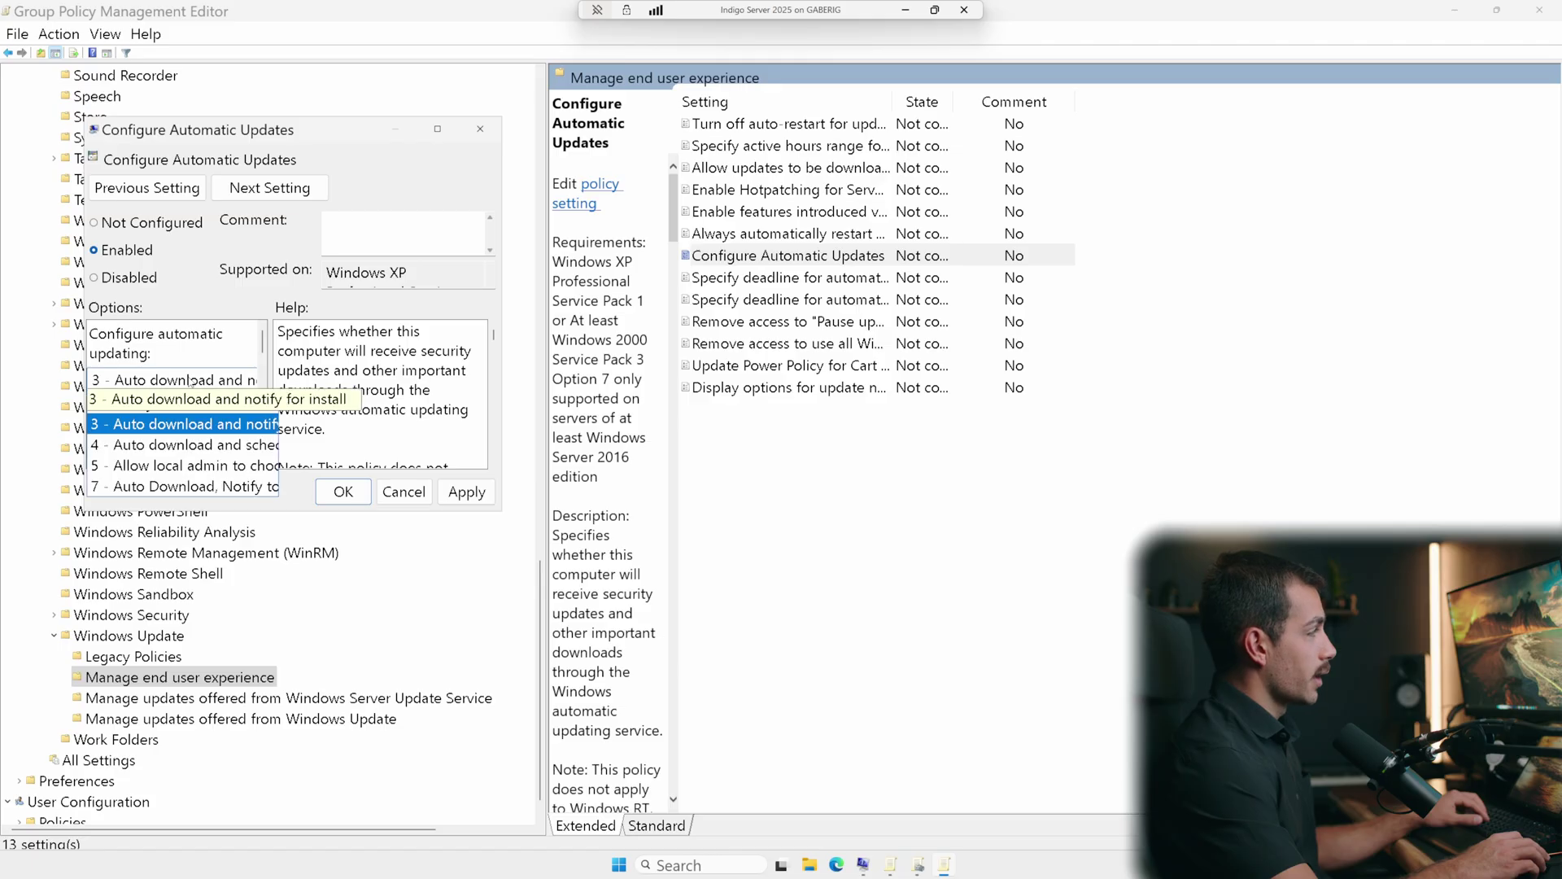
pyautogui.click(220, 452)
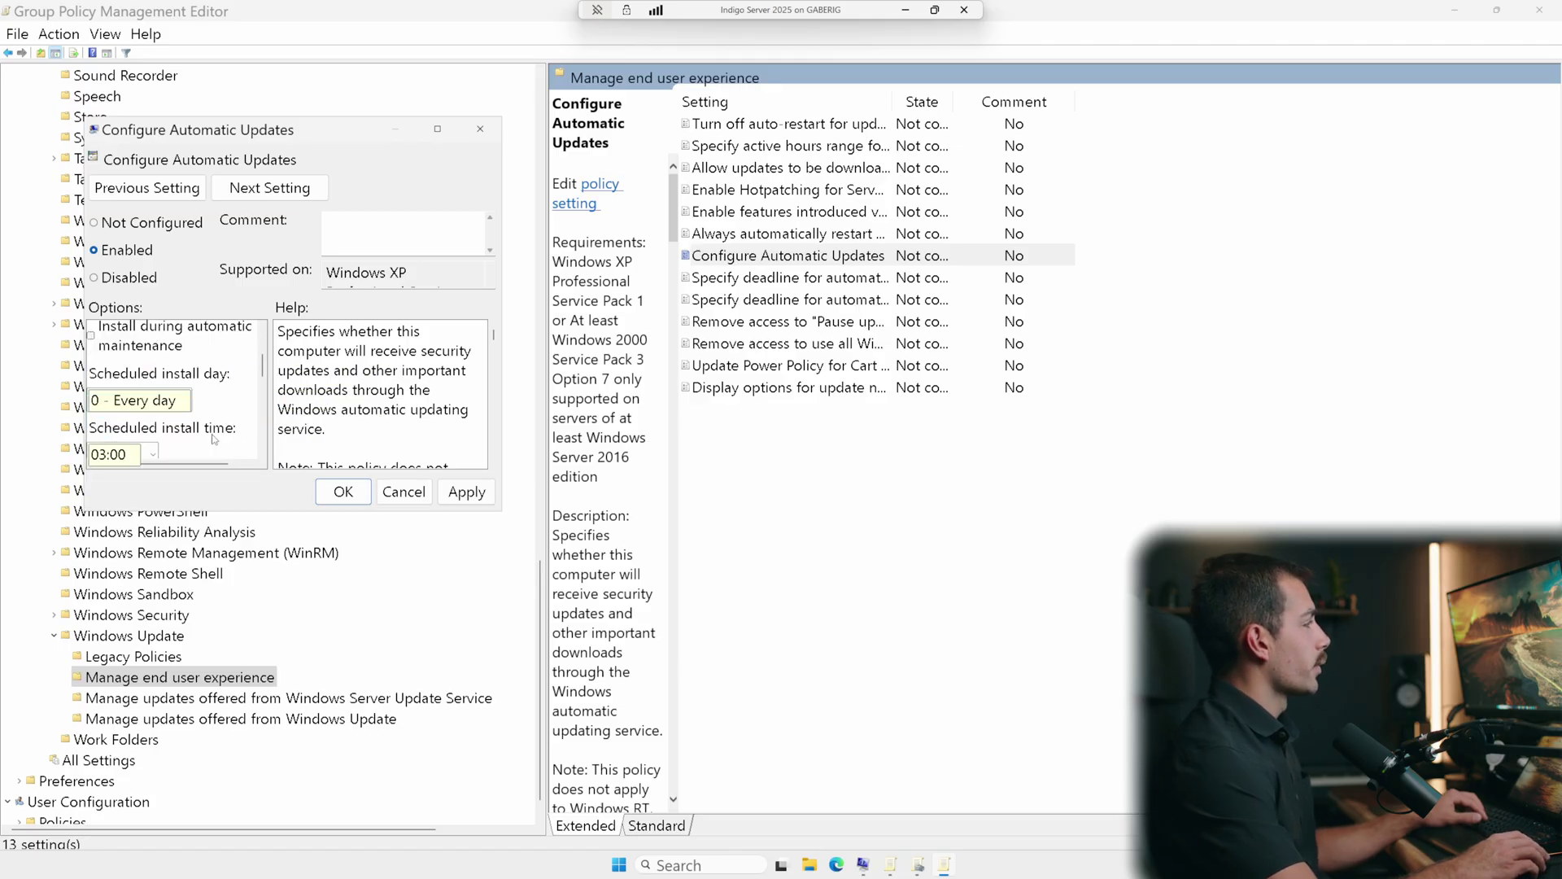
pyautogui.scroll(-2, 167, 356)
pyautogui.scroll(-3, 167, 355)
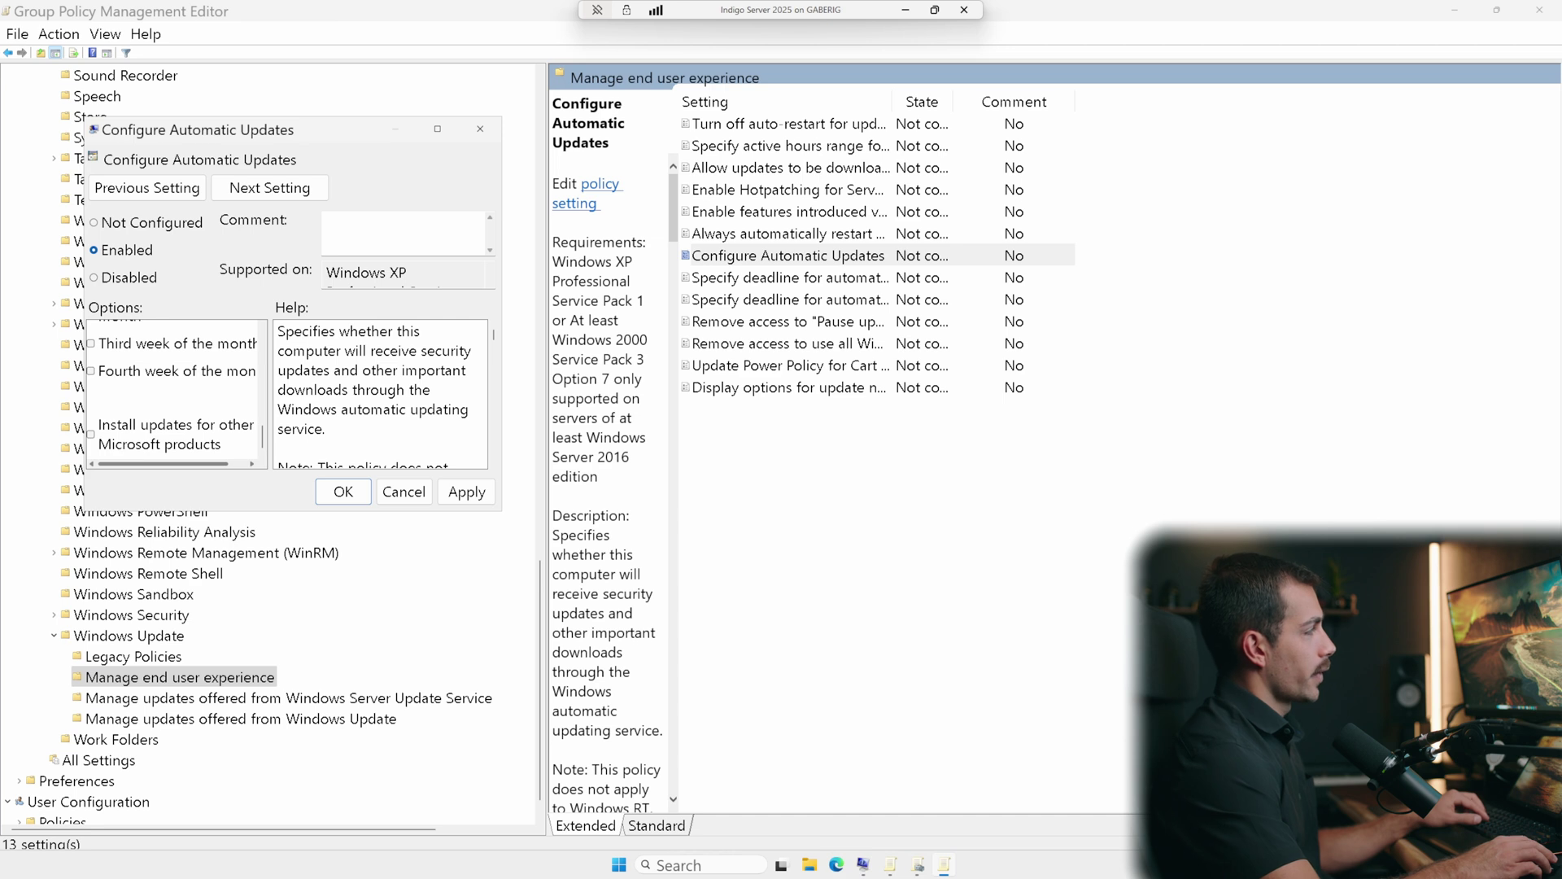
pyautogui.scroll(3, 228, 412)
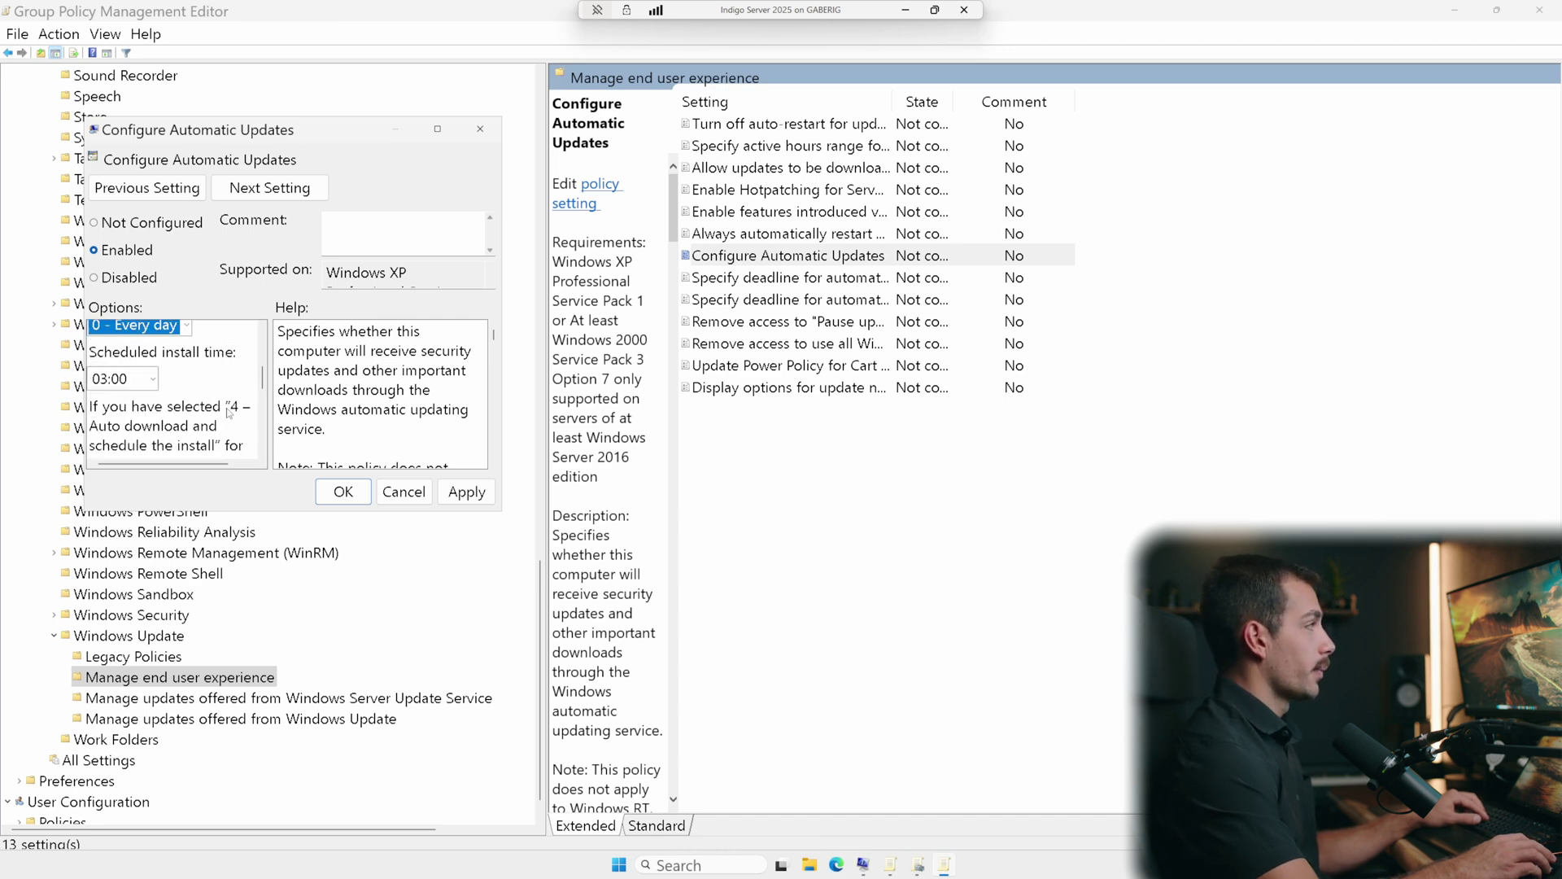
pyautogui.scroll(1, 224, 414)
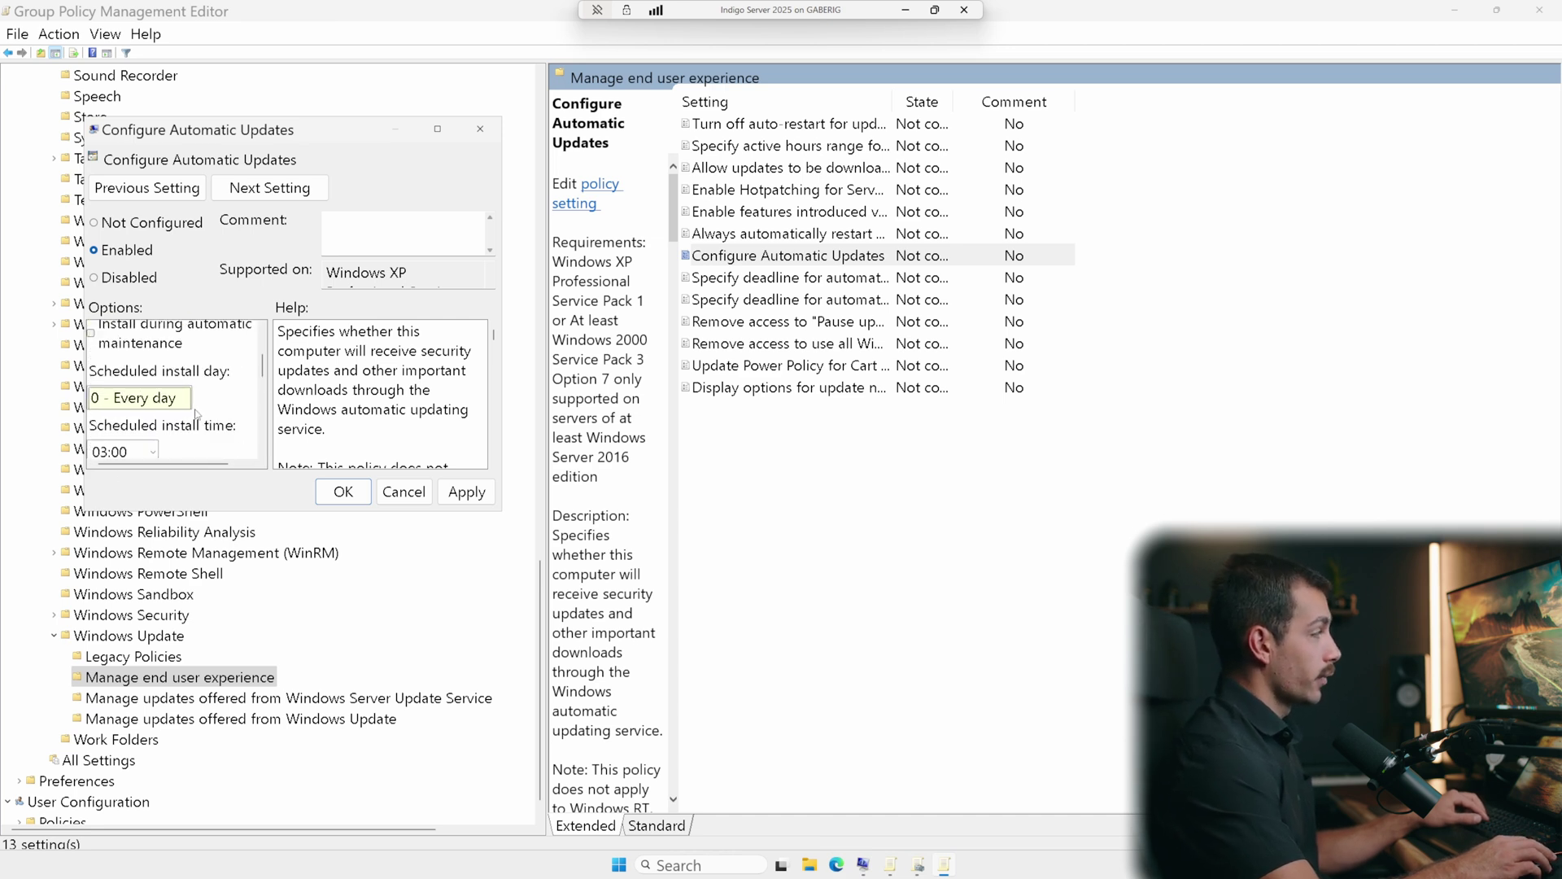
# Schedule the update installs for 7 - Every Saturday at 06:00
pyautogui.click(181, 397)
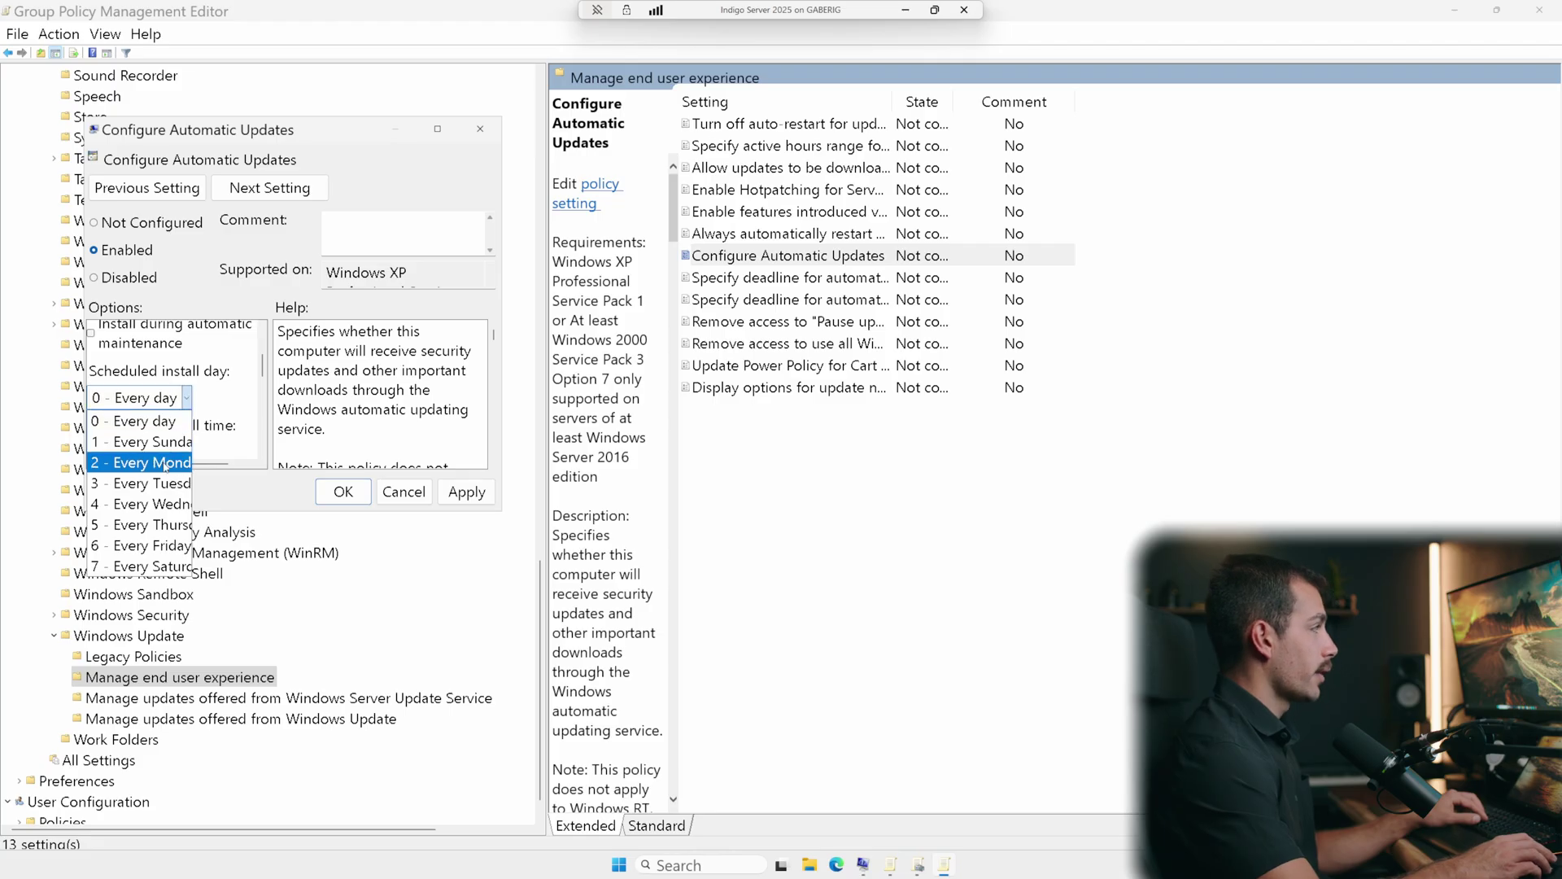
pyautogui.click(142, 566)
pyautogui.click(123, 451)
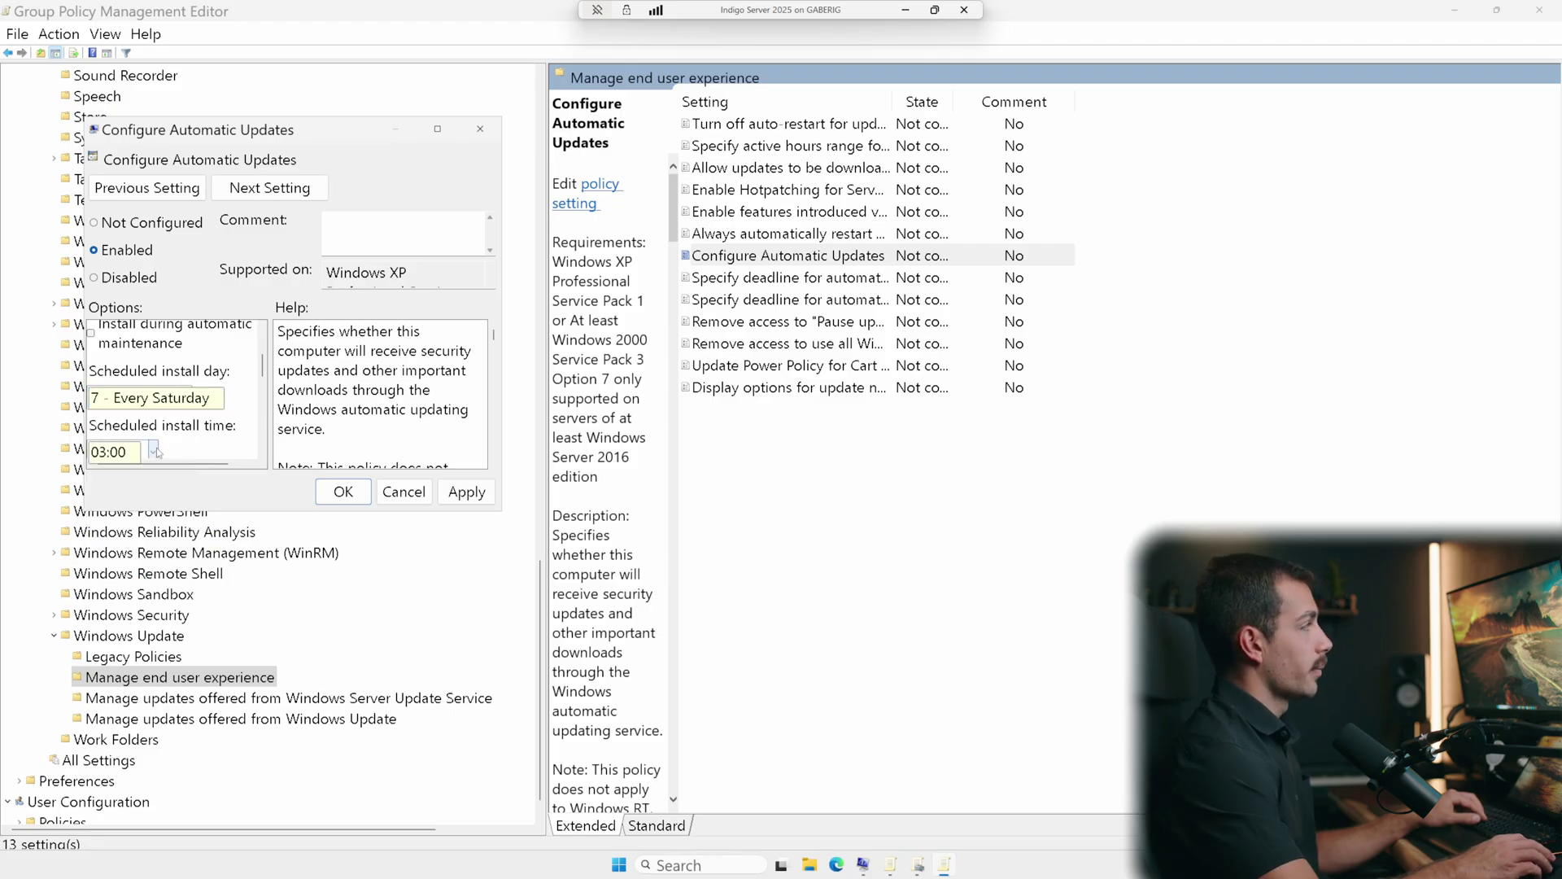
pyautogui.click(130, 138)
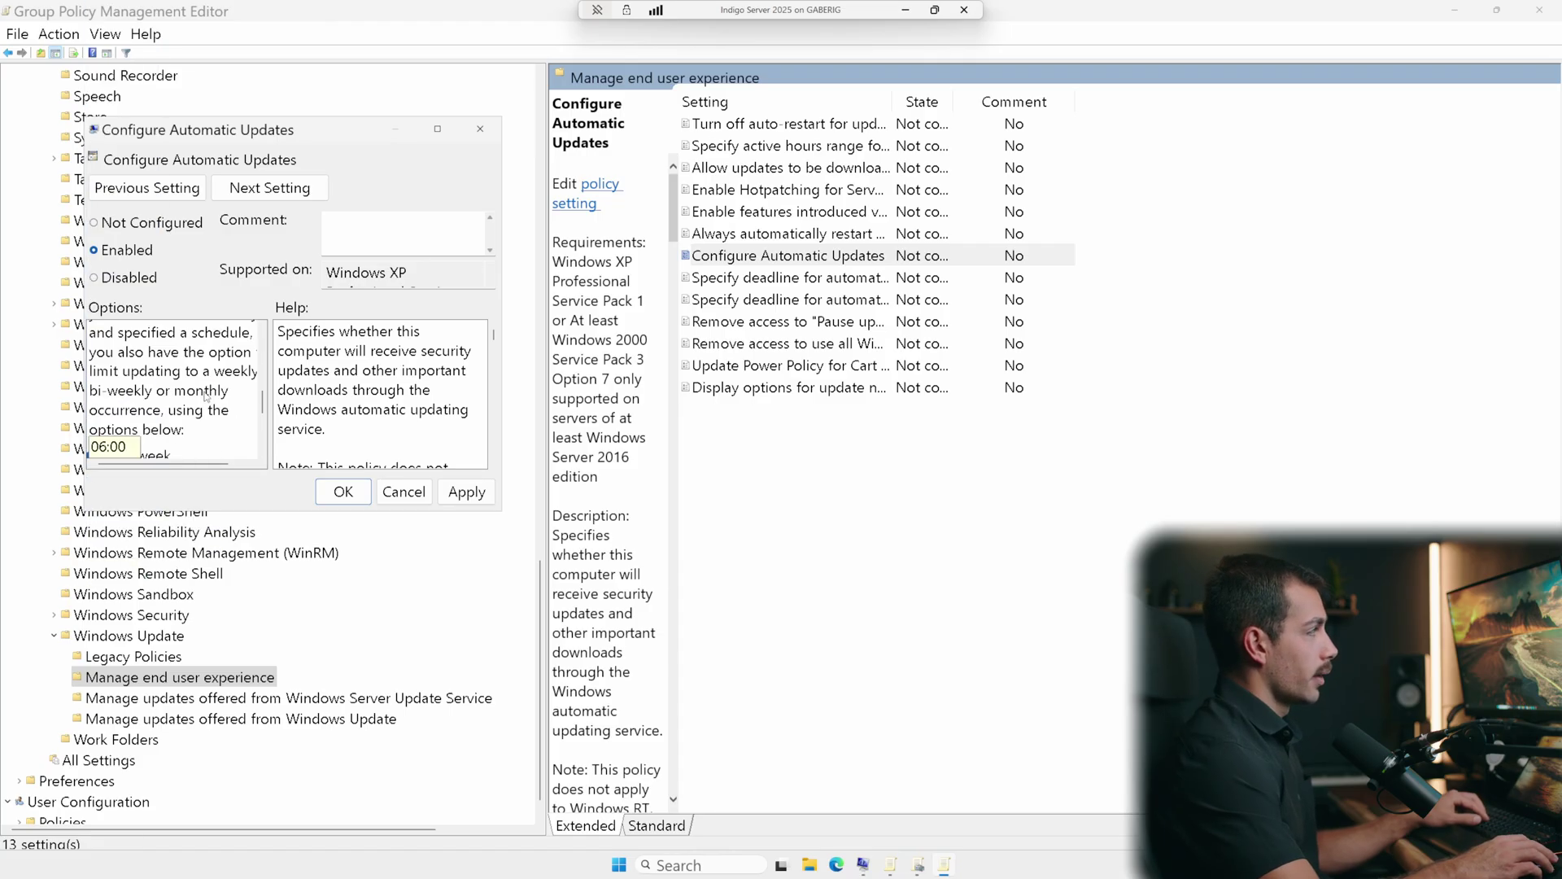
pyautogui.scroll(-5, 161, 374)
pyautogui.scroll(2, 161, 374)
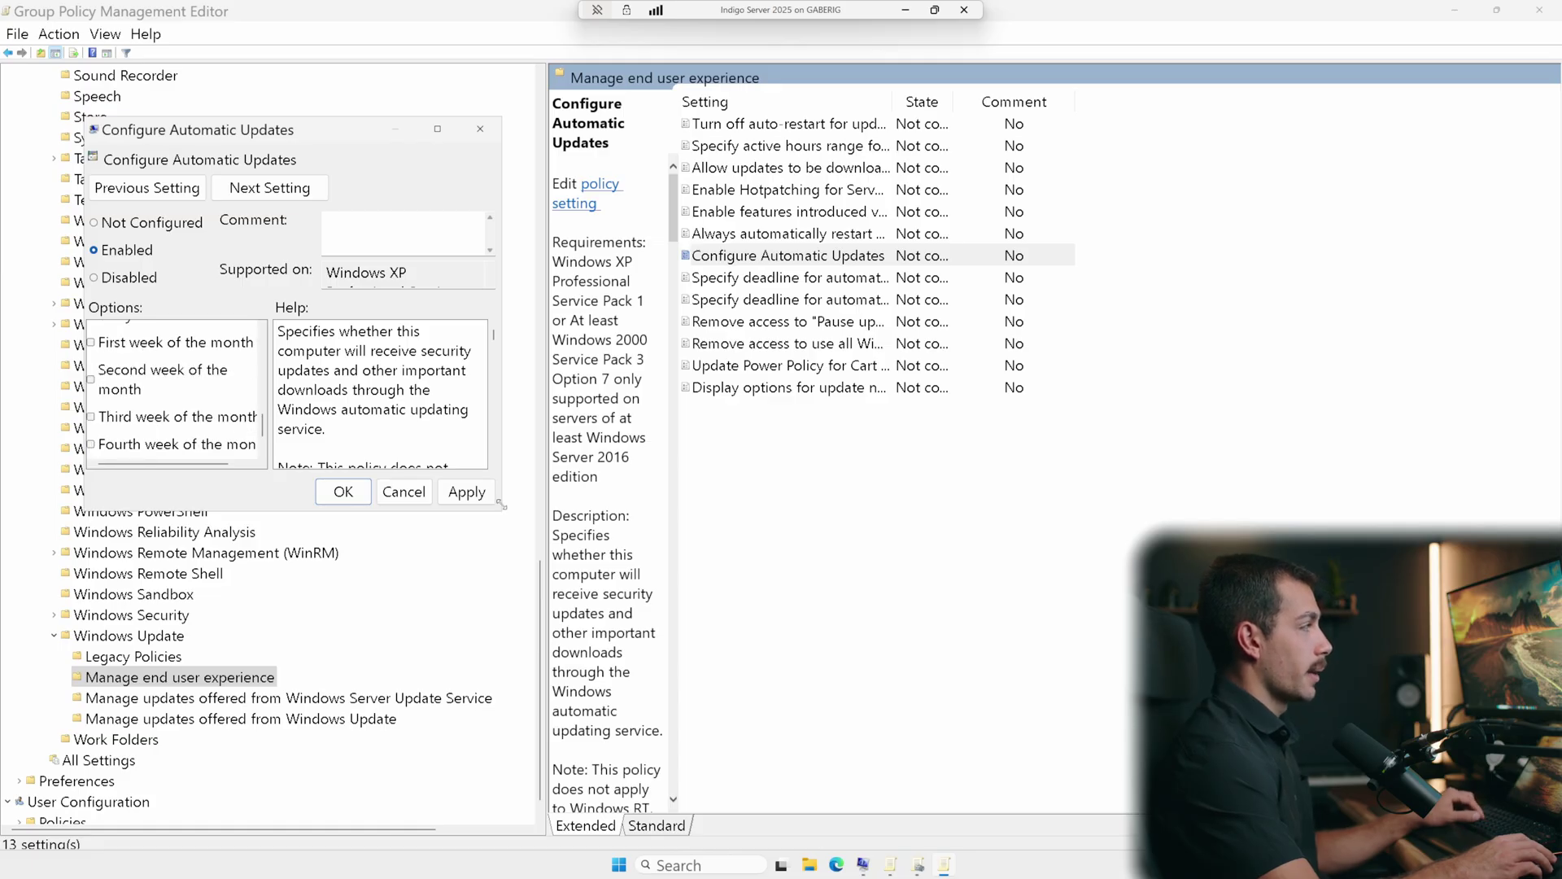